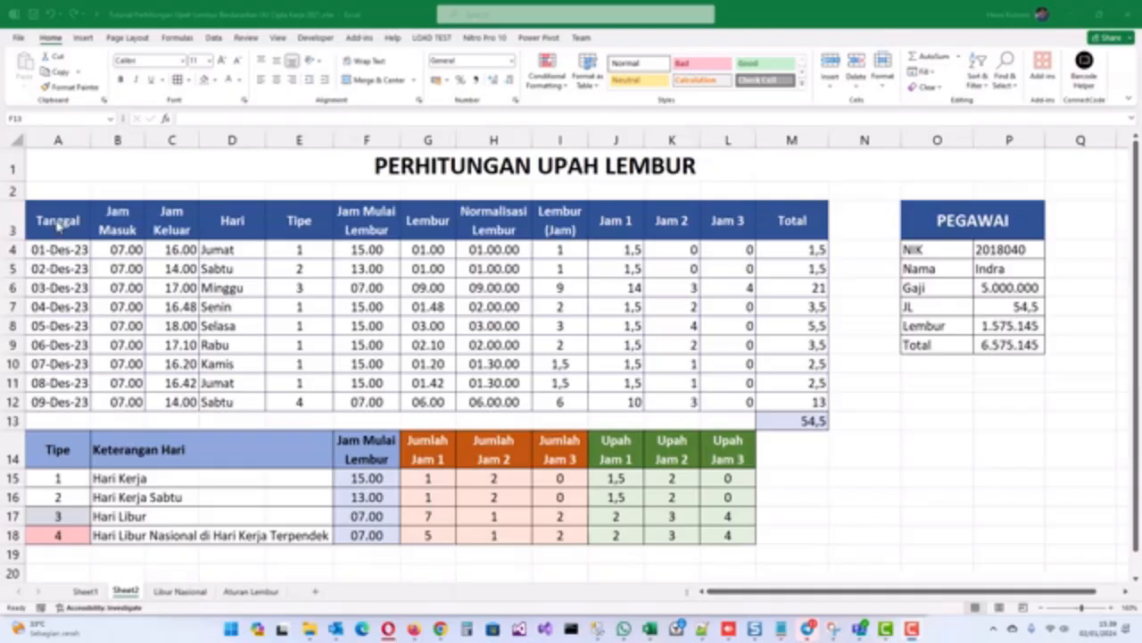
# Step: Review the attendance columns, the overtime calculation columns and the day-type reference table on Sheet2
pyautogui.moveTo(61, 222); pyautogui.dragTo(161, 403)
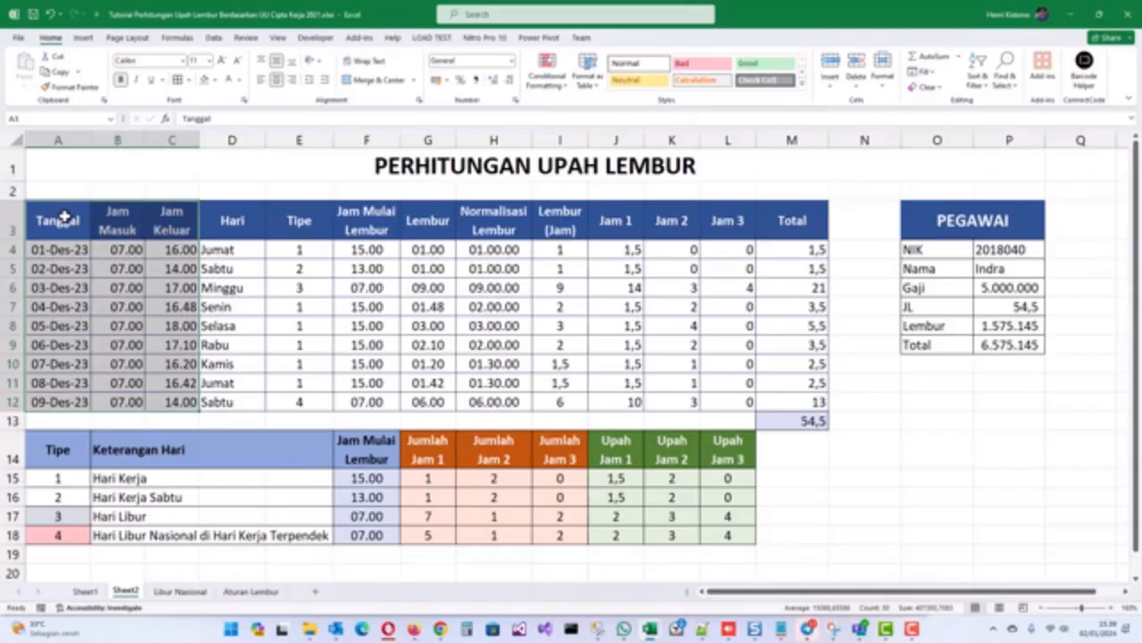
pyautogui.moveTo(52, 222); pyautogui.dragTo(171, 401)
pyautogui.moveTo(239, 223); pyautogui.dragTo(790, 400)
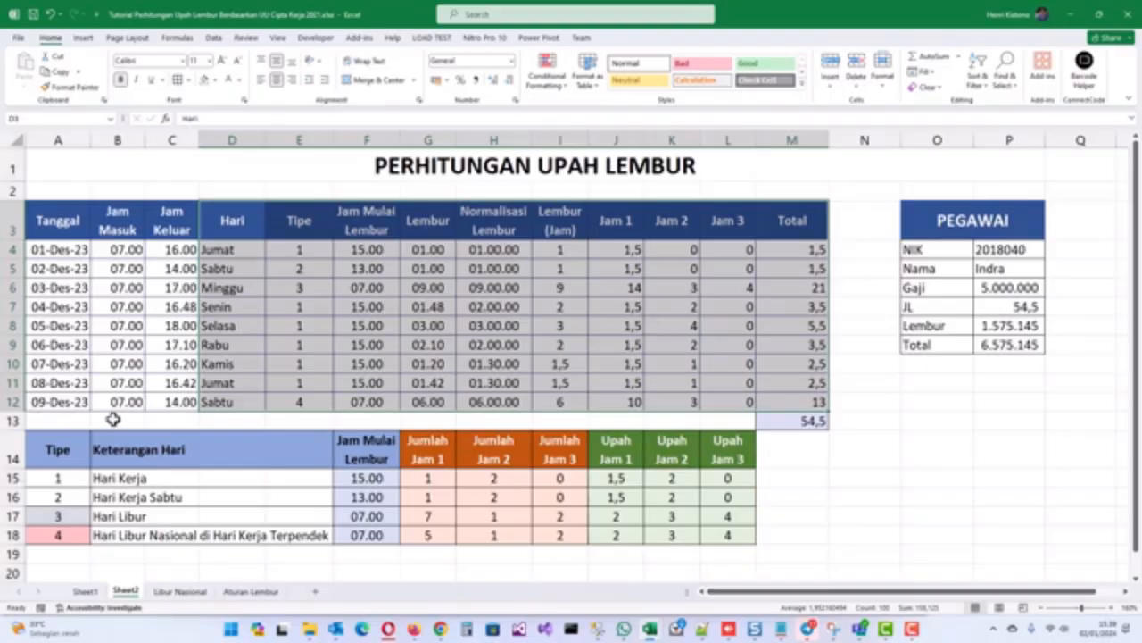
pyautogui.moveTo(59, 446); pyautogui.dragTo(735, 526)
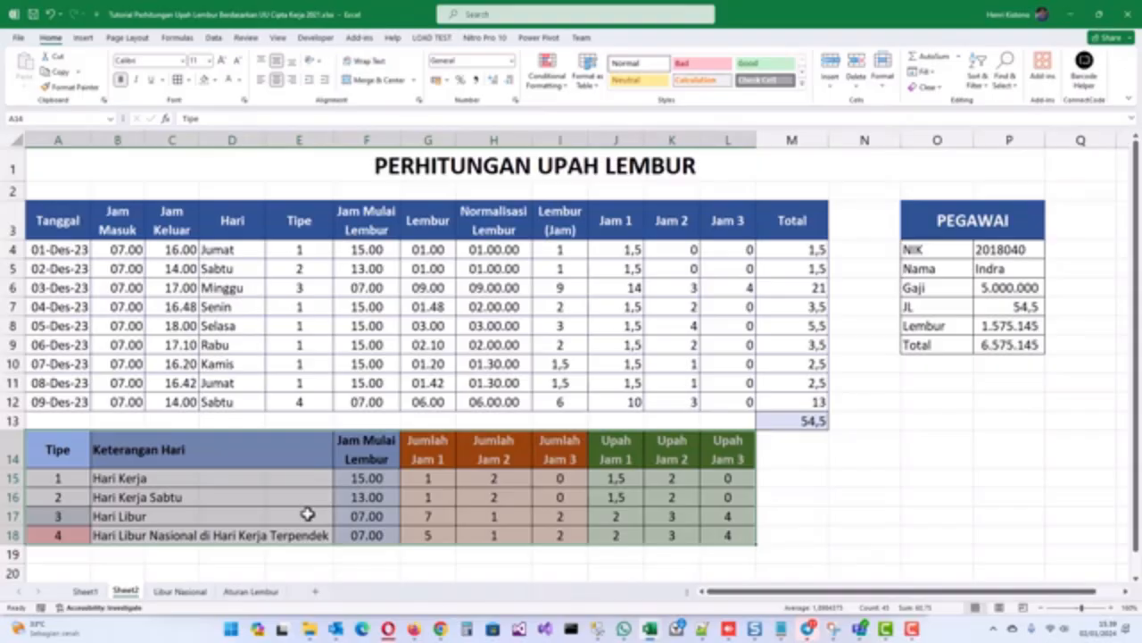
# Step: Open the Aturan Lembur sheet and examine the overtime rules and the Hari Kerja and Hari Kerja Sabtu rows
pyautogui.click(250, 591)
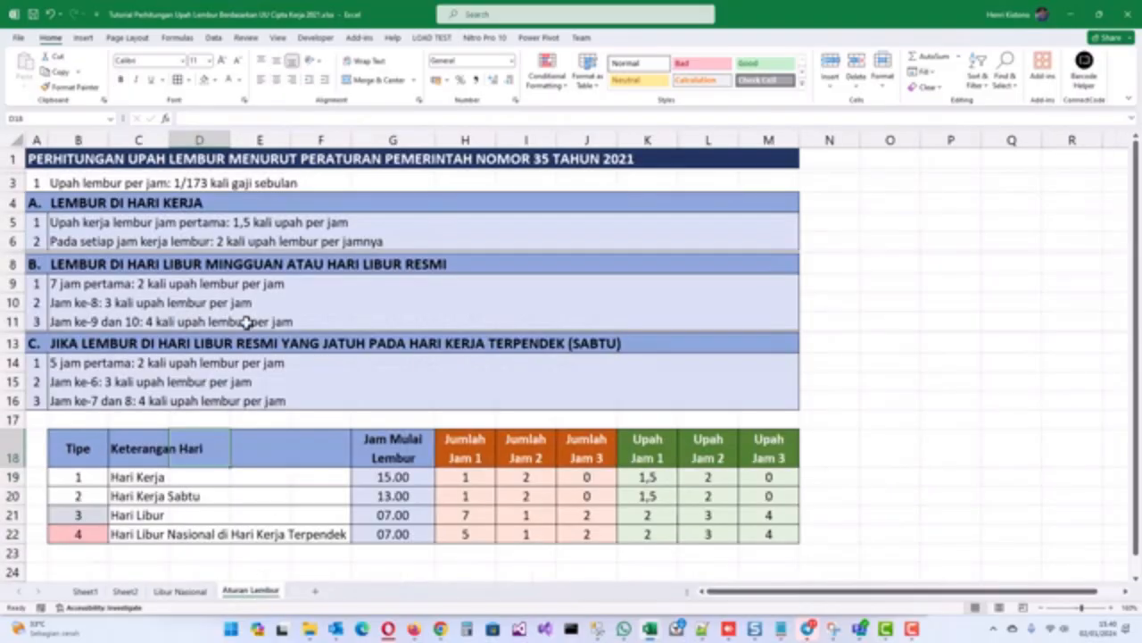
pyautogui.click(34, 158)
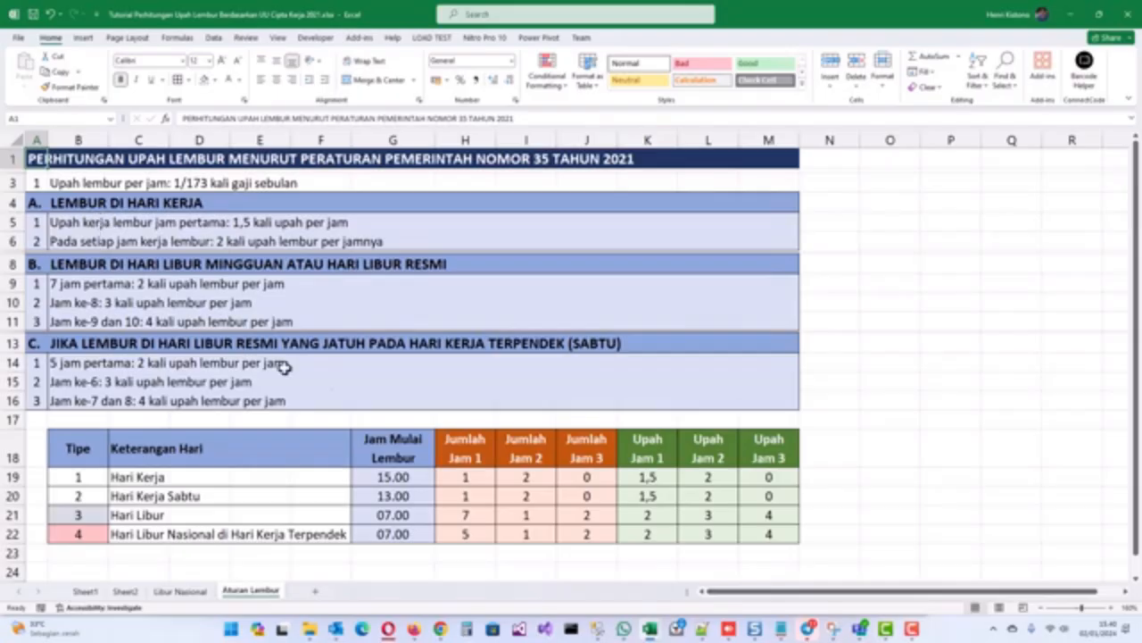
pyautogui.click(9, 477)
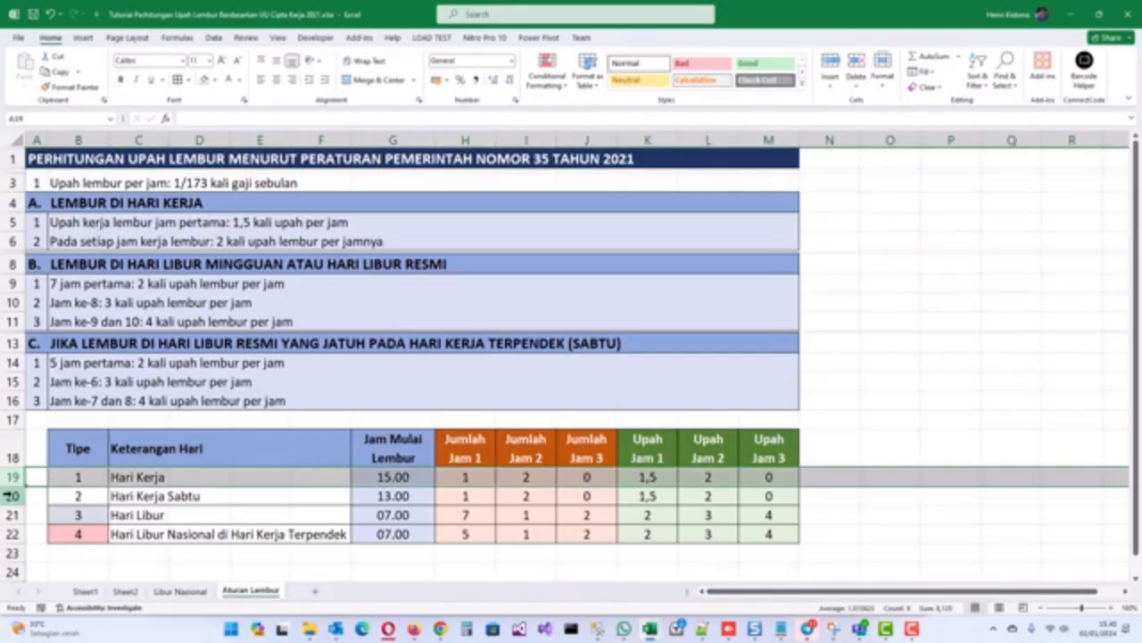
pyautogui.click(9, 496)
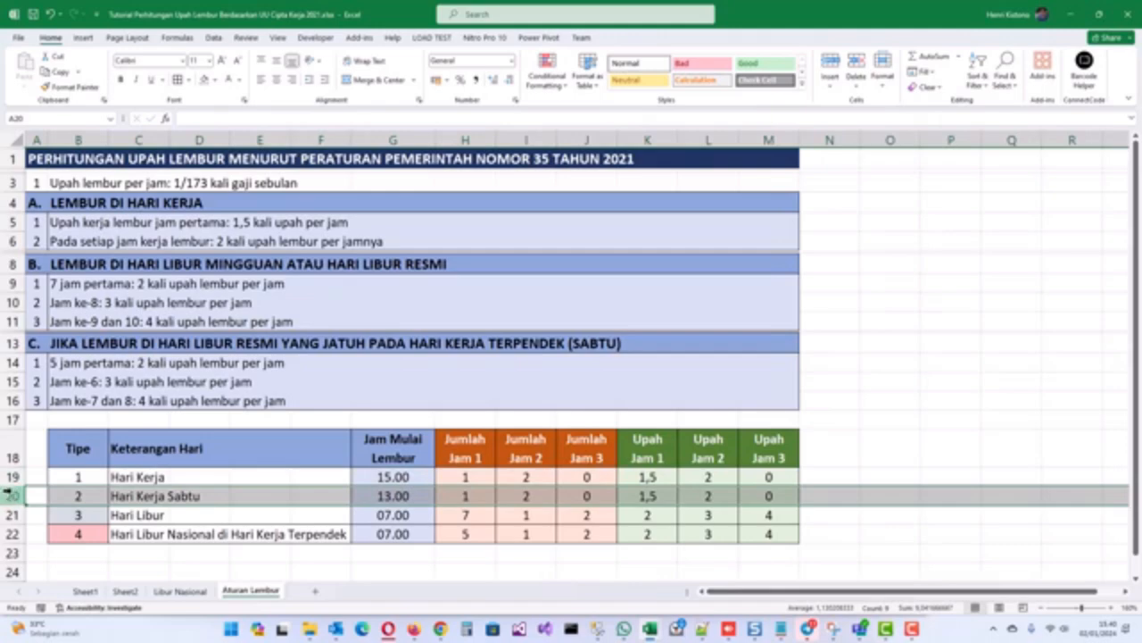
pyautogui.click(166, 479)
pyautogui.click(152, 496)
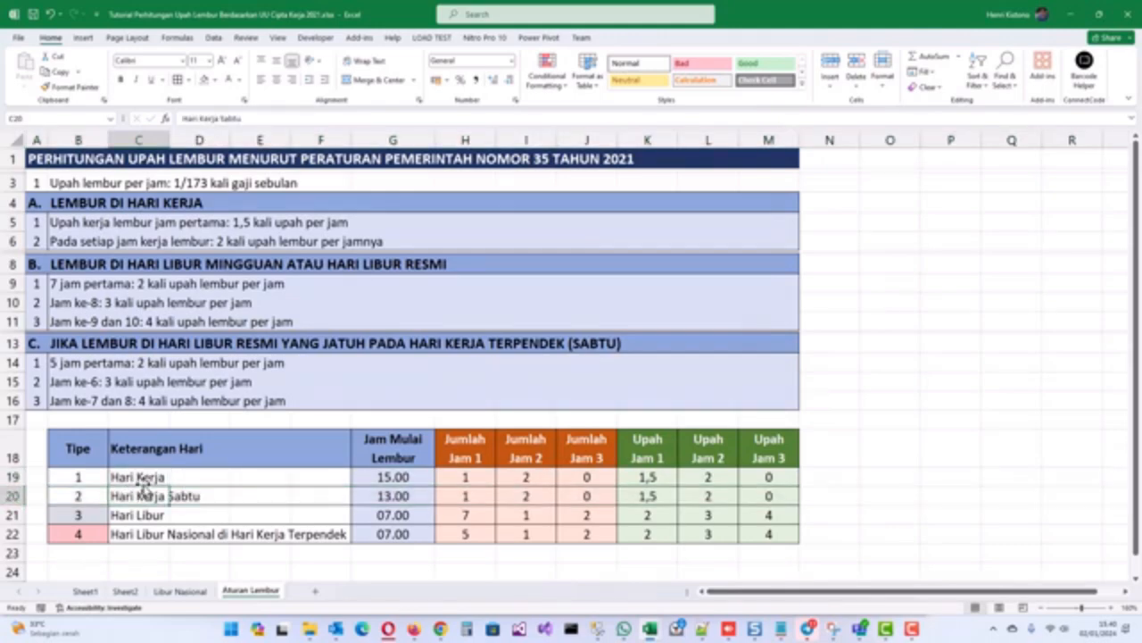
# Step: Examine the first-hour count, first-hour pay multiplier and overtime start time for the two workday types
pyautogui.click(7, 478)
pyautogui.moveTo(7, 479); pyautogui.dragTo(9, 496)
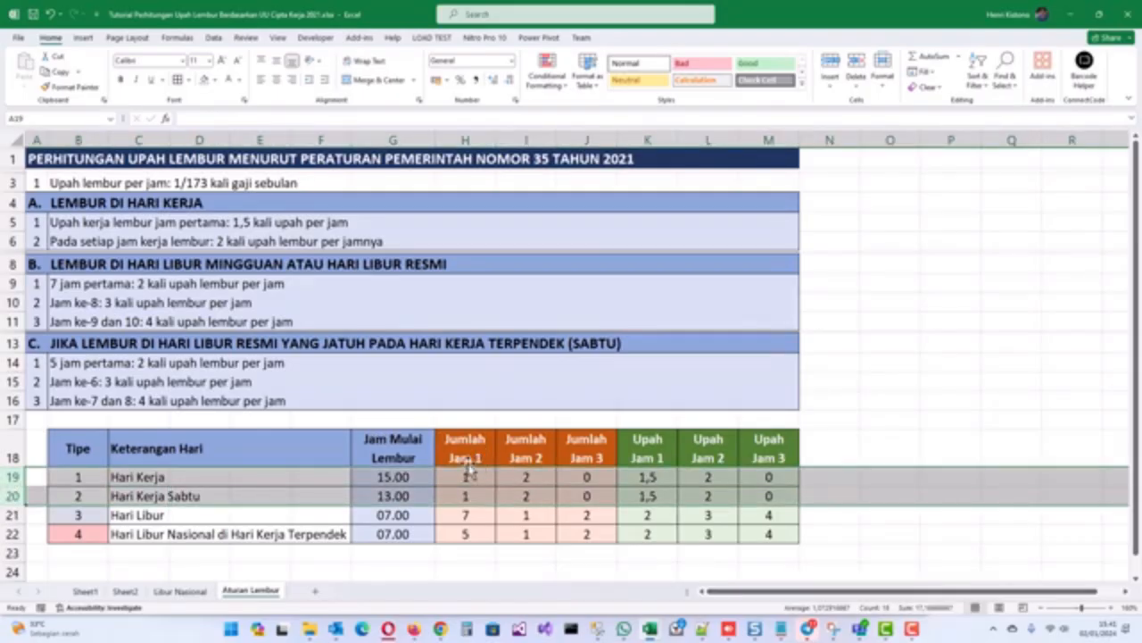
pyautogui.click(462, 477)
pyautogui.moveTo(462, 477); pyautogui.dragTo(465, 496)
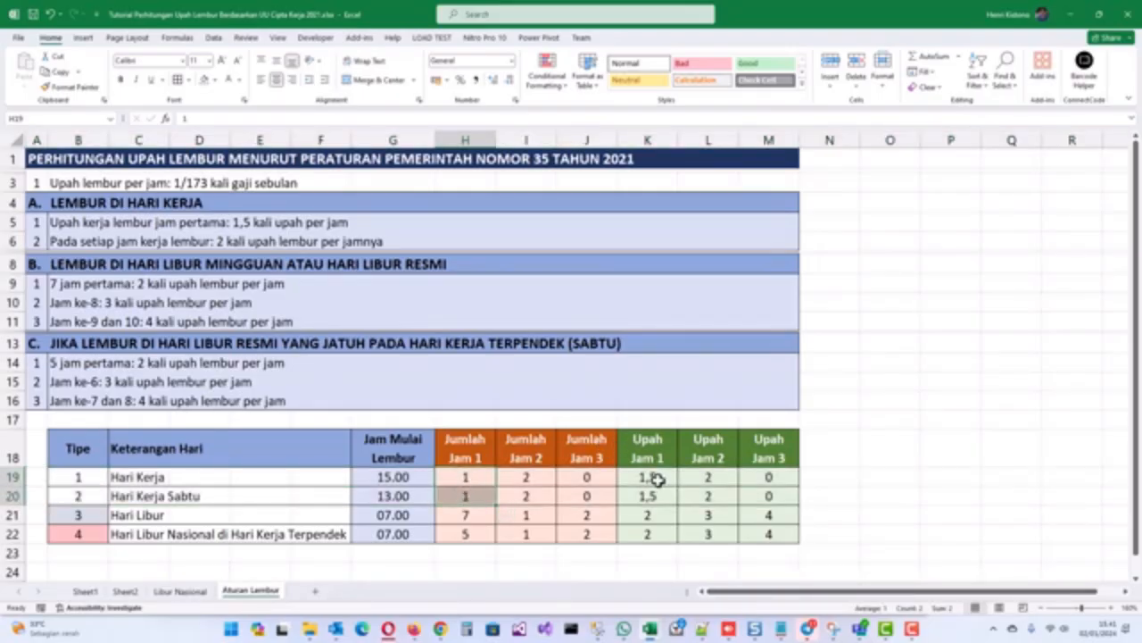
pyautogui.moveTo(656, 478); pyautogui.dragTo(656, 496)
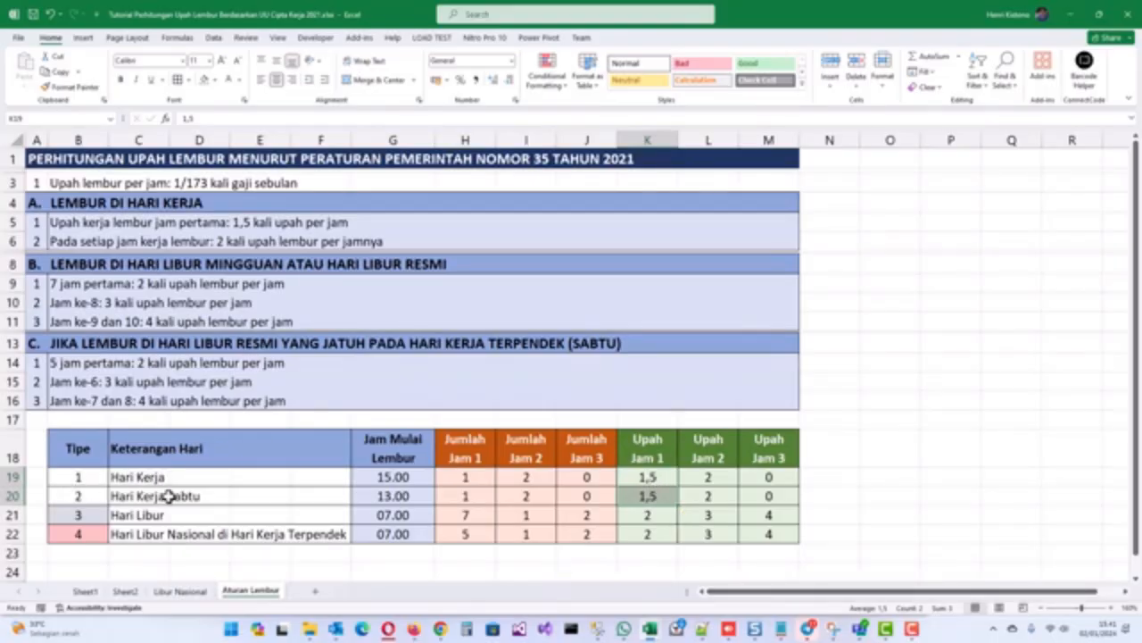
pyautogui.moveTo(405, 476); pyautogui.dragTo(405, 483)
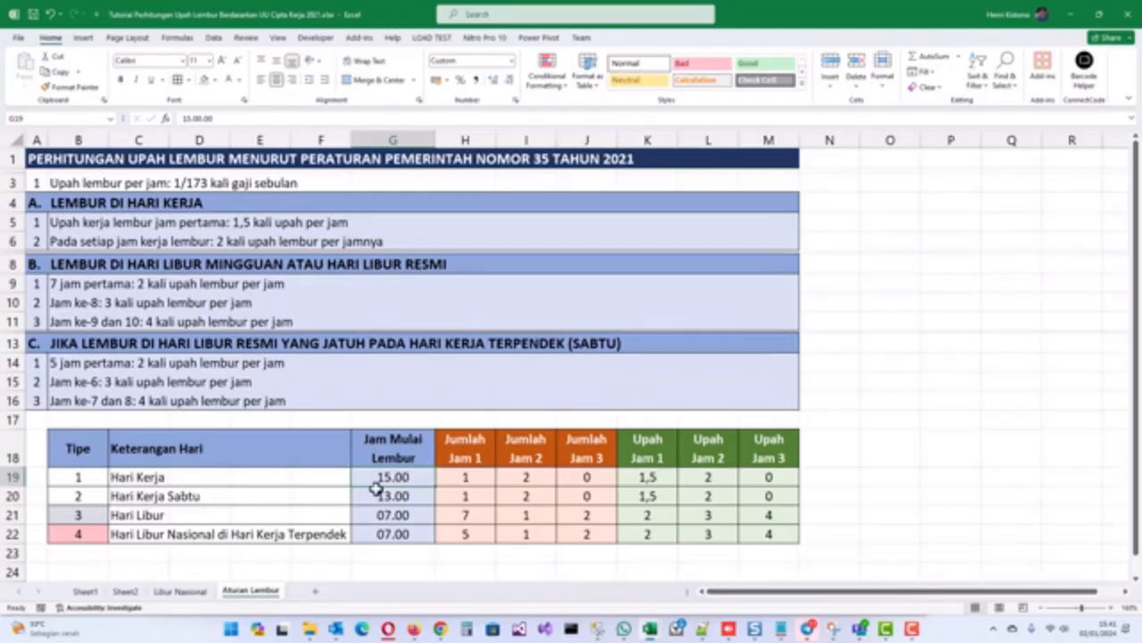
pyautogui.click(409, 496)
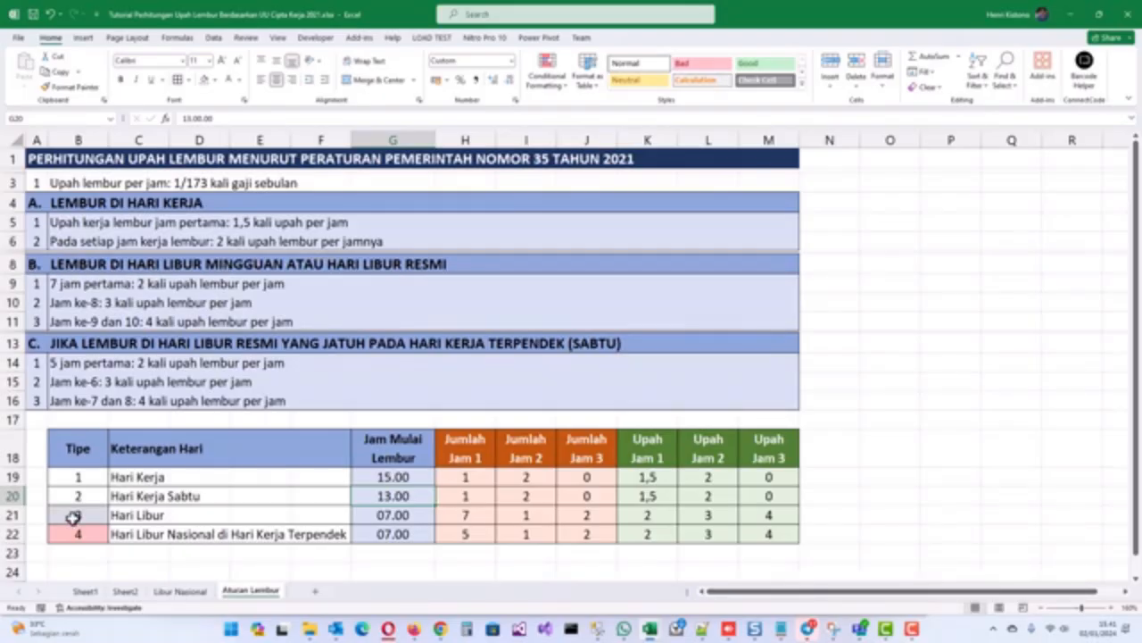
# Step: Compare the hour counts and pay multipliers in the Hari Libur row with the holiday rules in section B
pyautogui.click(103, 517)
pyautogui.click(114, 518)
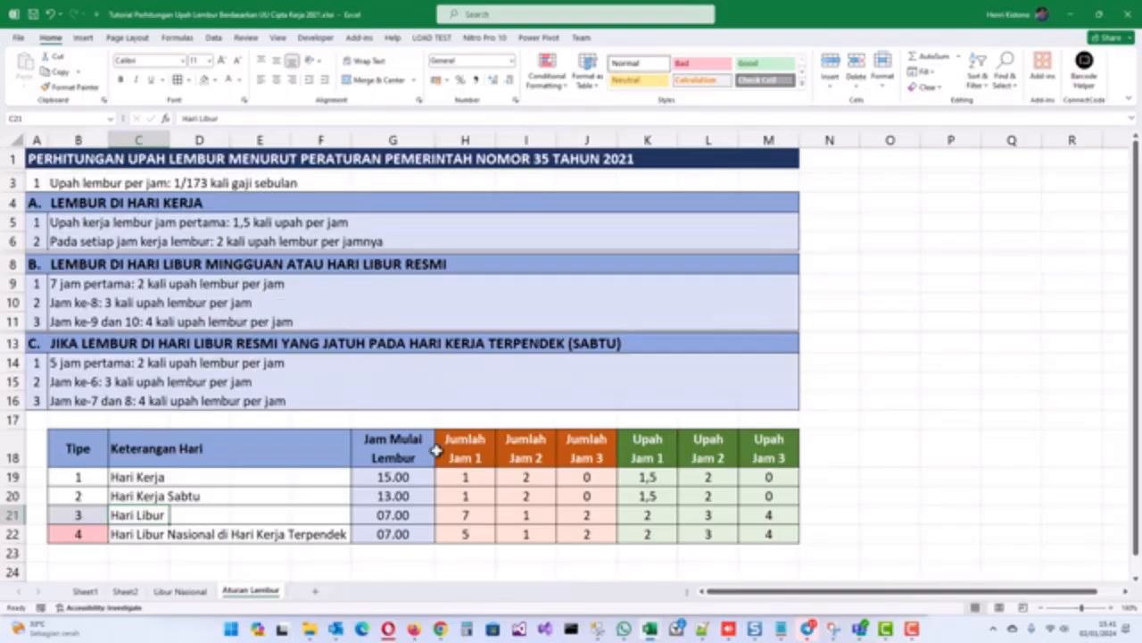
pyautogui.click(467, 516)
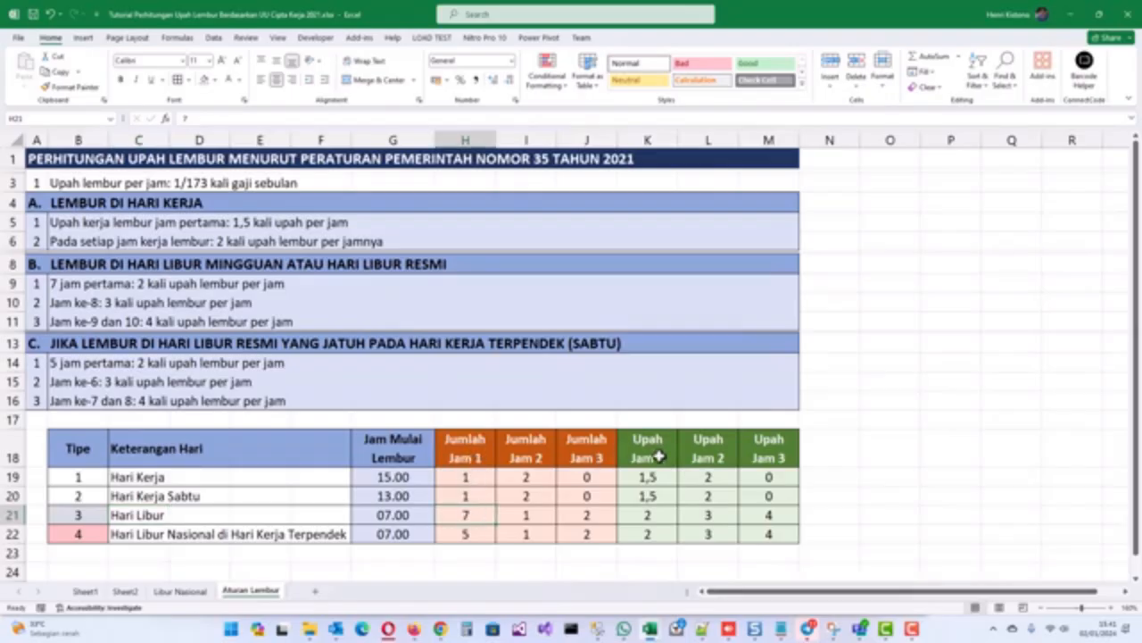
pyautogui.click(651, 519)
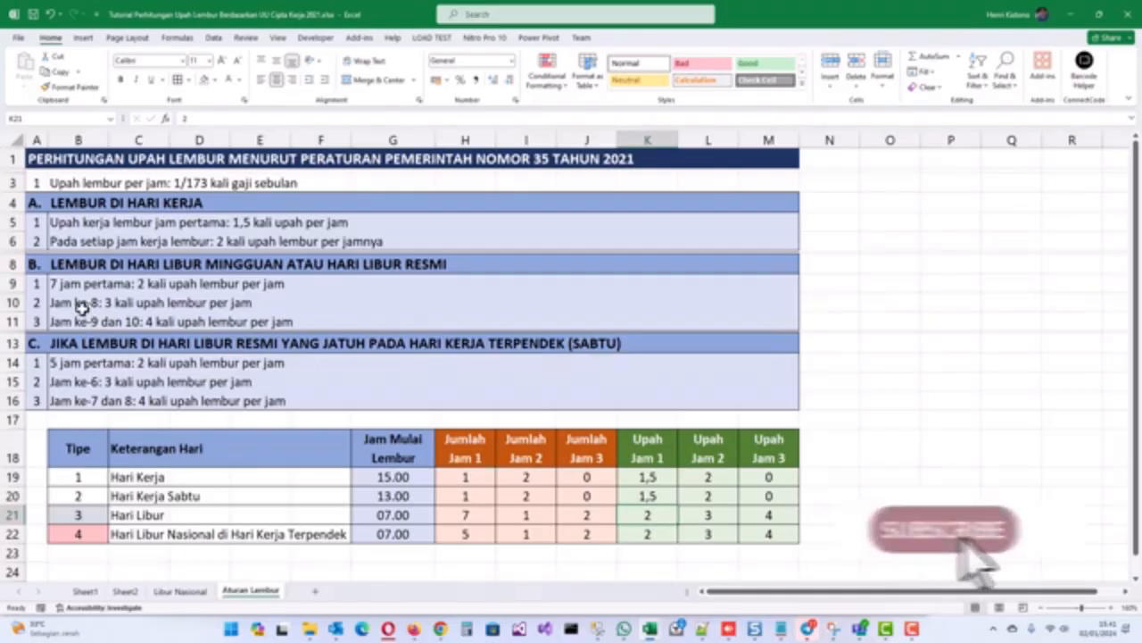
pyautogui.click(528, 515)
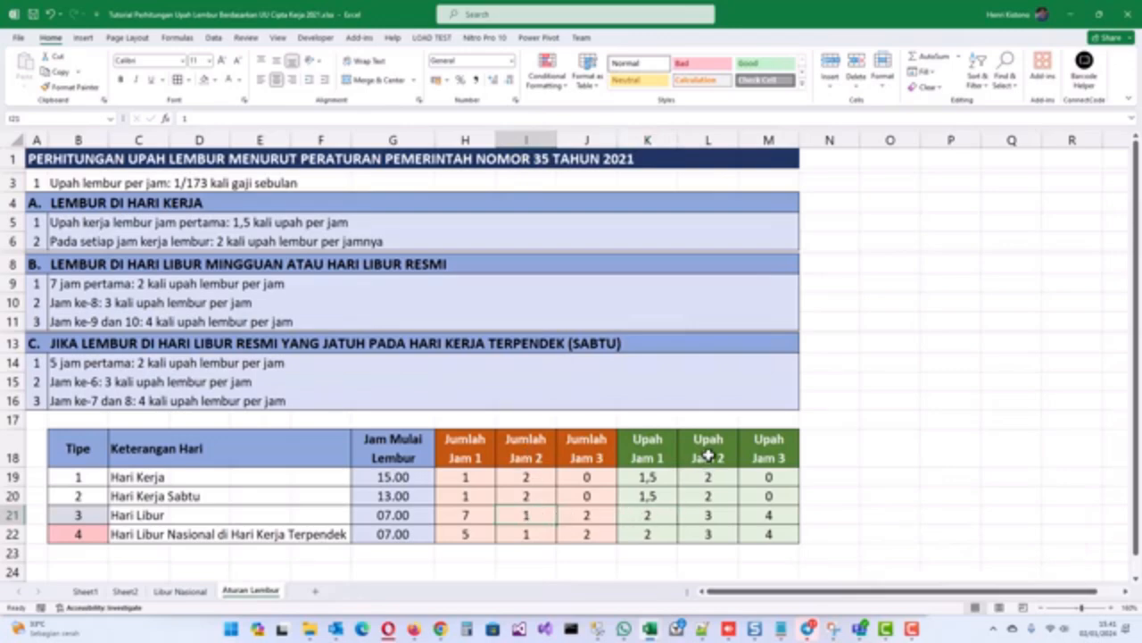
pyautogui.click(707, 516)
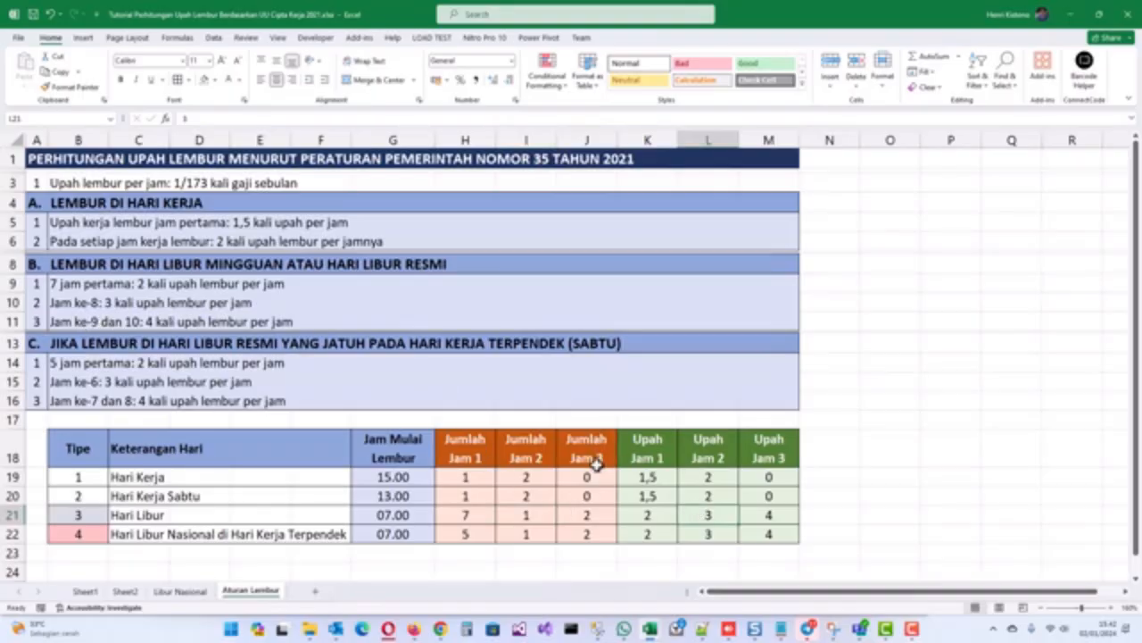
pyautogui.click(593, 516)
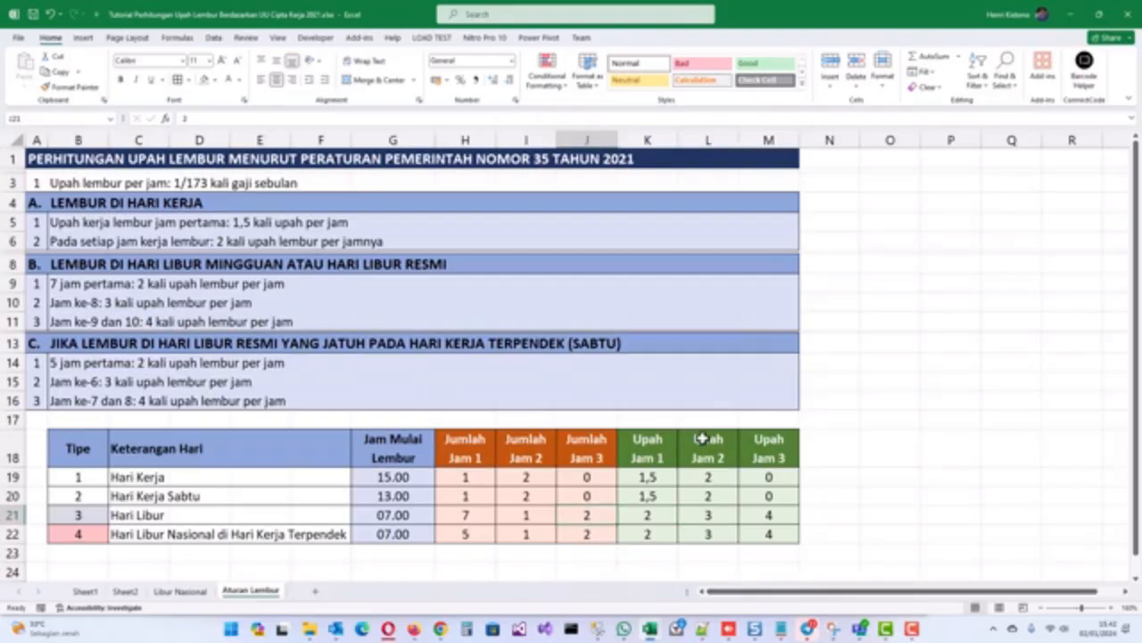
pyautogui.click(778, 516)
pyautogui.click(146, 321)
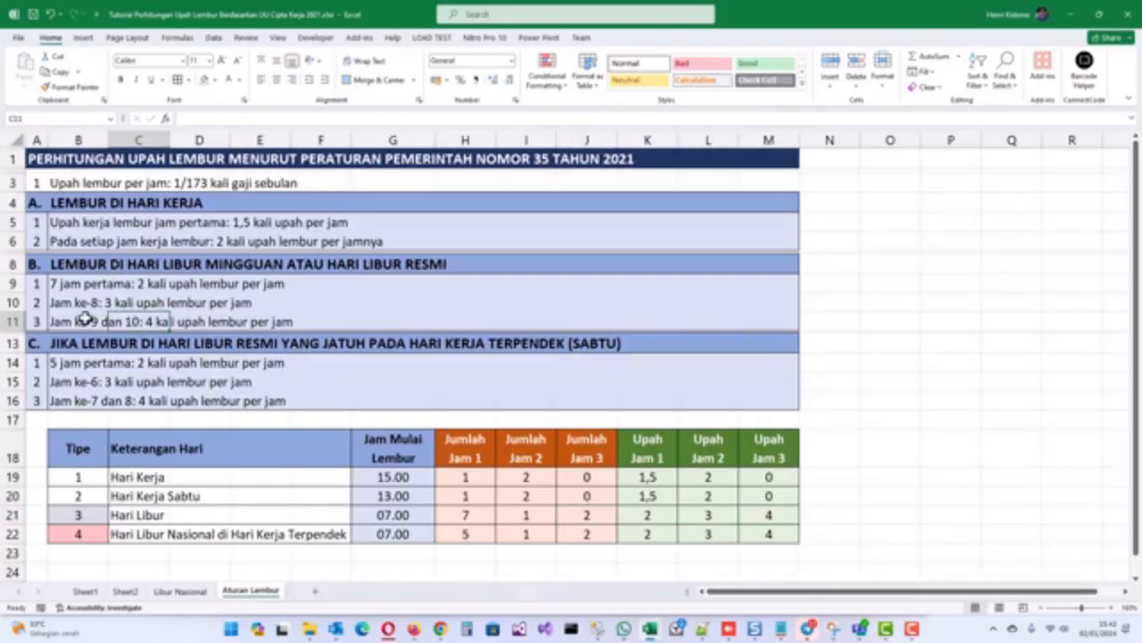
pyautogui.click(67, 318)
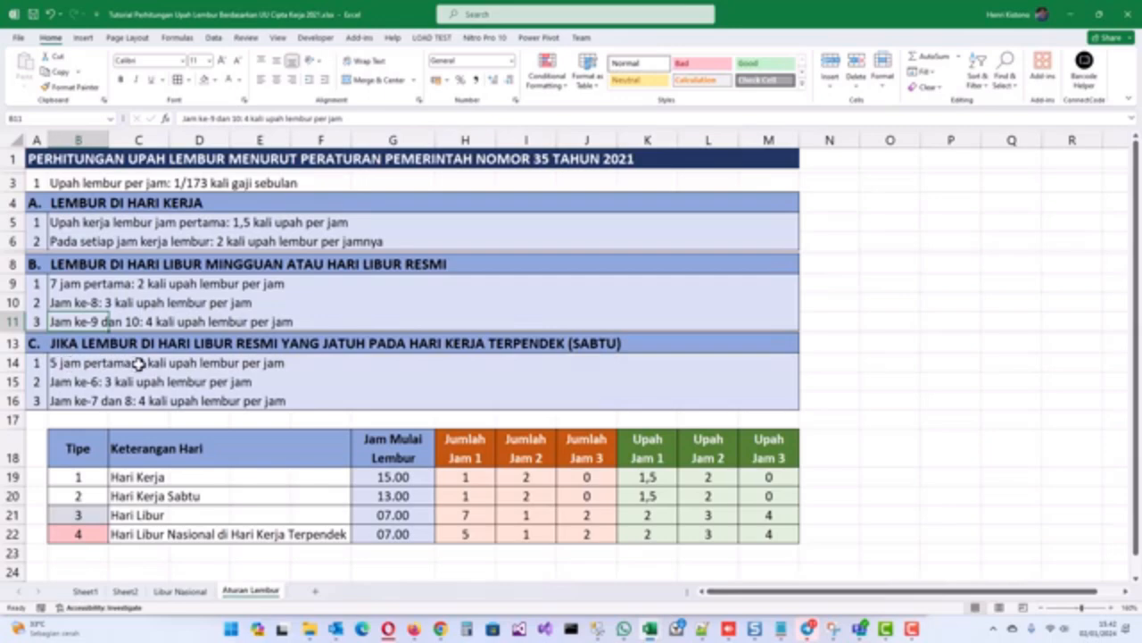
# Step: Compare the hour counts and pay multipliers of day type 4 with the shortest-workday holiday rules in section C
pyautogui.click(468, 448)
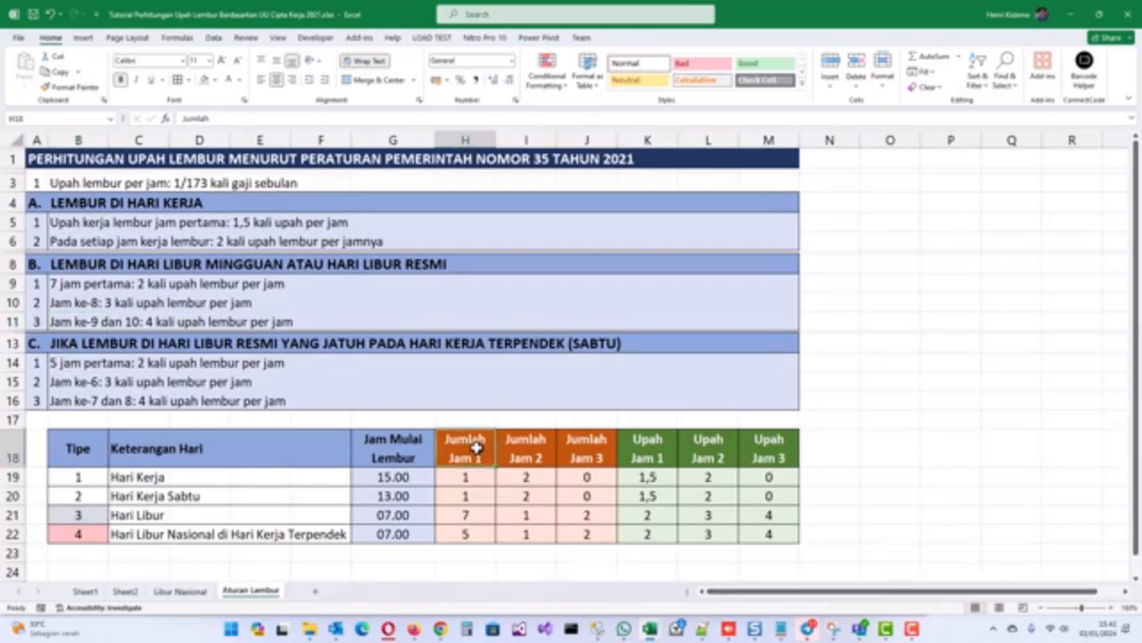
pyautogui.click(476, 533)
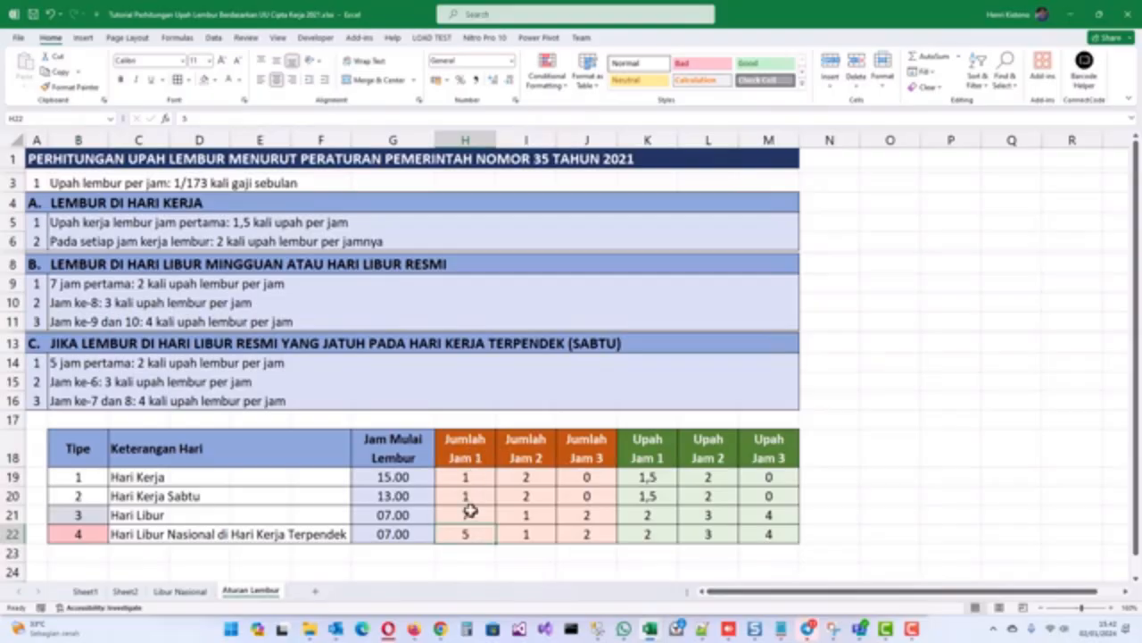
pyautogui.click(656, 536)
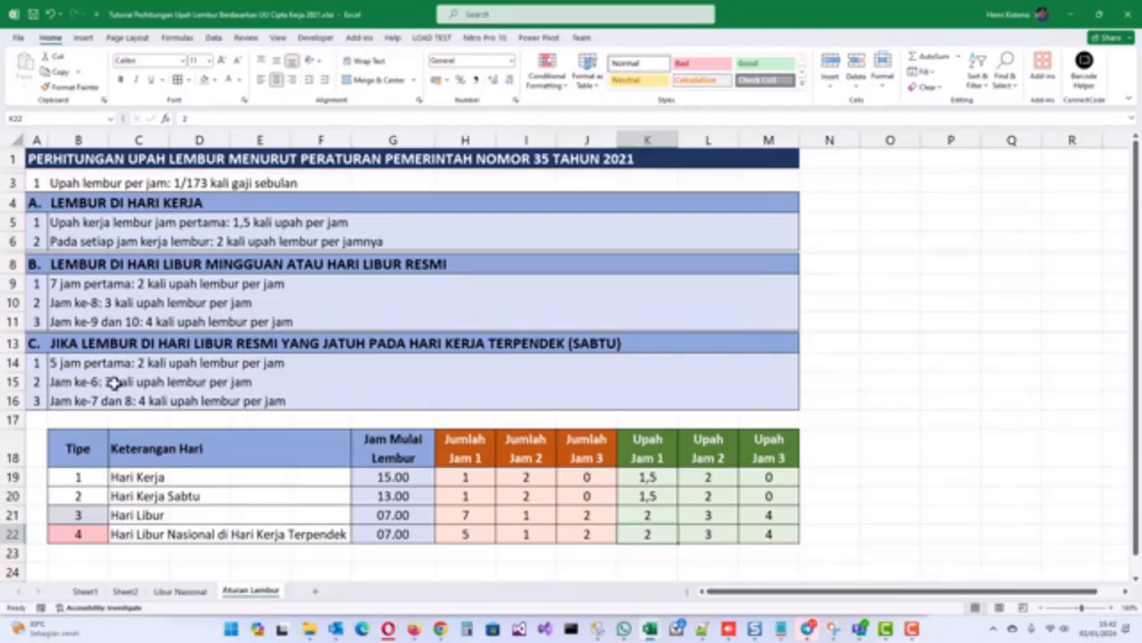
pyautogui.click(531, 531)
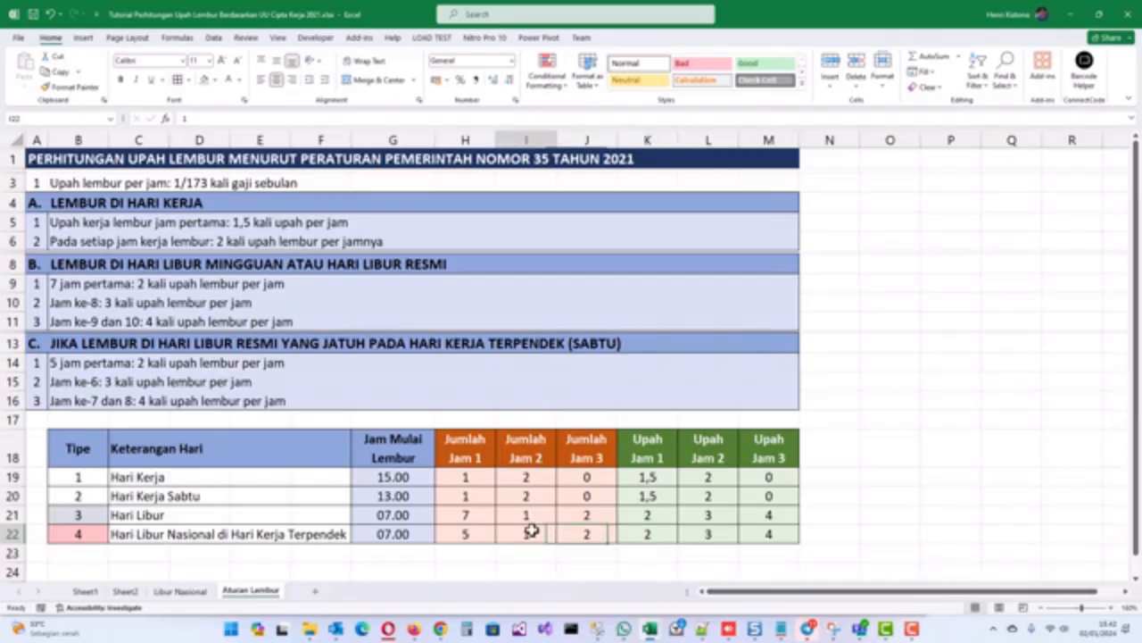
pyautogui.click(714, 533)
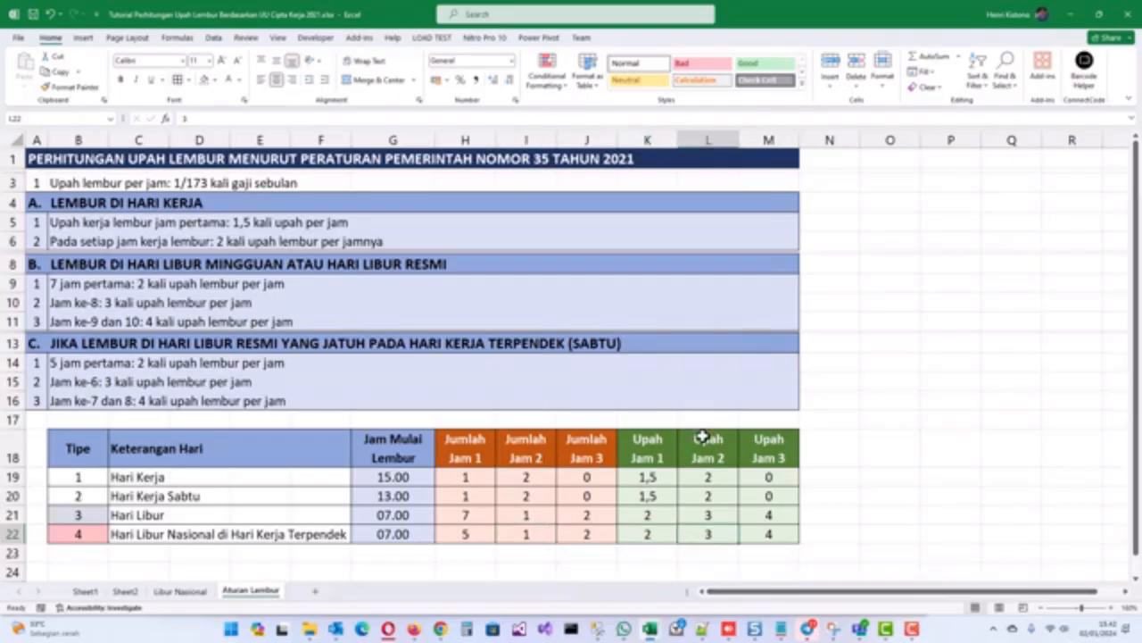
pyautogui.click(71, 402)
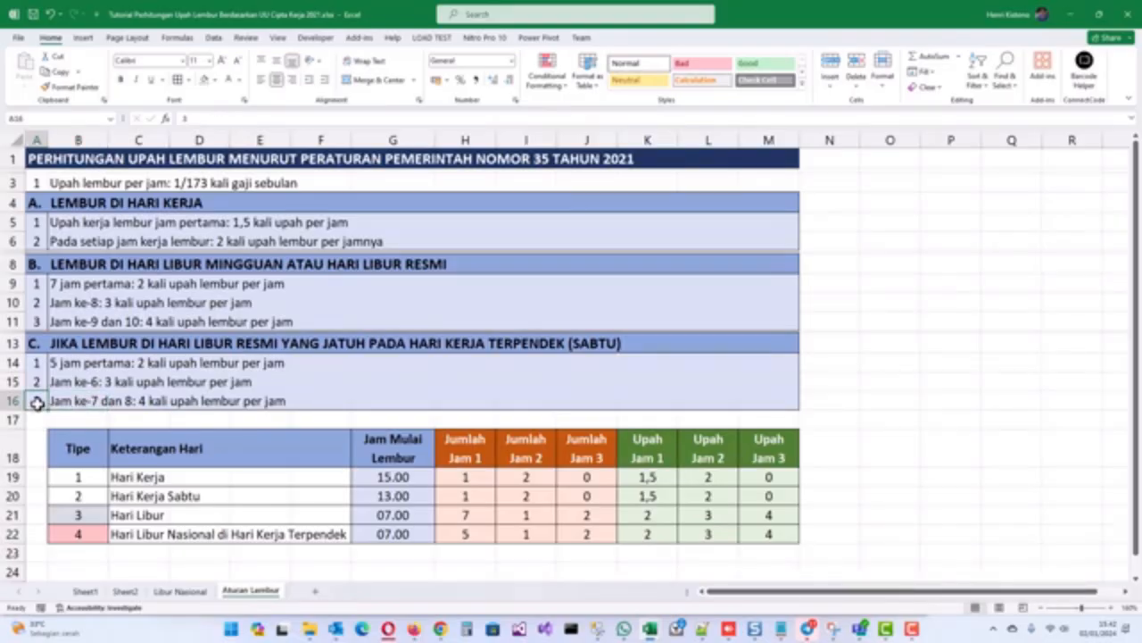
pyautogui.click(69, 400)
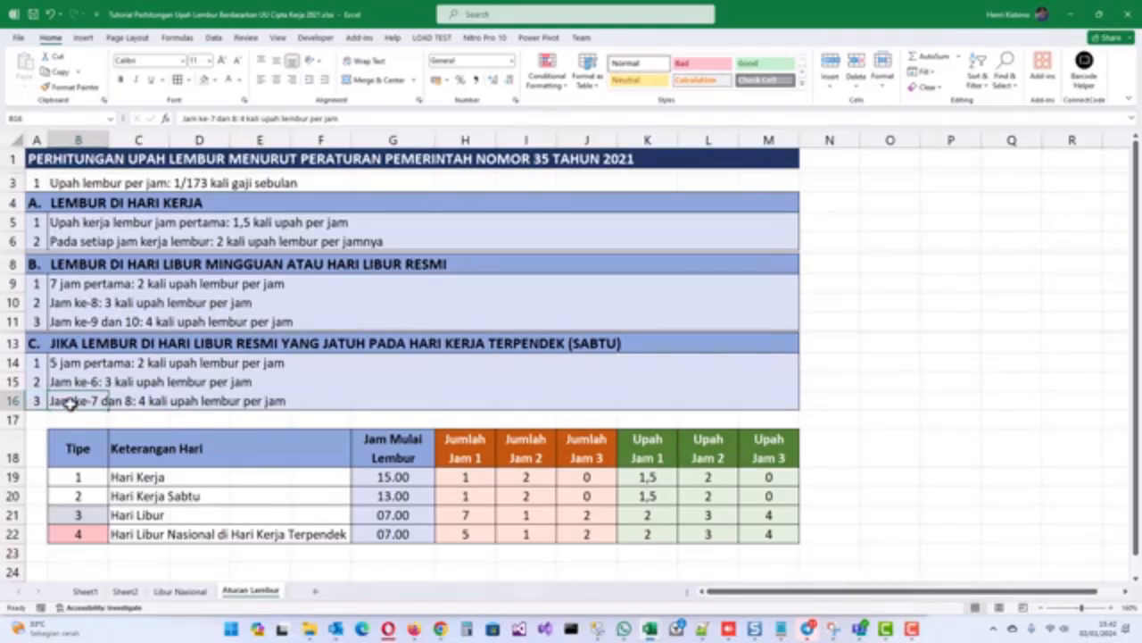
pyautogui.click(576, 533)
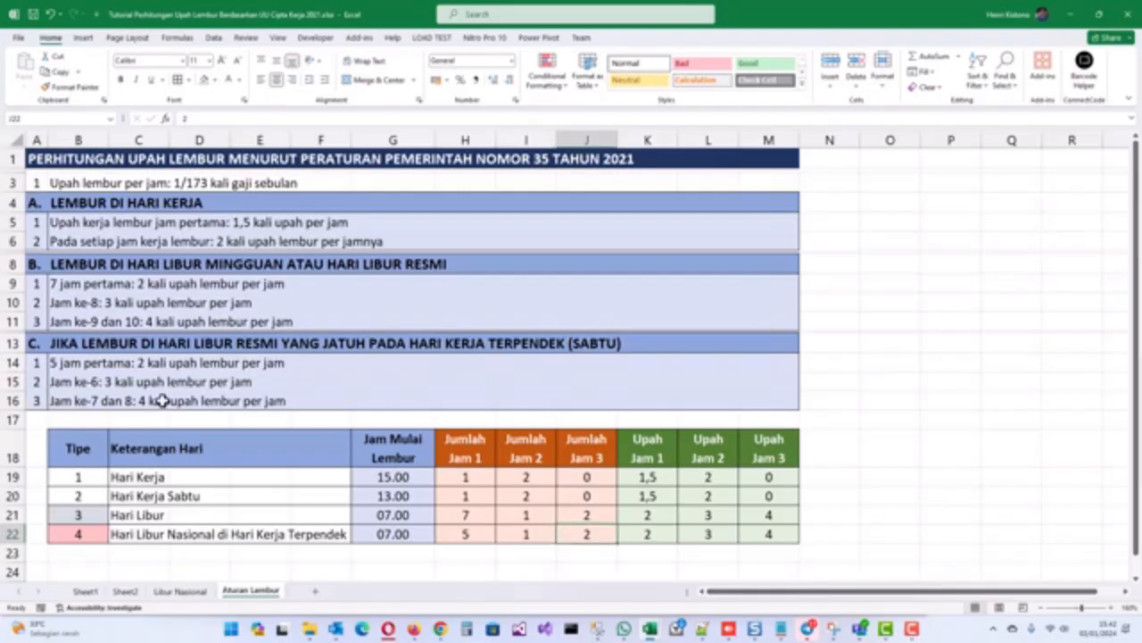
pyautogui.click(766, 533)
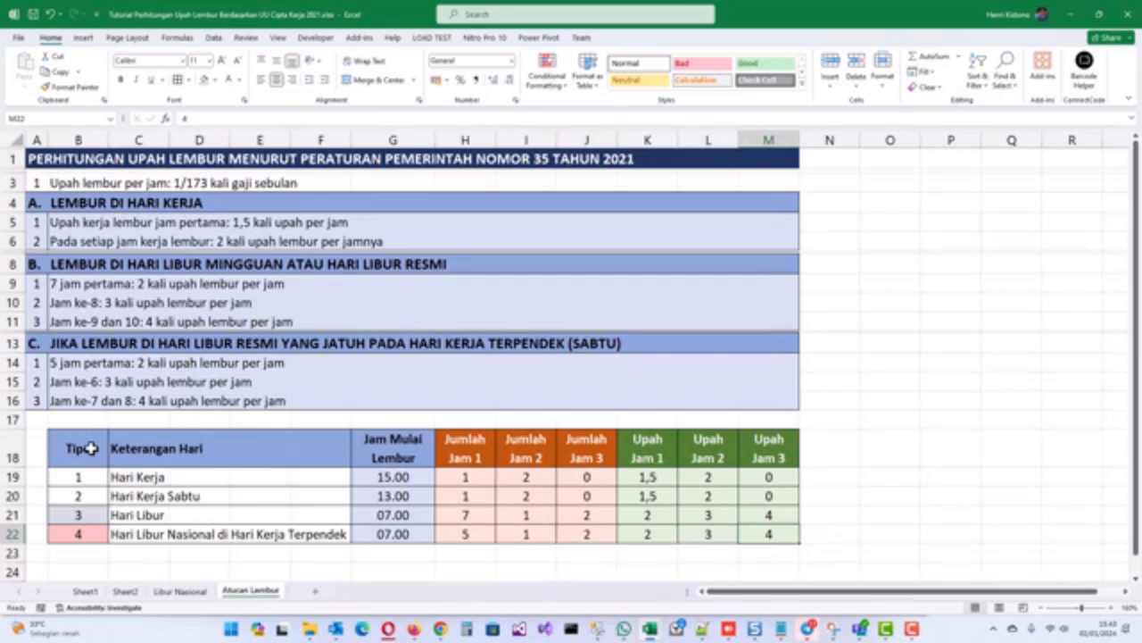
# Step: Return to Sheet2, switch to Sheet3 of the Book10 workbook, and select the dates and clock-in/out times in A4:C12
pyautogui.click(125, 591)
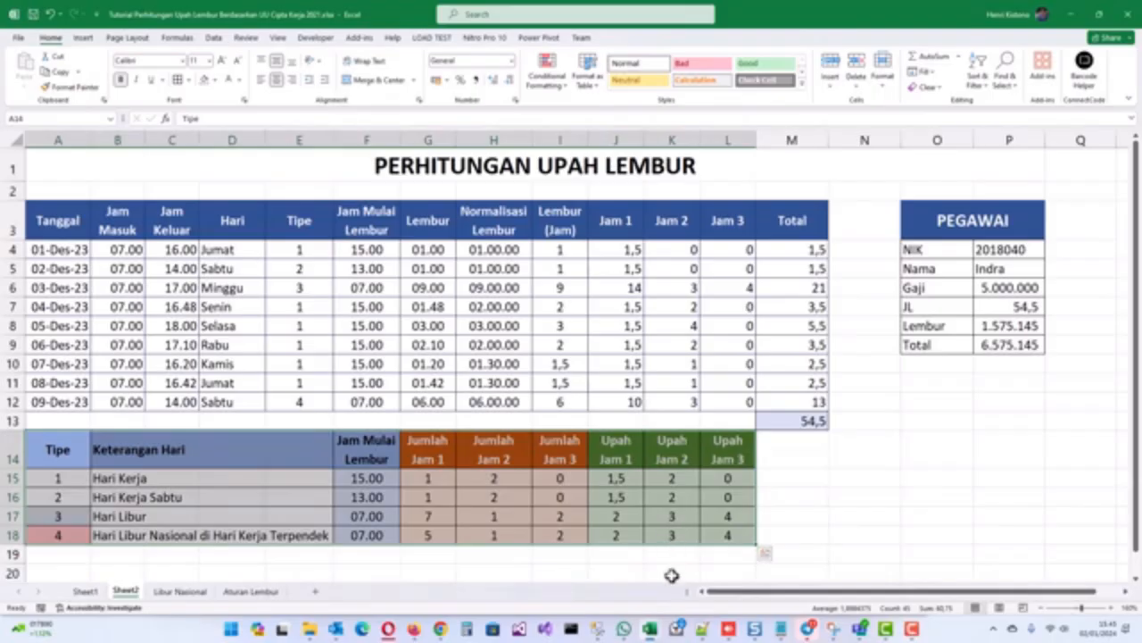
pyautogui.moveTo(656, 631)
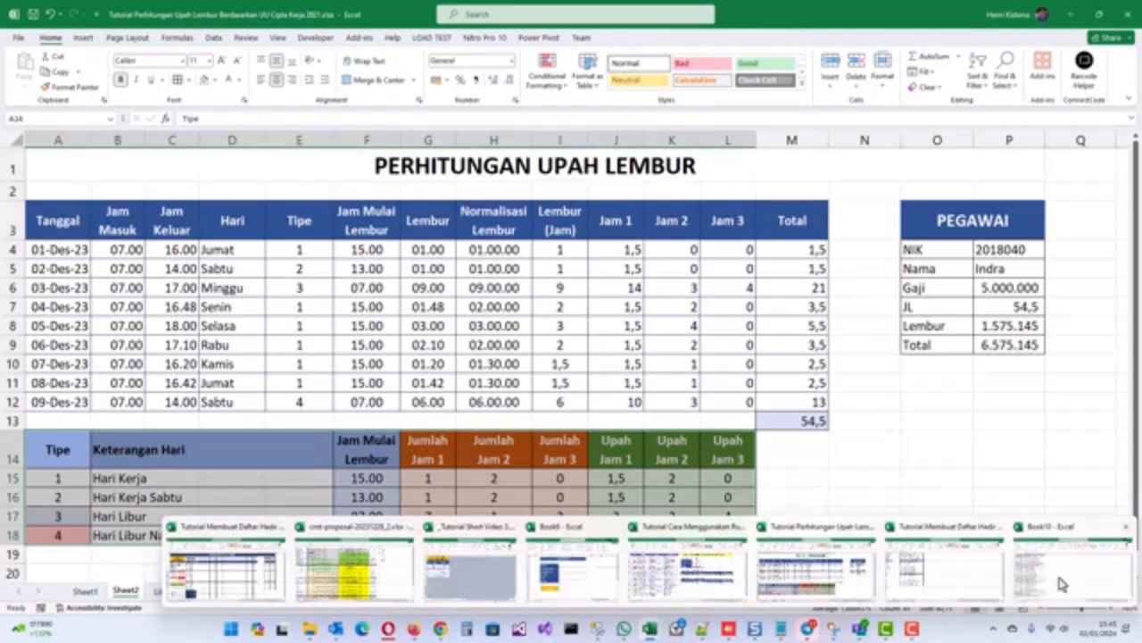
pyautogui.click(1062, 582)
pyautogui.click(89, 593)
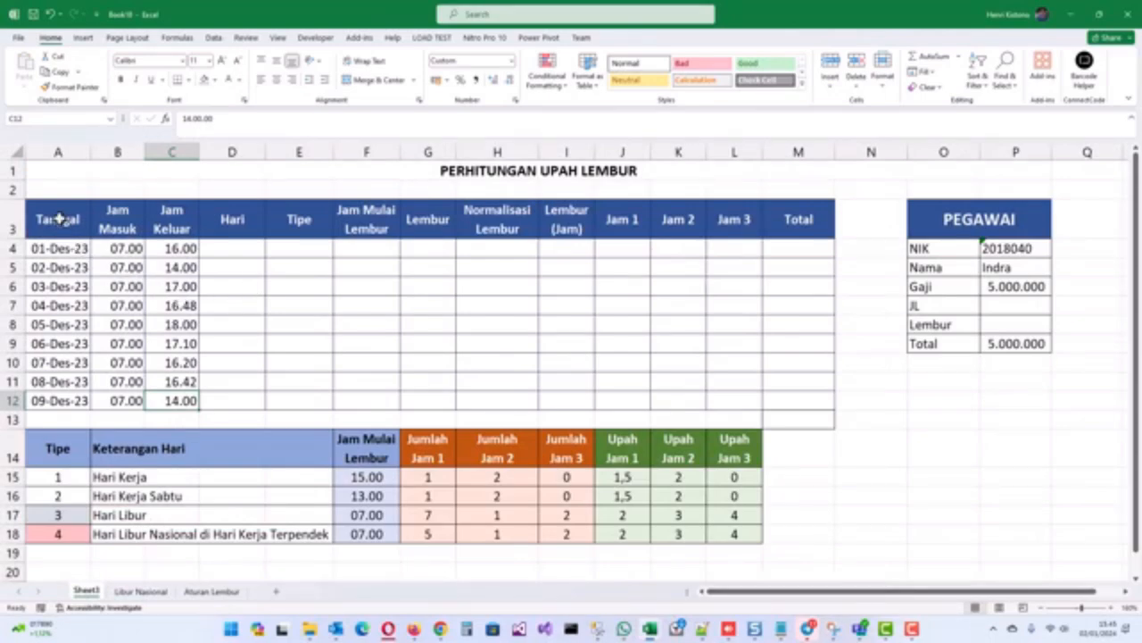
pyautogui.moveTo(58, 219); pyautogui.dragTo(178, 398)
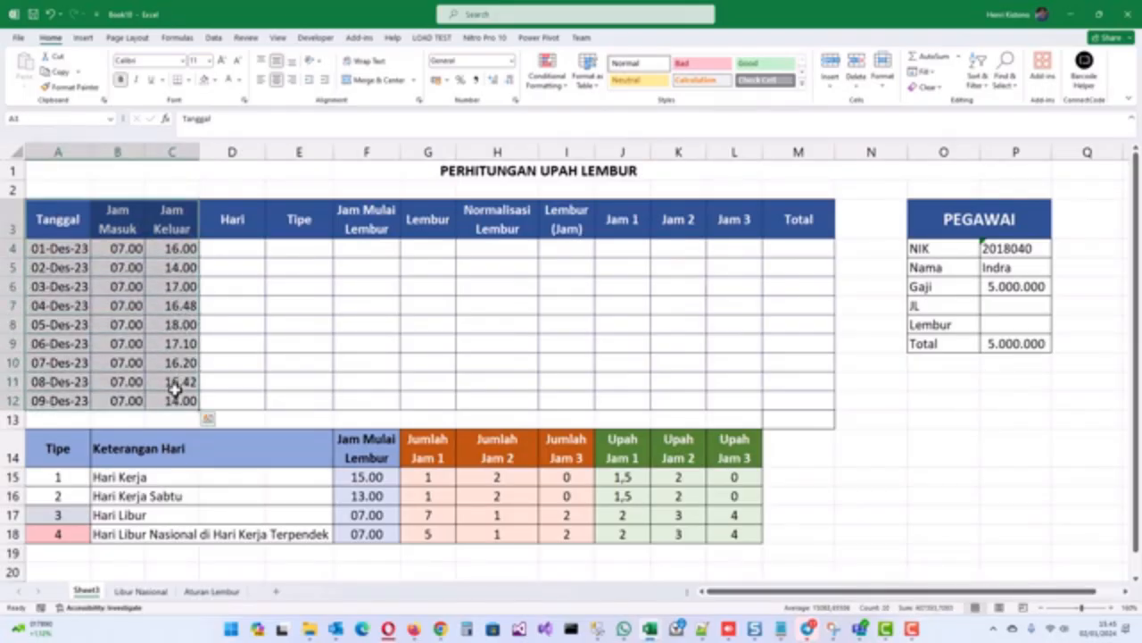
pyautogui.moveTo(58, 248); pyautogui.dragTo(174, 400)
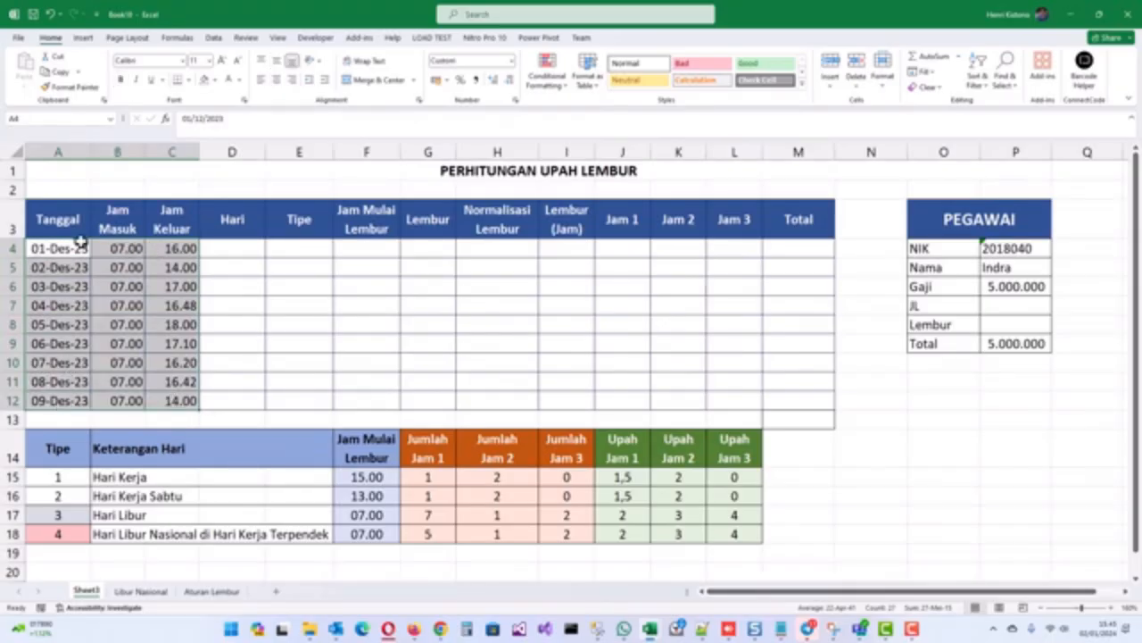
# Step: Fill the Hari column D4:D12 with the weekday name of each date, using =TEXT(A4;"dddd")
pyautogui.moveTo(74, 248); pyautogui.dragTo(174, 400)
pyautogui.click(1018, 325)
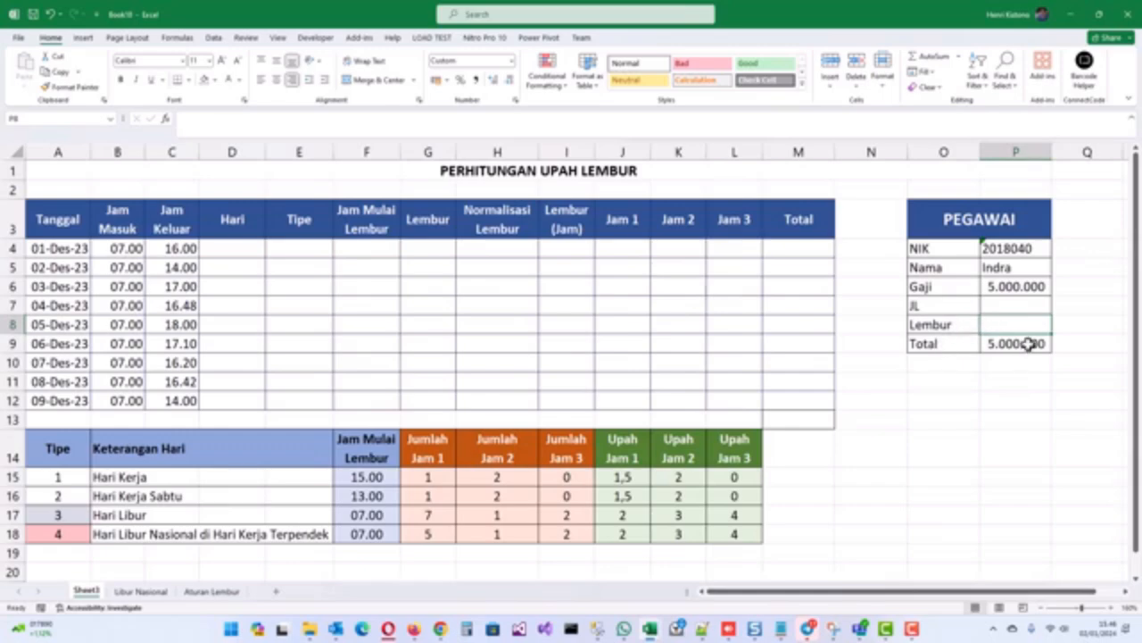
pyautogui.click(221, 252)
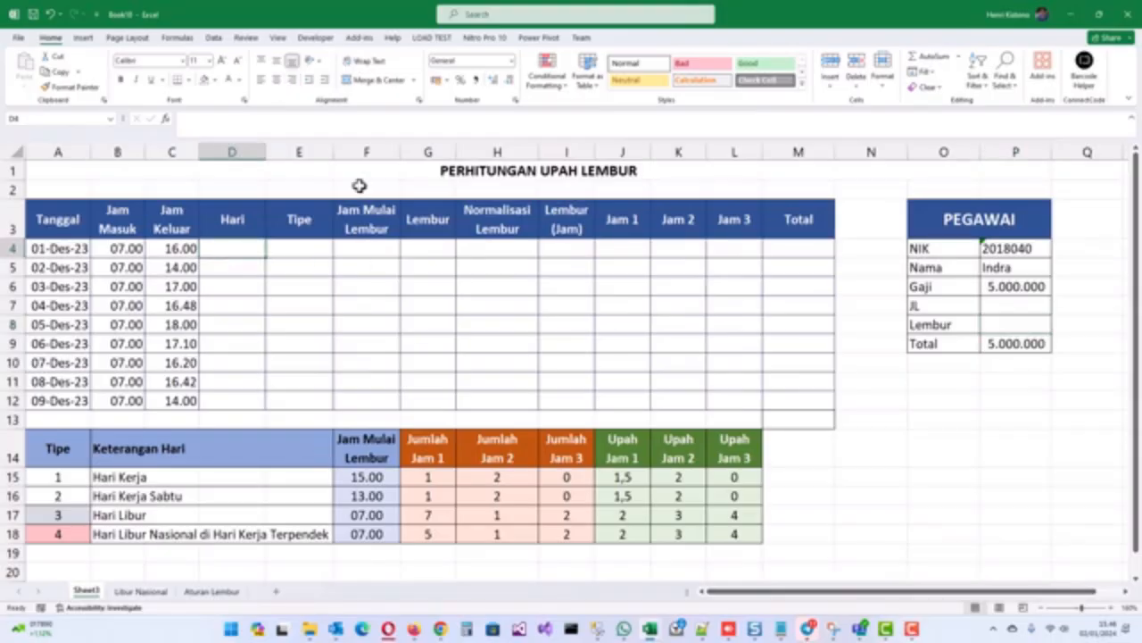
pyautogui.write('=text(')
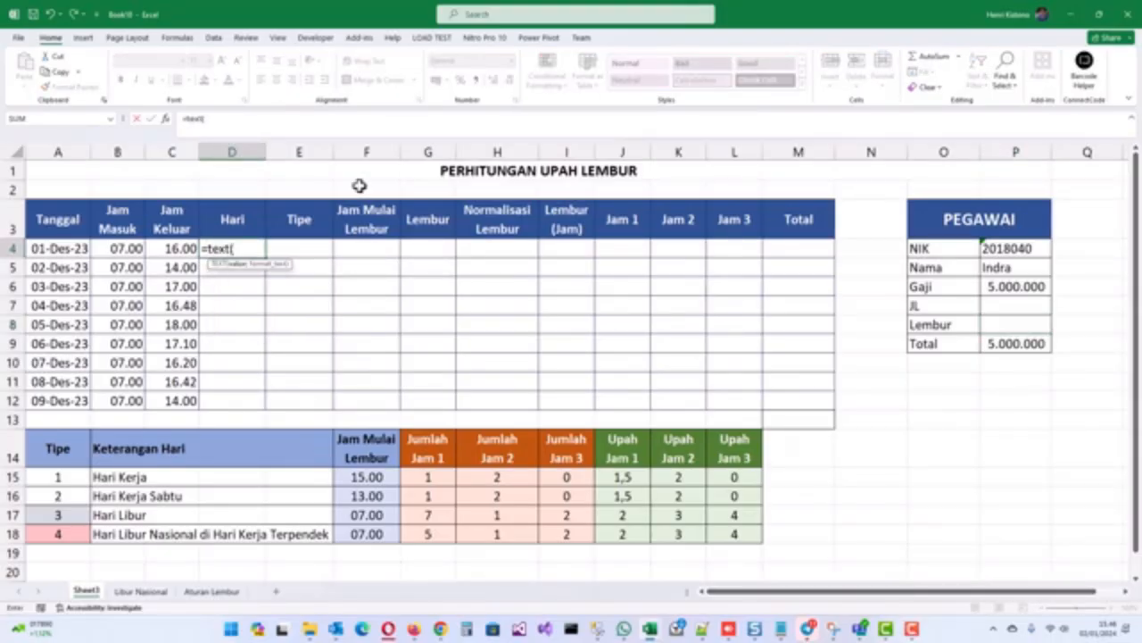
pyautogui.click(79, 247)
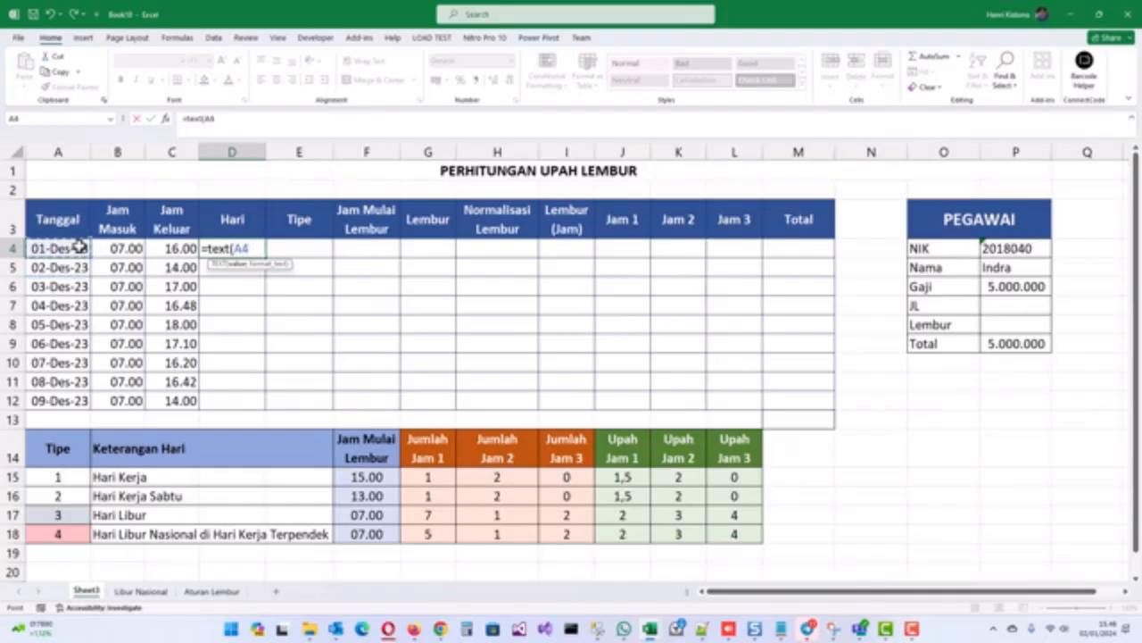
pyautogui.write(';"dddd"')
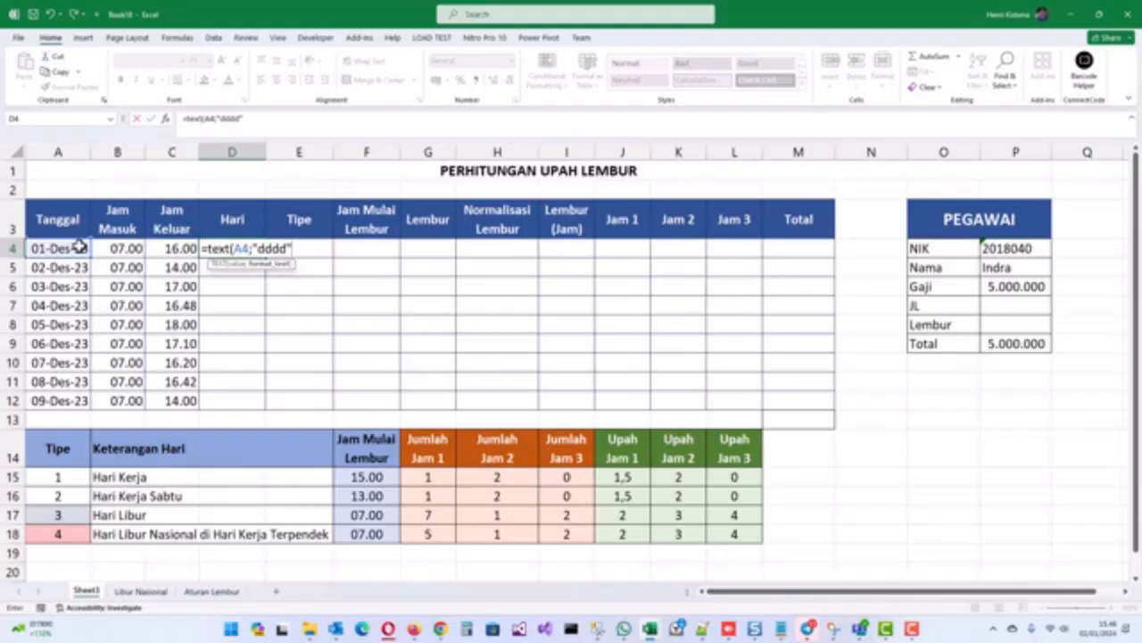
pyautogui.write(')')
pyautogui.press('Return')
pyautogui.press('Up')
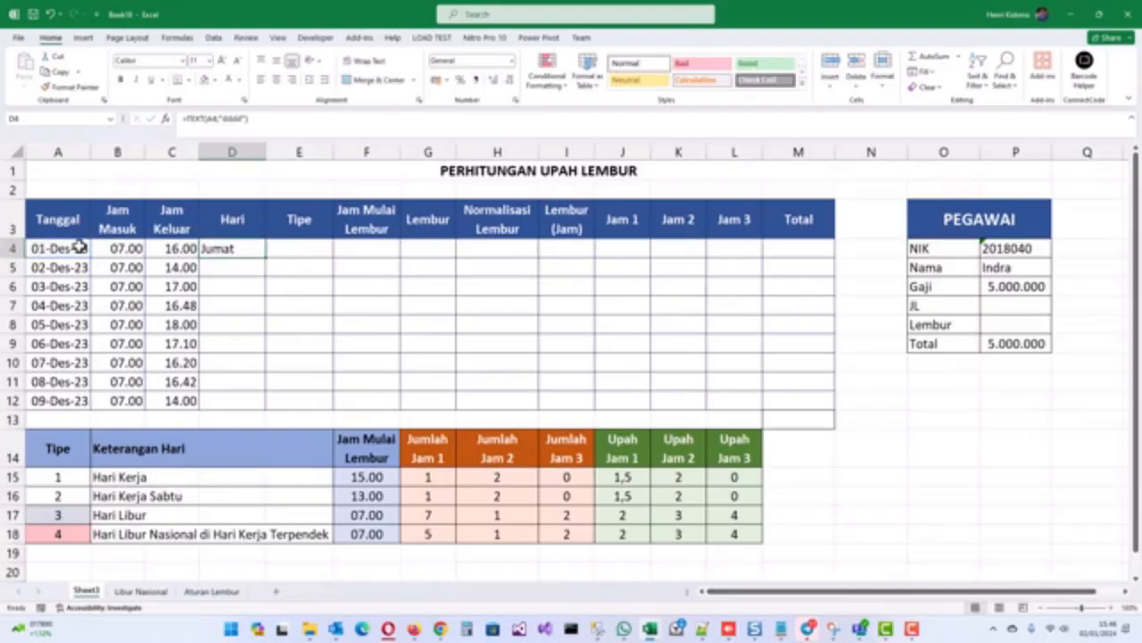
pyautogui.doubleClick(266, 257)
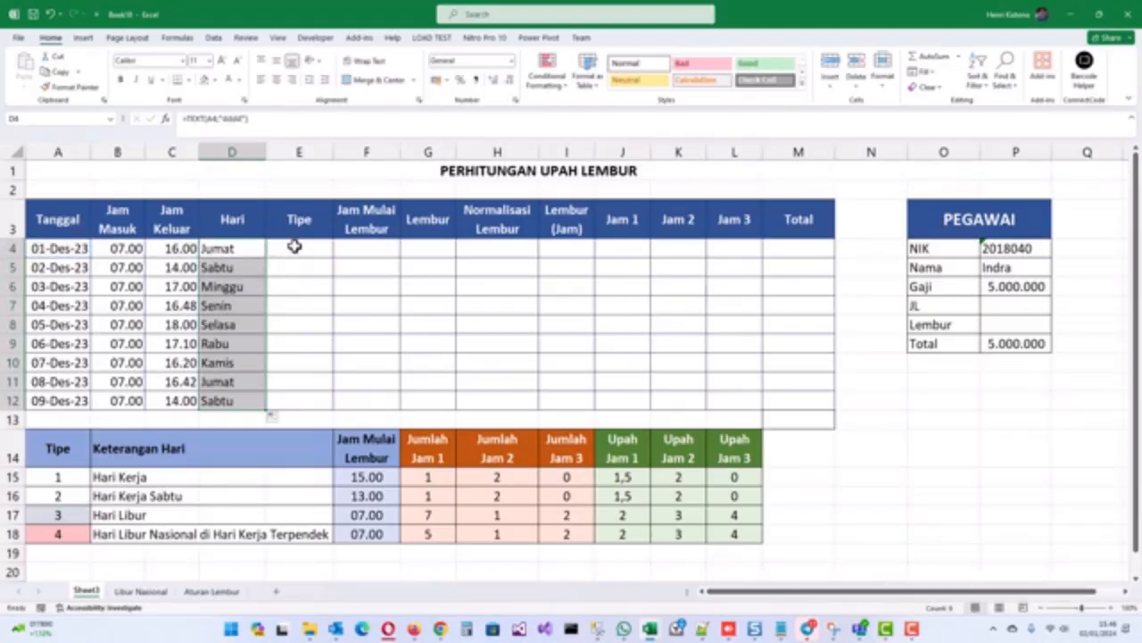
# Step: Enter =IF(OR(D4="Minggu";ISERROR(VLOOKUP(A4;tabelLiburNasional;1;FALSE))=FALSE);IF(D4="Sabtu";4;3);IF(D4="Sabtu";2;1)) in E4 to determine the day type from the Tipe codes
pyautogui.click(295, 246)
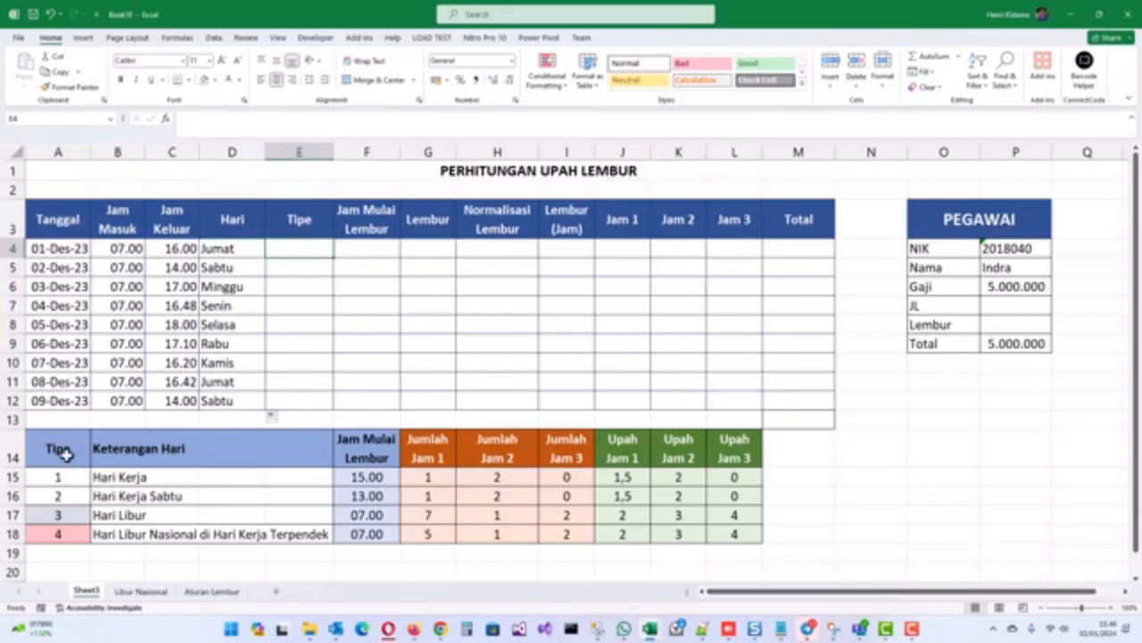
pyautogui.moveTo(58, 449); pyautogui.dragTo(63, 555)
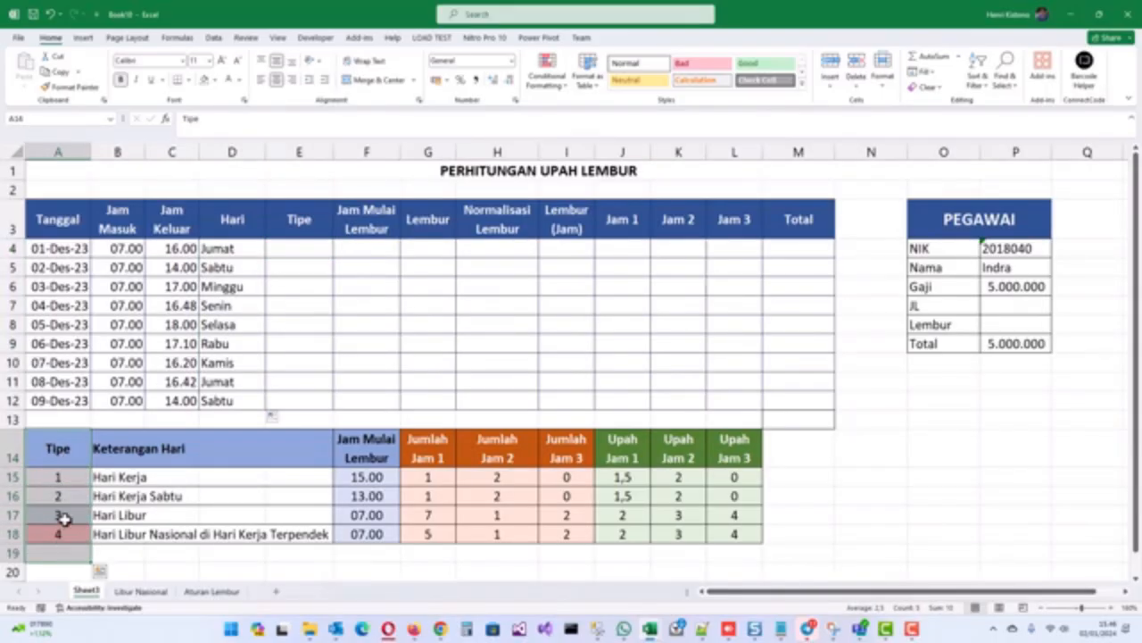
pyautogui.click(69, 477)
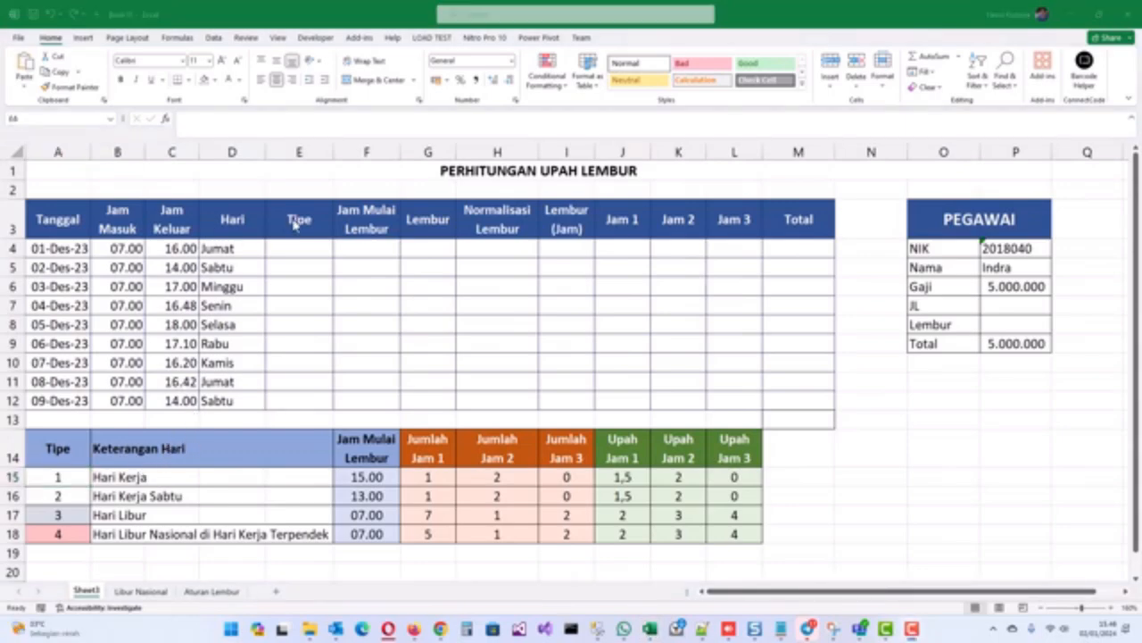
pyautogui.click(298, 249)
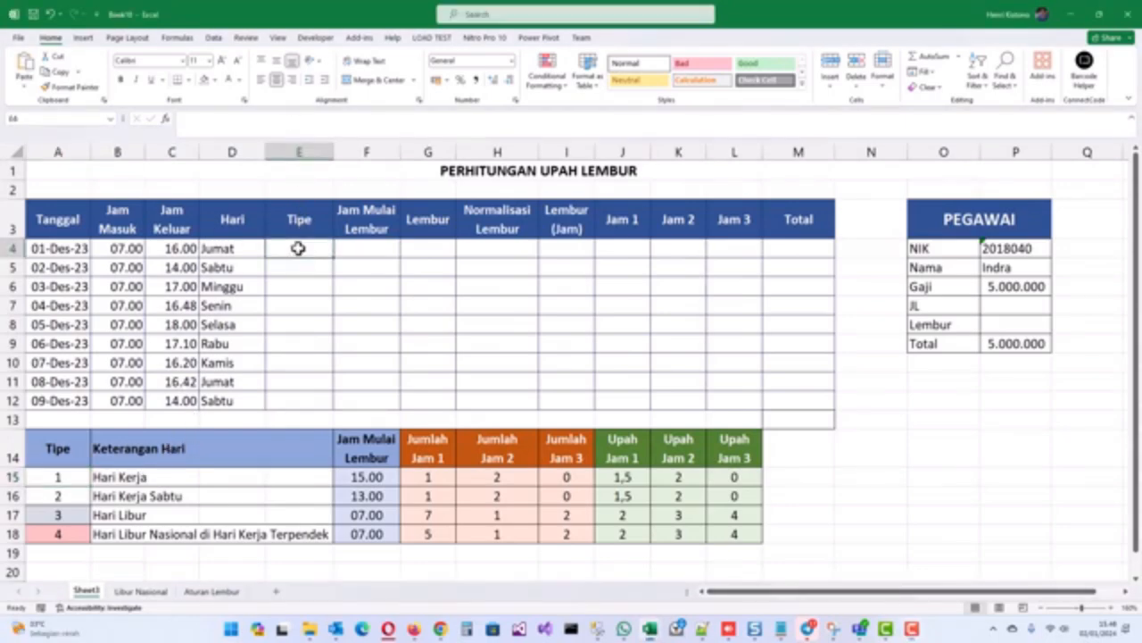
pyautogui.click(257, 121)
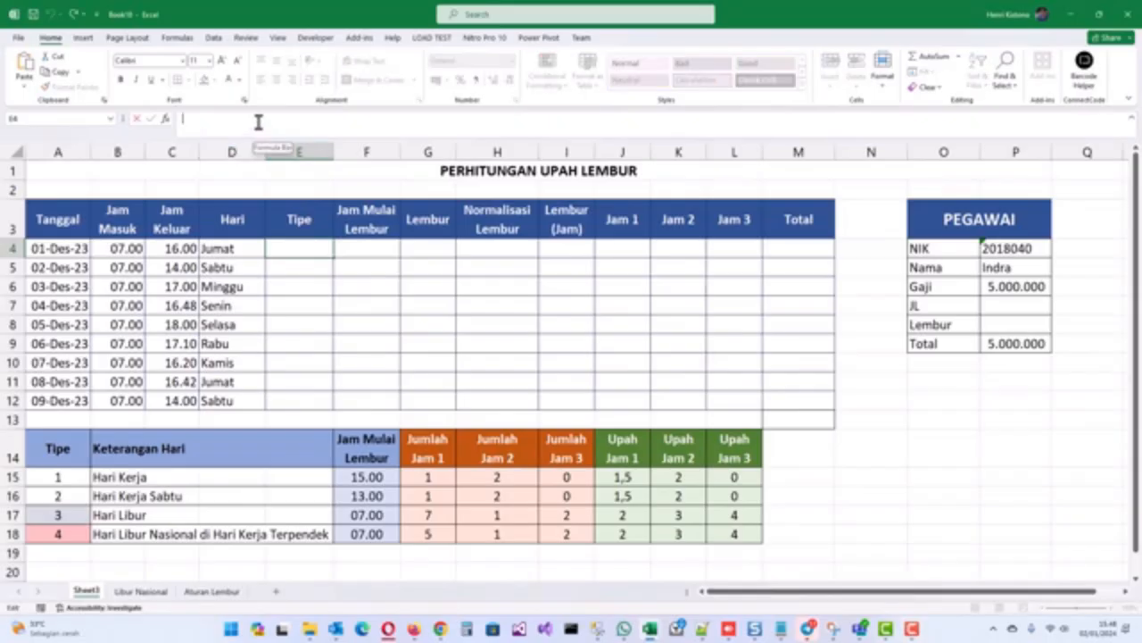
pyautogui.write('=IF(OR(D4="Minggu";ISERROR(VLOOKUP(A4;tabelLiburNasional;1;FALSE))=FALSE); IF(D4="Sabtu";4;3);IF(D4="Sabtu";2;1))')
pyautogui.press('Return')
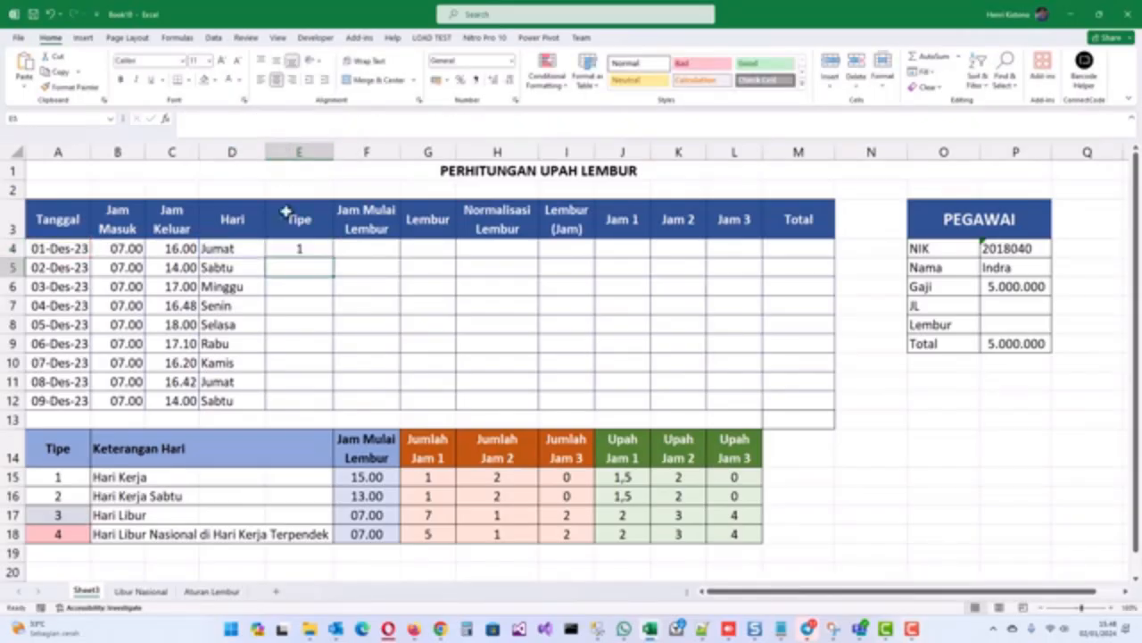
# Step: Copy the day type formula from E4 down through E12
pyautogui.click(224, 248)
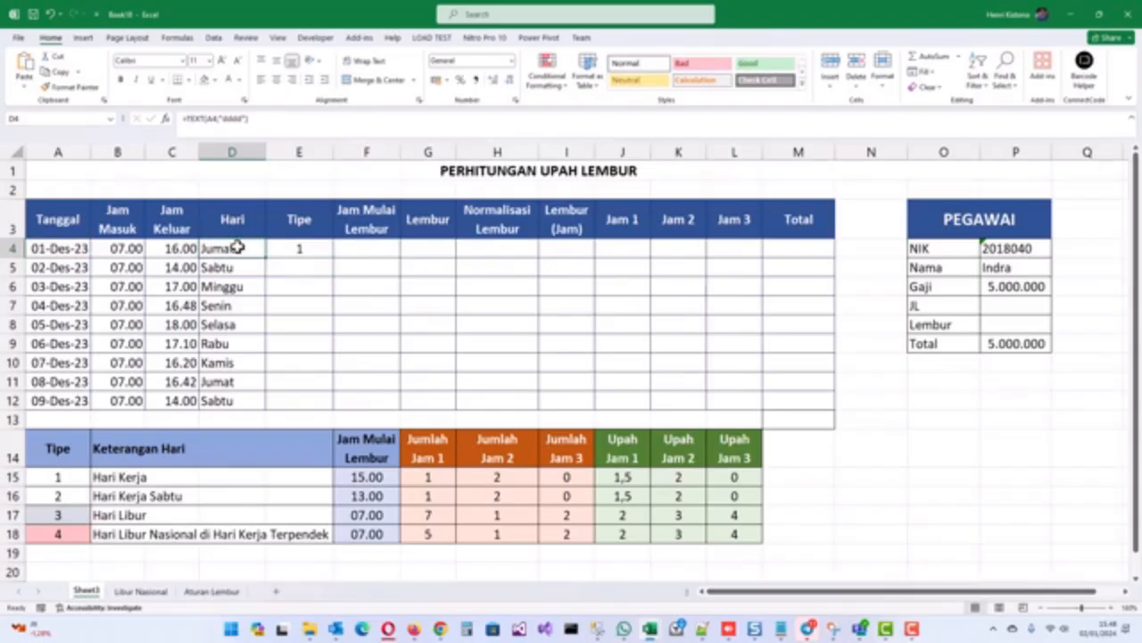
pyautogui.click(323, 252)
pyautogui.moveTo(333, 256); pyautogui.dragTo(333, 410)
# Step: Check the day types assigned in E5:E12 against the Tipe reference table below
pyautogui.click(303, 266)
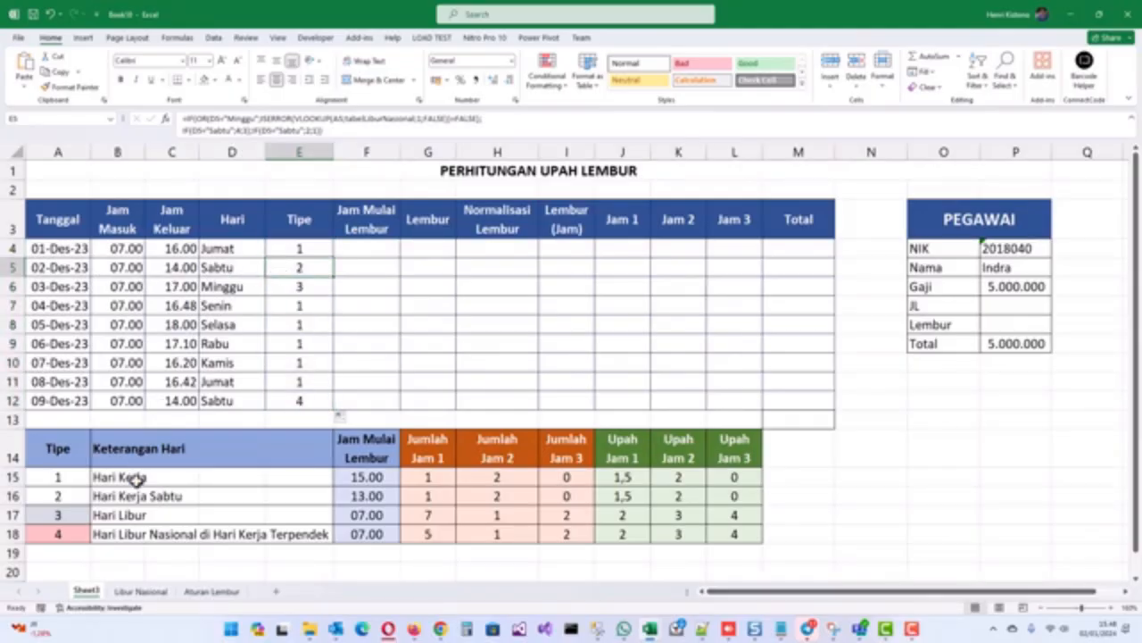
pyautogui.click(51, 494)
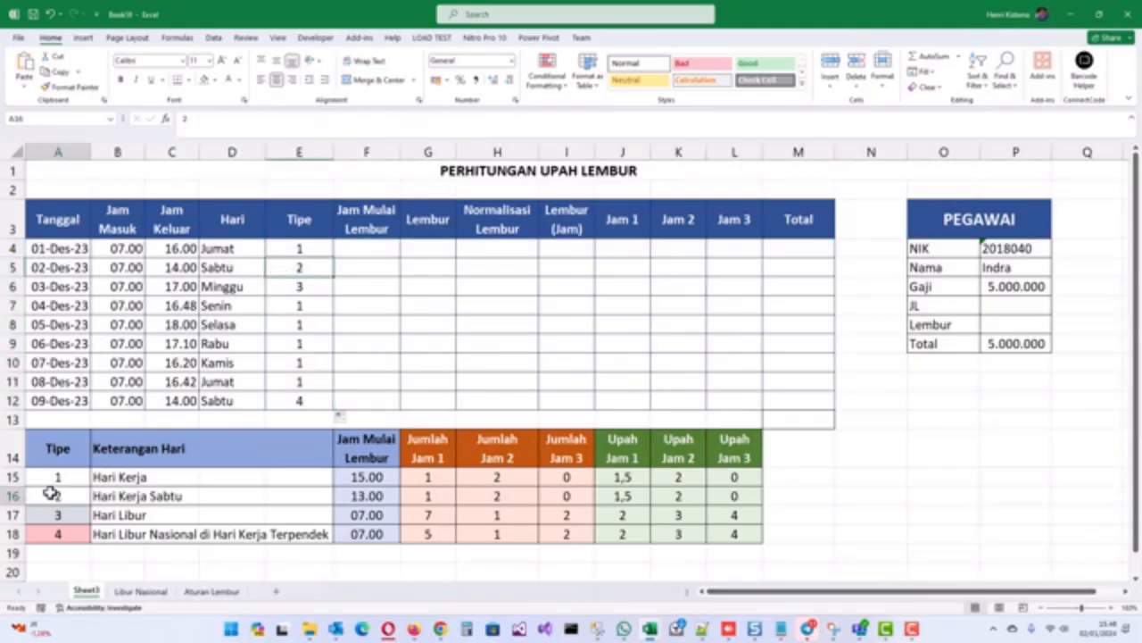
pyautogui.click(301, 286)
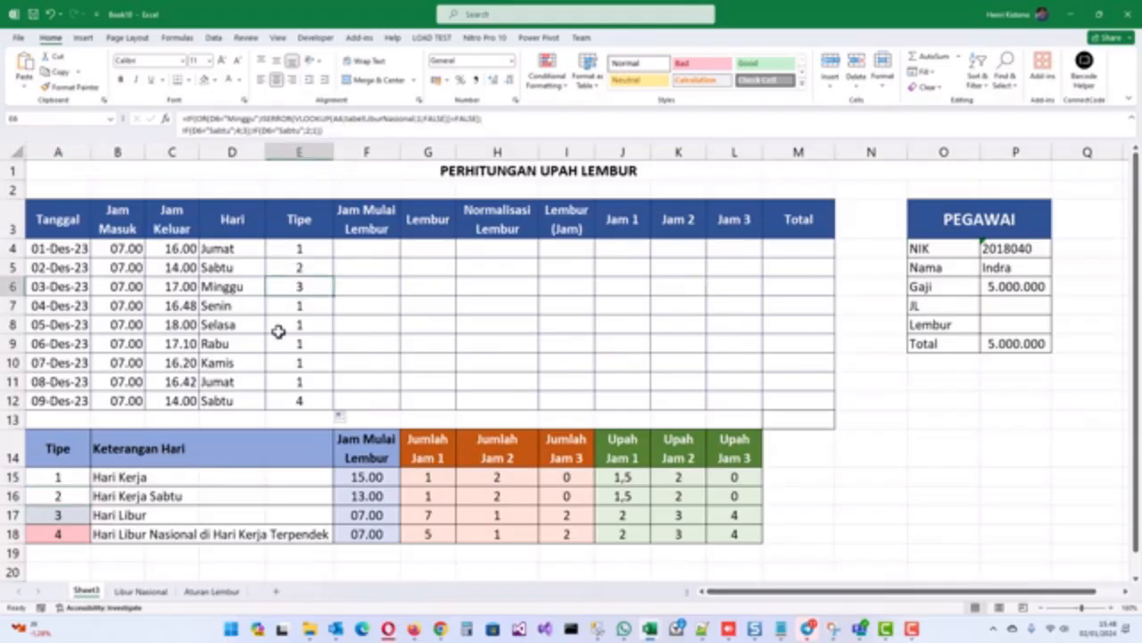
pyautogui.moveTo(308, 306); pyautogui.dragTo(309, 379)
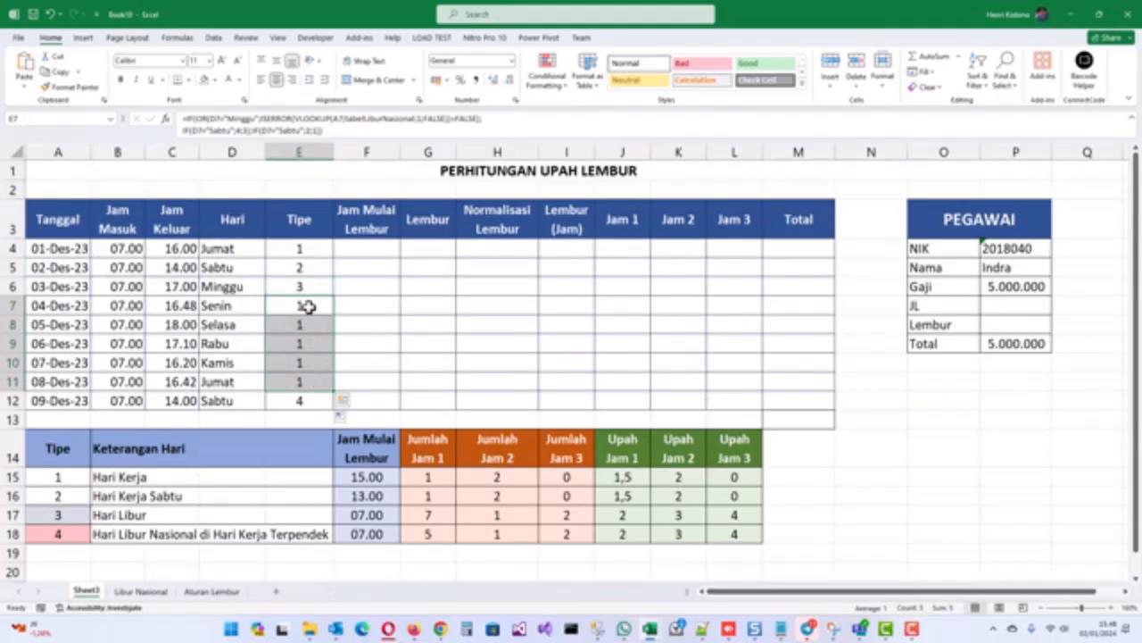
pyautogui.click(290, 402)
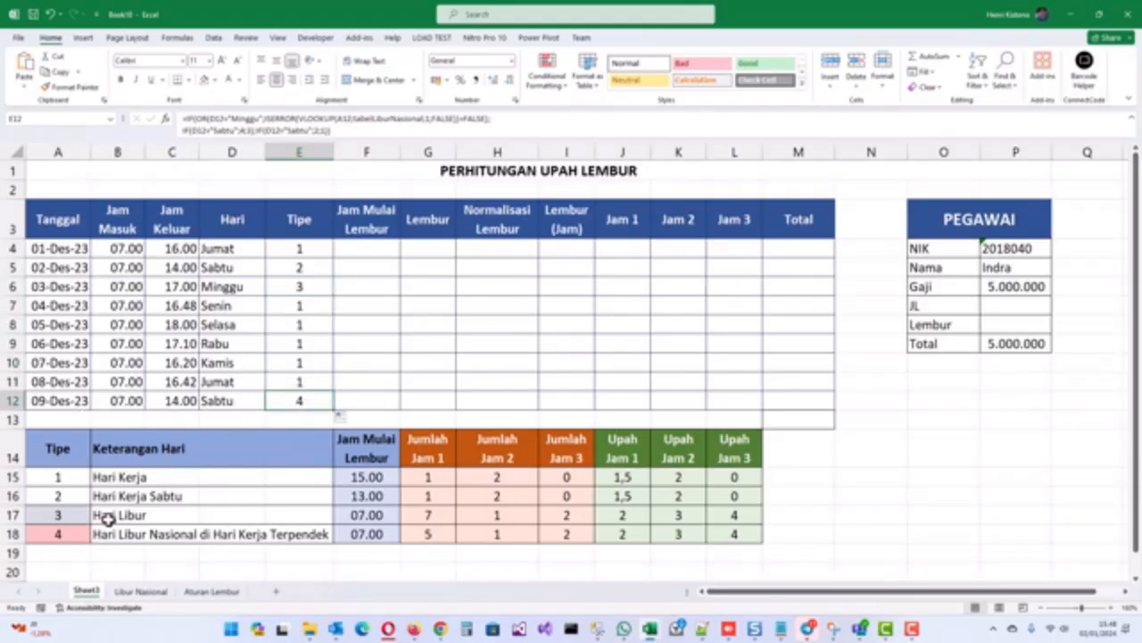
# Step: Look up the date from A12 in the Libur Nasional sheet's holiday list and return to Sheet3
pyautogui.click(49, 402)
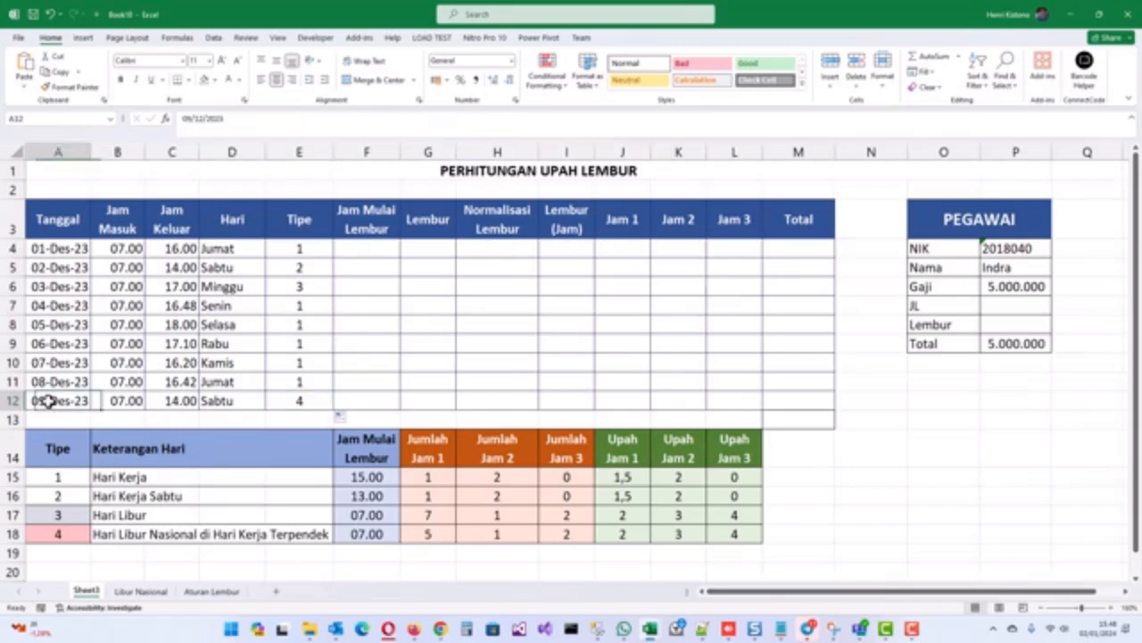
pyautogui.click(139, 592)
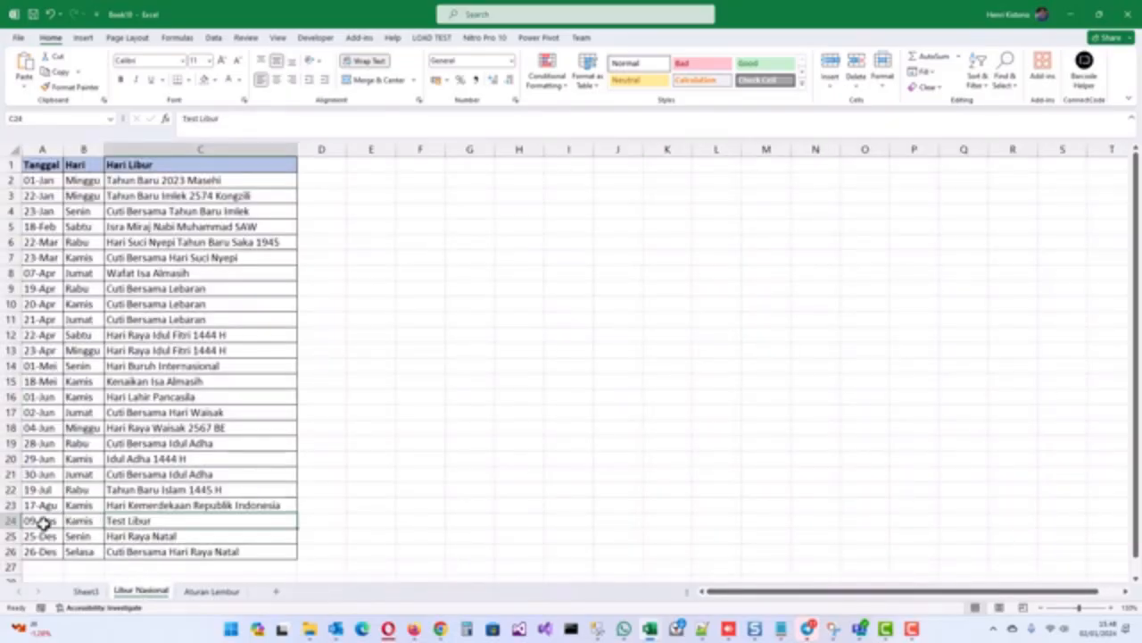
pyautogui.moveTo(44, 520); pyautogui.dragTo(145, 522)
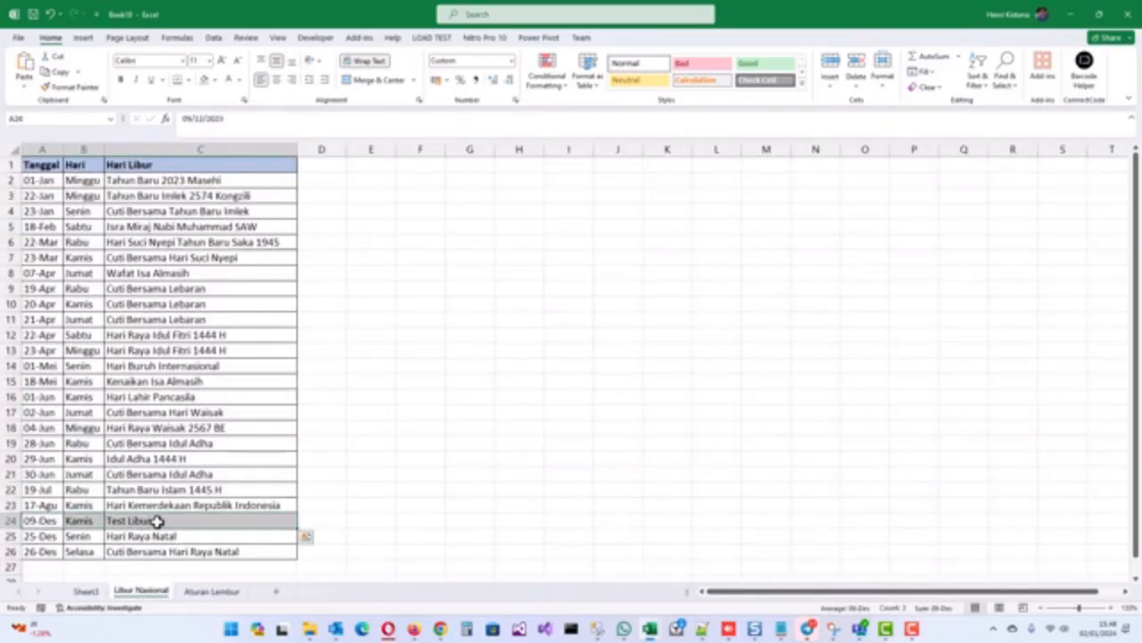
pyautogui.click(89, 594)
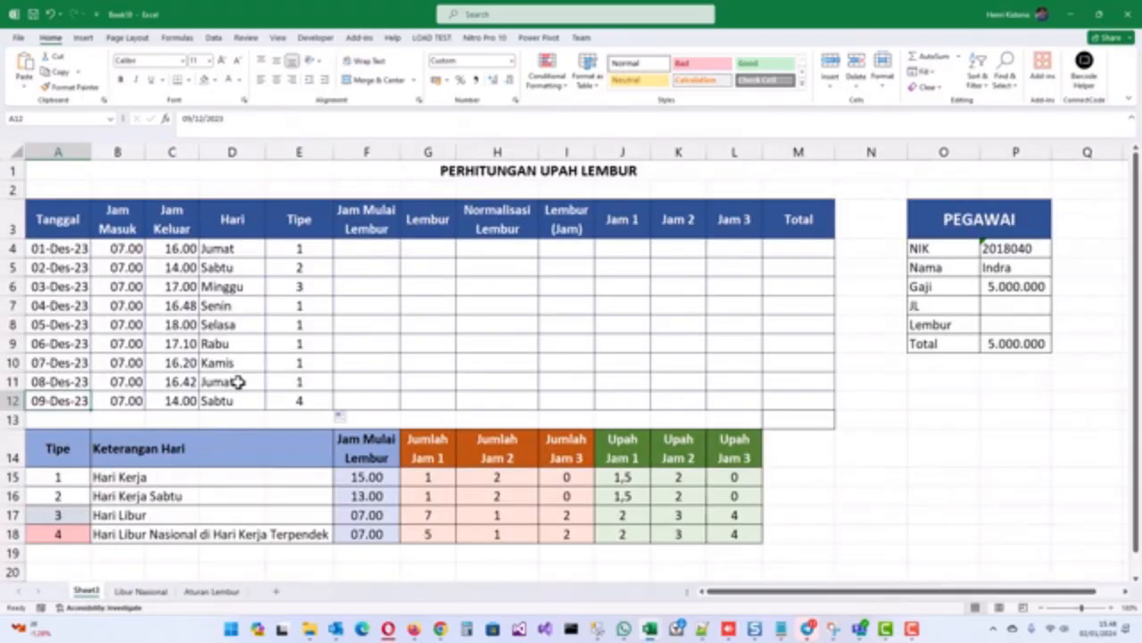
pyautogui.click(300, 381)
# Step: Examine the day type formula in E4 part by part, including its holiday and Sabtu branches
pyautogui.click(302, 248)
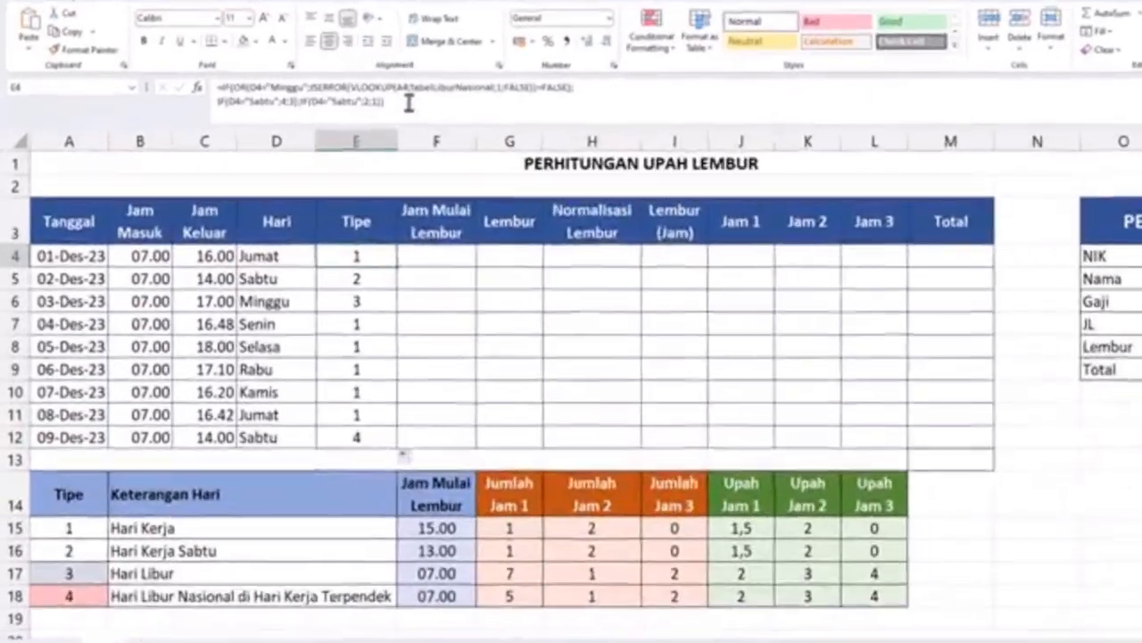
pyautogui.click(216, 118)
pyautogui.click(248, 69)
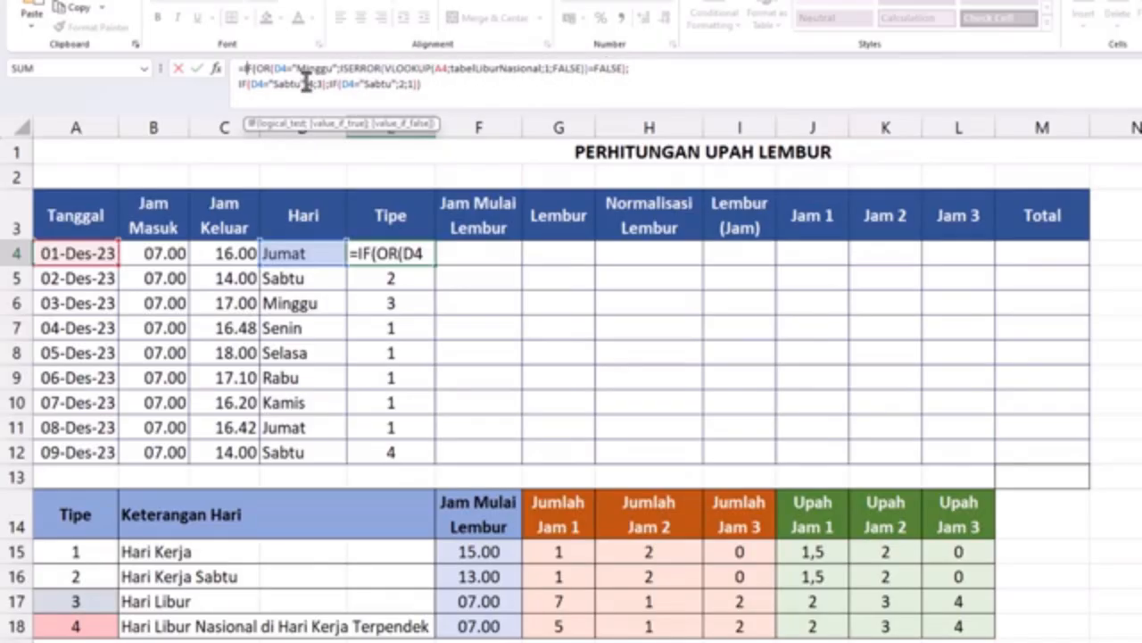
pyautogui.moveTo(237, 86); pyautogui.dragTo(322, 85)
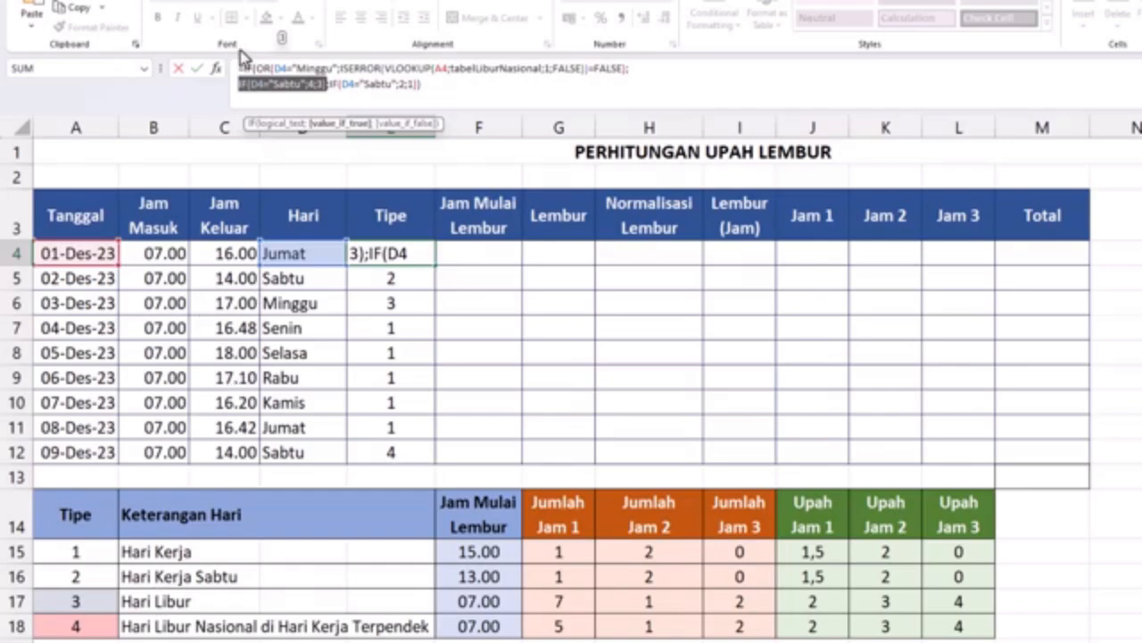
pyautogui.moveTo(331, 85); pyautogui.dragTo(392, 85)
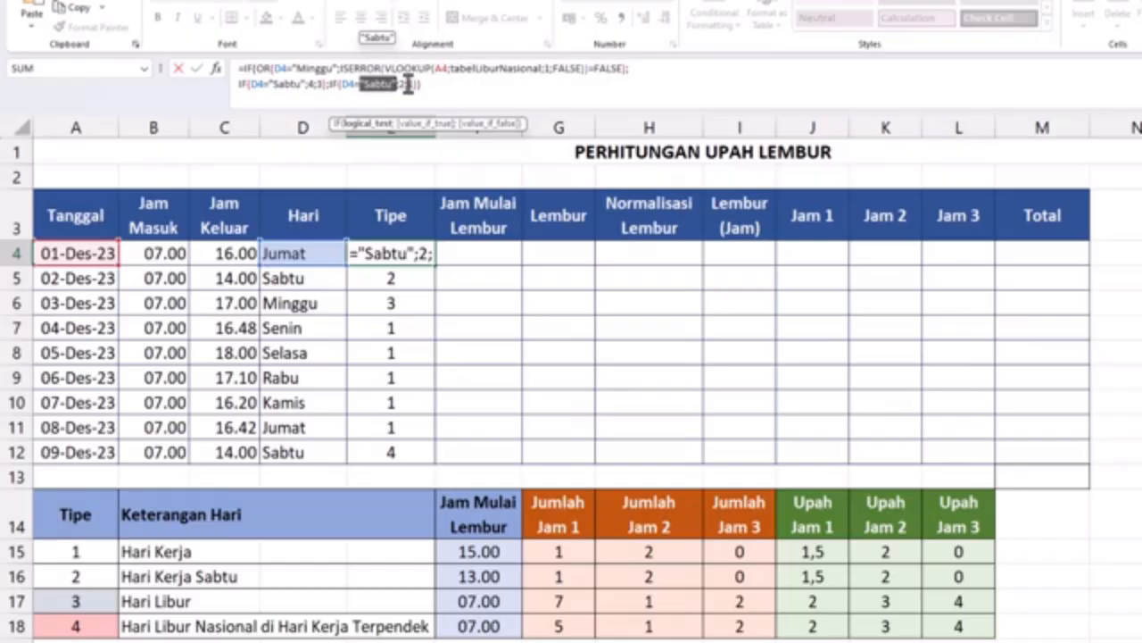
pyautogui.click(442, 90)
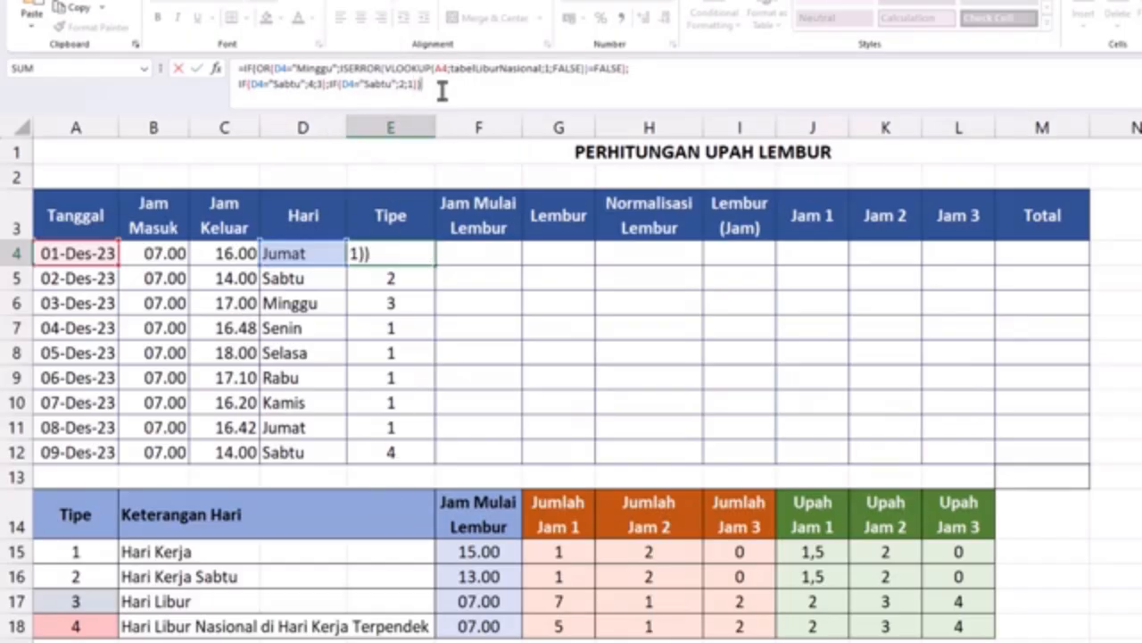
pyautogui.press('Return')
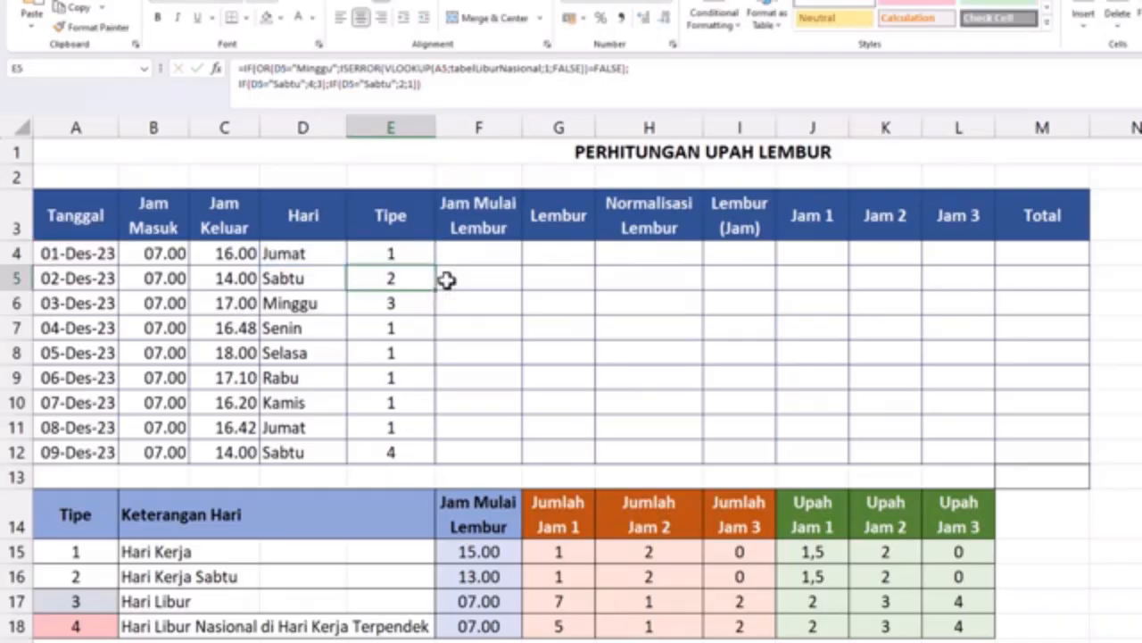
# Step: Enter =VLOOKUP(E4;$A$15:$F$18;6;FALSE) in F4 to look up the overtime start time for the day type
pyautogui.click(470, 252)
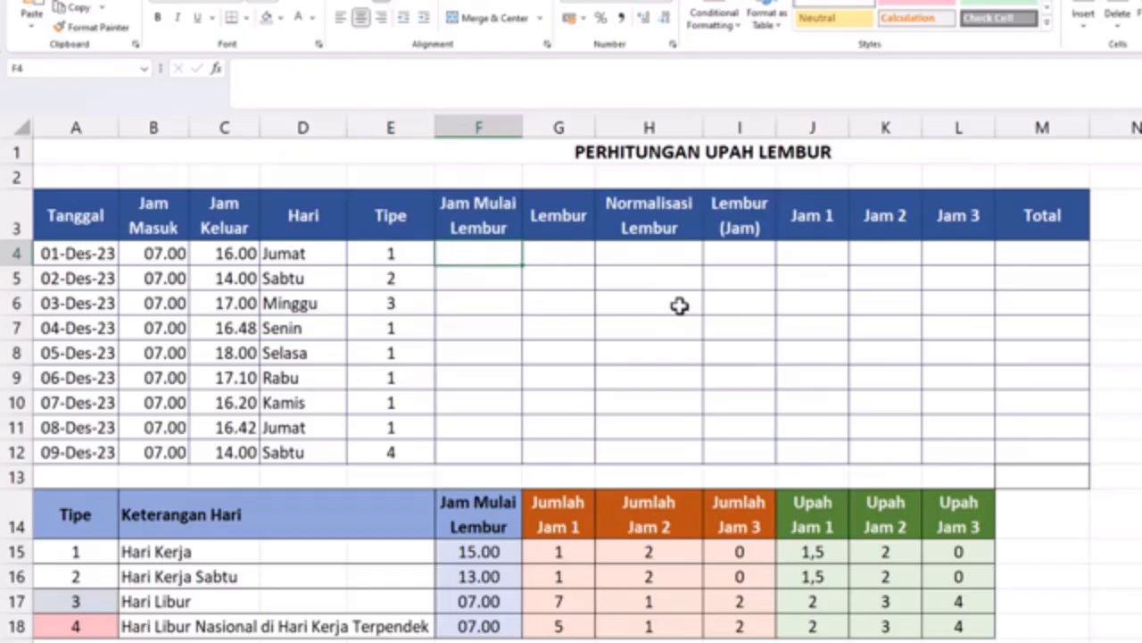
pyautogui.write('=vlookup')
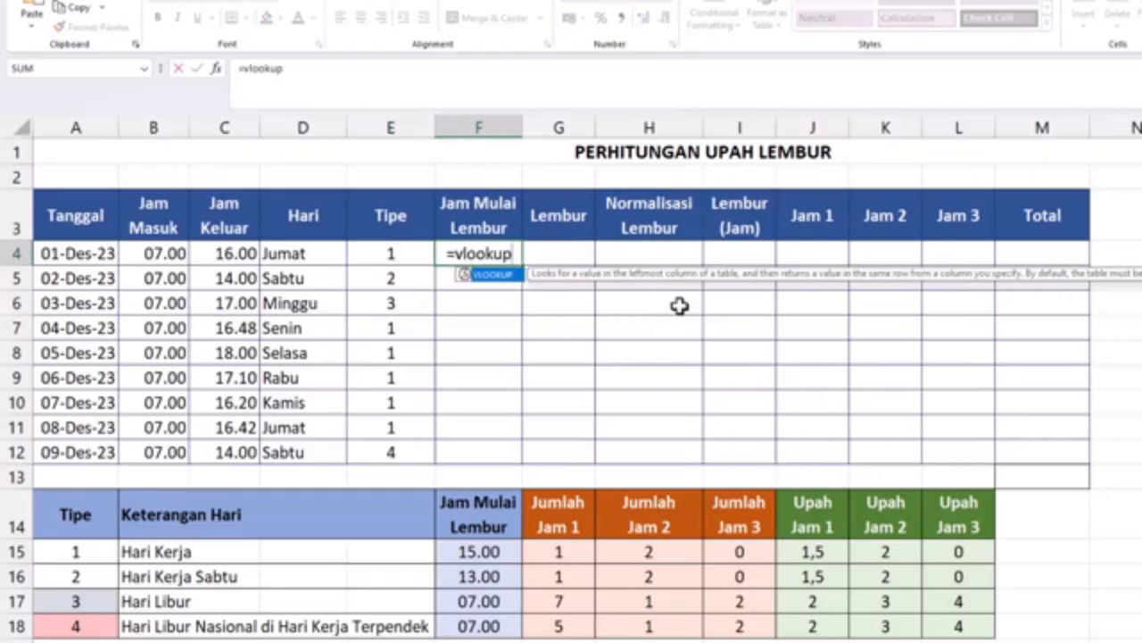
pyautogui.write('(')
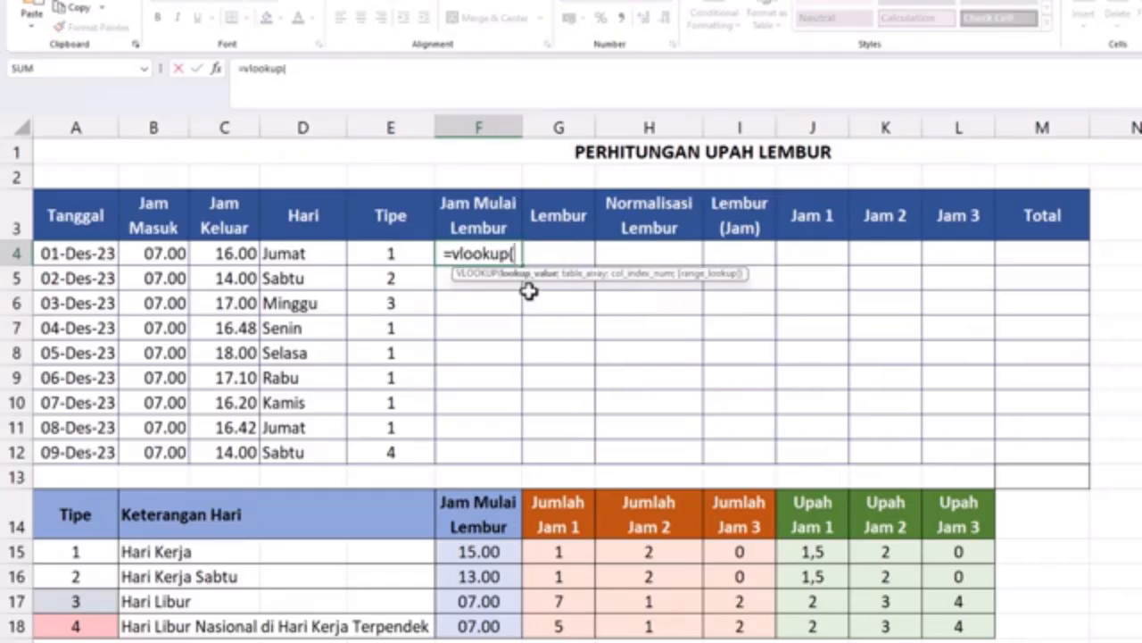
pyautogui.click(400, 253)
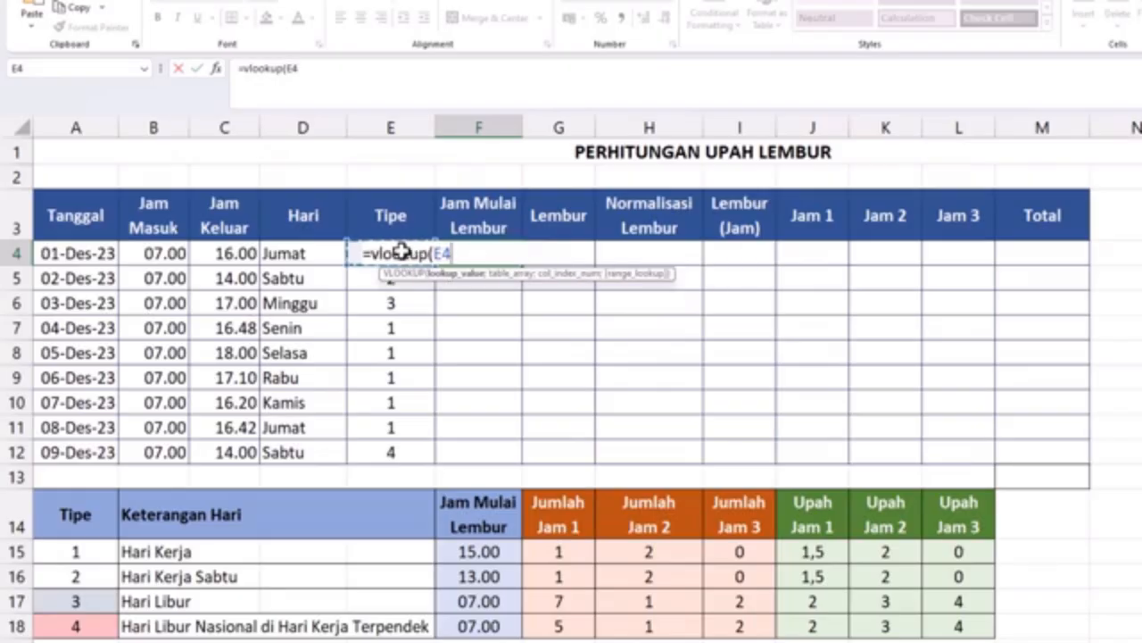
pyautogui.write(';')
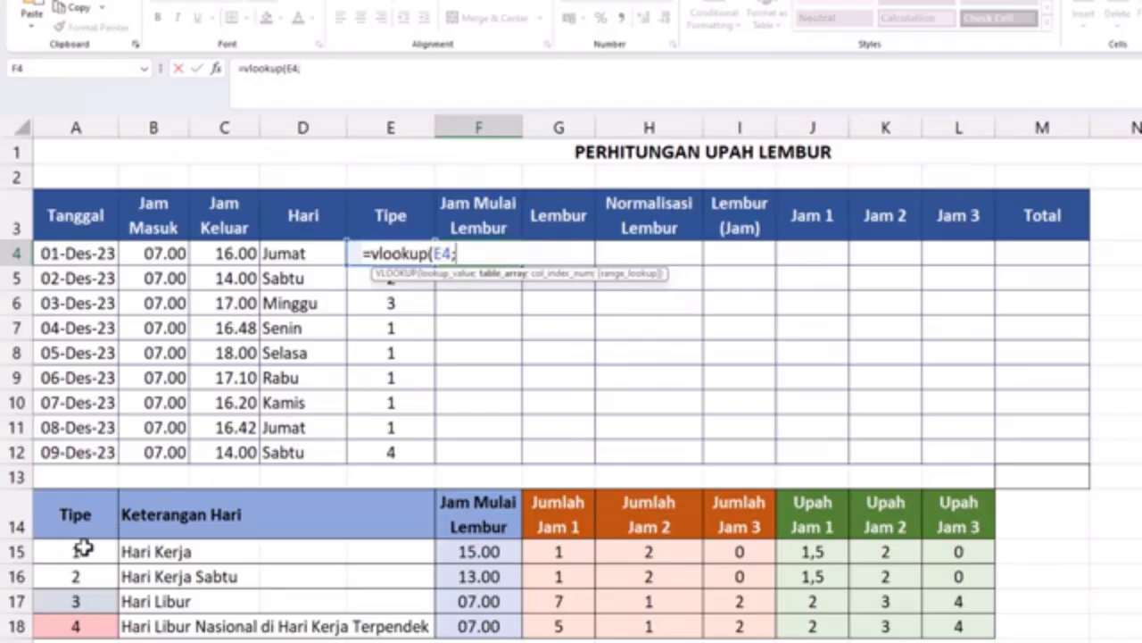
pyautogui.moveTo(80, 548); pyautogui.dragTo(480, 627)
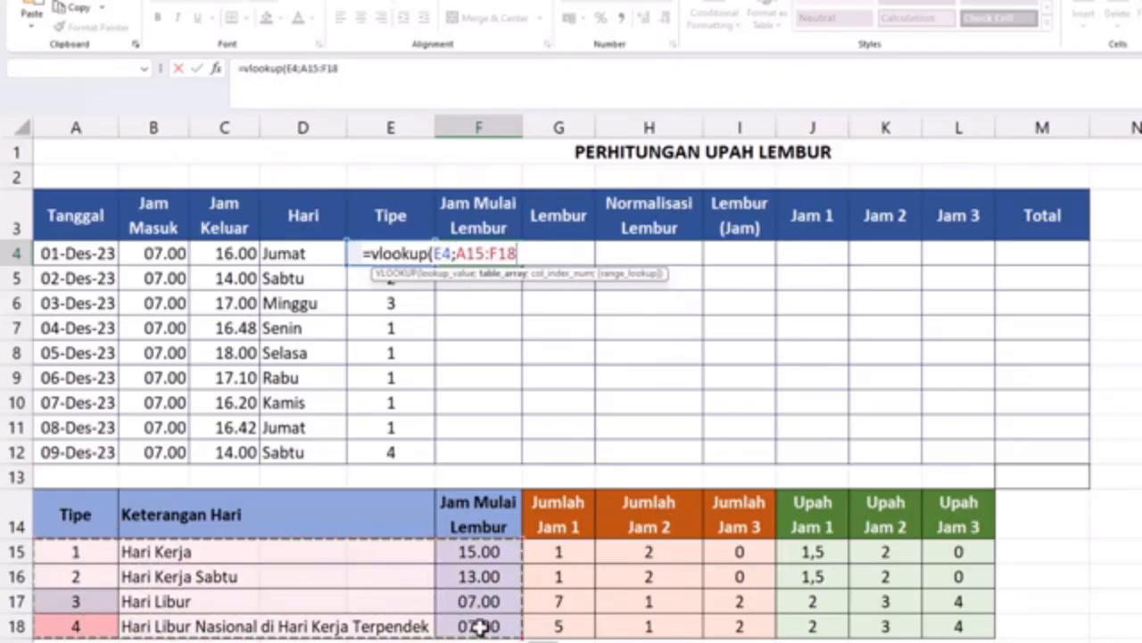
pyautogui.press('F4')
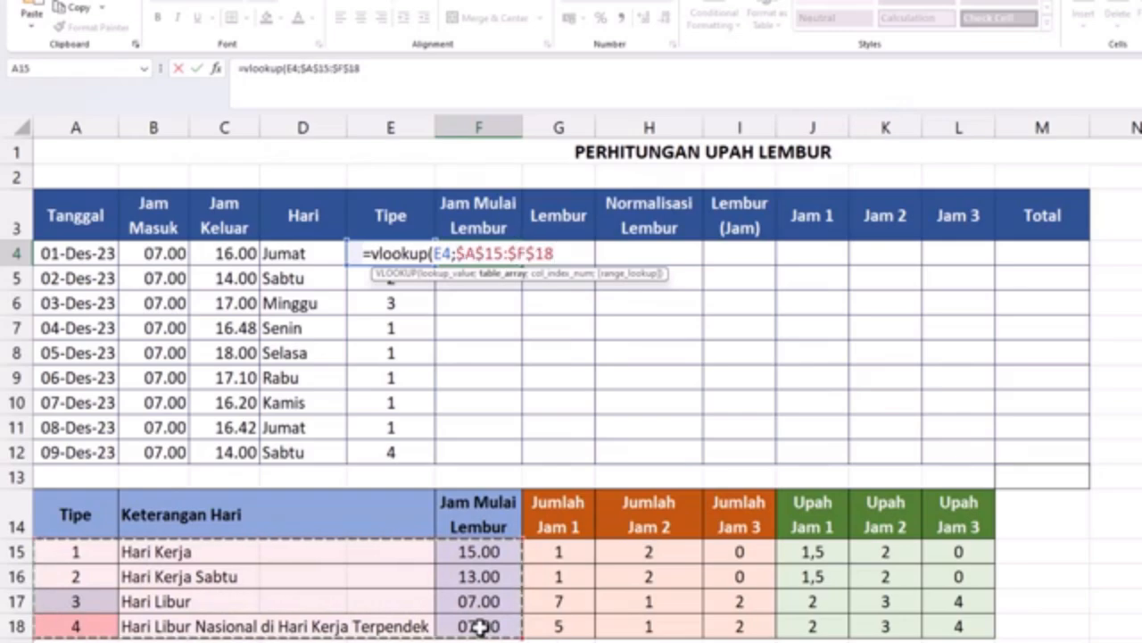
pyautogui.write(';6')
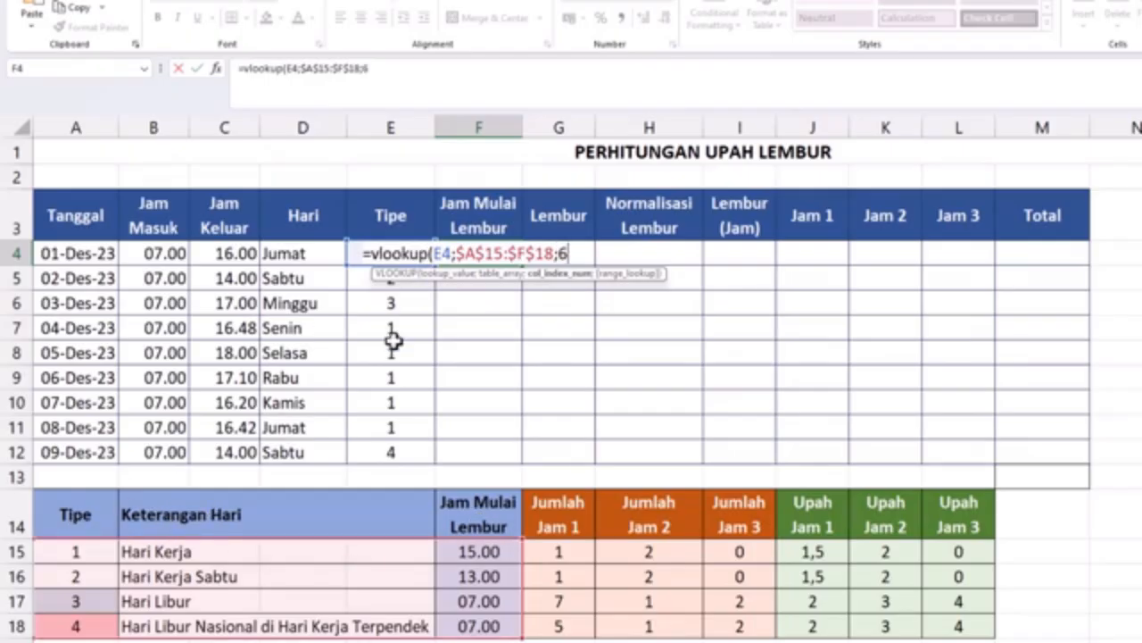
pyautogui.write(';')
pyautogui.write('false)')
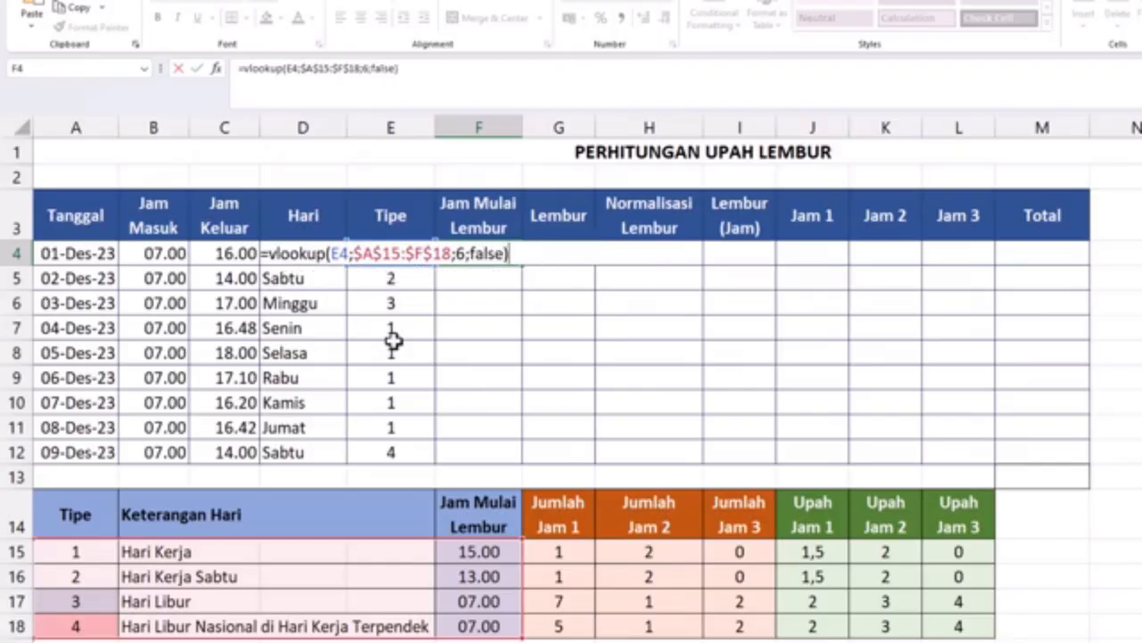
pyautogui.press('Return')
pyautogui.press('Up')
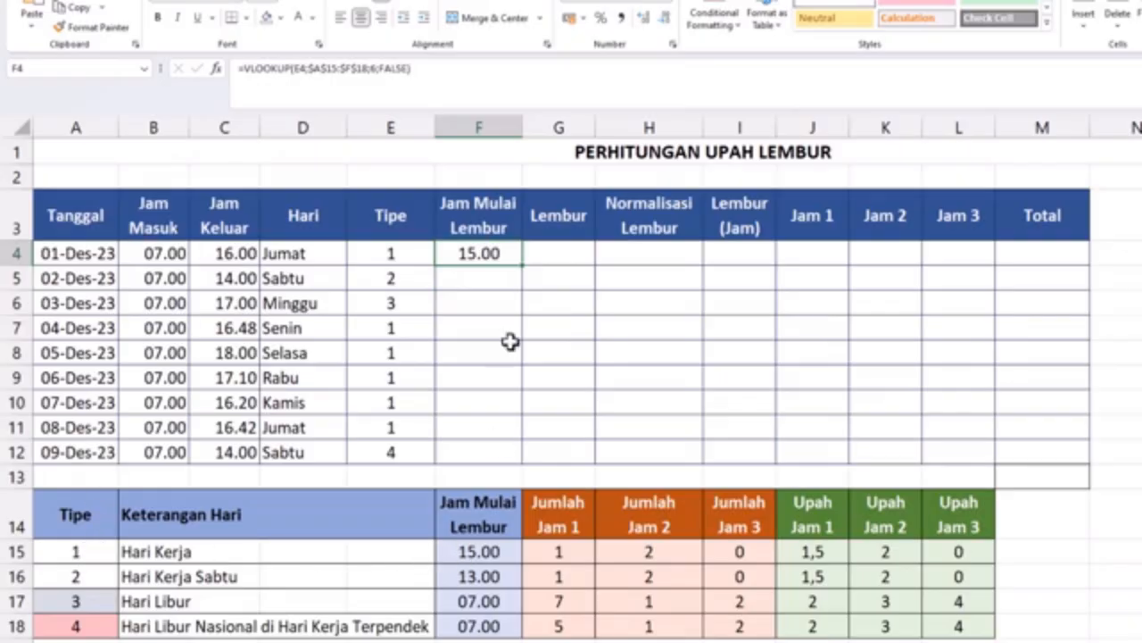
# Step: Copy the overtime start formula from F4 down through F12, check the copied rows, and save the workbook
pyautogui.moveTo(521, 262); pyautogui.dragTo(508, 455)
pyautogui.click(457, 403)
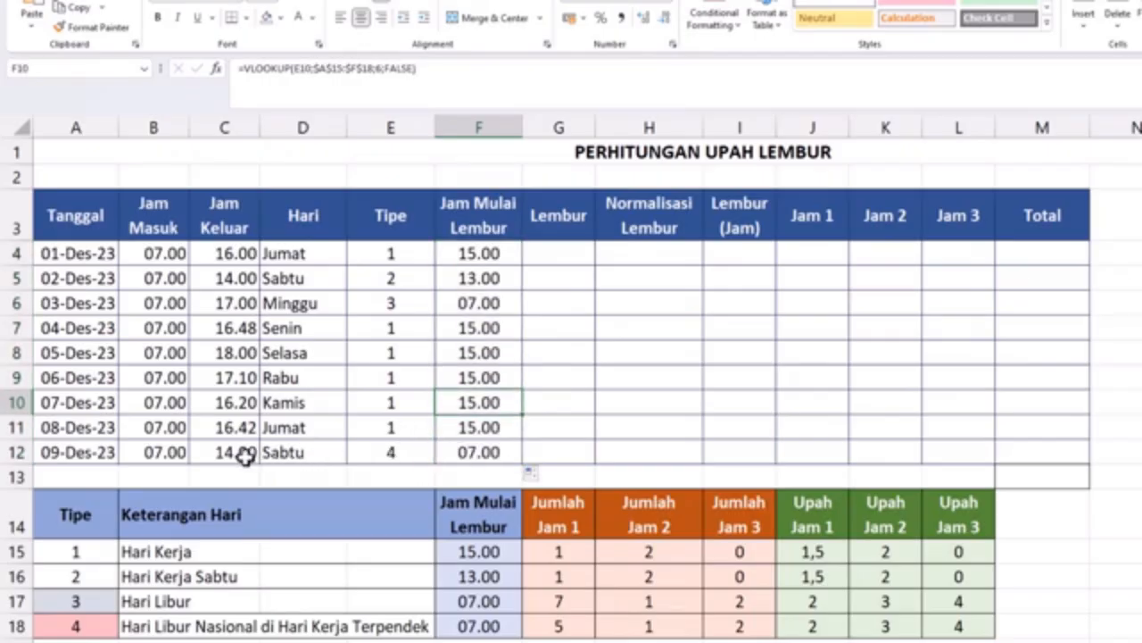
pyautogui.click(473, 455)
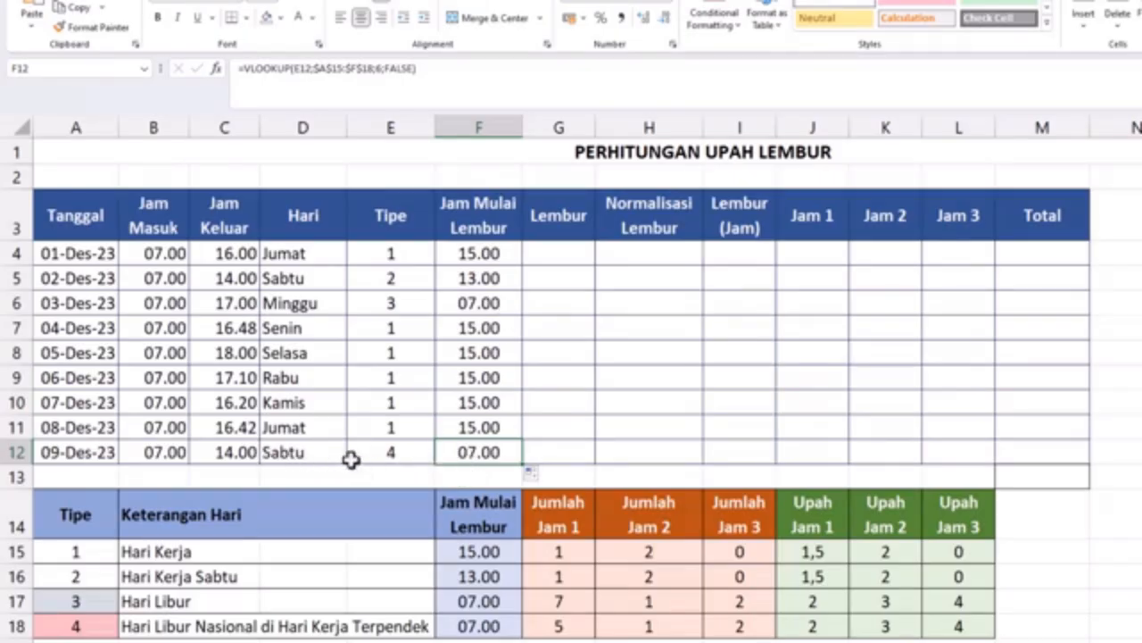
pyautogui.hotkey('ctrl', 's')
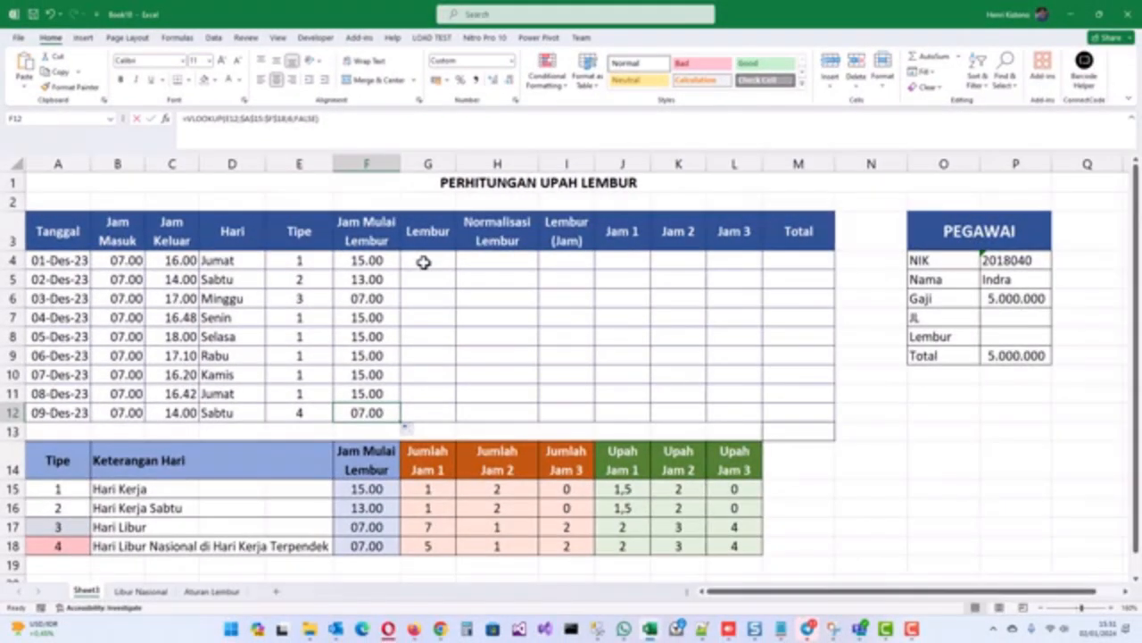
# Step: Enter the overtime duration formula =IF(C4<VALUE(F4);"00.00";IF(AND(OR(E4=3;E4=4);C4>VALUE("12.00"));C4-F4-"01.00";C4-F4)) in G4 and review its parts
pyautogui.click(557, 255)
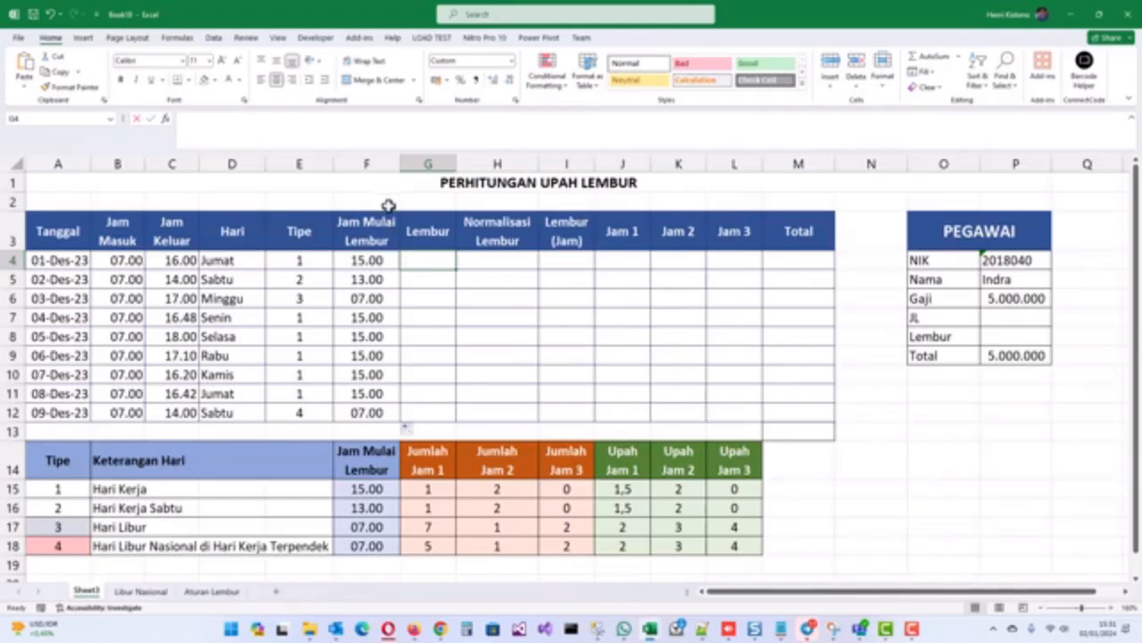
pyautogui.click(300, 121)
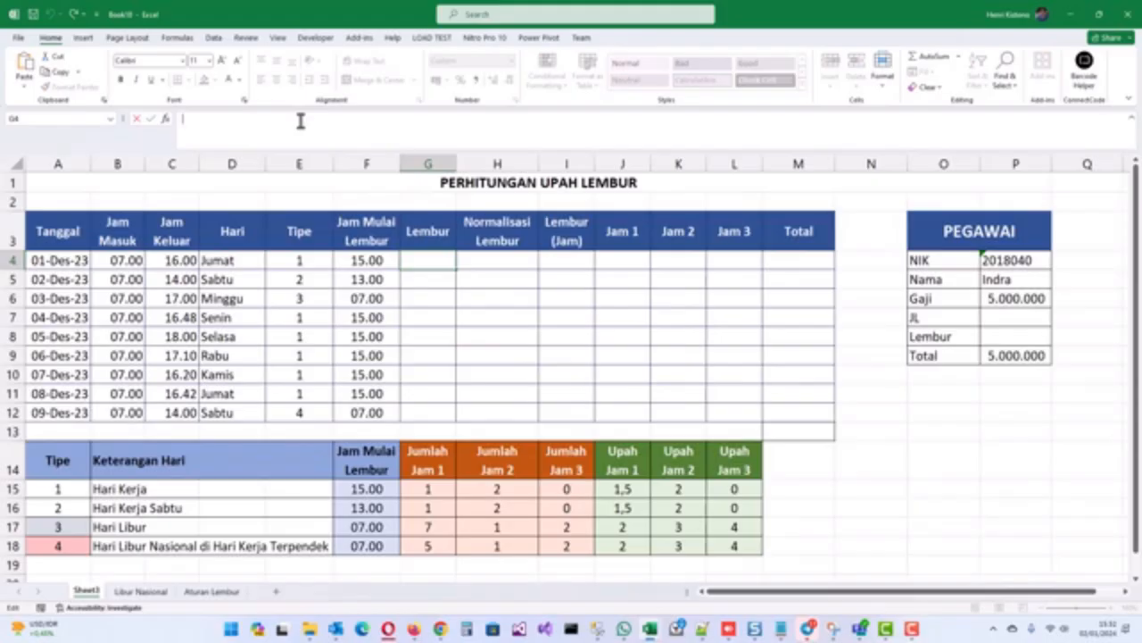
pyautogui.write('=IF(AND(OR(E4=3;E4=4); C4>VALUE("12.00")); C4-F4-"01.00";C4-F4))')
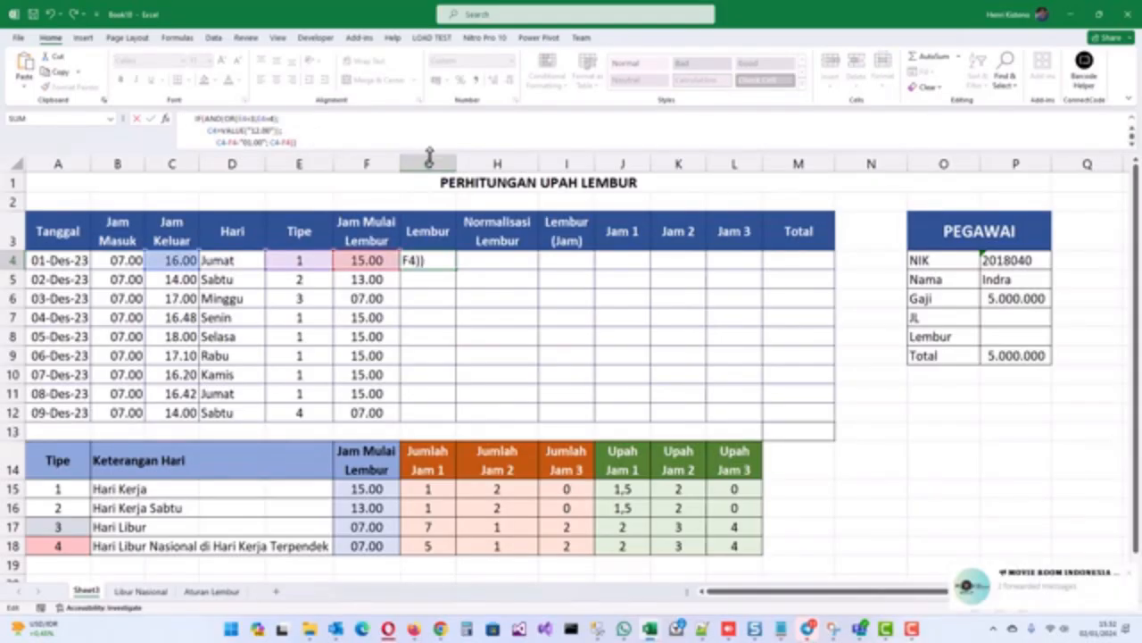
pyautogui.moveTo(430, 156)
pyautogui.mouseDown()
pyautogui.moveTo(431, 181)
pyautogui.moveTo(432, 168)
pyautogui.mouseUp()
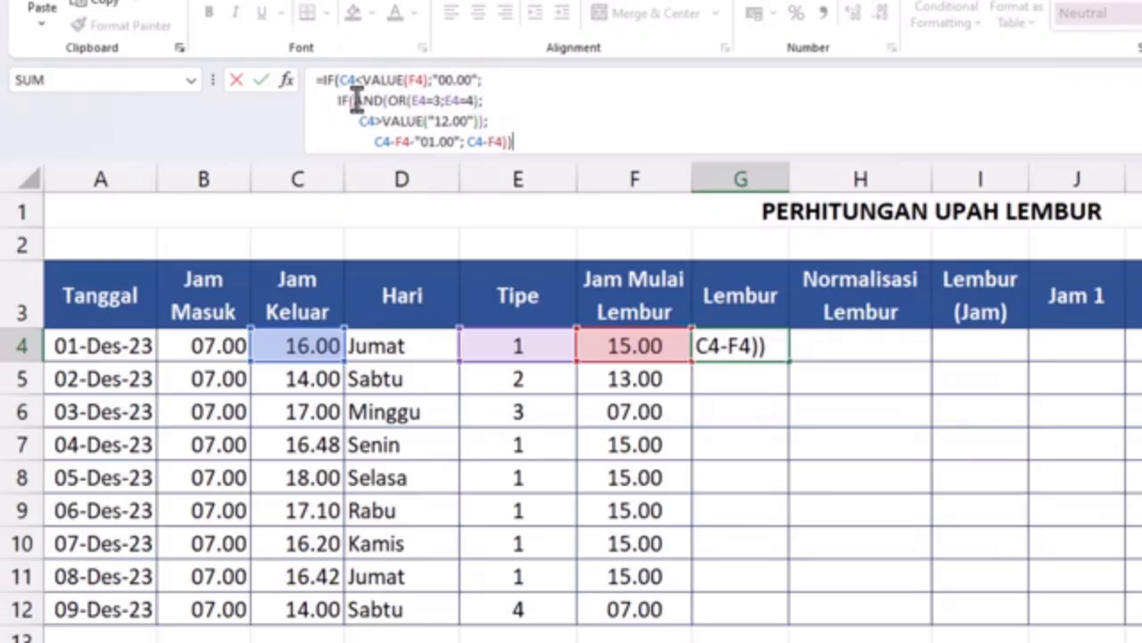
pyautogui.moveTo(387, 100); pyautogui.dragTo(479, 100)
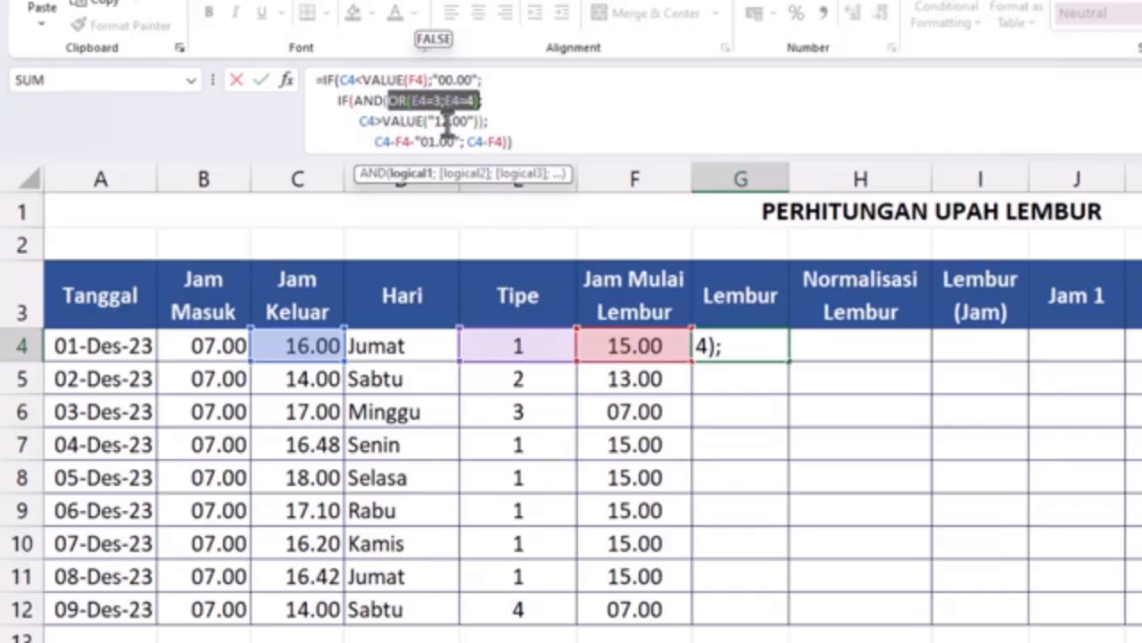
pyautogui.click(423, 143)
pyautogui.moveTo(423, 143); pyautogui.dragTo(457, 143)
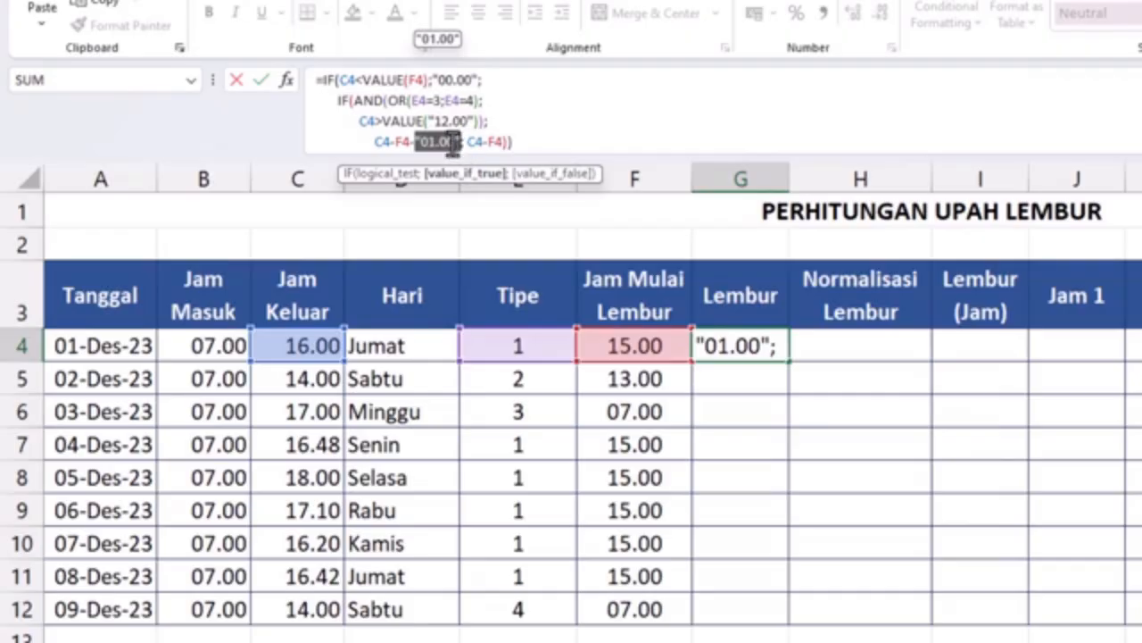
pyautogui.moveTo(468, 141); pyautogui.dragTo(505, 141)
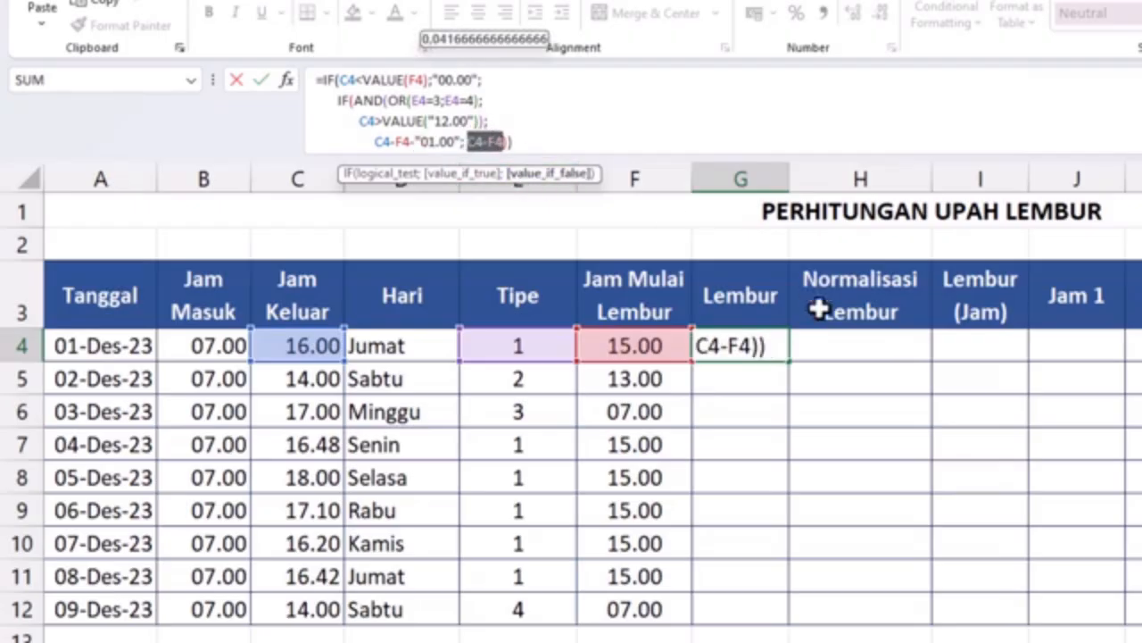
pyautogui.click(530, 143)
pyautogui.press('Return')
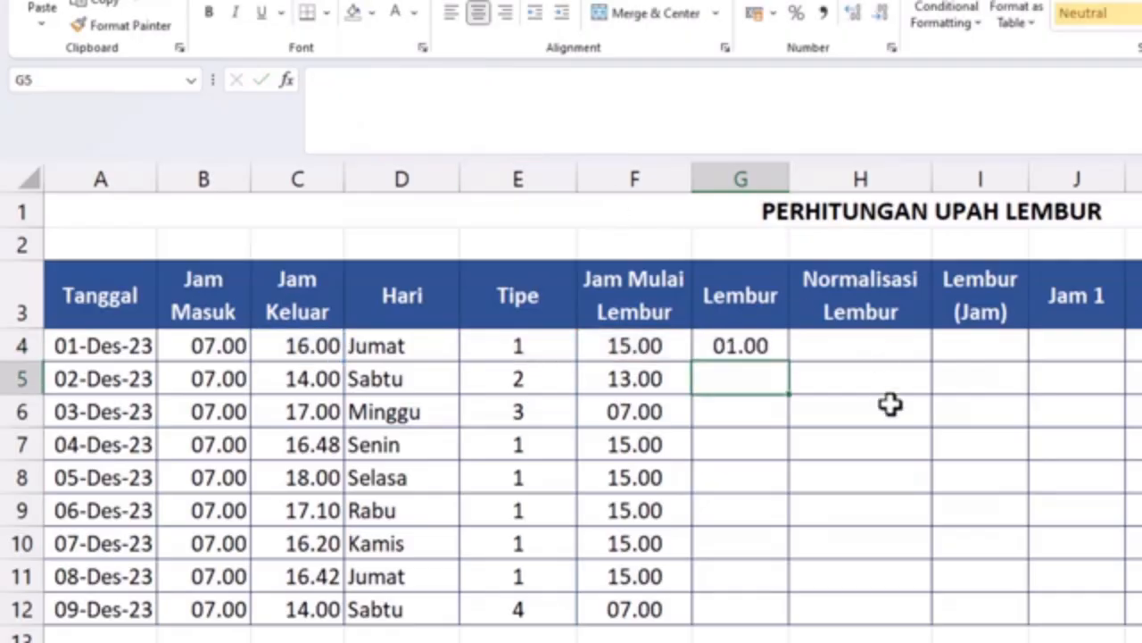
# Step: Copy the overtime duration formula from G4 down through G12
pyautogui.click(763, 346)
pyautogui.moveTo(790, 361); pyautogui.dragTo(792, 624)
pyautogui.click(727, 346)
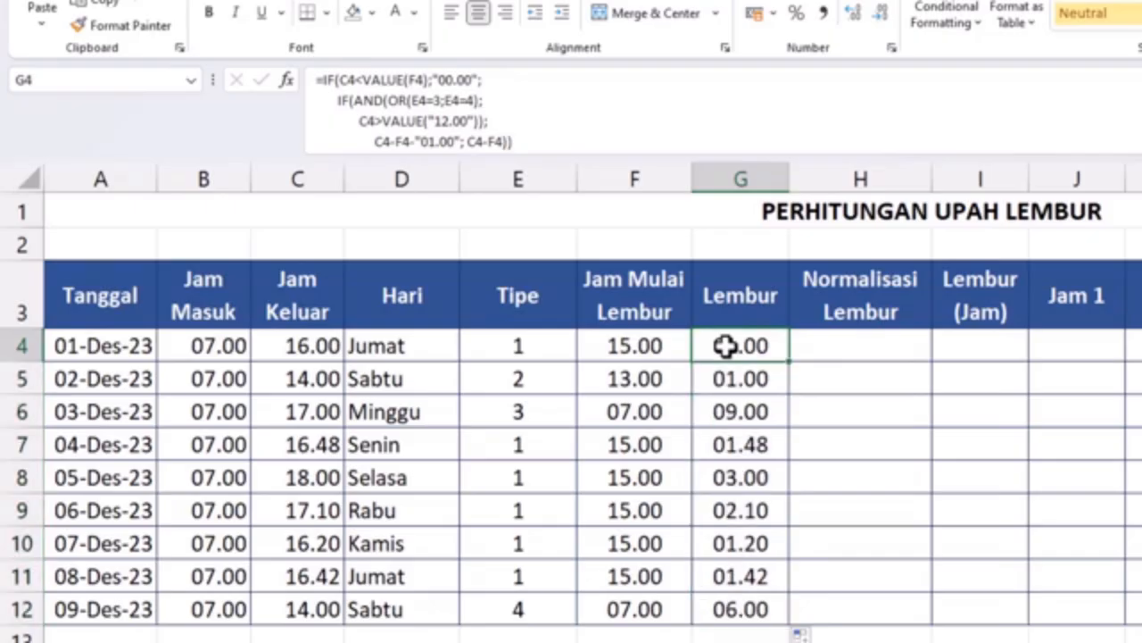
# Step: Test the Lembur formula in G4 by setting the Jam Keluar in C4 to 14.00, and undo that change
pyautogui.click(625, 349)
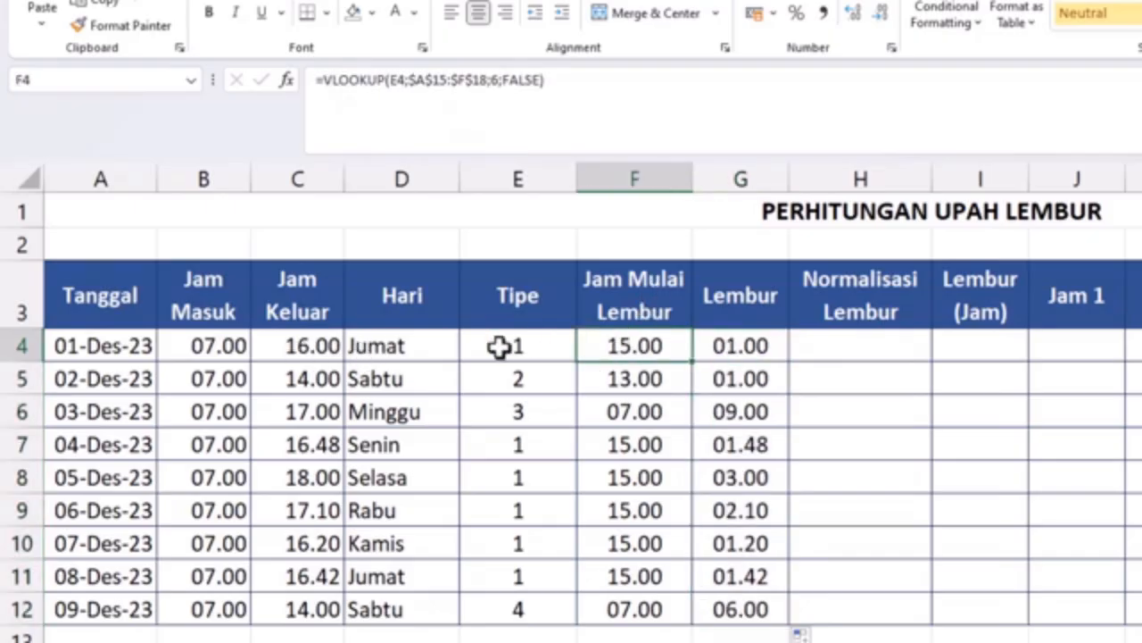
pyautogui.click(319, 341)
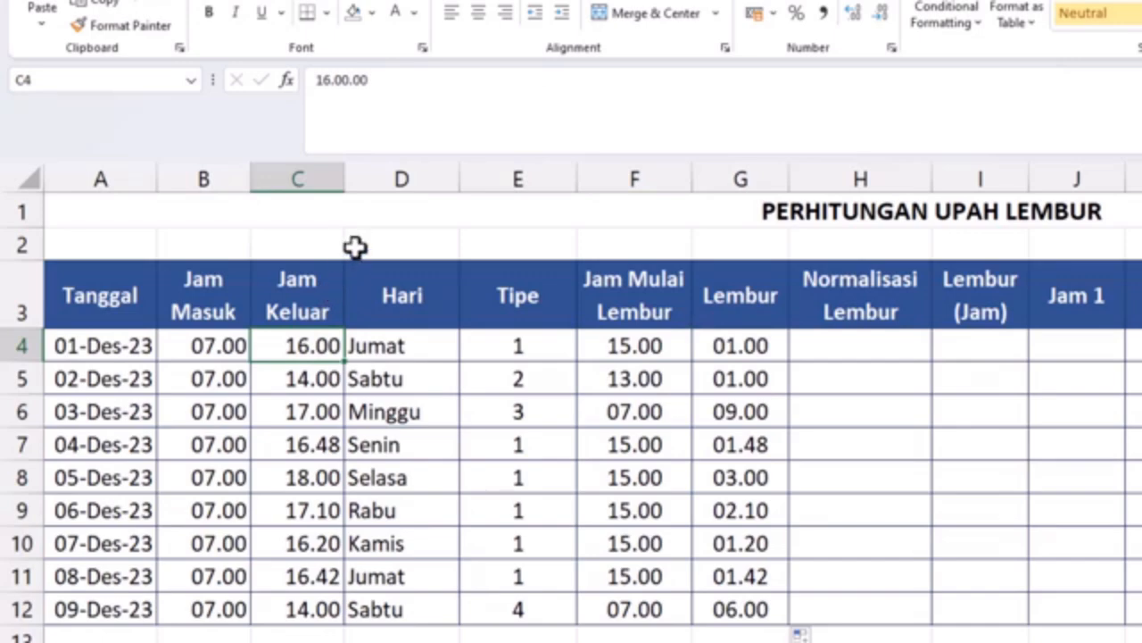
pyautogui.write('14.00')
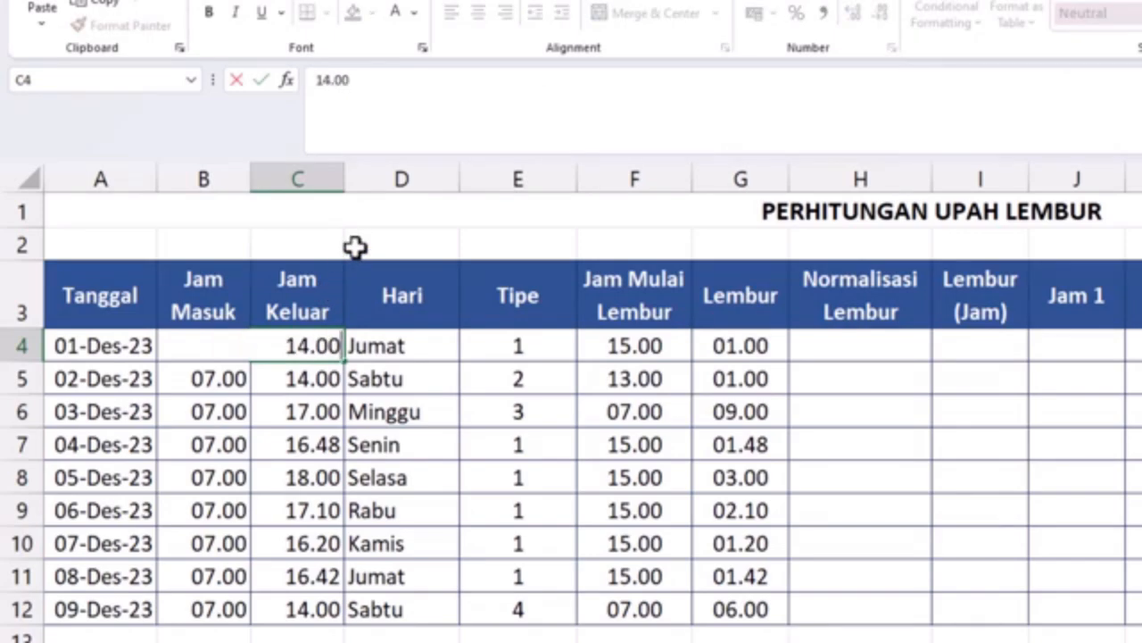
pyautogui.press('Return')
pyautogui.press('Up')
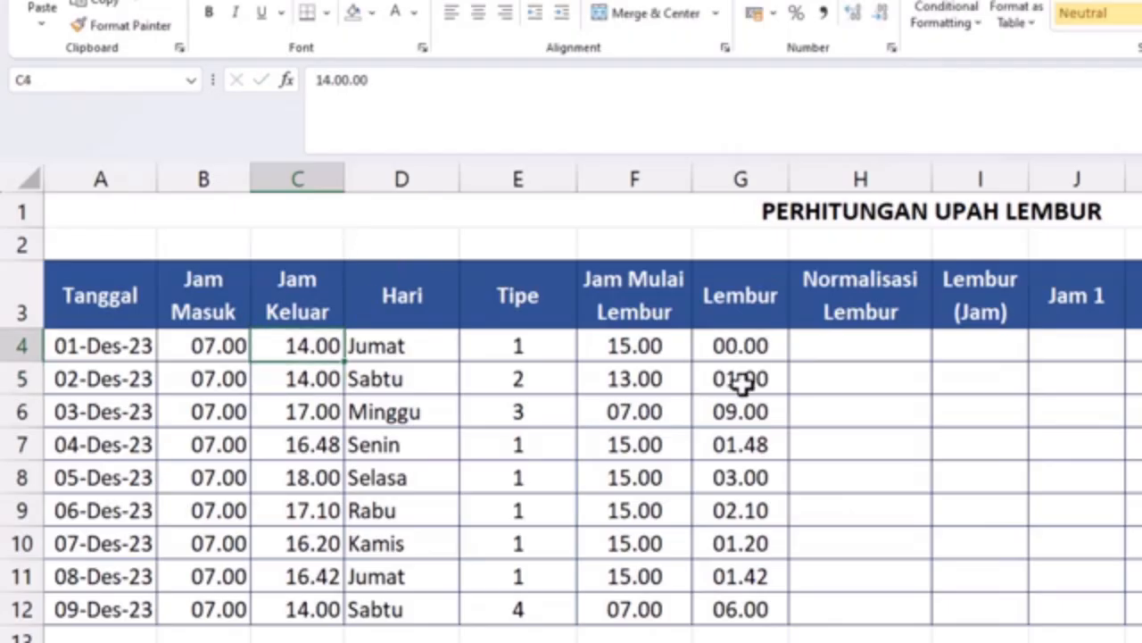
pyautogui.click(749, 346)
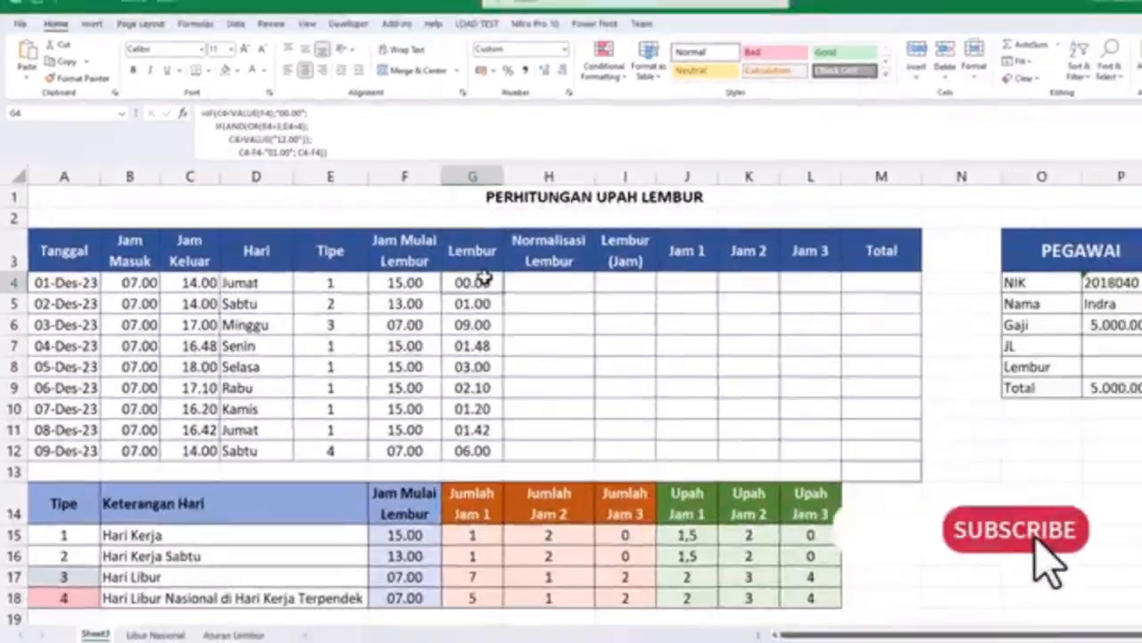
pyautogui.hotkey('ctrl', 'z')
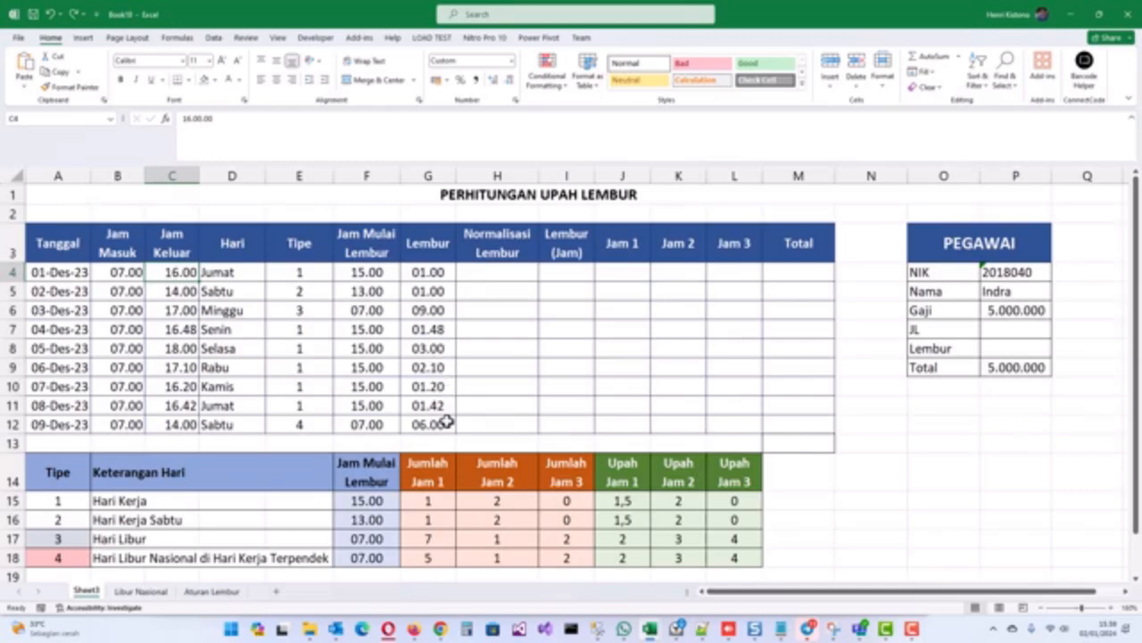
# Step: Enter =IFS(MINUTE(G4)>=45;CEILING(G4;"00.30");MINUTE(G4)>30;FLOOR(G4;"00.30");MINUTE(G4)>=15;CEILING(G4;"00.30");MINUTE(G4)>=0;FLOOR(G4;"00.30")) in H4 and copy it down through H12
pyautogui.click(495, 272)
pyautogui.click(360, 124)
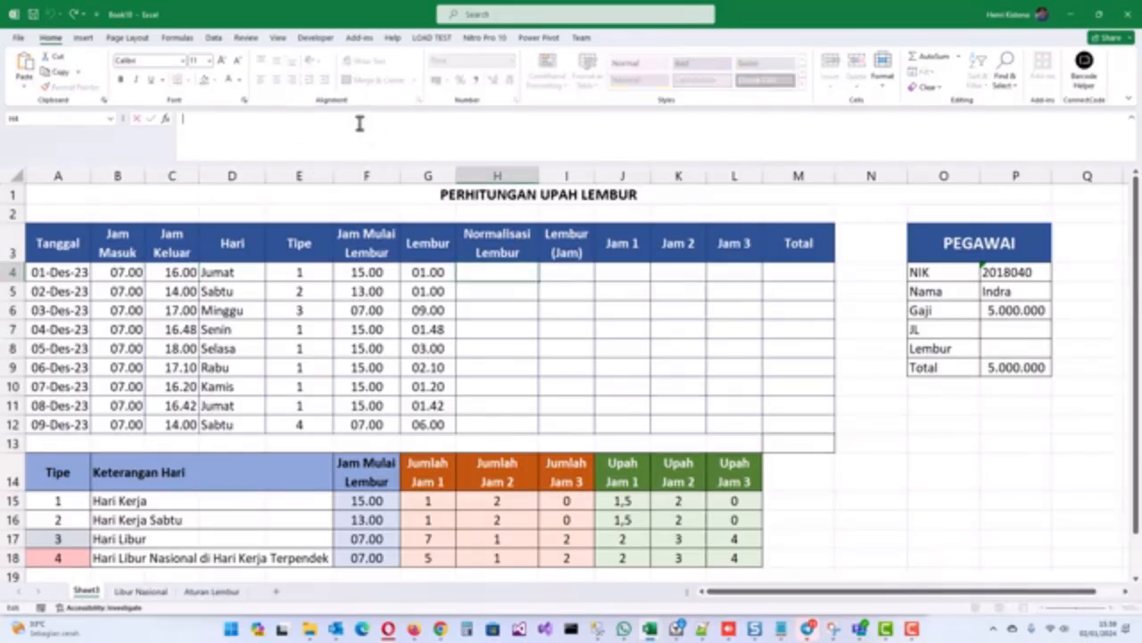
pyautogui.write('=IFS(MINUTE(G4)>=45;CEILING(G4;"00.30"); MINUTE(G4)>=30;FLOOR(G4;"00.30"); MINUTE(G4)>=15;CEILING(G4;"00.30"); MINUTE(G4)>=0;FLOOR(G4;"00.30"))')
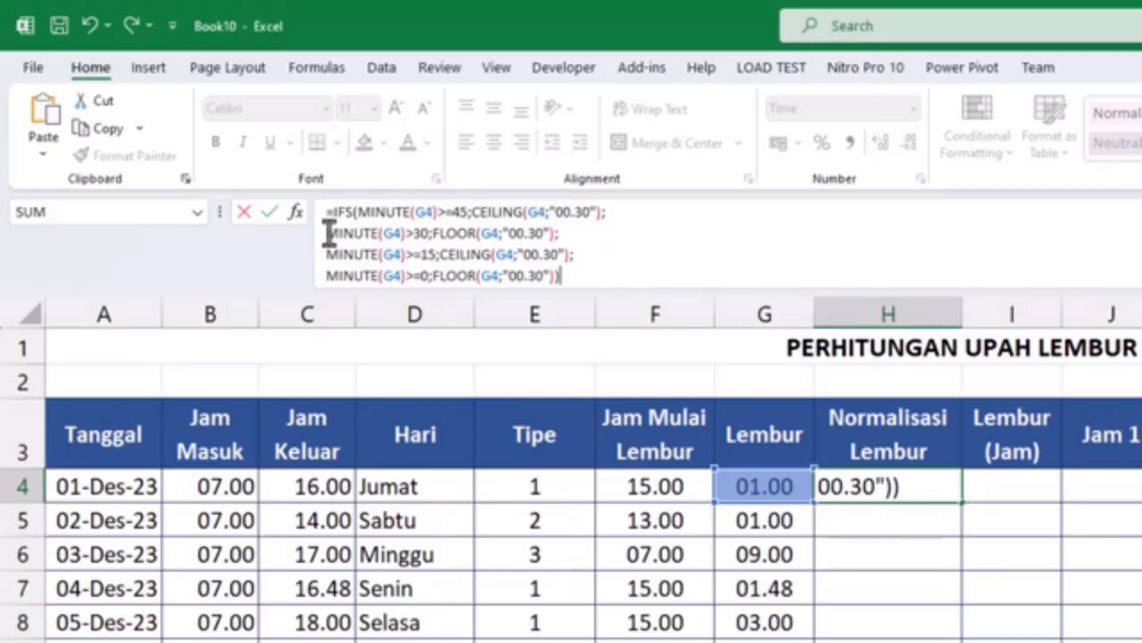
pyautogui.moveTo(326, 235); pyautogui.dragTo(562, 233)
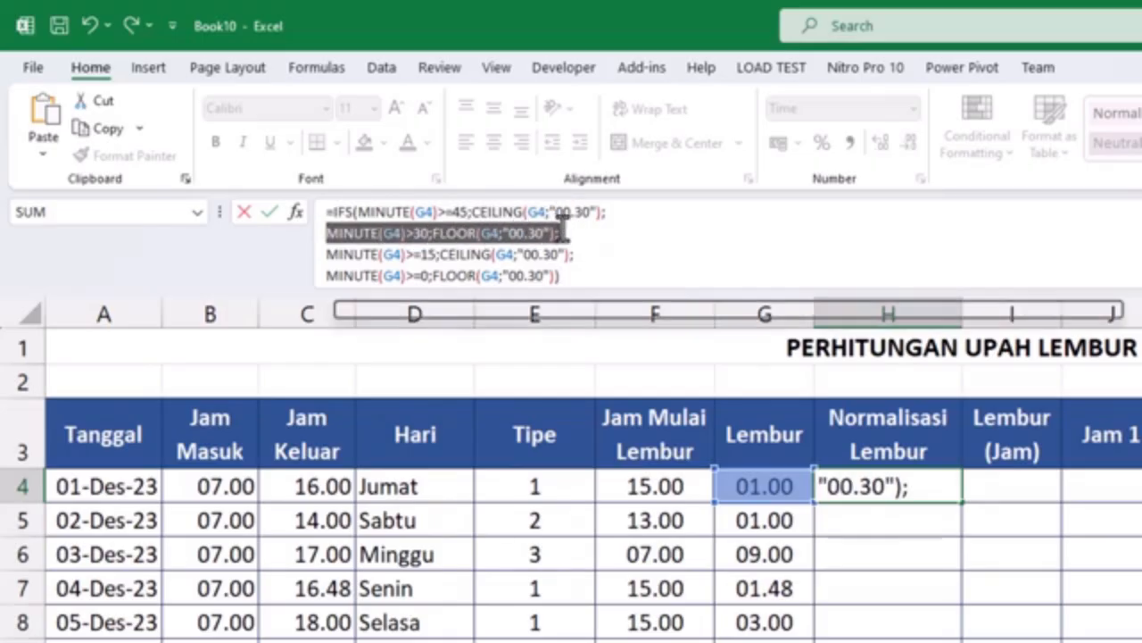
pyautogui.click(451, 233)
pyautogui.doubleClick(451, 233)
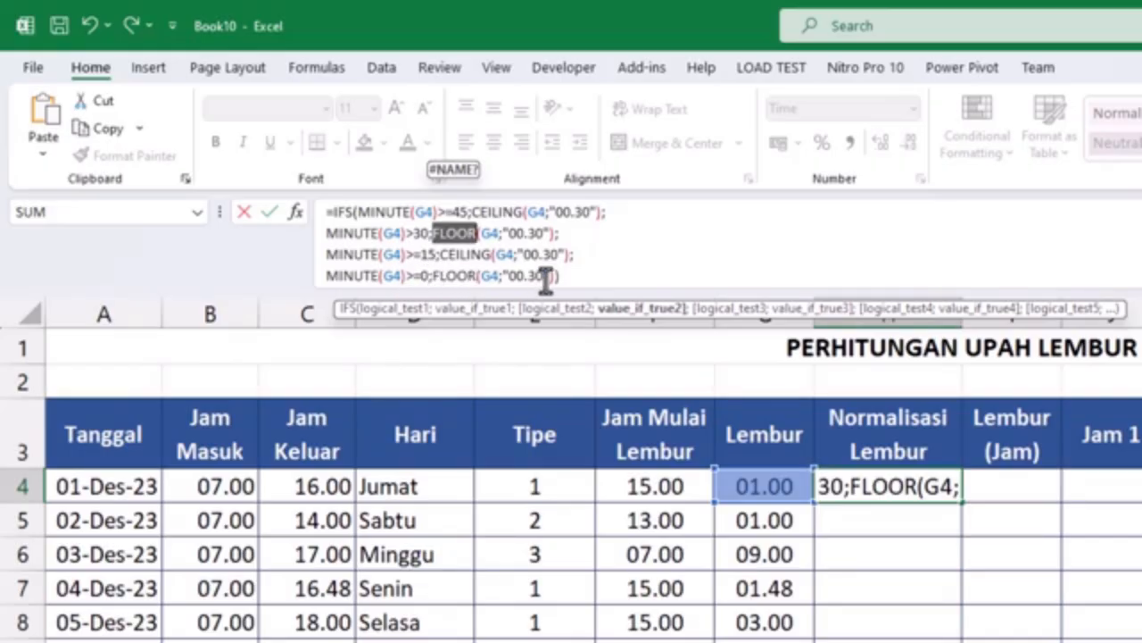
pyautogui.doubleClick(443, 275)
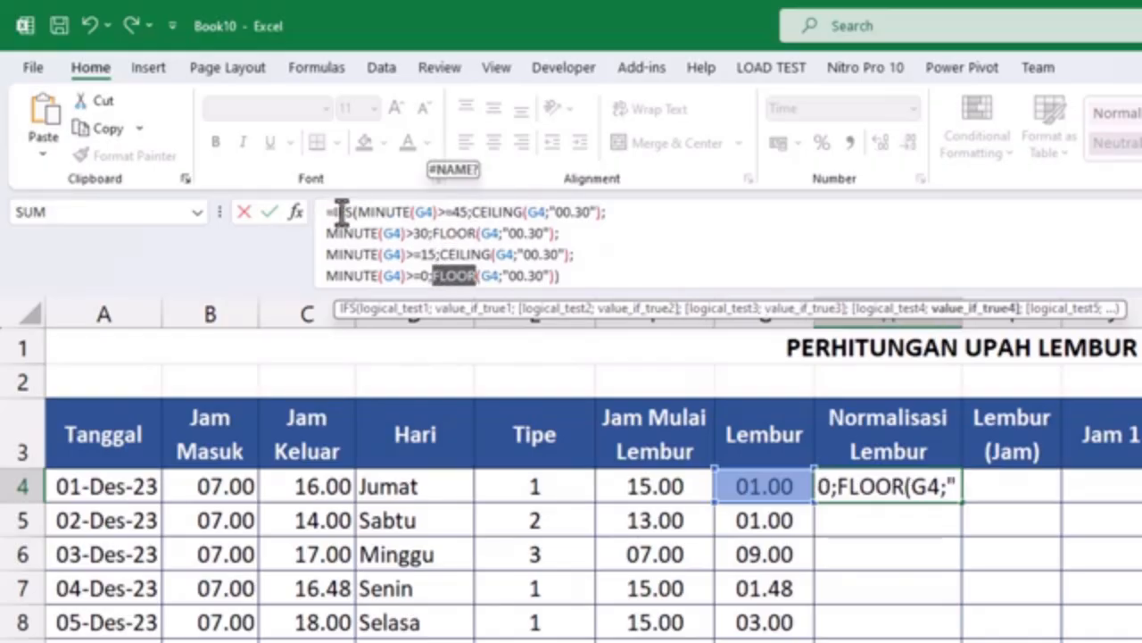
pyautogui.click(638, 276)
pyautogui.press('Return')
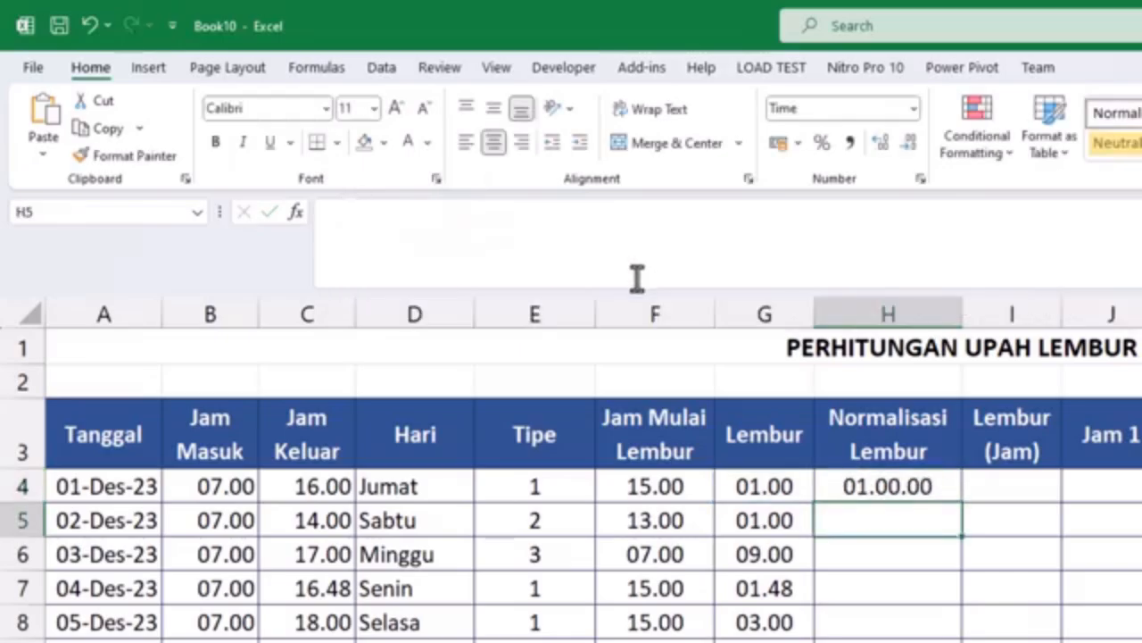
pyautogui.click(931, 484)
pyautogui.moveTo(782, 406); pyautogui.dragTo(781, 607)
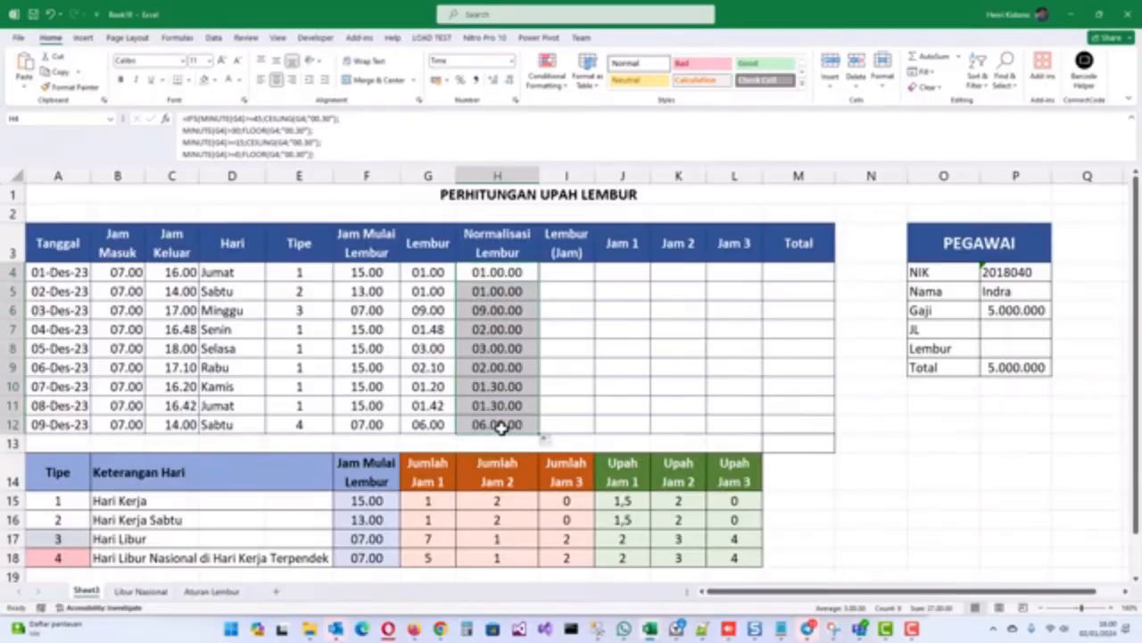
# Step: Compare the Lembur durations in G4:G12 with the rounded Normalisasi Lembur values in H4:H12
pyautogui.click(416, 406)
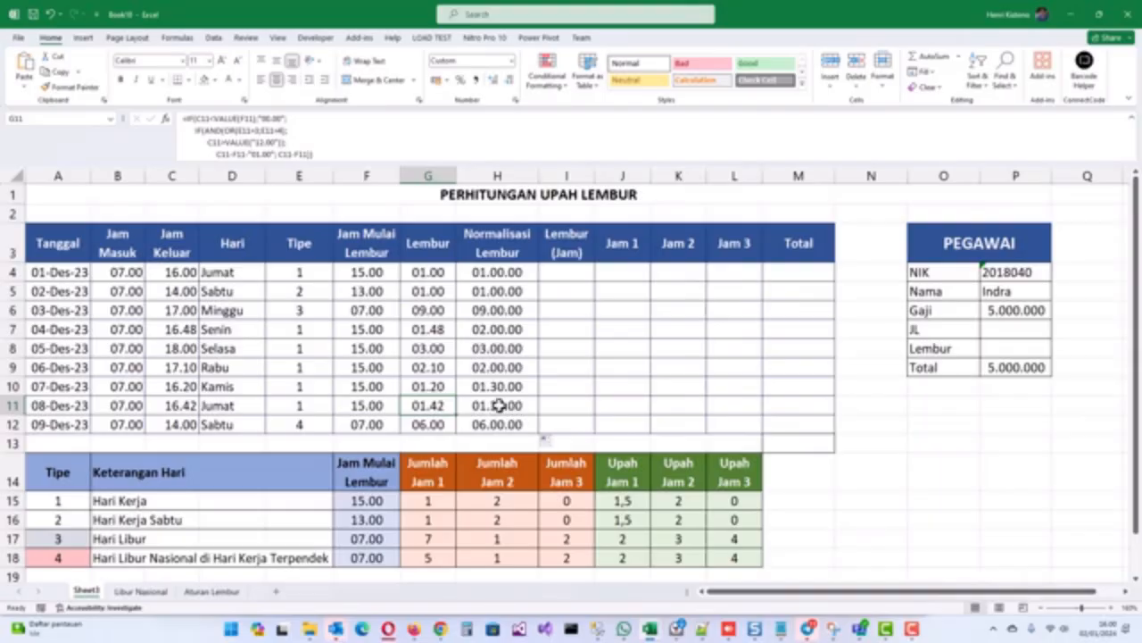
pyautogui.click(429, 384)
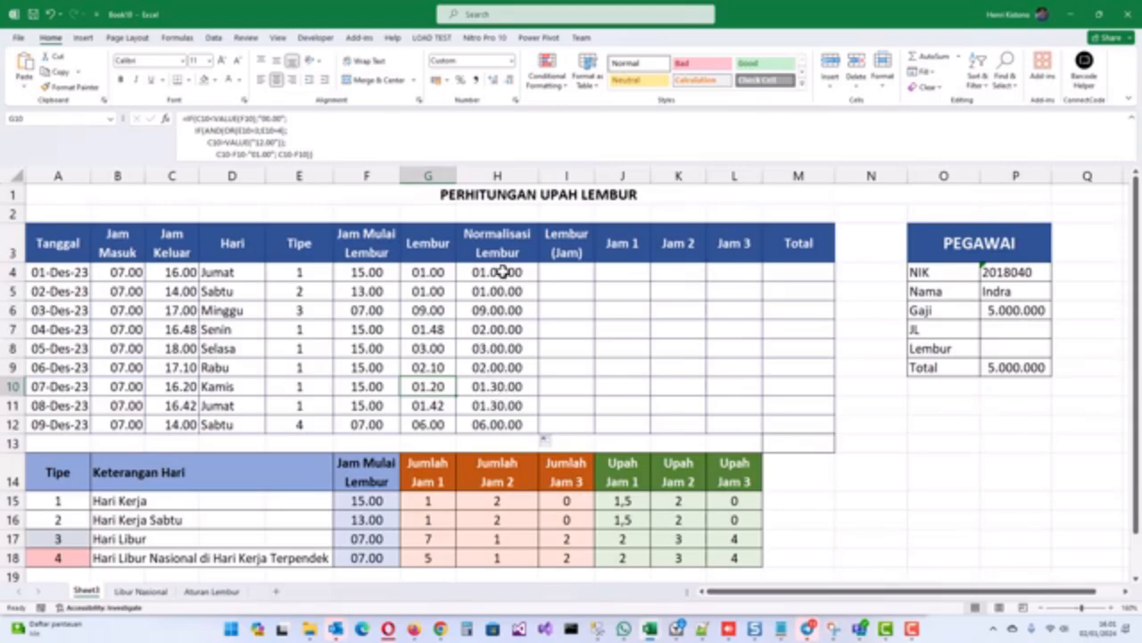
pyautogui.moveTo(503, 272); pyautogui.dragTo(502, 422)
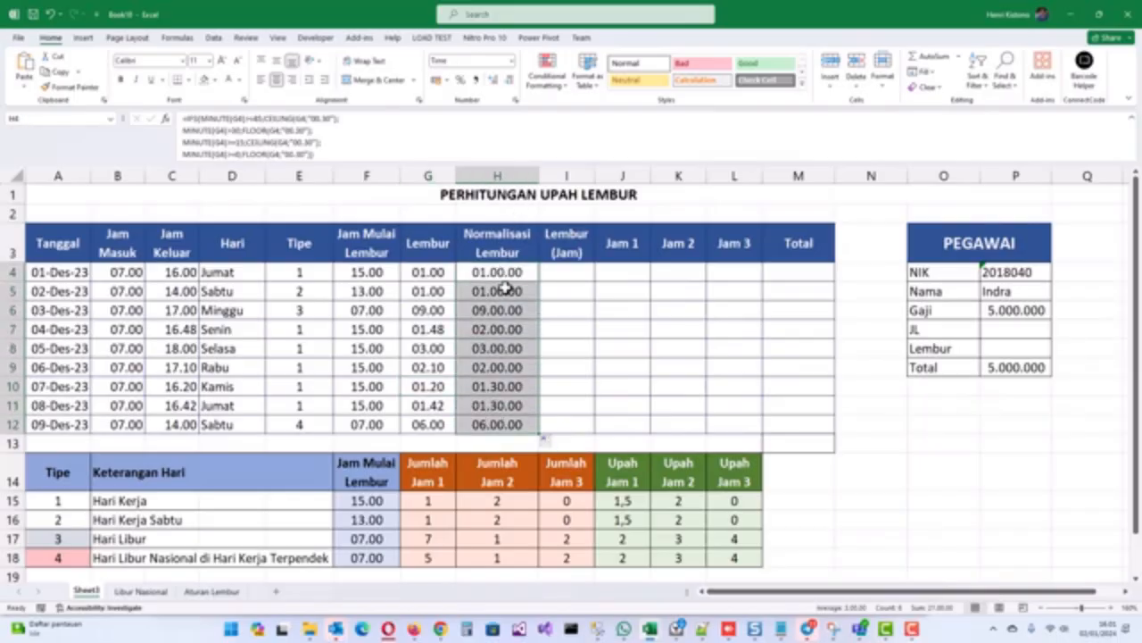
pyautogui.click(440, 269)
pyautogui.moveTo(440, 267); pyautogui.dragTo(433, 426)
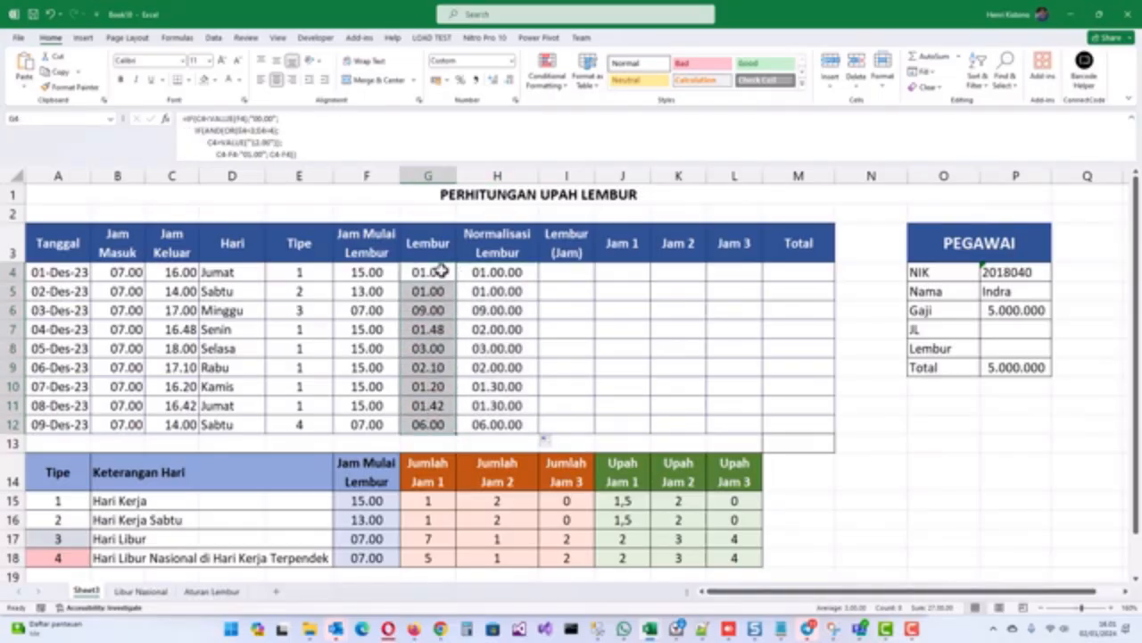
# Step: Enter =HOUR(H4) + MINUTE(H4)/60 in I4 to convert the normalised overtime into decimal hours
pyautogui.click(569, 273)
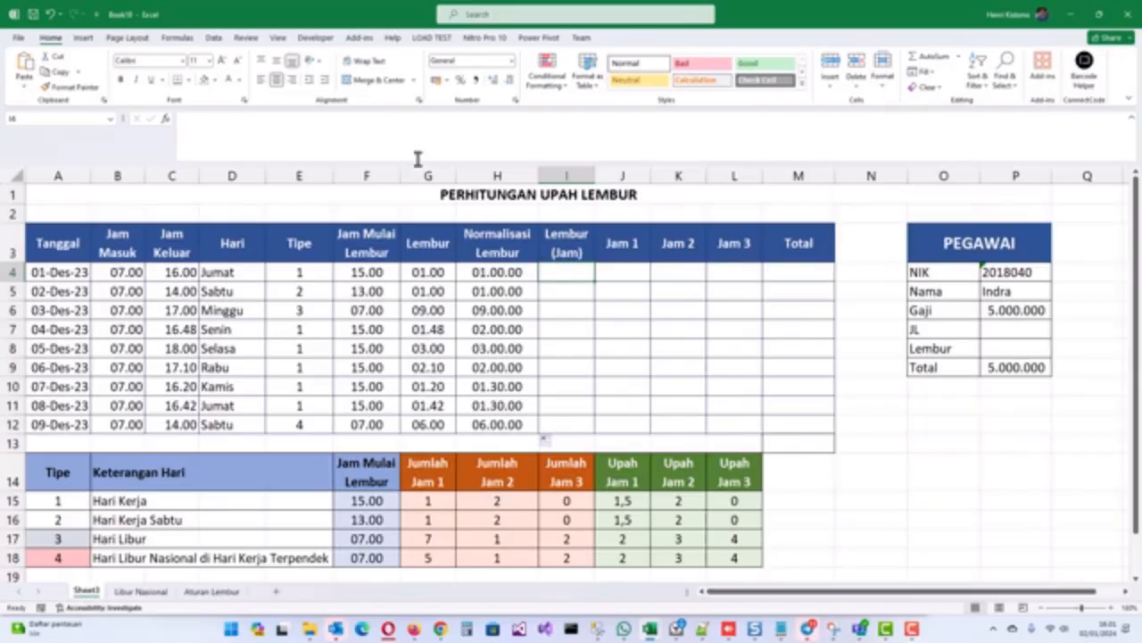
pyautogui.write('=HOUR(H4) + MINUTE(H4)/60')
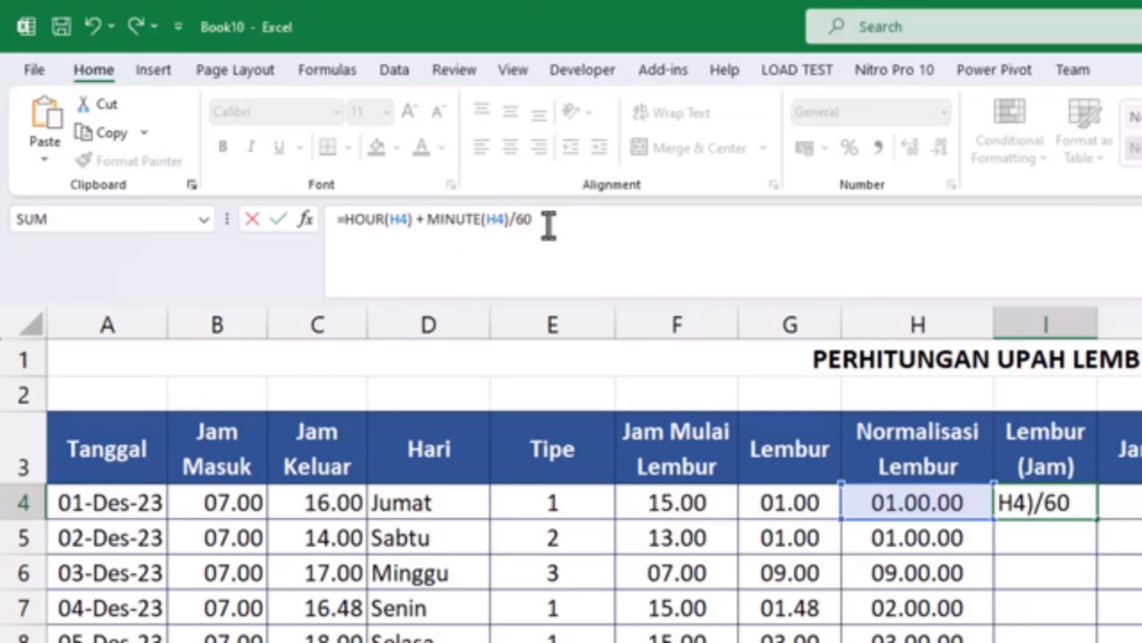
pyautogui.press('Return')
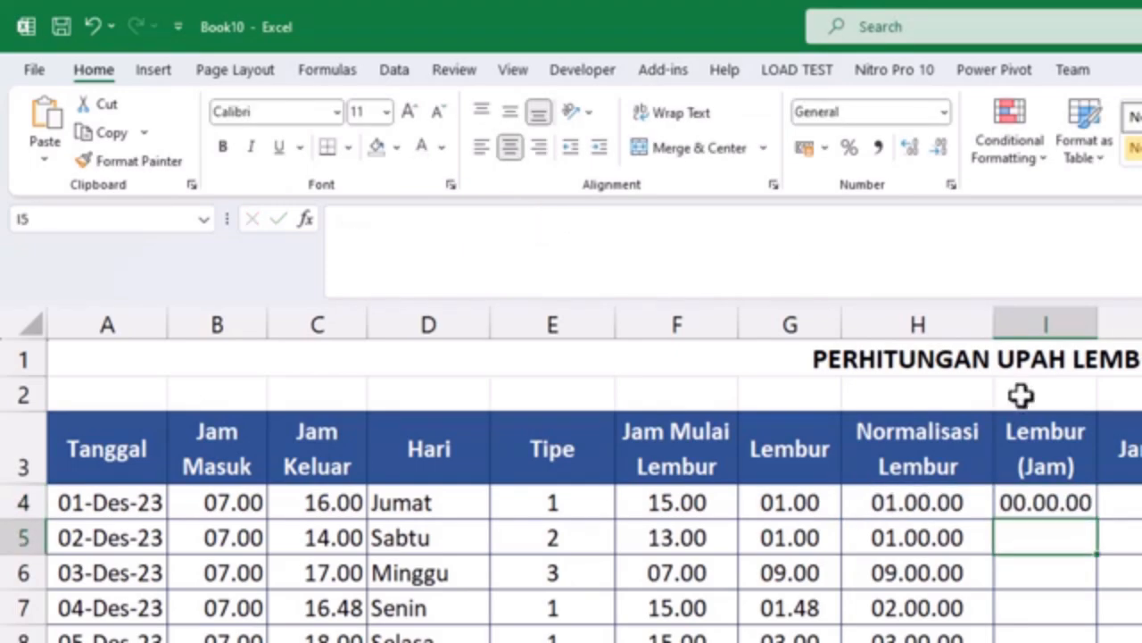
# Step: Set the number format of I4:I12 to General, copy the I4 formula down through I12 and check rows 10 and 11
pyautogui.moveTo(1046, 502); pyautogui.dragTo(1046, 641)
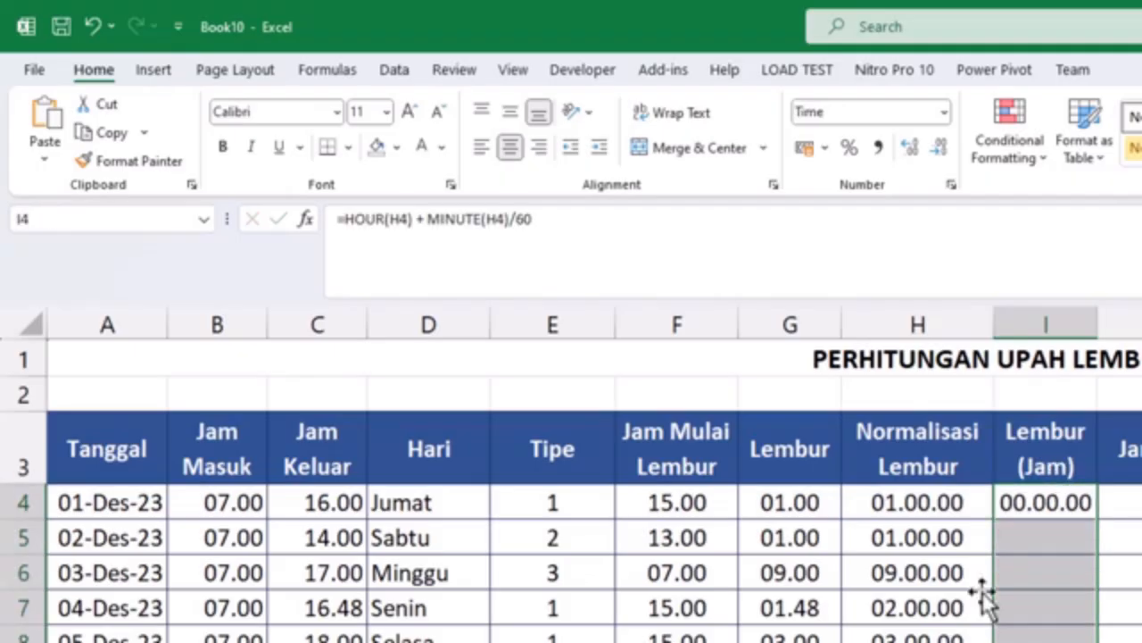
pyautogui.click(859, 113)
pyautogui.write('General')
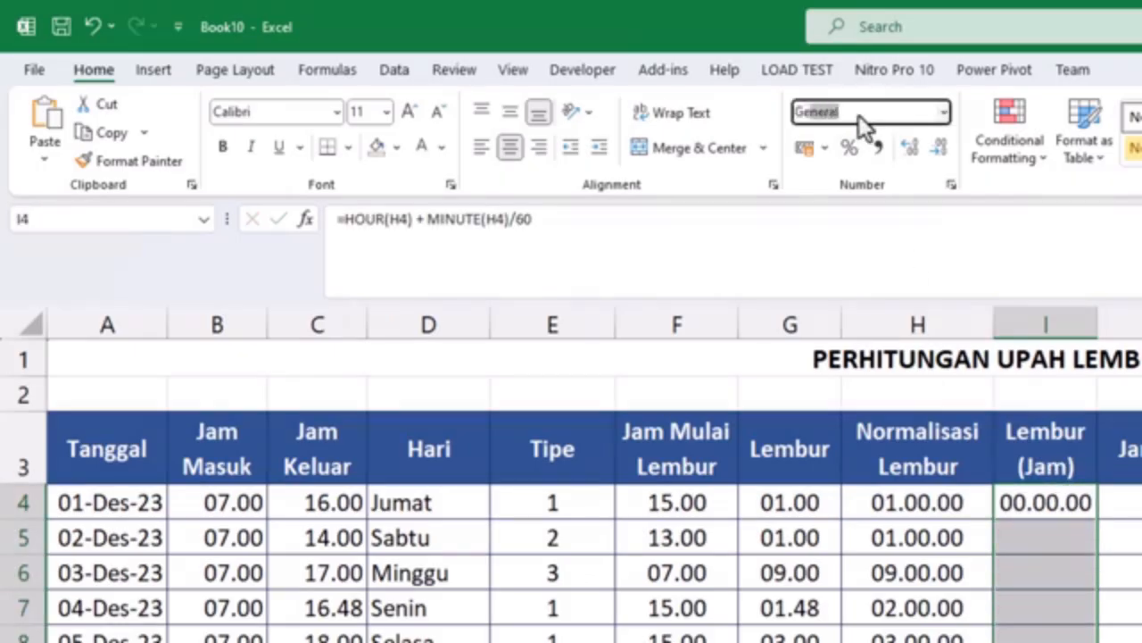
pyautogui.press('Return')
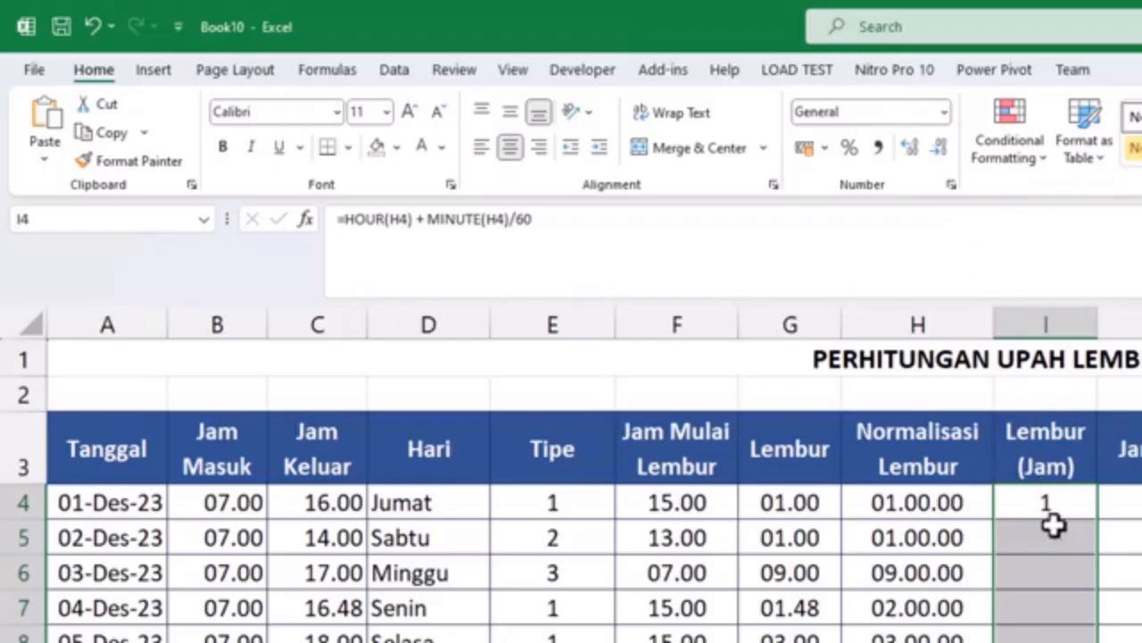
pyautogui.click(1076, 509)
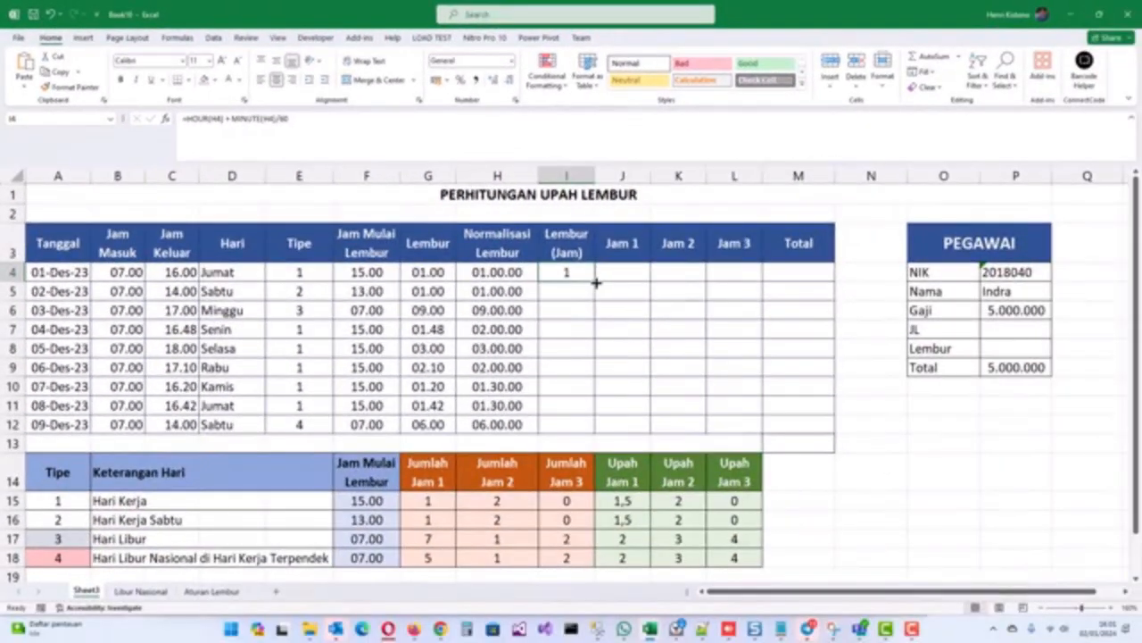
pyautogui.moveTo(597, 283); pyautogui.dragTo(587, 429)
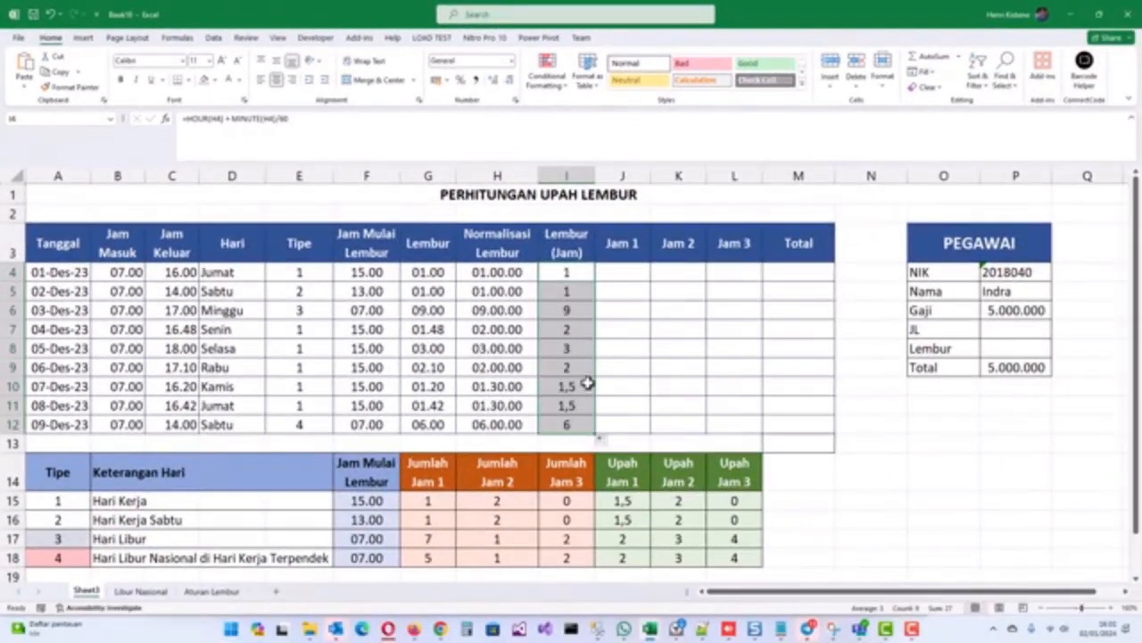
pyautogui.click(513, 384)
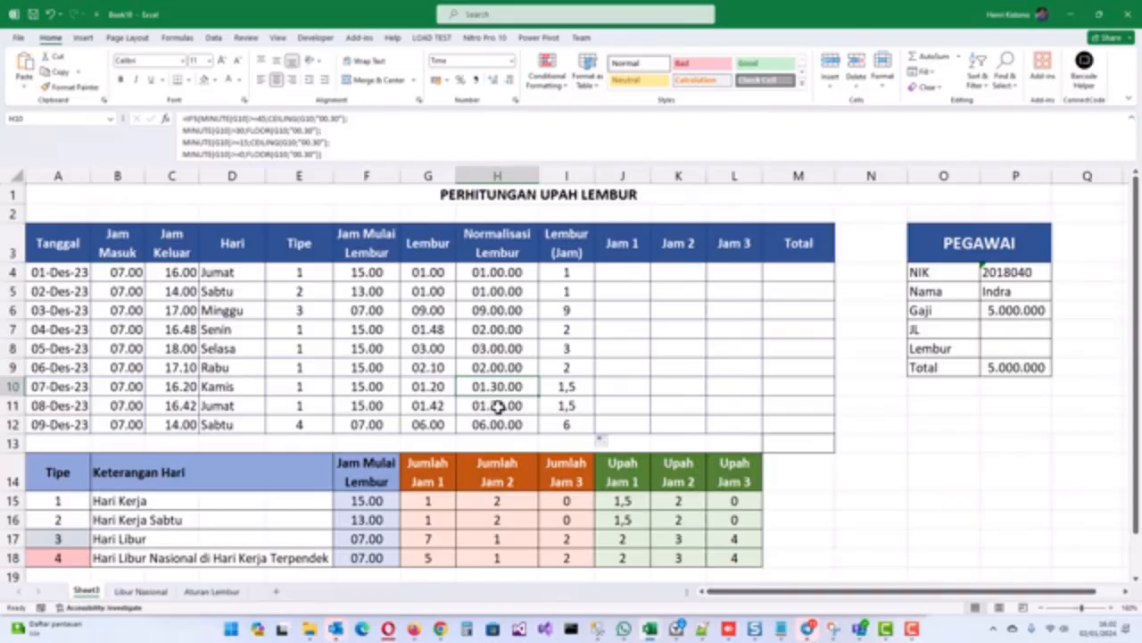
pyautogui.click(576, 388)
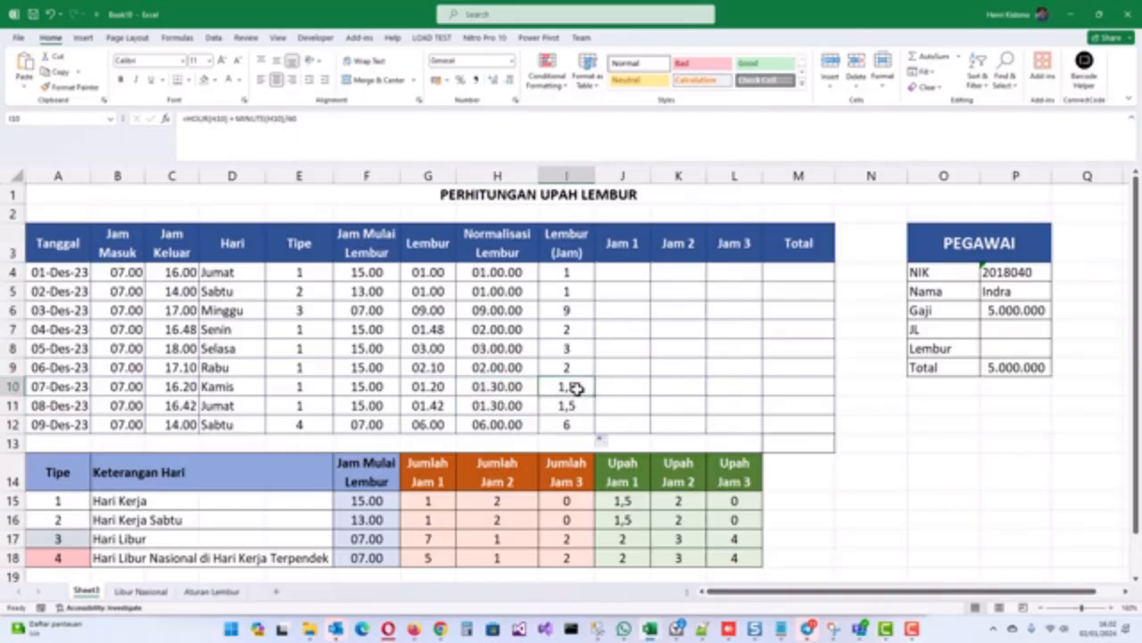
pyautogui.click(574, 404)
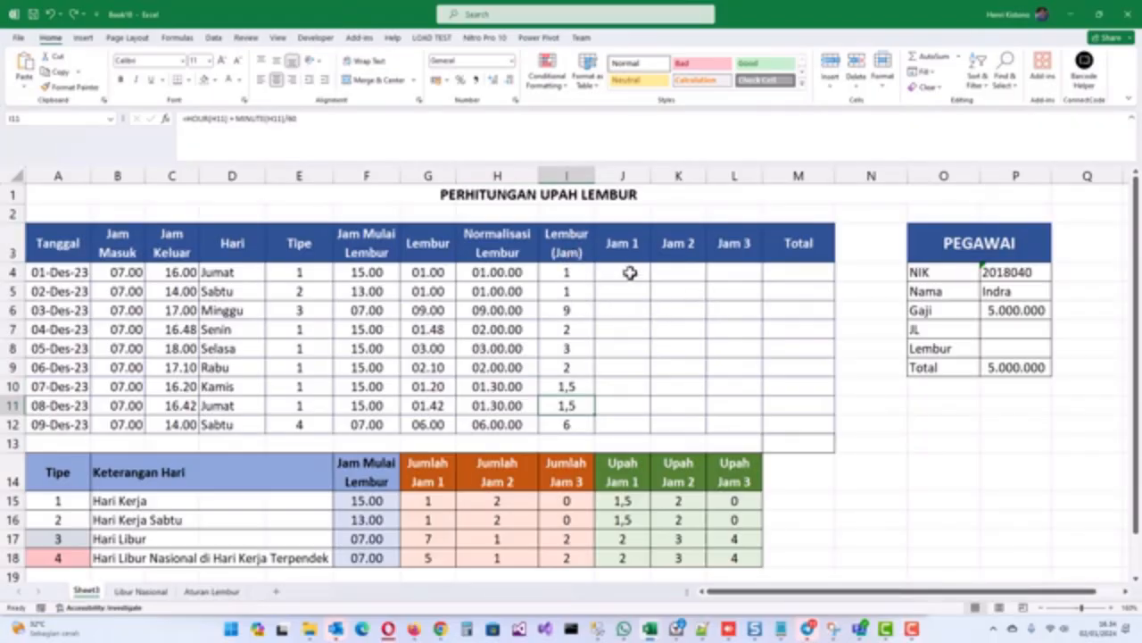
# Step: Examine the empty Jam 1 to Jam 3 columns and the Jumlah Jam limits for Hari Kerja and Hari Libur in the type table
pyautogui.click(625, 175)
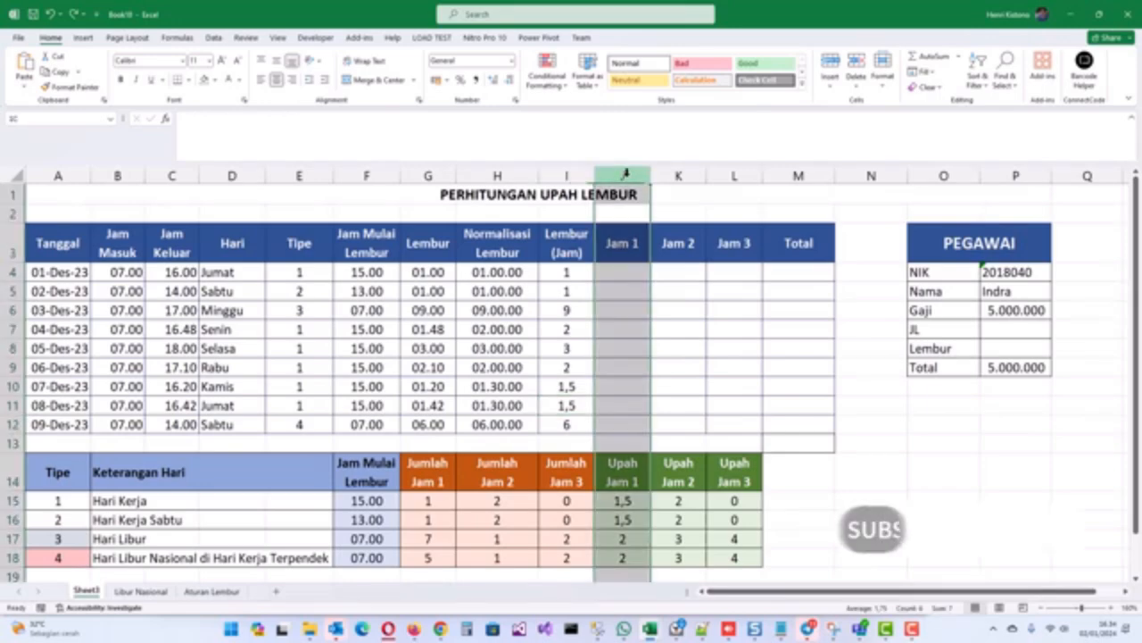
pyautogui.click(632, 274)
pyautogui.click(678, 274)
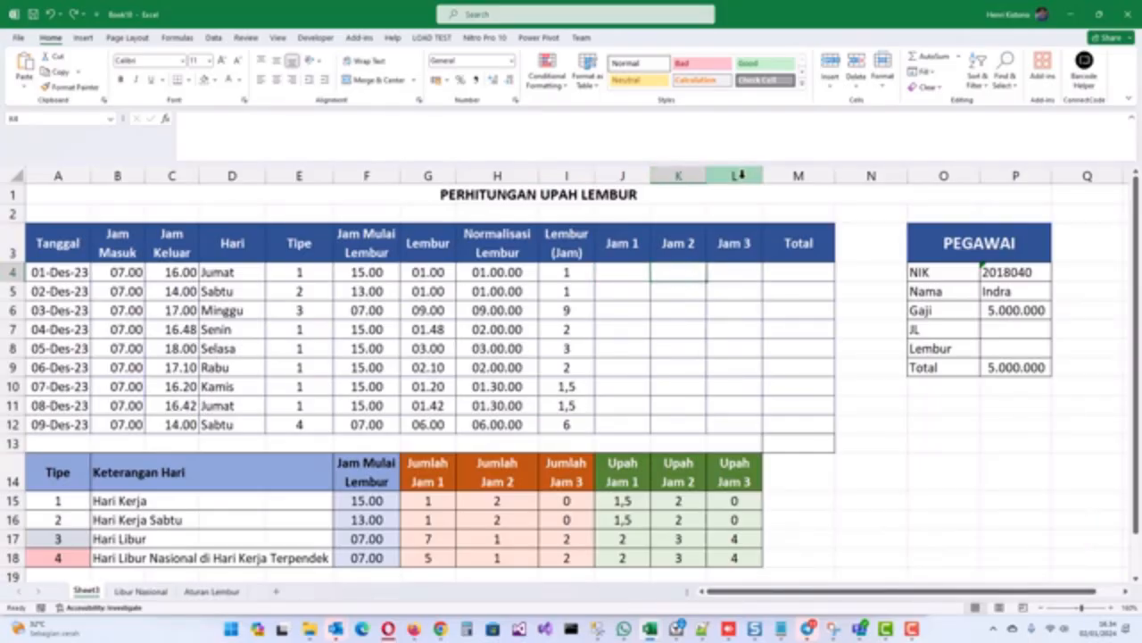
pyautogui.moveTo(740, 175); pyautogui.dragTo(640, 176)
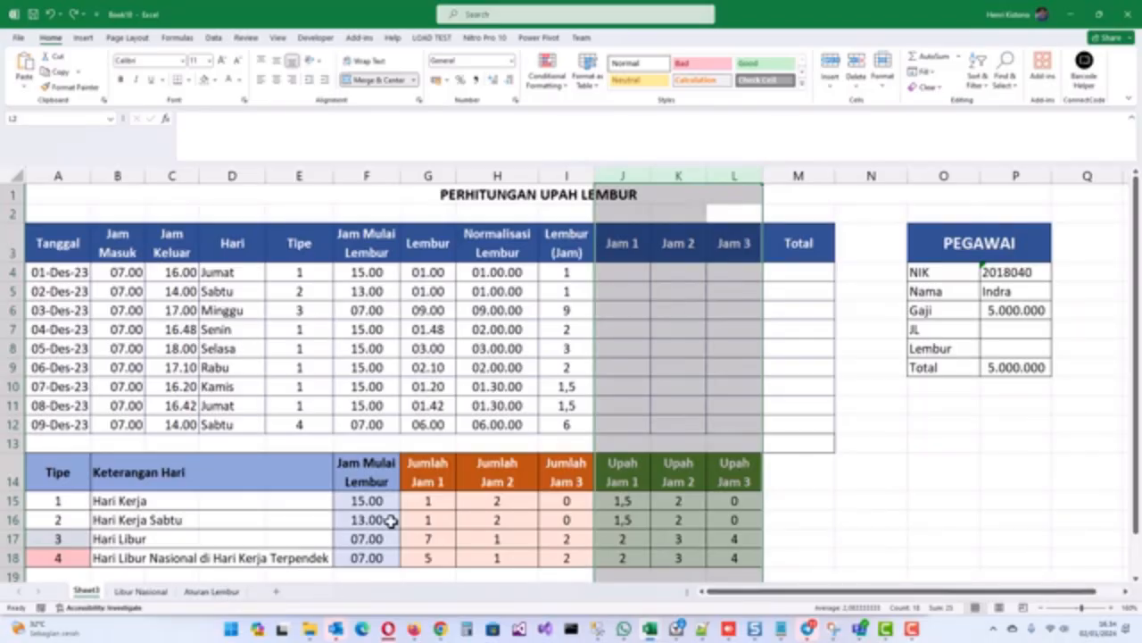
pyautogui.click(430, 477)
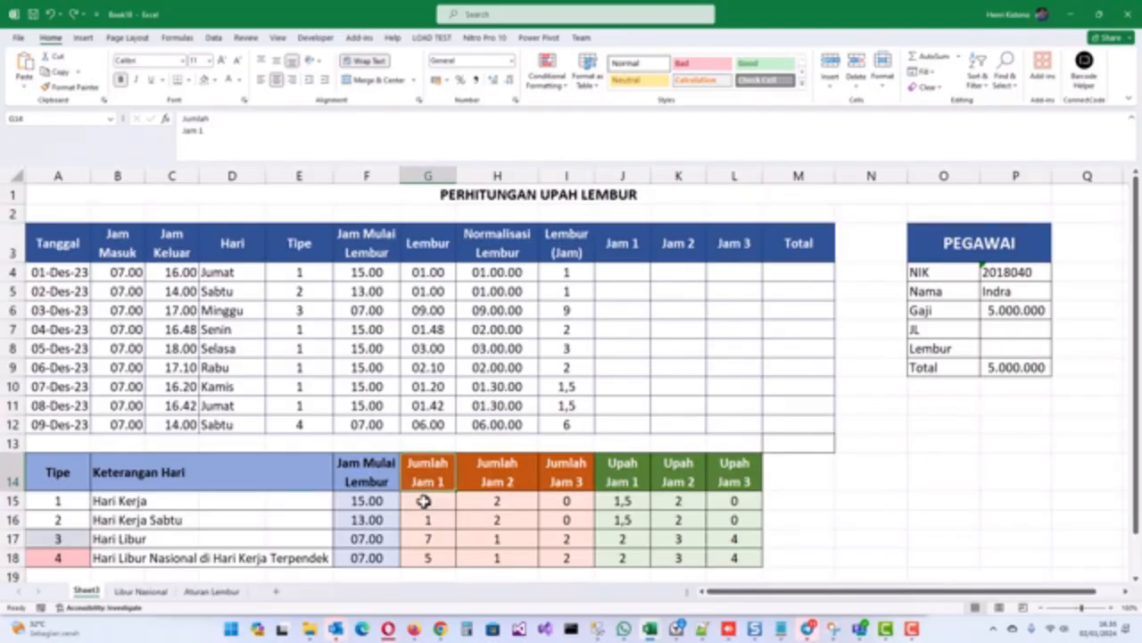
pyautogui.click(424, 502)
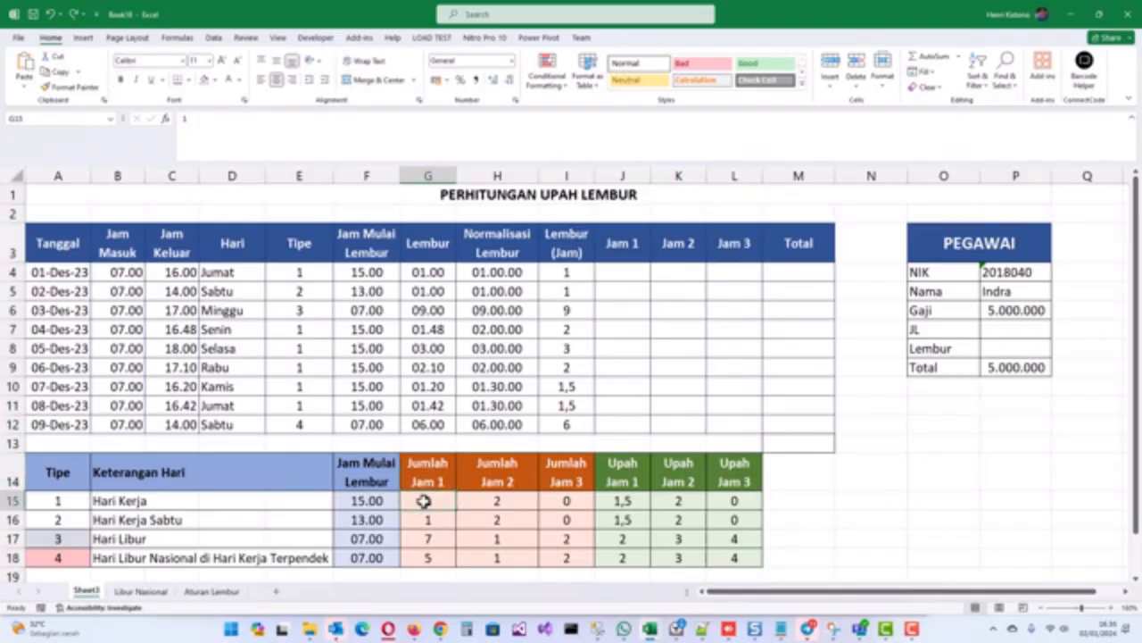
pyautogui.click(515, 502)
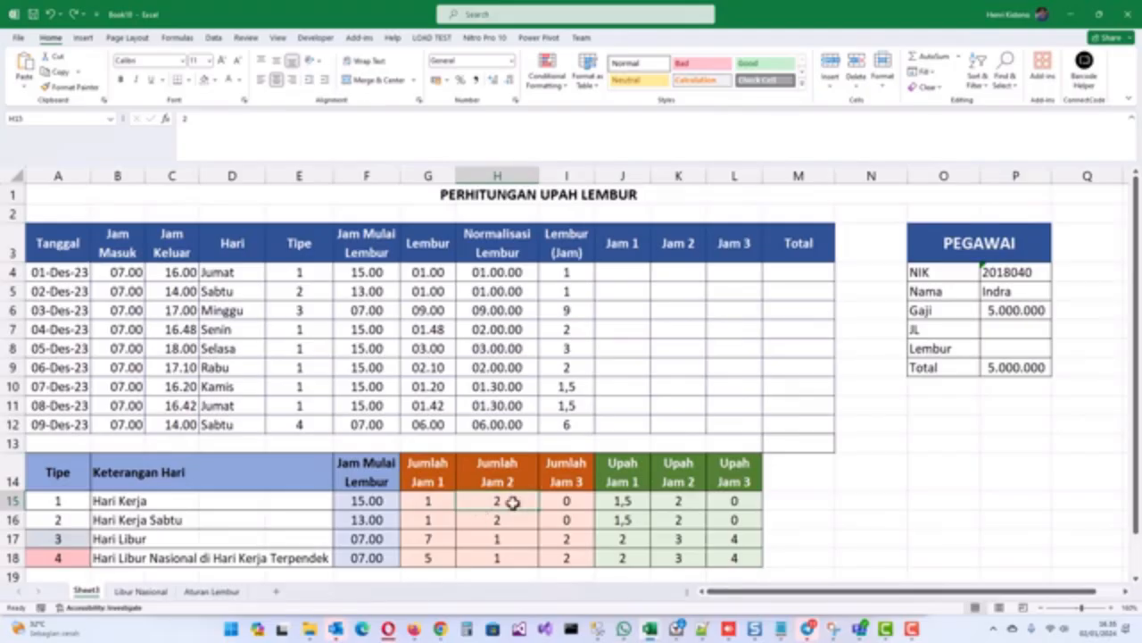
pyautogui.click(430, 539)
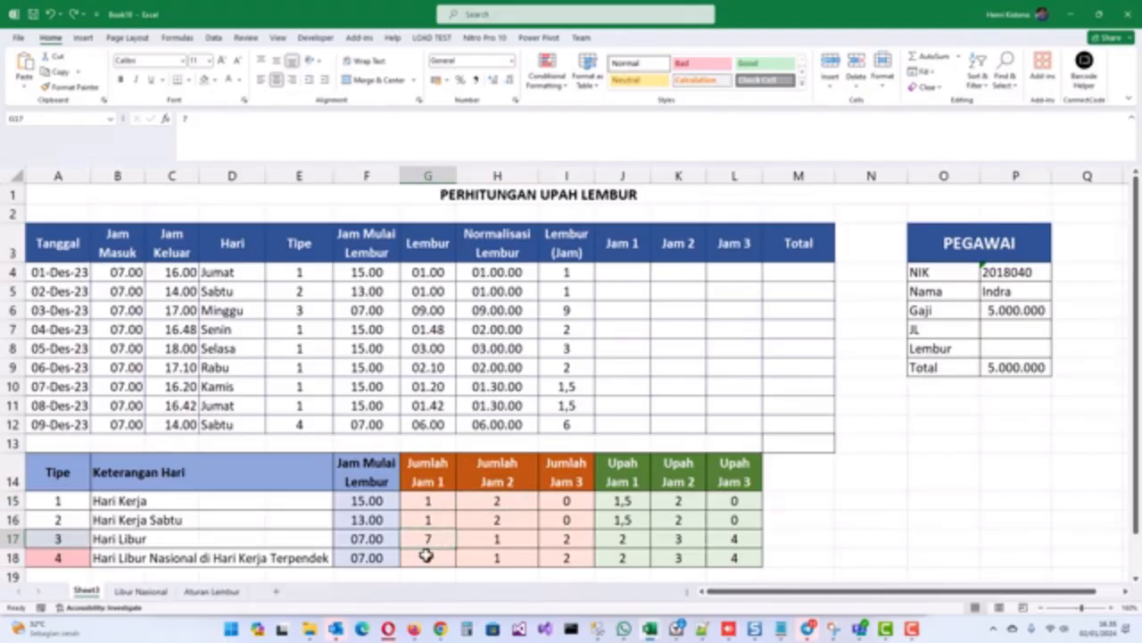
pyautogui.click(520, 540)
pyautogui.click(576, 541)
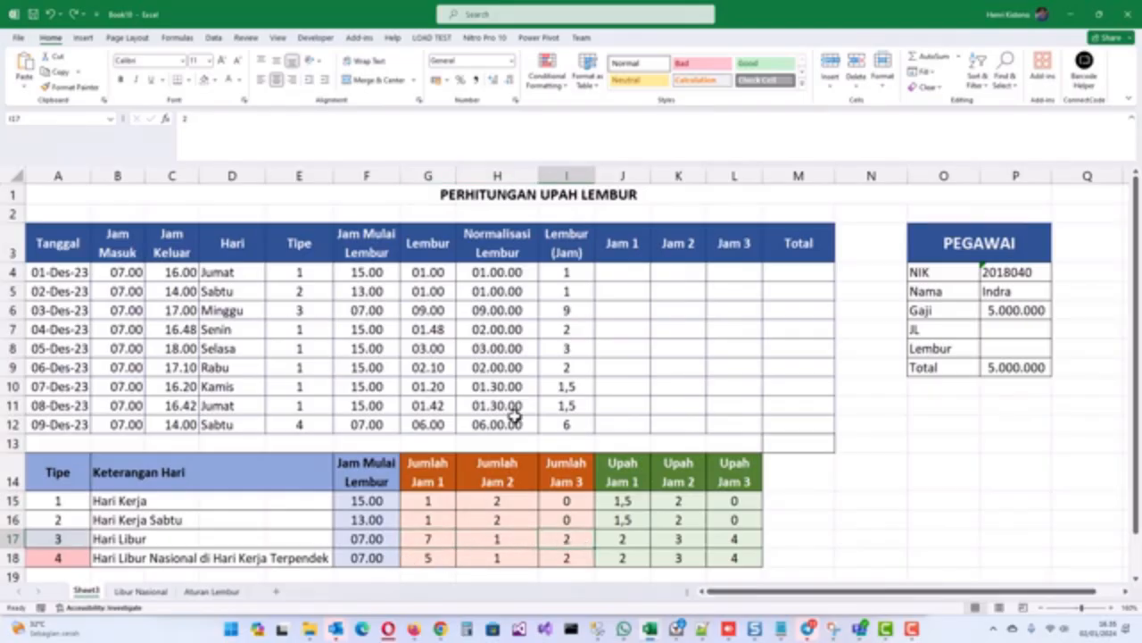
# Step: Enter 1,5 in J4 as the Jam 1 value for 01-Des-23, following the Hari Kerja rate in the type table
pyautogui.click(627, 273)
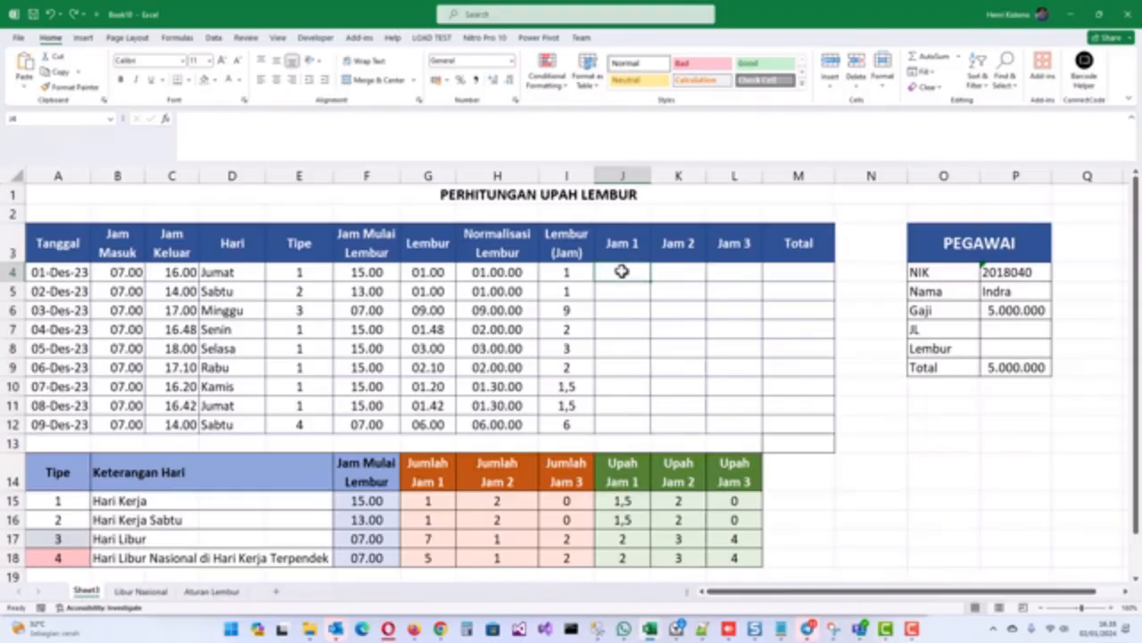
pyautogui.click(8, 271)
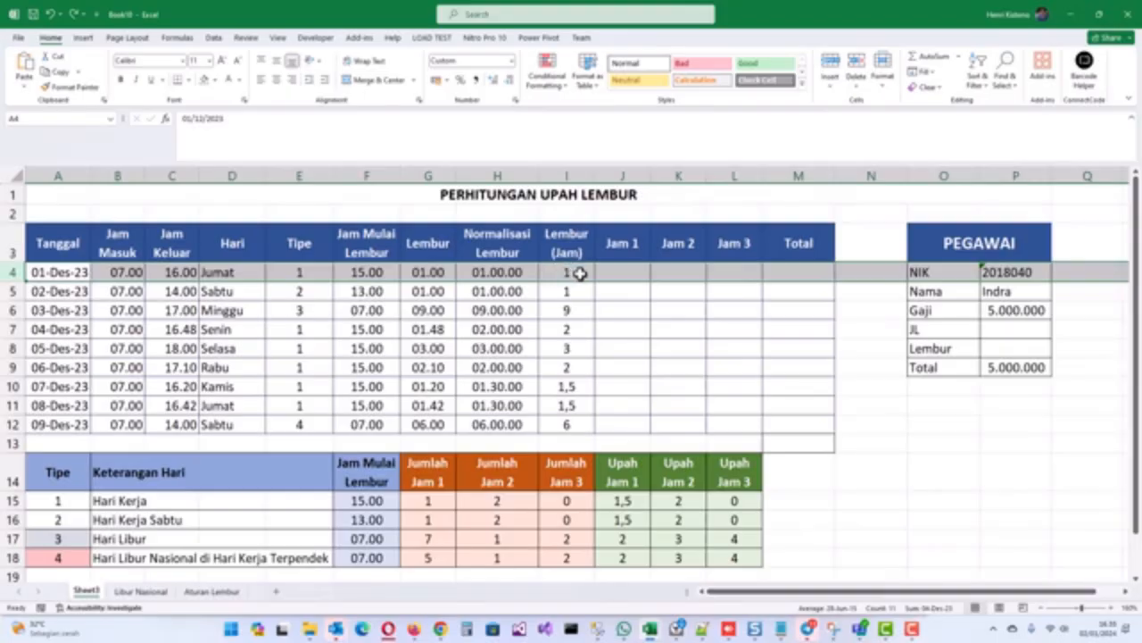
pyautogui.click(616, 273)
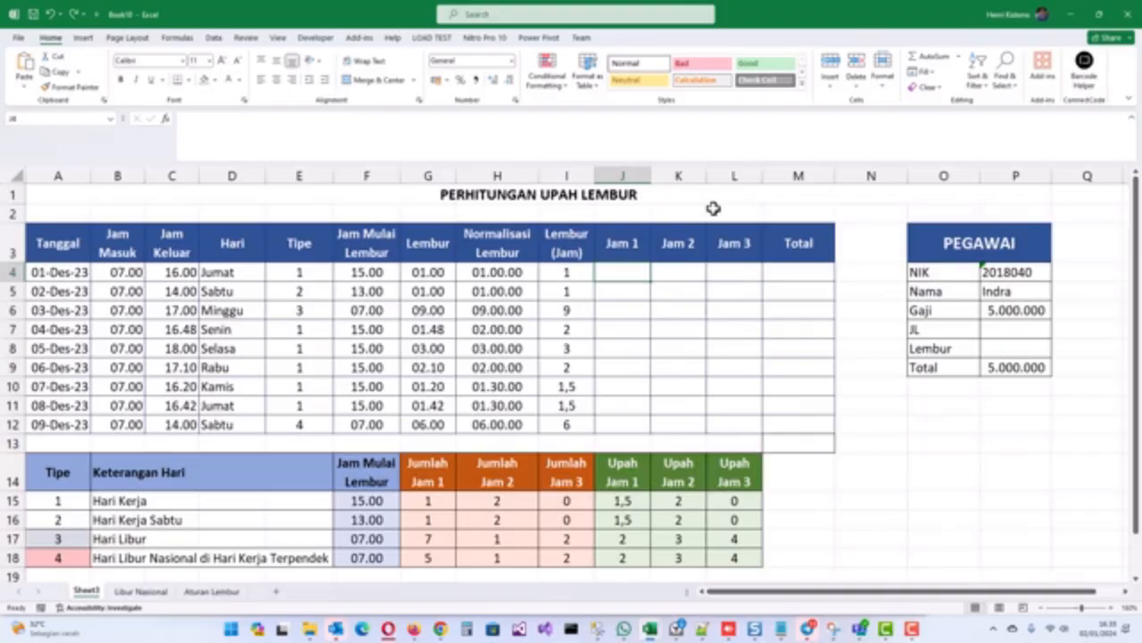
pyautogui.click(614, 506)
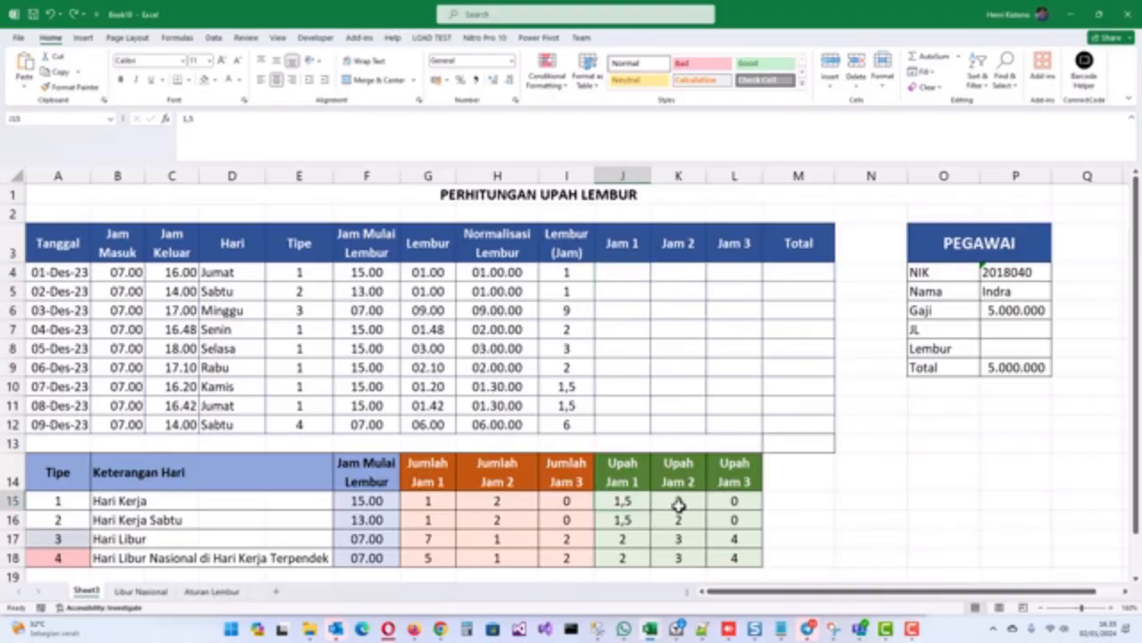
pyautogui.write('1')
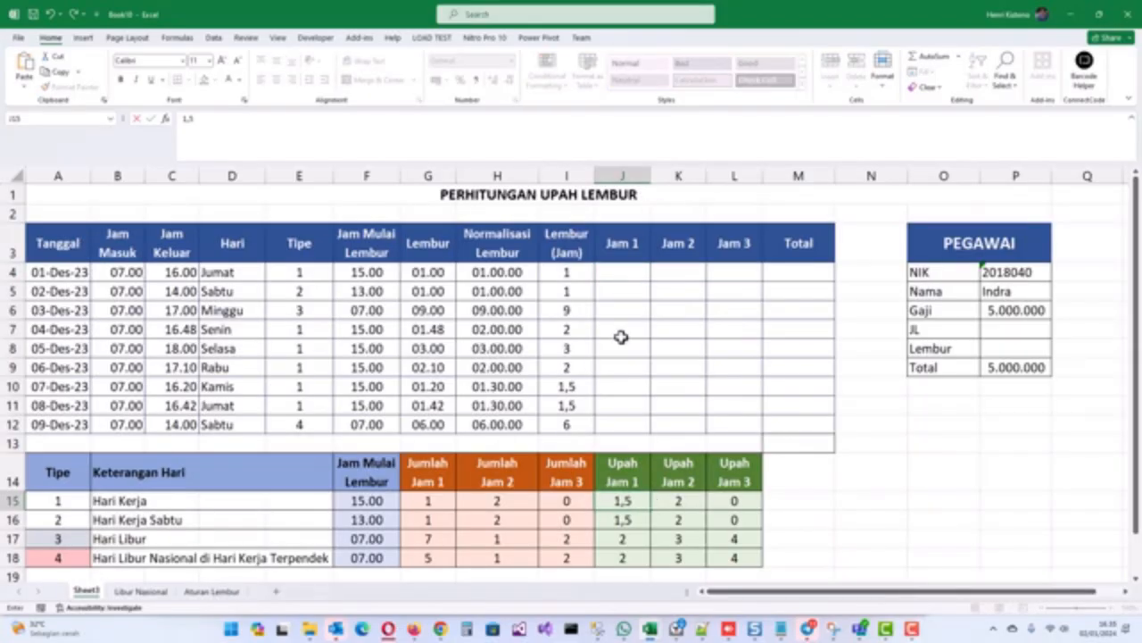
pyautogui.write(',5')
pyautogui.press('Return')
pyautogui.click(633, 266)
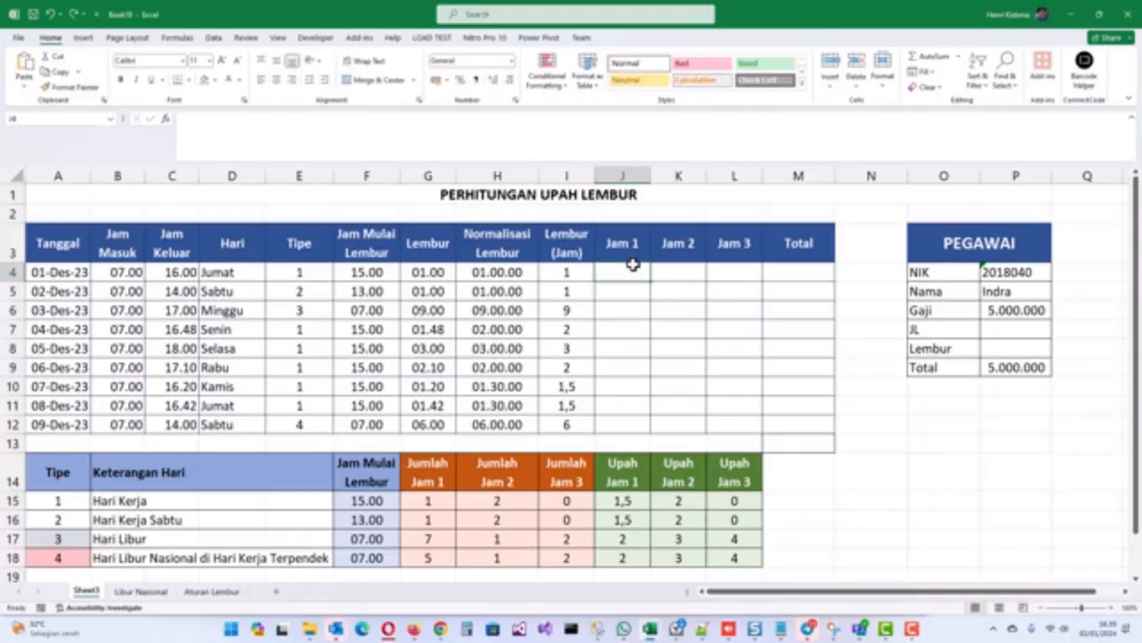
pyautogui.write('1,5')
pyautogui.press('Return')
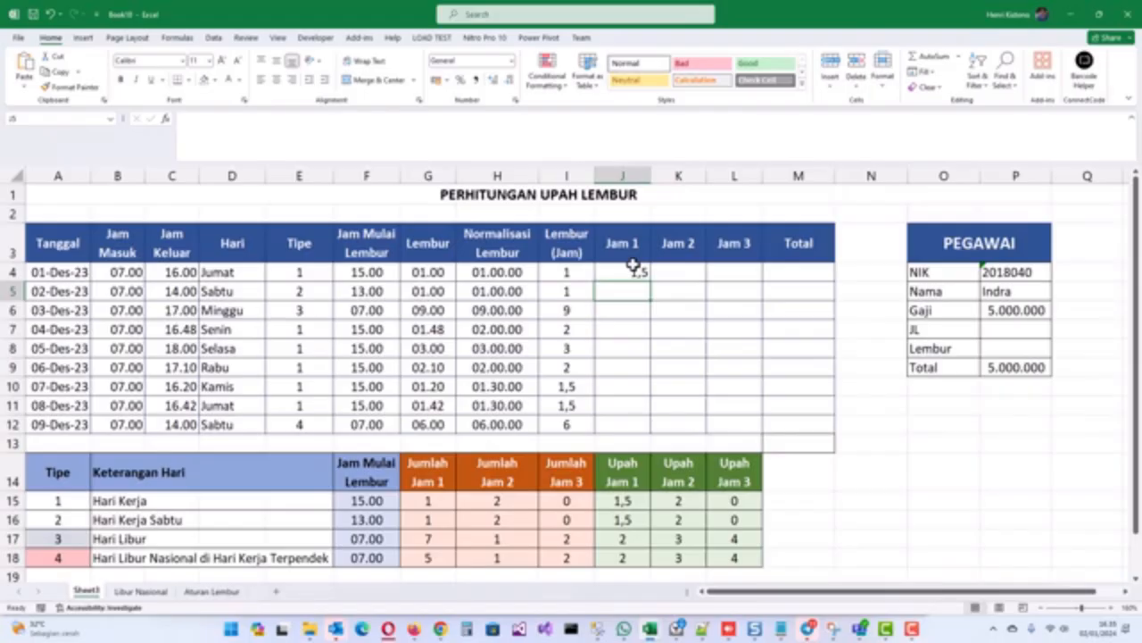
# Step: Enter 14 in J6 as the Jam 1 value for 03-Des-23, following the Hari Libur Jam 1 limit and rate
pyautogui.press('Down')
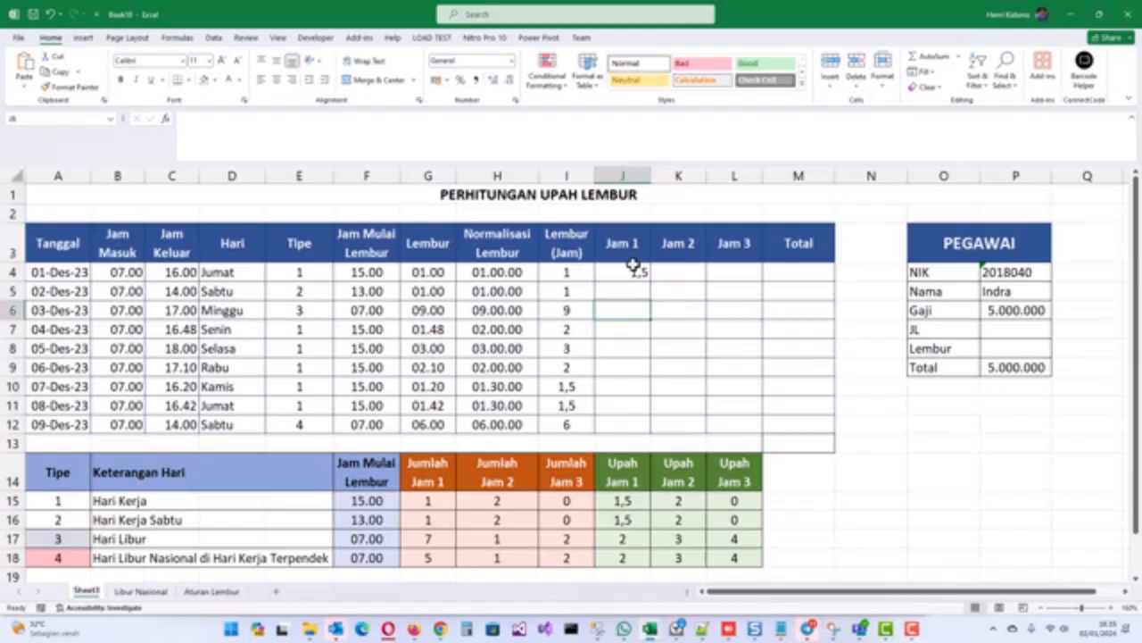
pyautogui.press('Left')
pyautogui.click(285, 313)
pyautogui.click(84, 534)
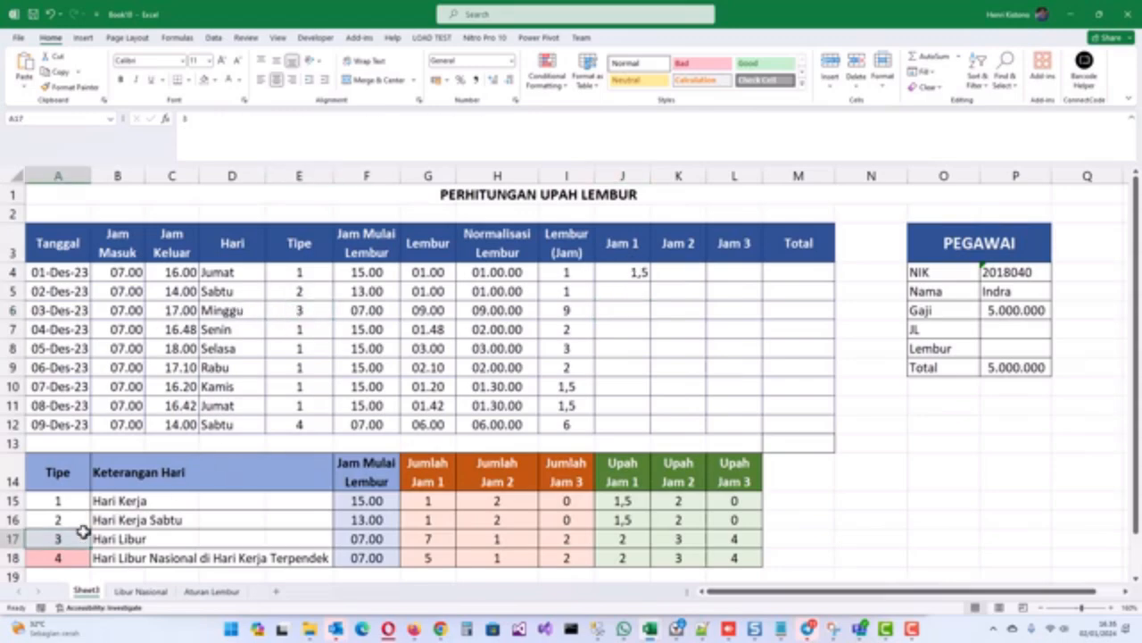
pyautogui.click(563, 309)
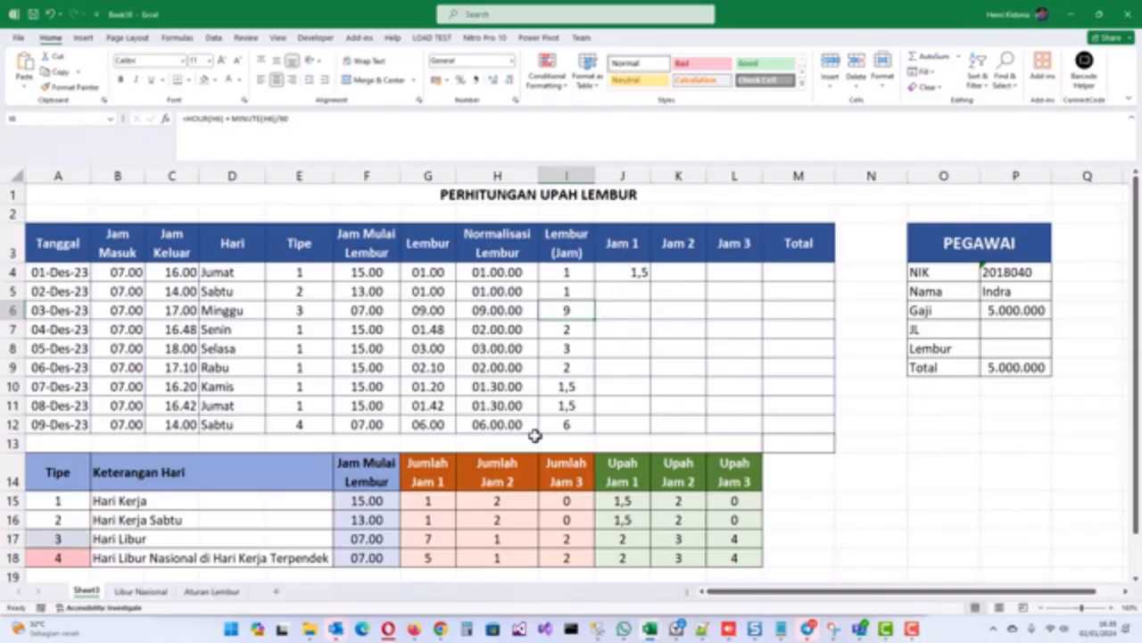
pyautogui.click(426, 538)
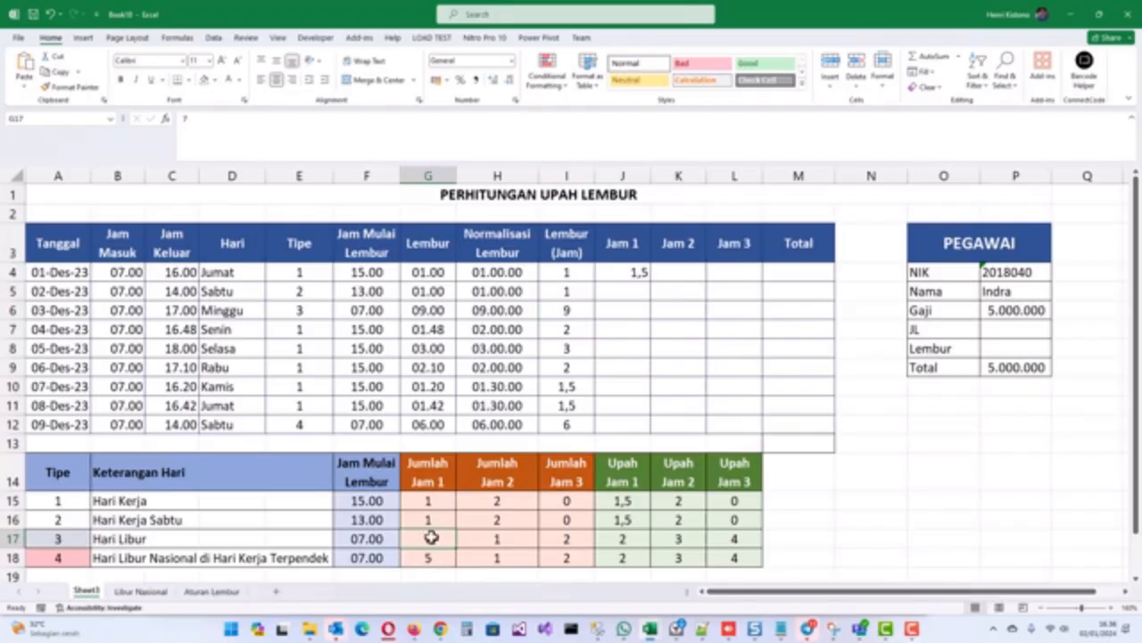
pyautogui.click(630, 535)
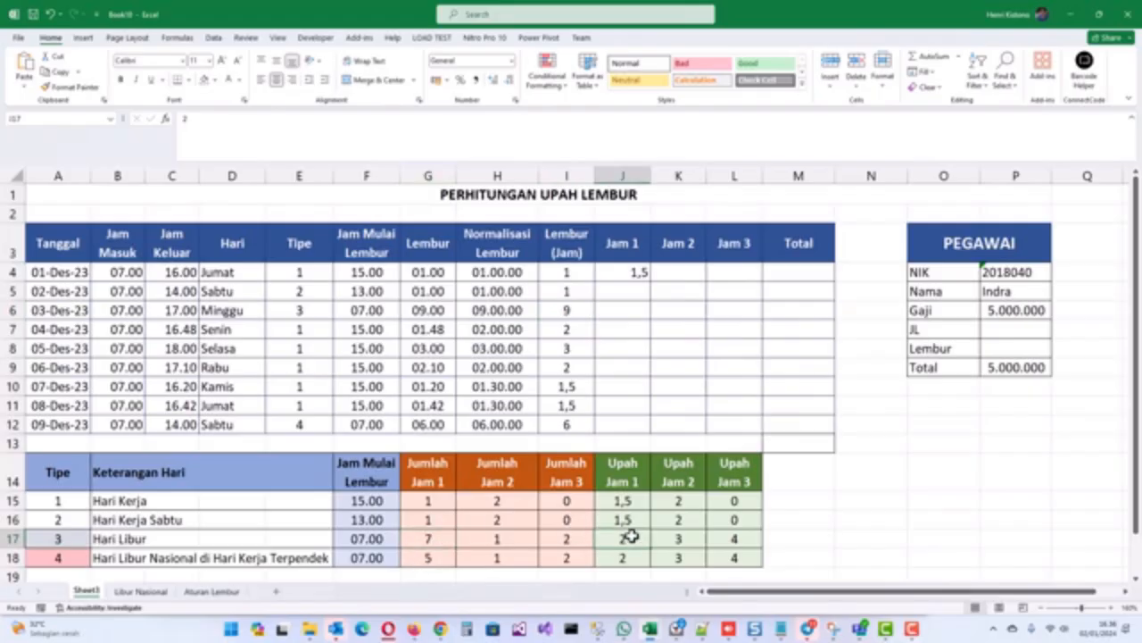
pyautogui.click(620, 309)
pyautogui.write('14')
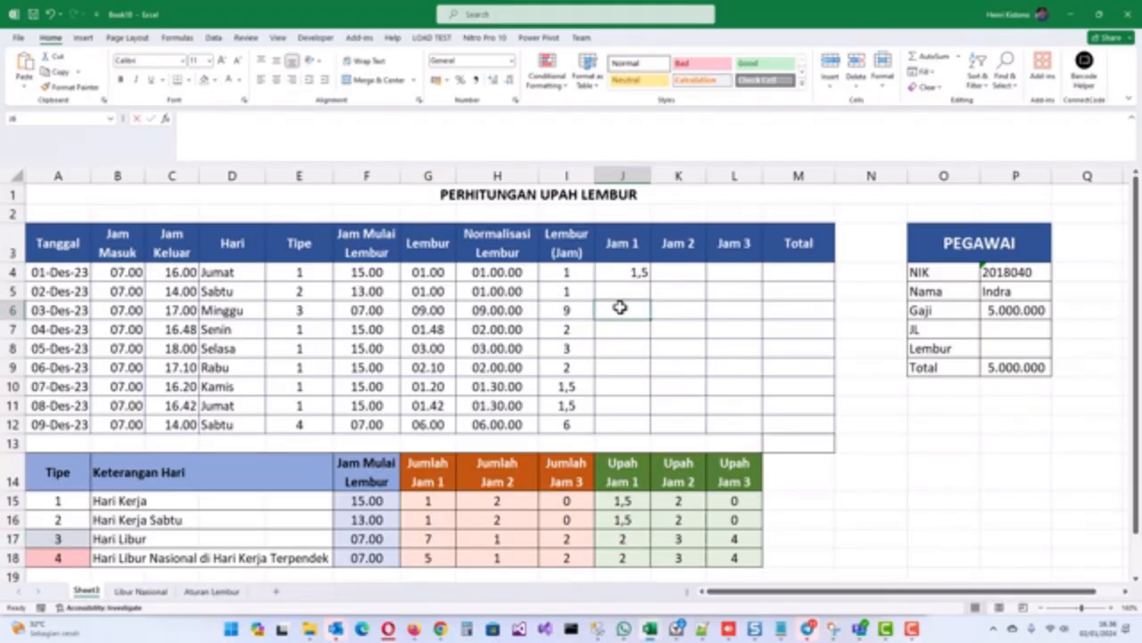
pyautogui.press('Return')
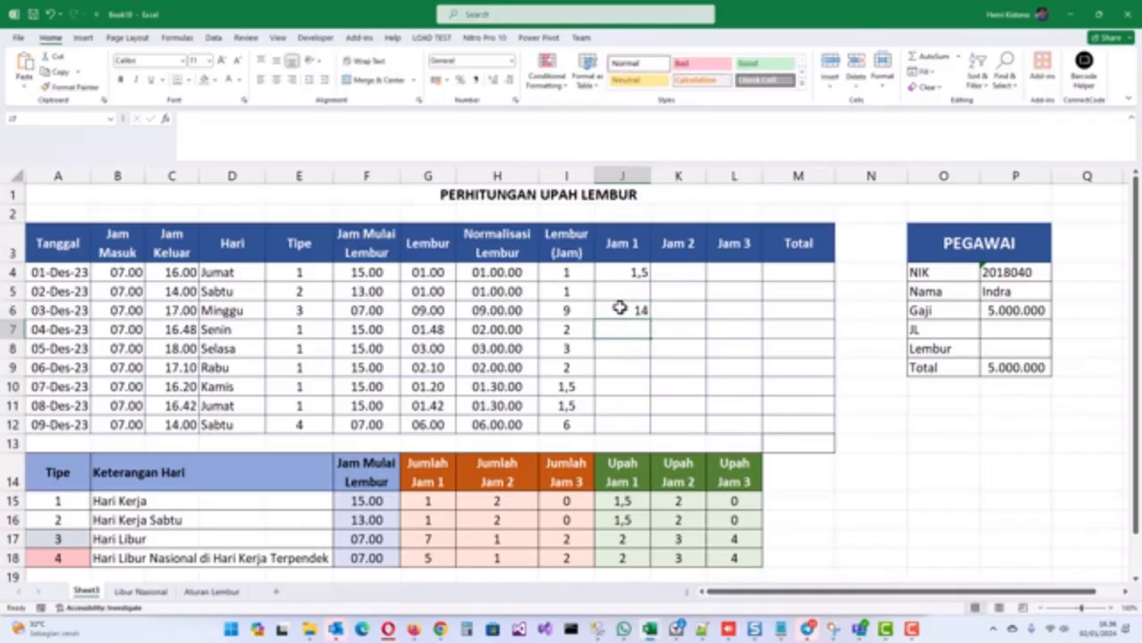
# Step: Replace the J6 entry with the formula =MIN(I6;G17)*J17 to cap the overtime hours and multiply them by the Jam 1 rate
pyautogui.click(619, 309)
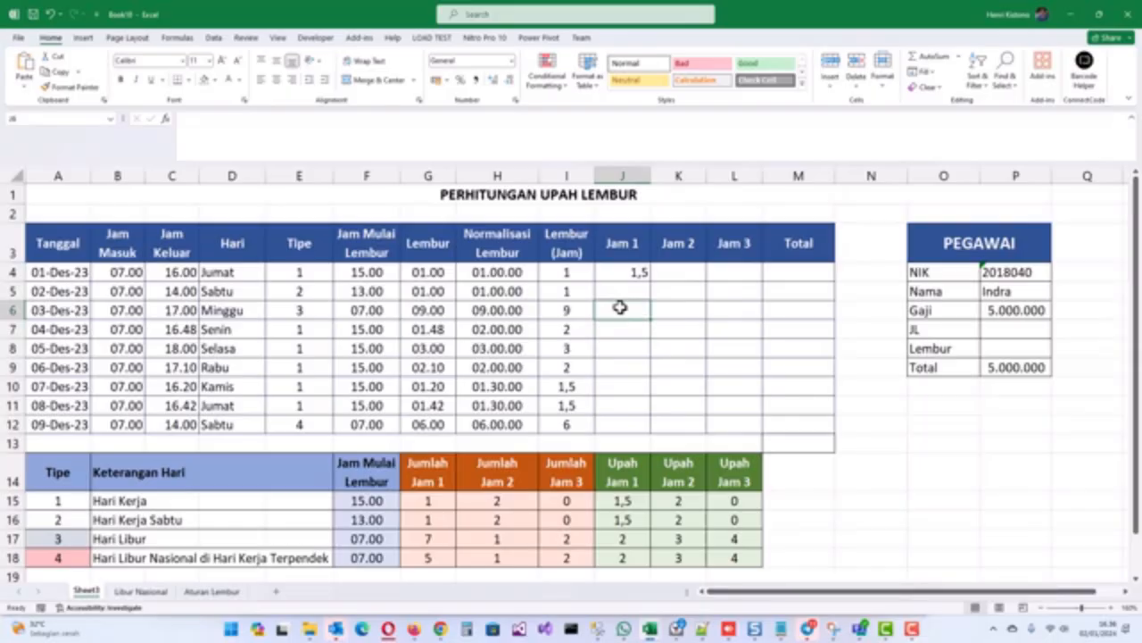
pyautogui.write('=')
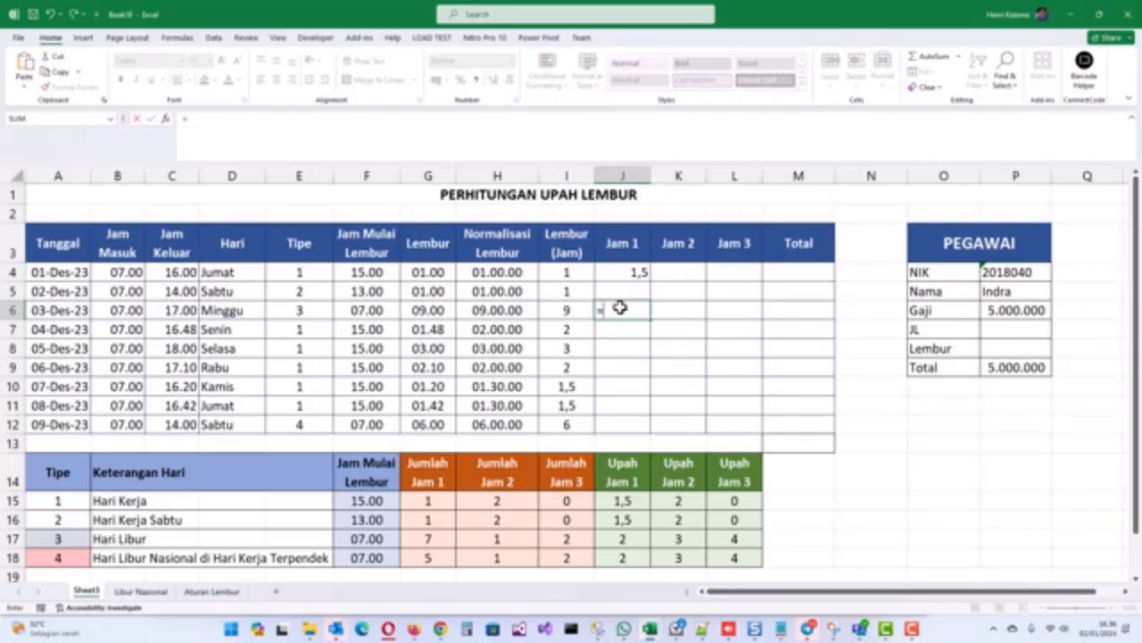
pyautogui.write('min(')
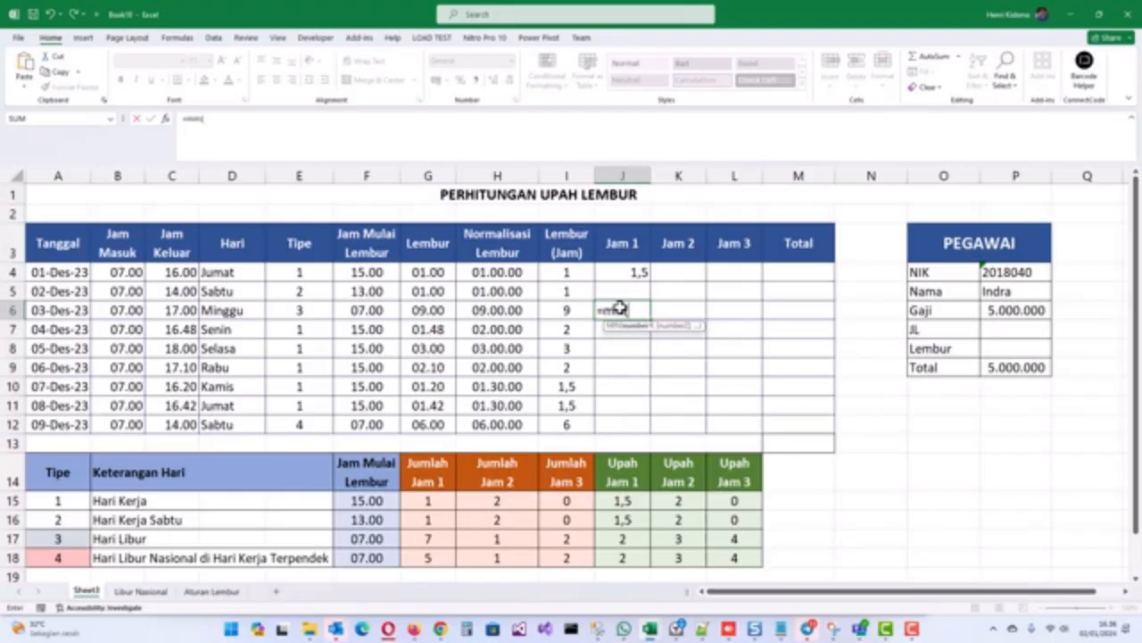
pyautogui.click(564, 307)
pyautogui.write(';')
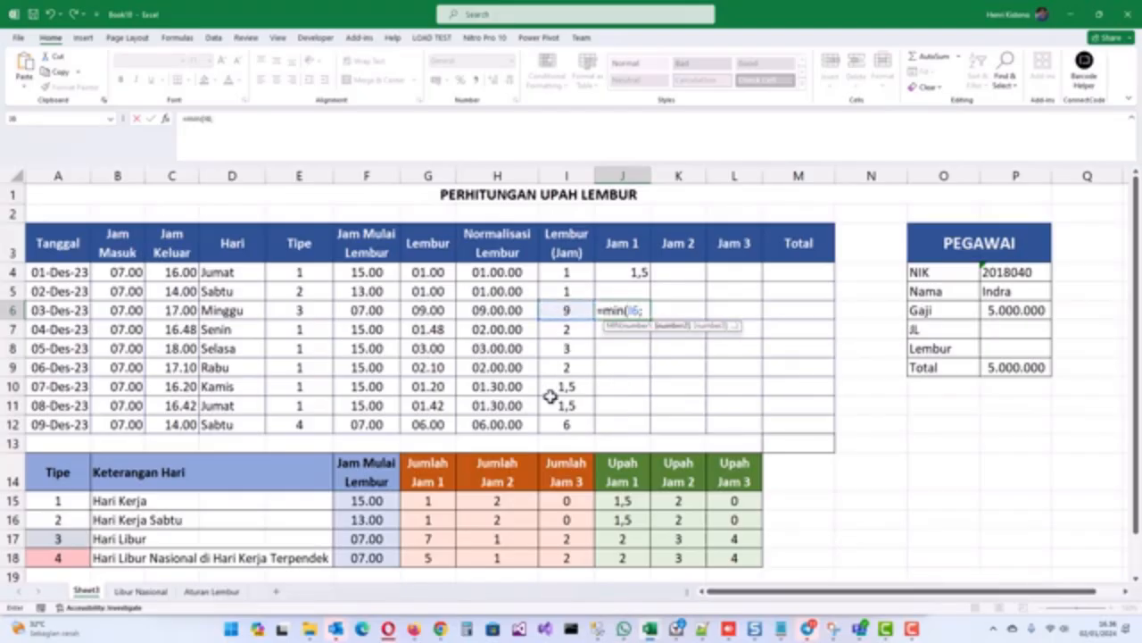
pyautogui.click(427, 538)
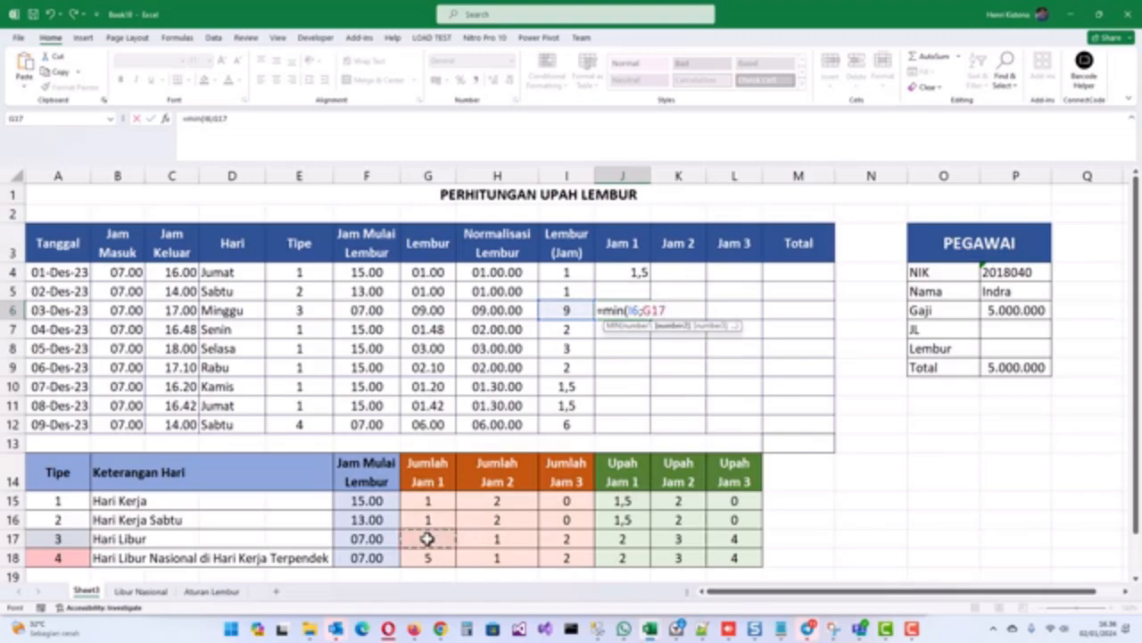
pyautogui.write(')*')
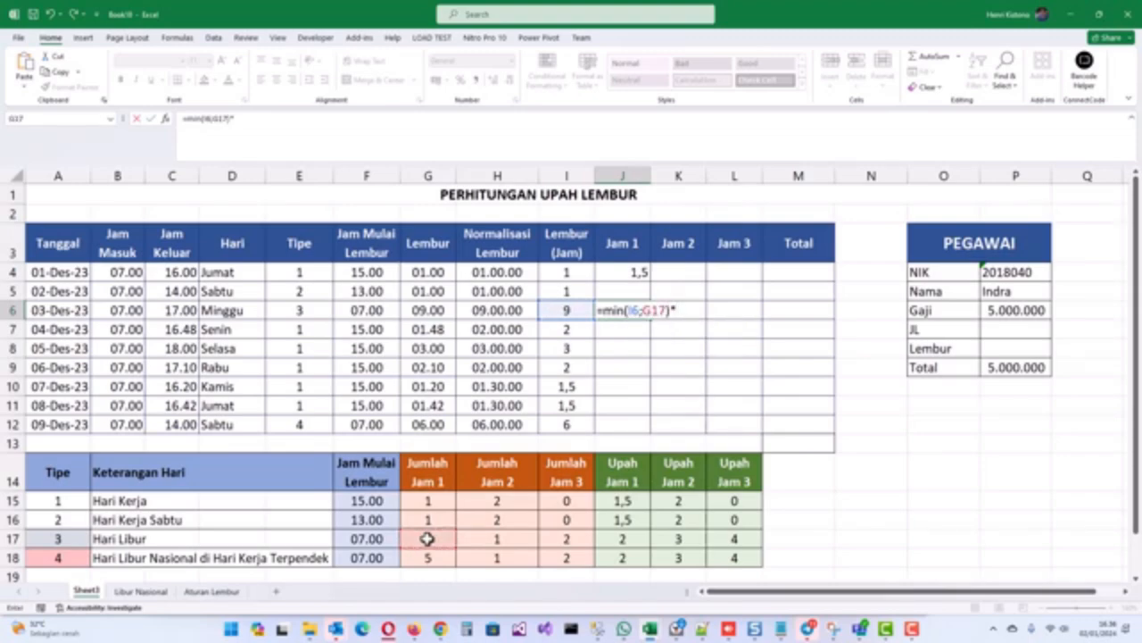
pyautogui.click(628, 539)
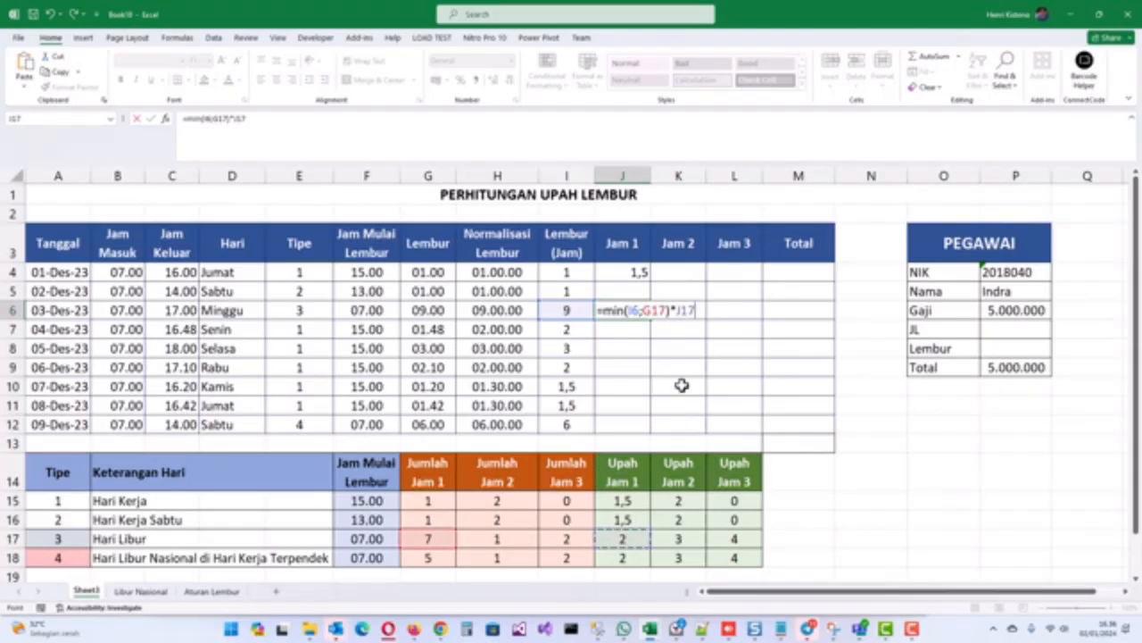
# Step: Remove the *J17 multiplier from the J6 formula and check the MIN part alone against the overtime hours in I6
pyautogui.doubleClick(614, 310)
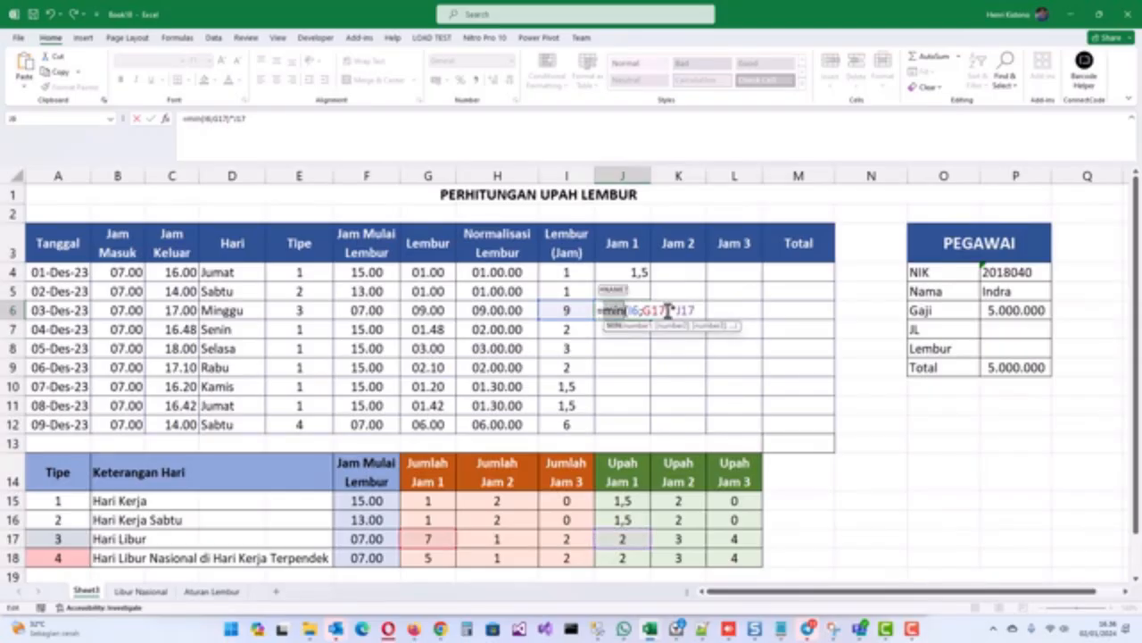
pyautogui.moveTo(668, 309); pyautogui.dragTo(601, 311)
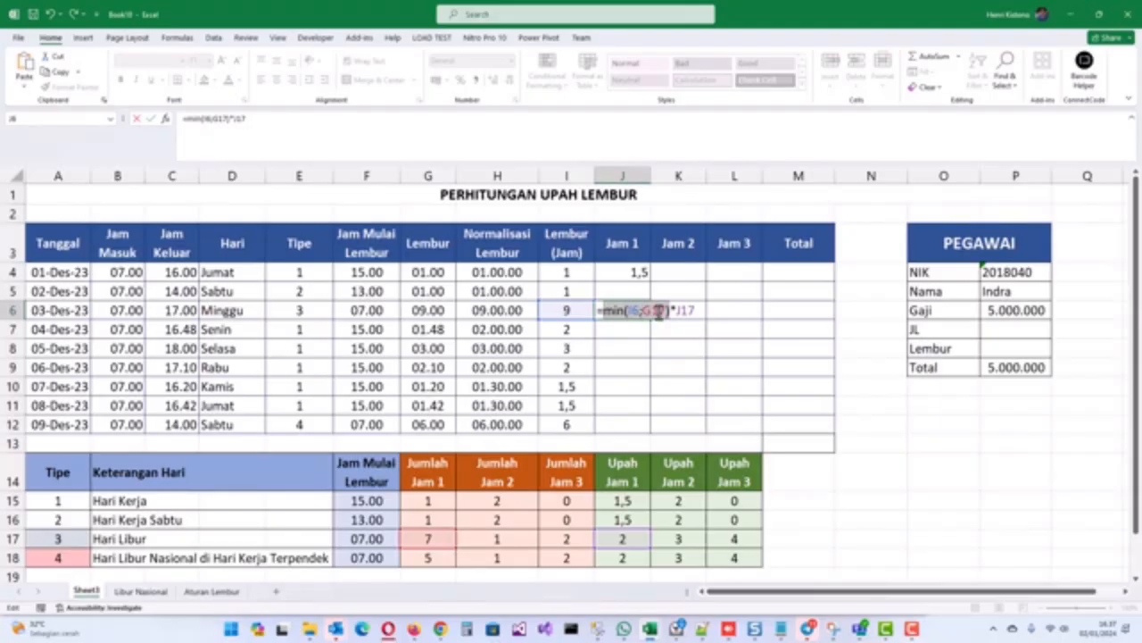
pyautogui.moveTo(668, 310); pyautogui.dragTo(703, 310)
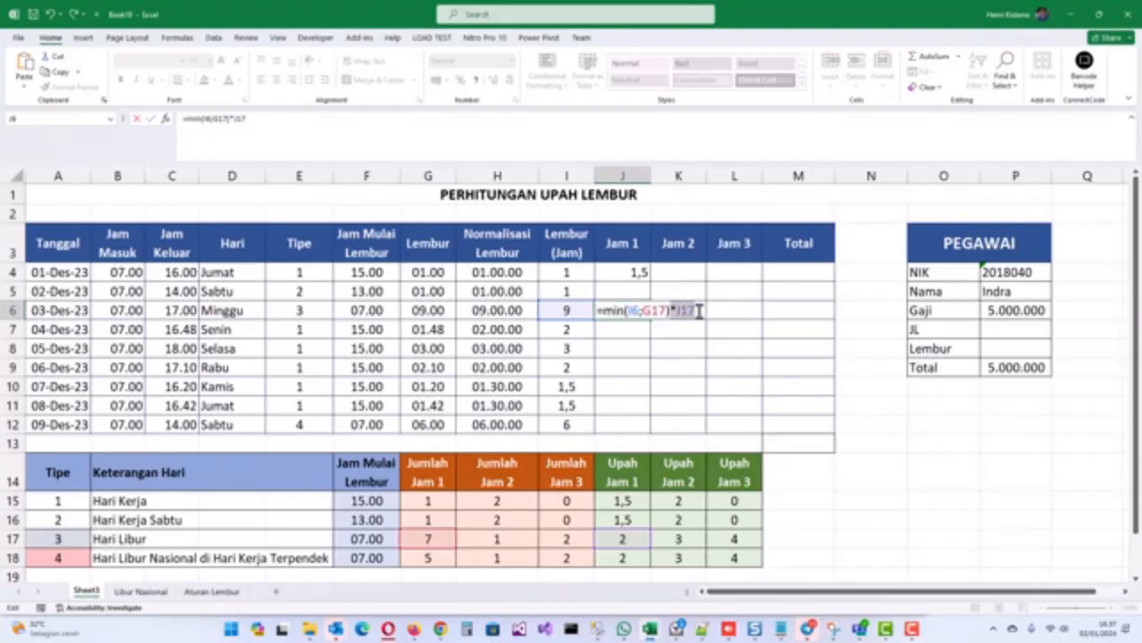
pyautogui.press('BackSpace')
pyautogui.press('Return')
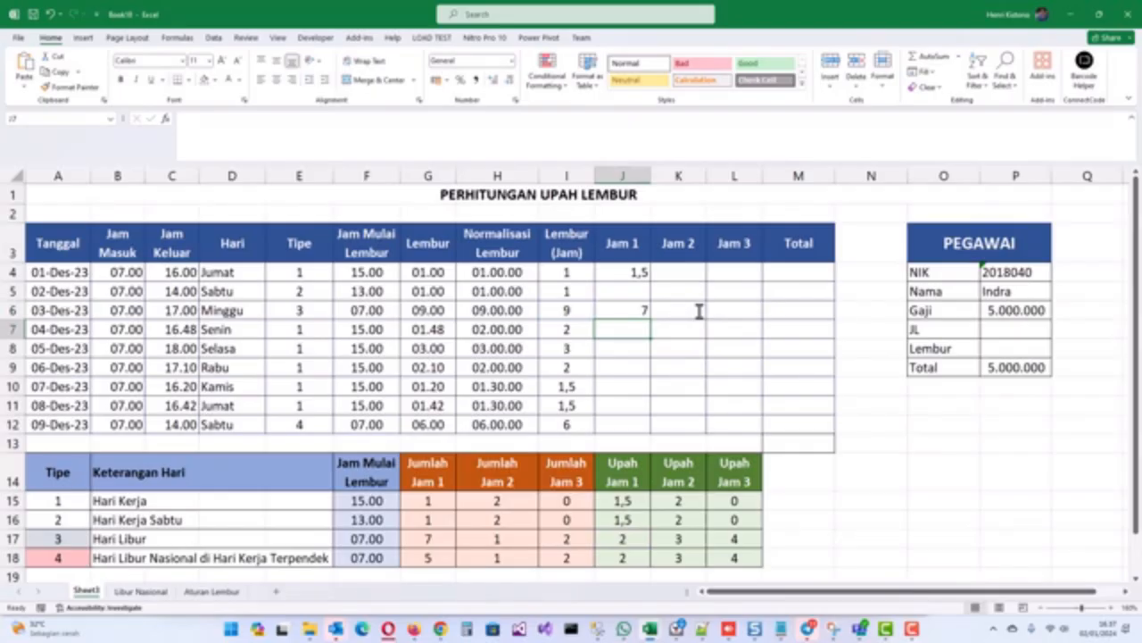
pyautogui.press('Up')
pyautogui.press('Left')
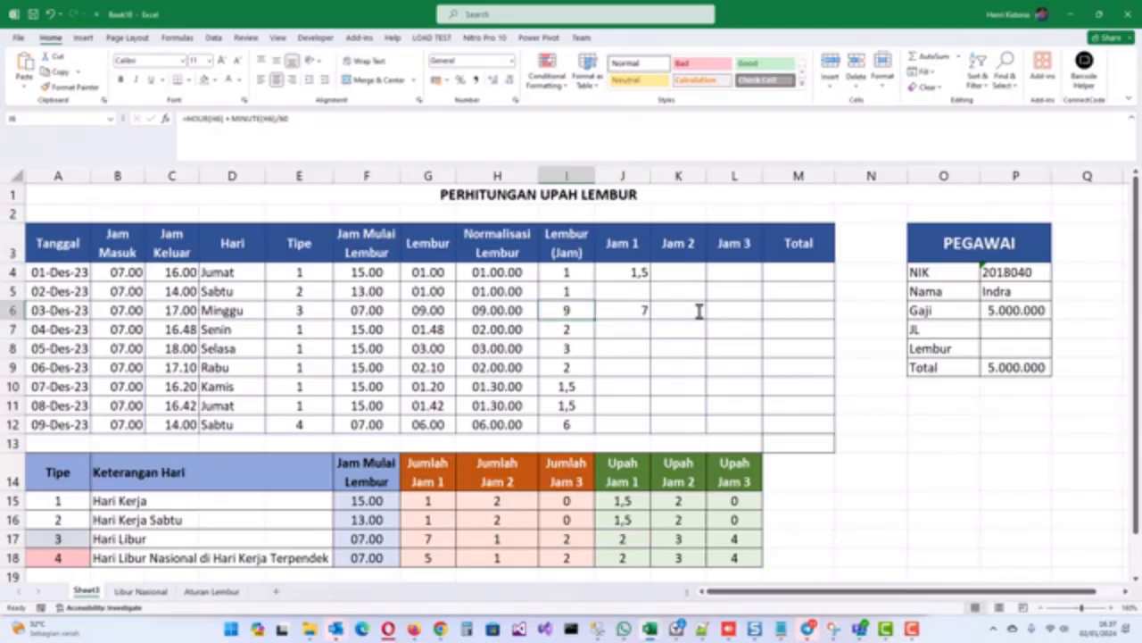
pyautogui.press('Right')
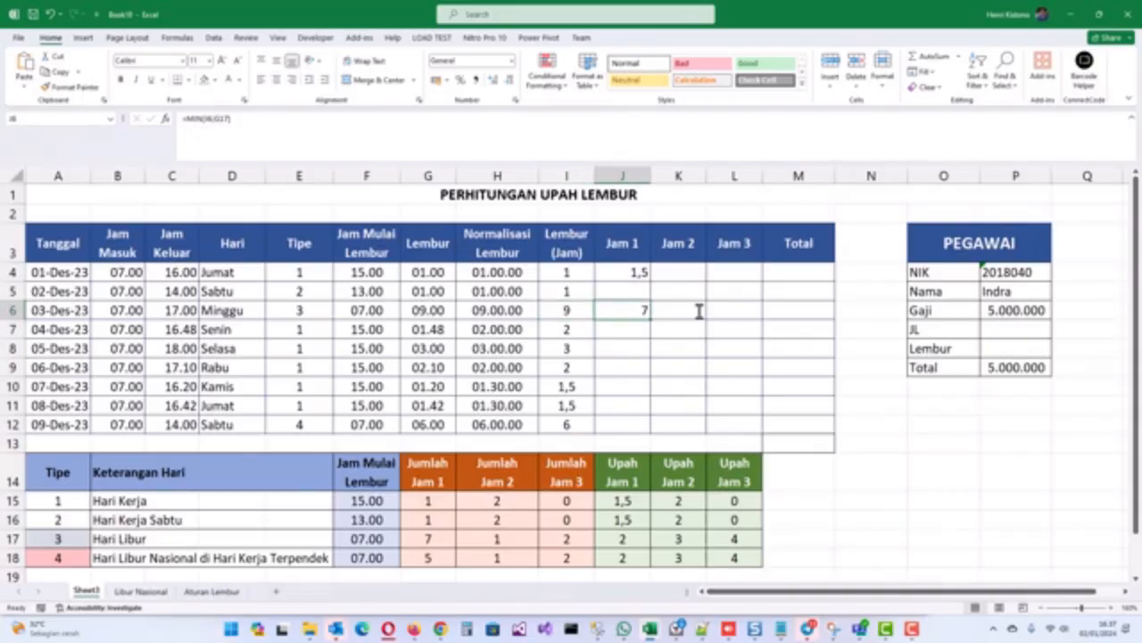
# Step: Multiply the MIN formula in J6 by the Hari Libur Upah Jam 1 rate in J17
pyautogui.press('F2')
pyautogui.write('*')
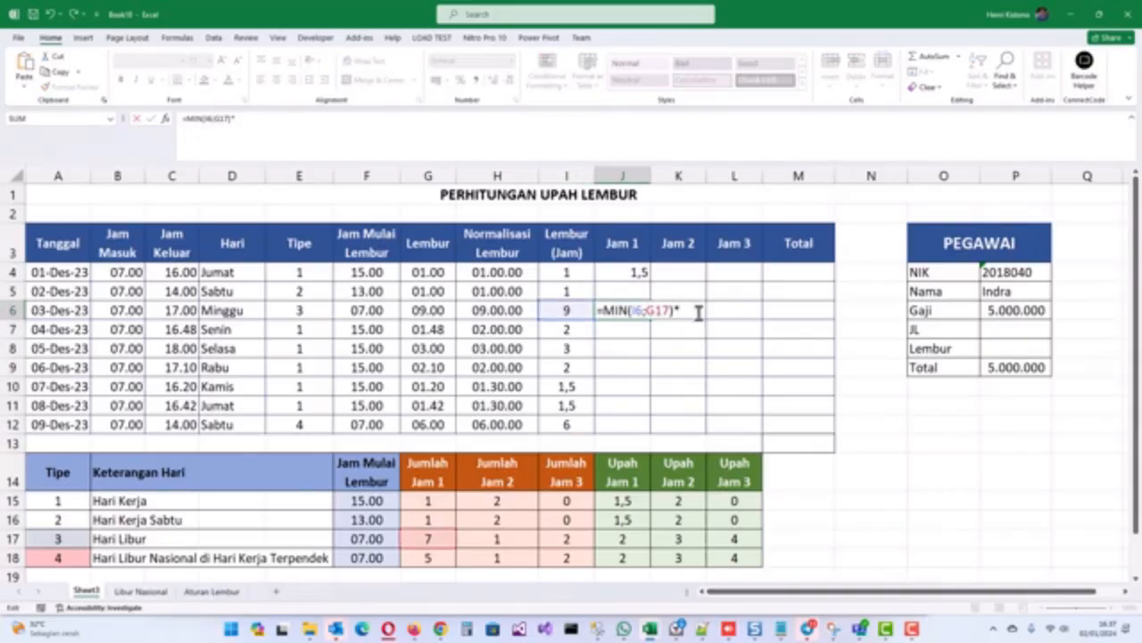
pyautogui.click(623, 541)
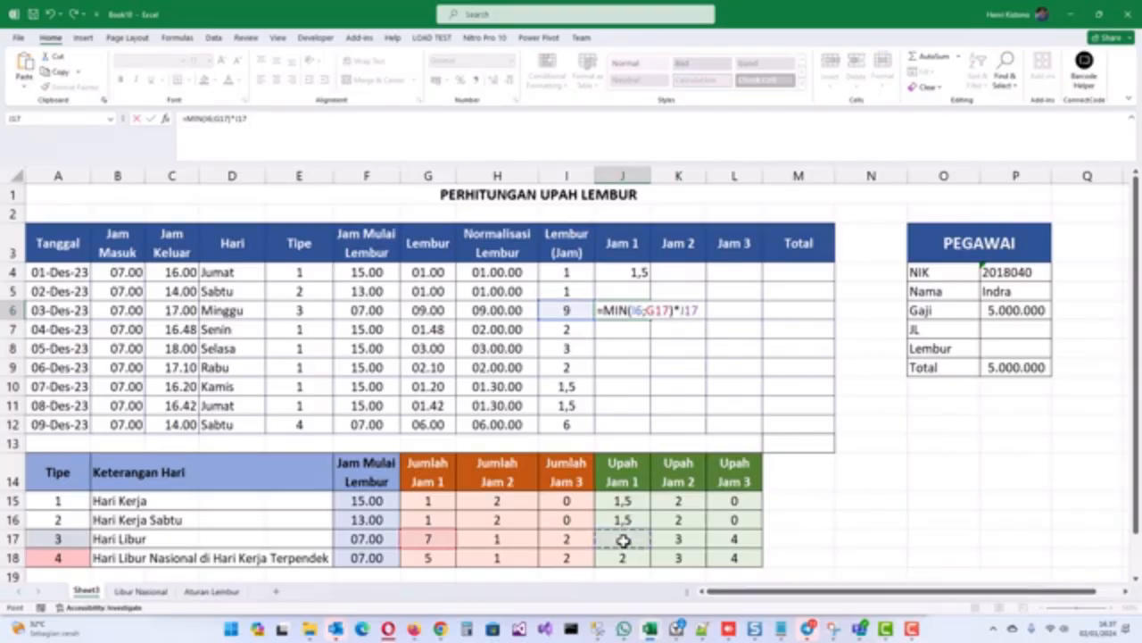
pyautogui.hotkey('ctrl', 'Return')
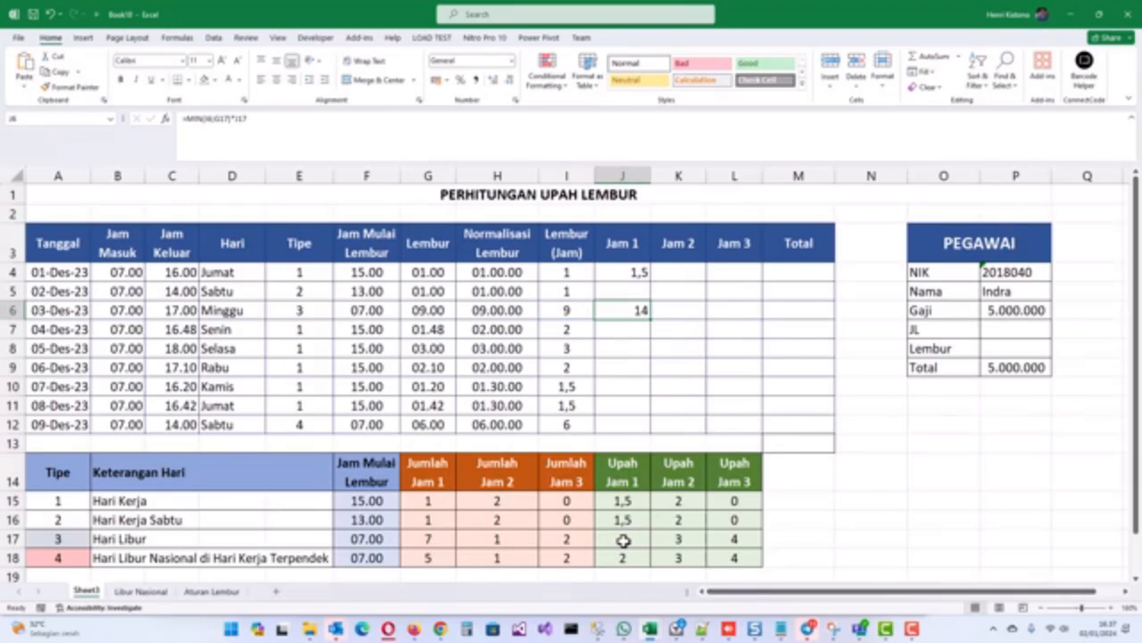
# Step: Replace the G17 reference in the J6 formula with a VLOOKUP that looks up the day type in E6
pyautogui.press('F2')
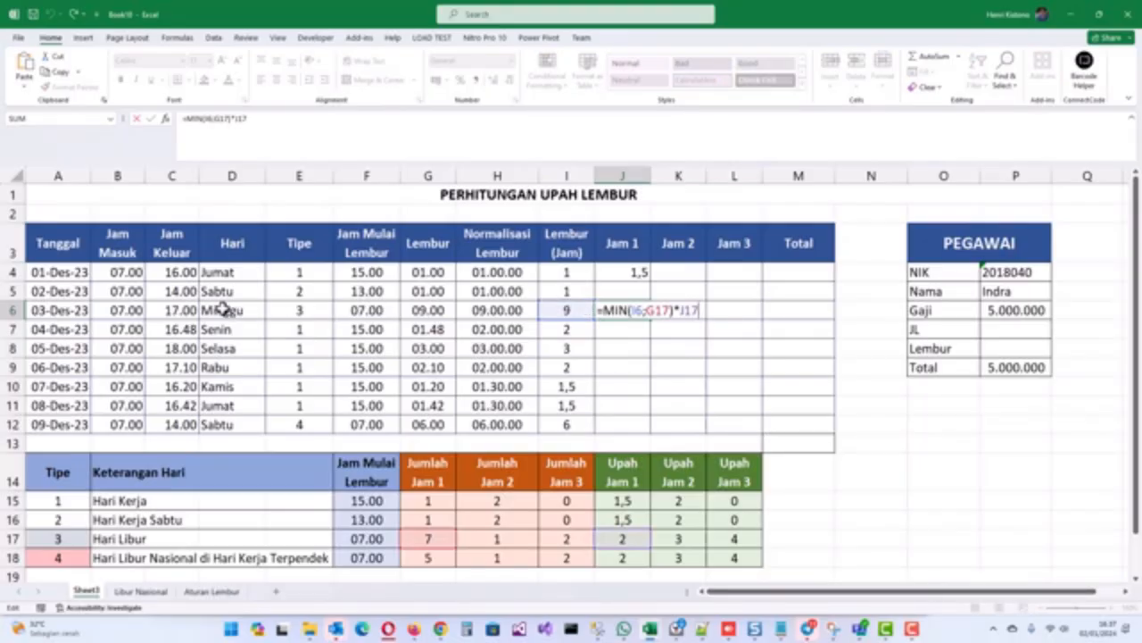
pyautogui.click(668, 311)
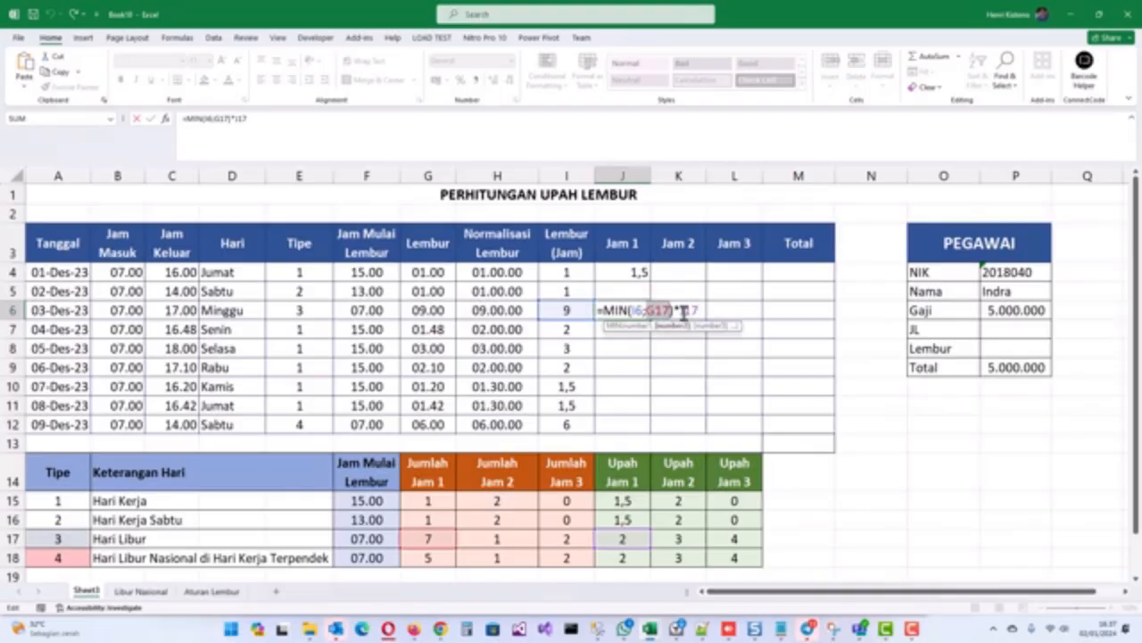
pyautogui.click(696, 312)
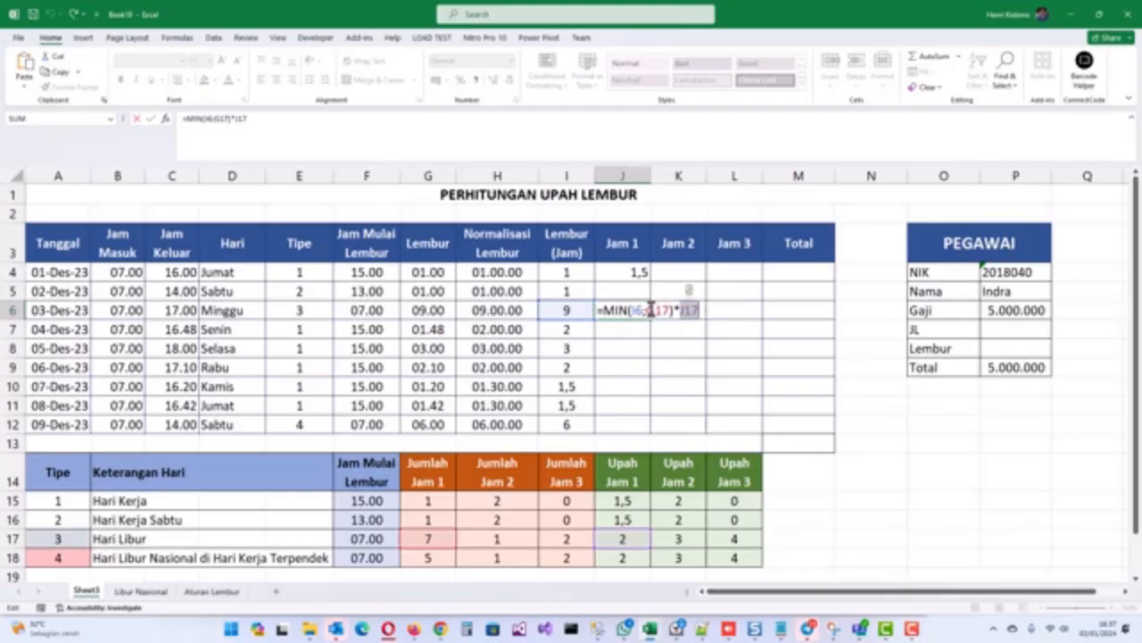
pyautogui.doubleClick(668, 312)
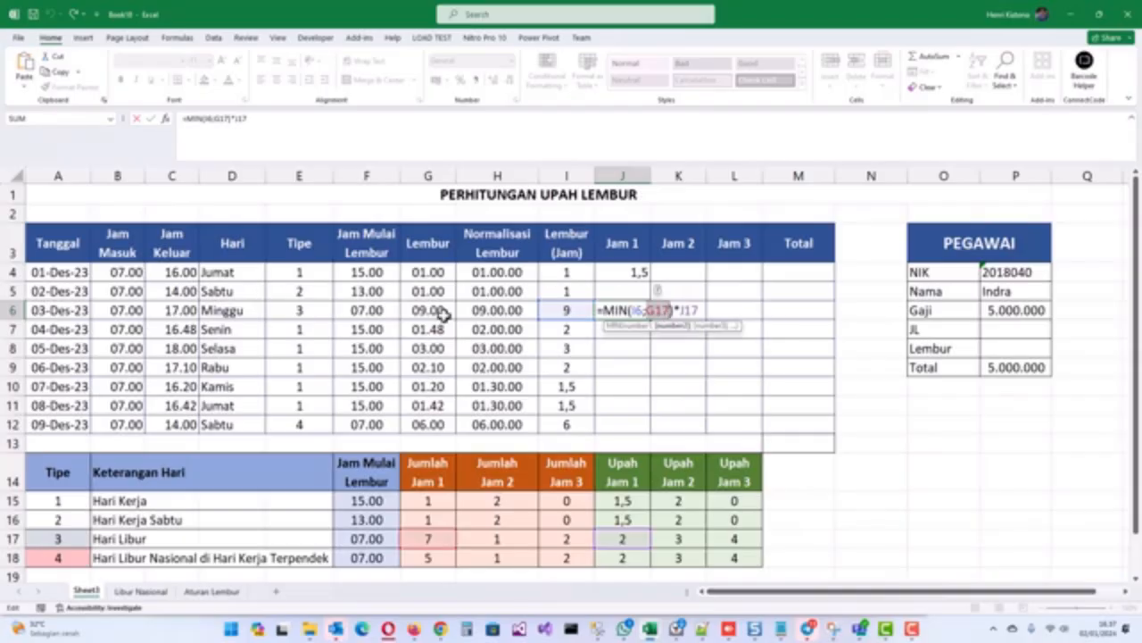
pyautogui.write('vlookup')
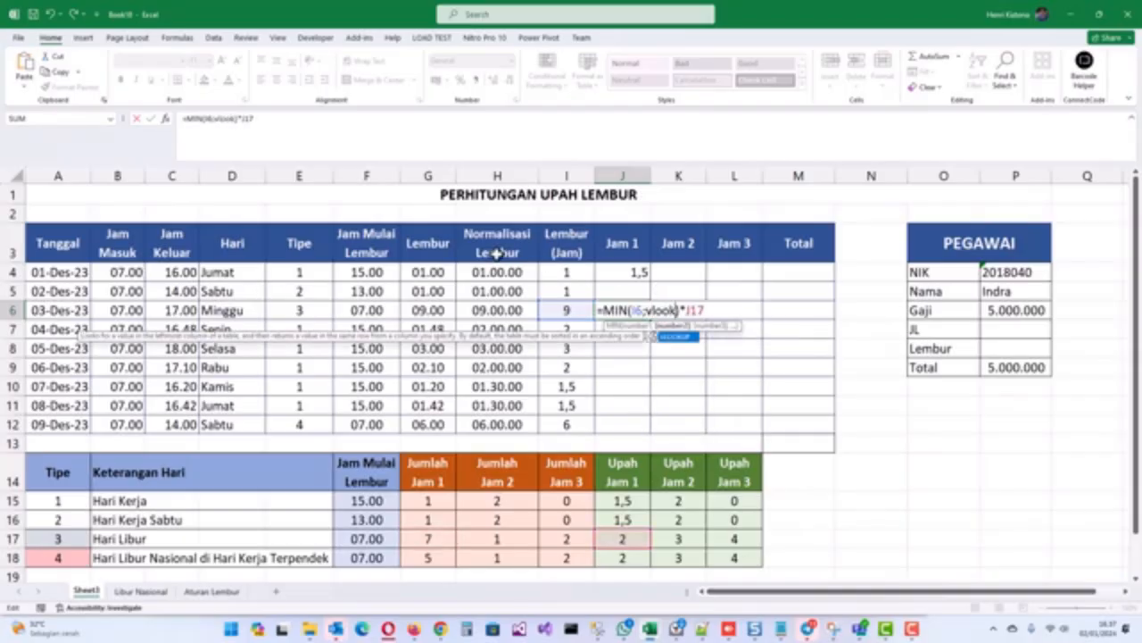
pyautogui.write('()')
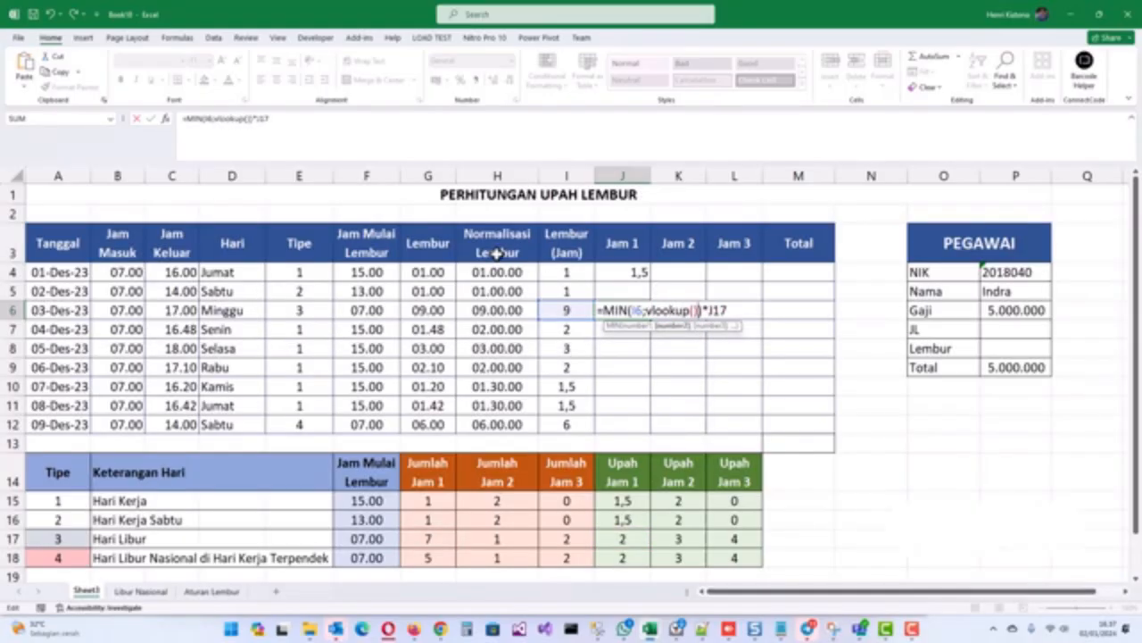
pyautogui.press('Left')
pyautogui.click(288, 310)
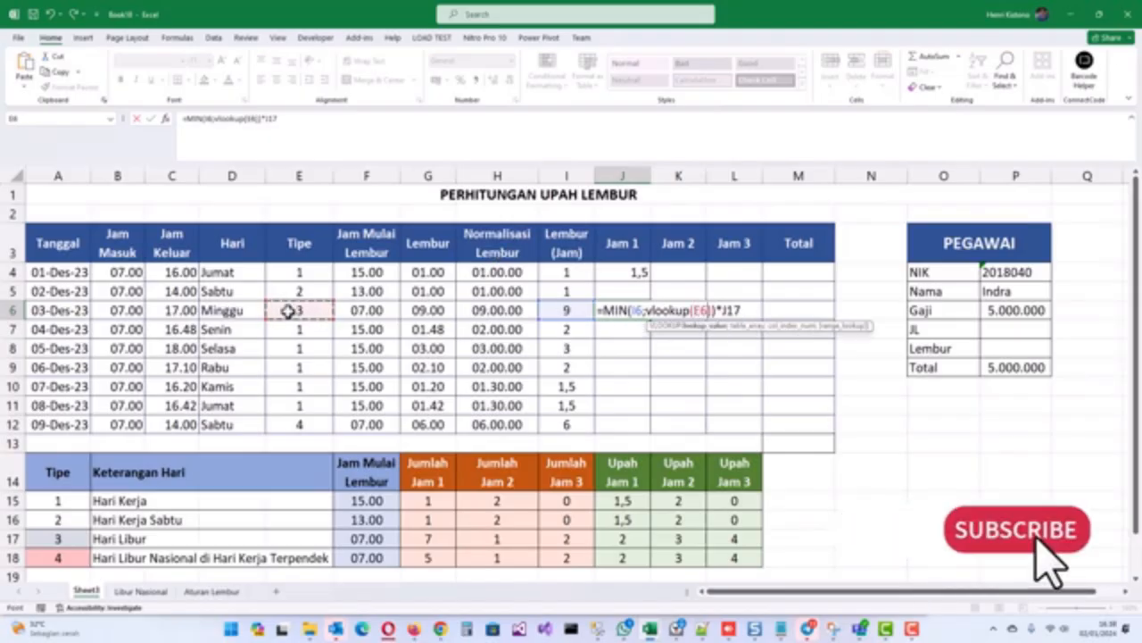
# Step: Complete the VLOOKUP in the J6 formula with the absolute table range $A$15:$L$18, column index 7 and FALSE
pyautogui.write(';')
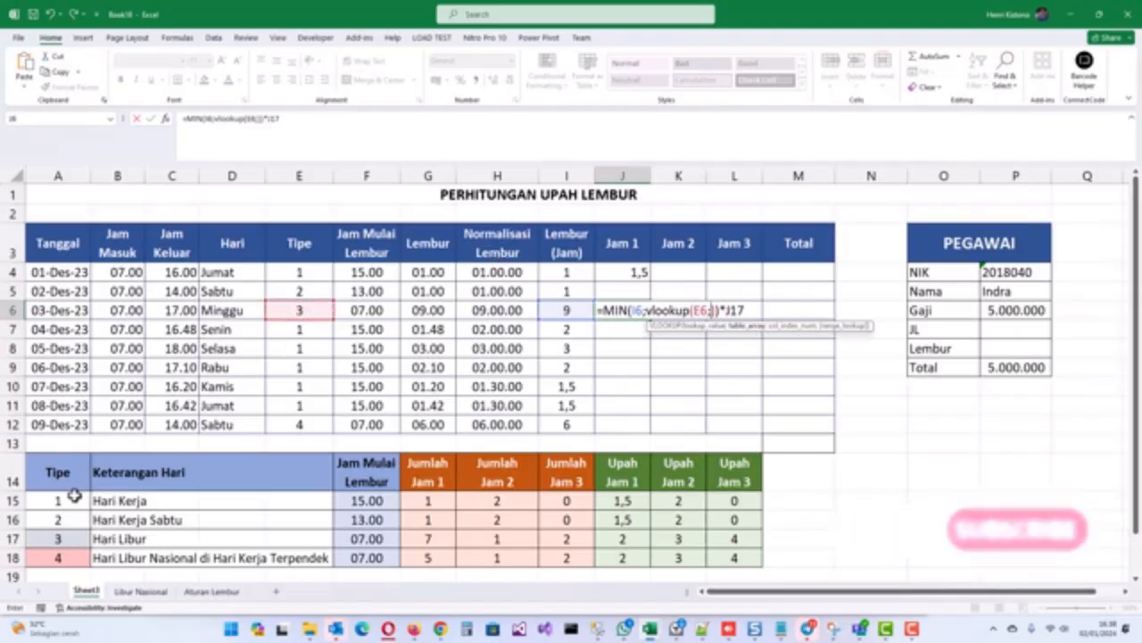
pyautogui.moveTo(74, 496); pyautogui.dragTo(760, 563)
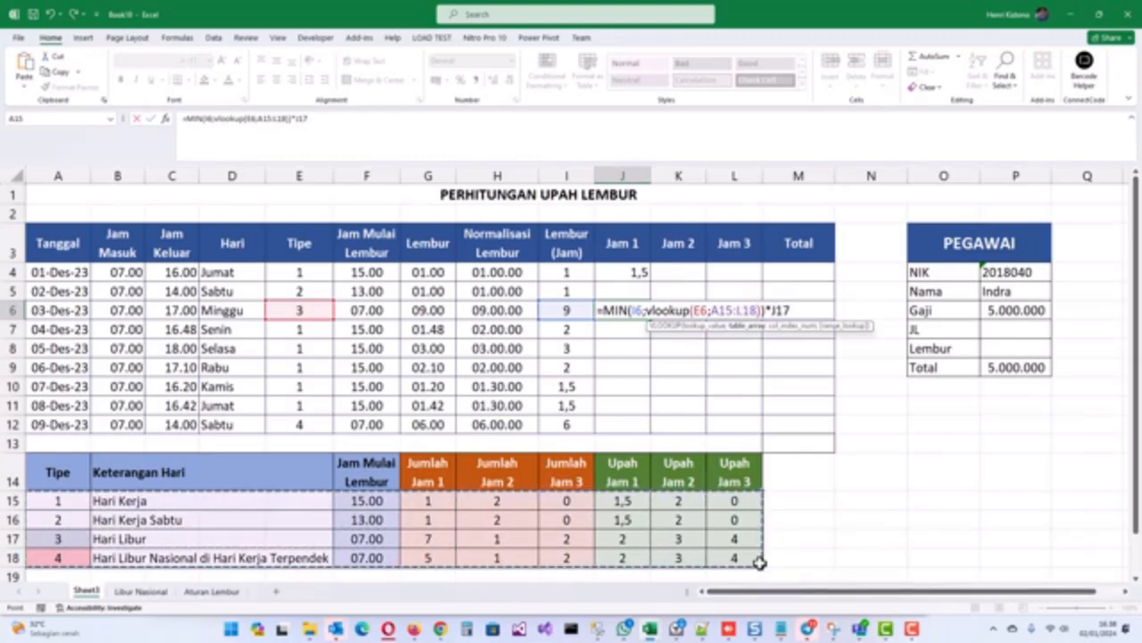
pyautogui.press('F4')
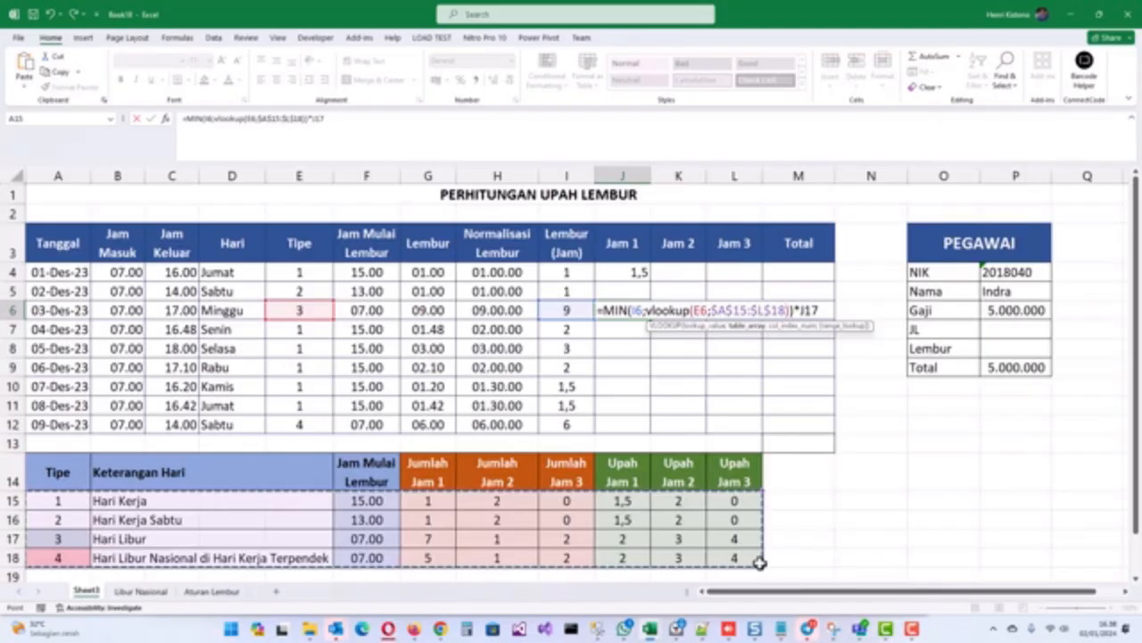
pyautogui.write(';')
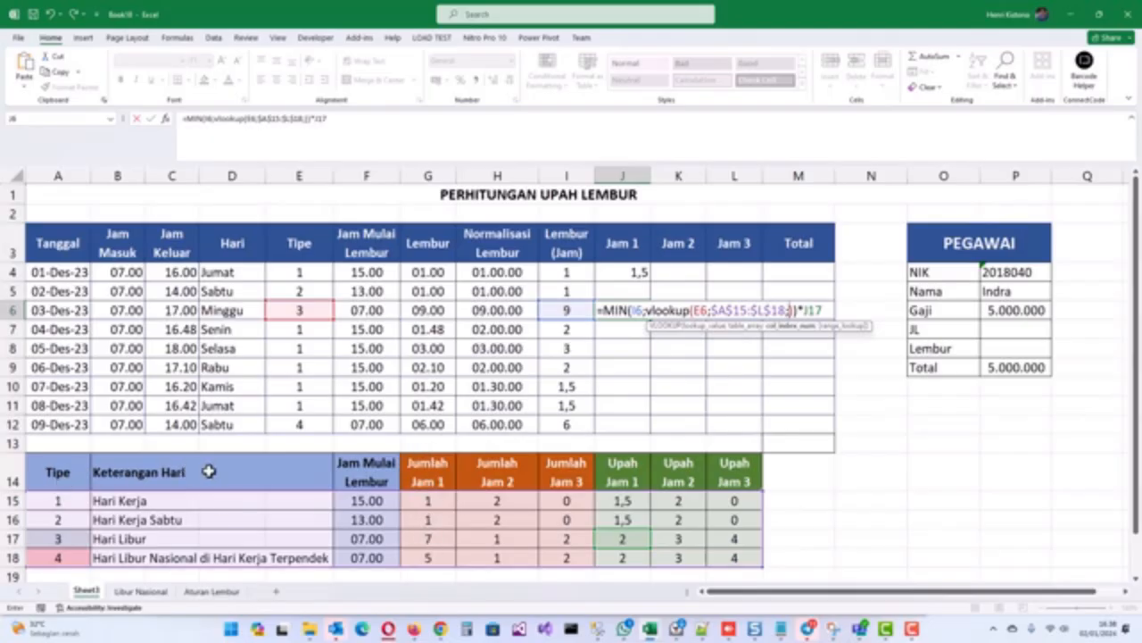
pyautogui.write('7')
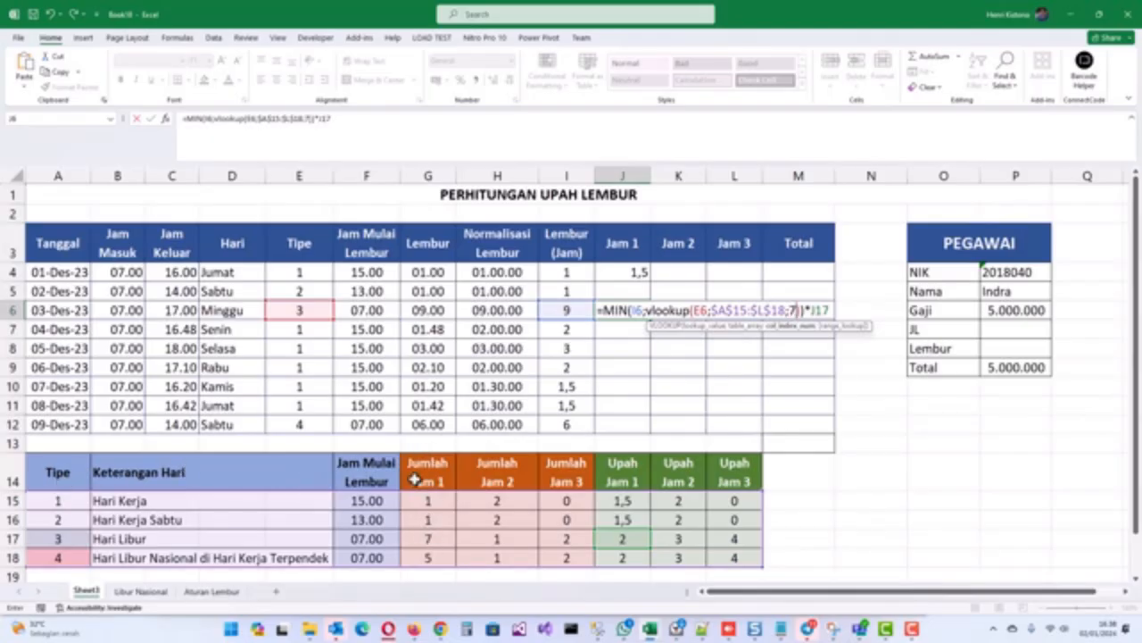
pyautogui.write(';false')
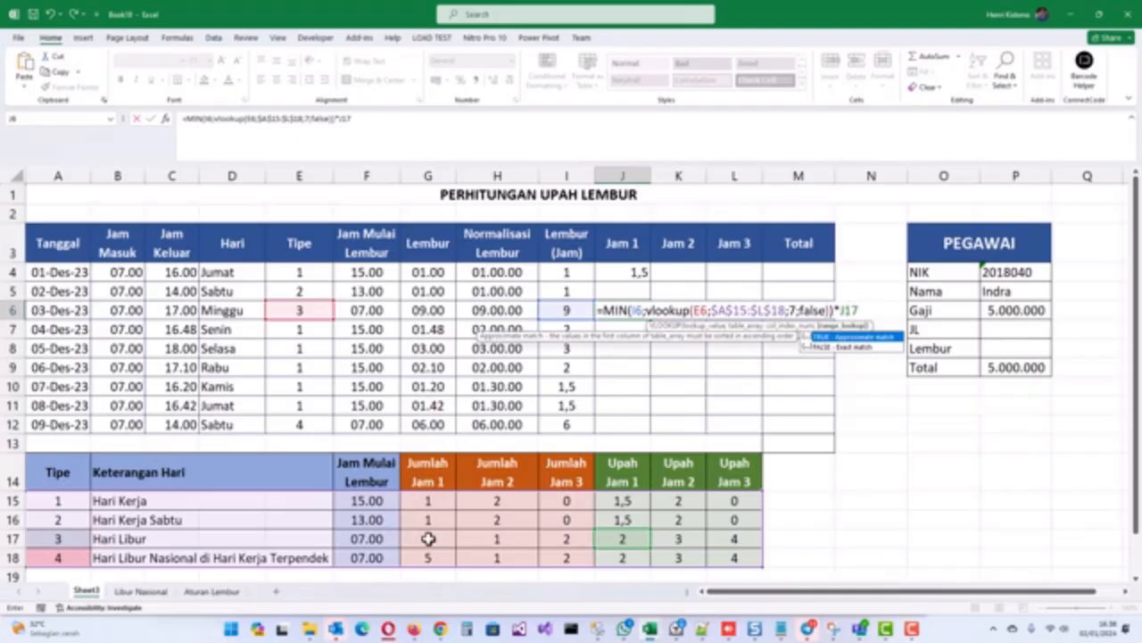
pyautogui.press('Return')
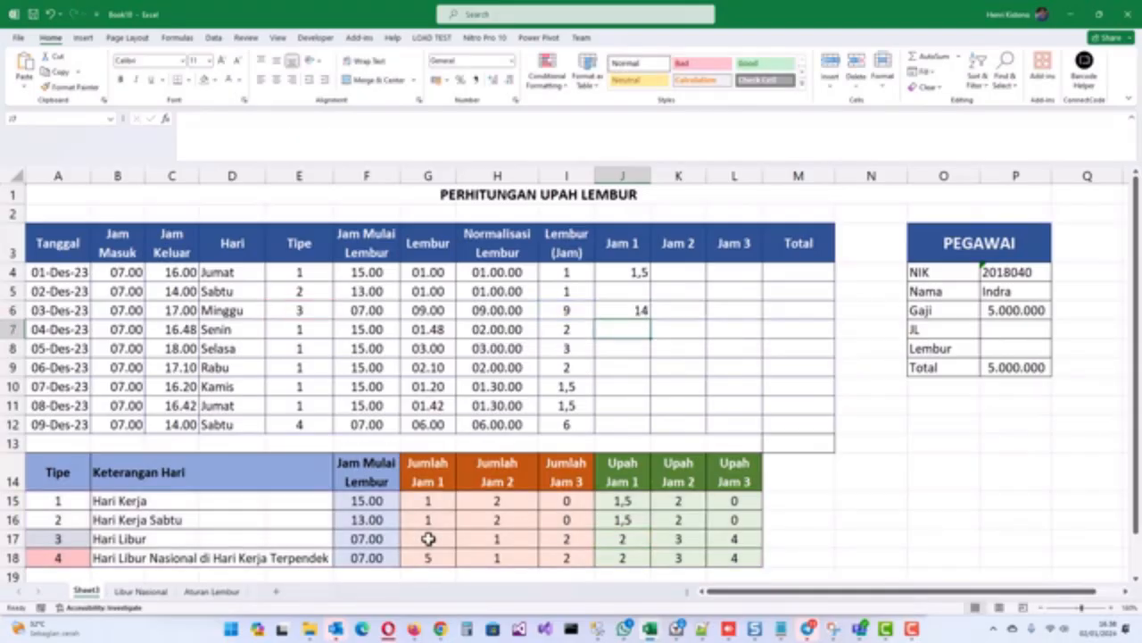
# Step: Replace the J17 reference in the J6 formula with a copy of its VLOOKUP, setting the copy's column index to 10
pyautogui.press('Up')
pyautogui.press('F2')
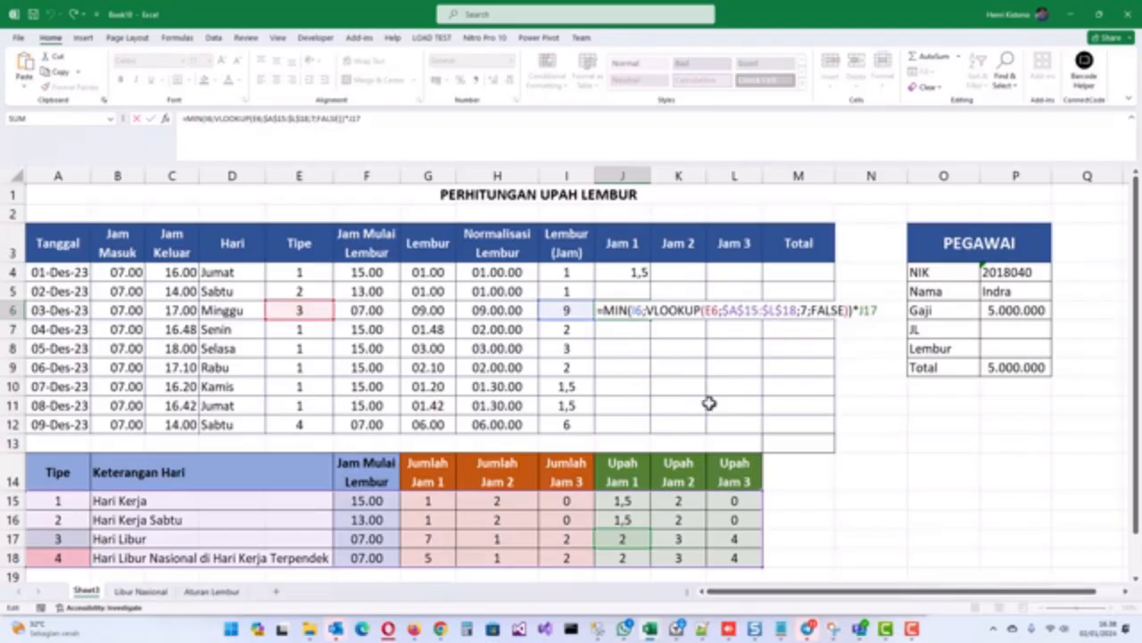
pyautogui.moveTo(647, 311); pyautogui.dragTo(858, 310)
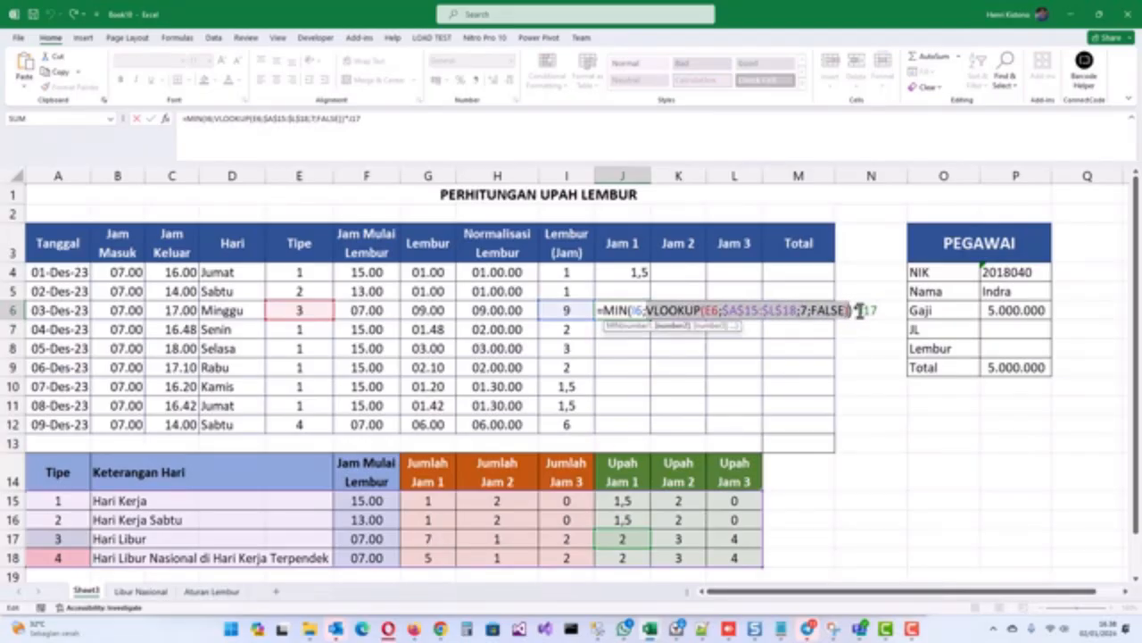
pyautogui.hotkey('ctrl', 'c')
pyautogui.doubleClick(868, 309)
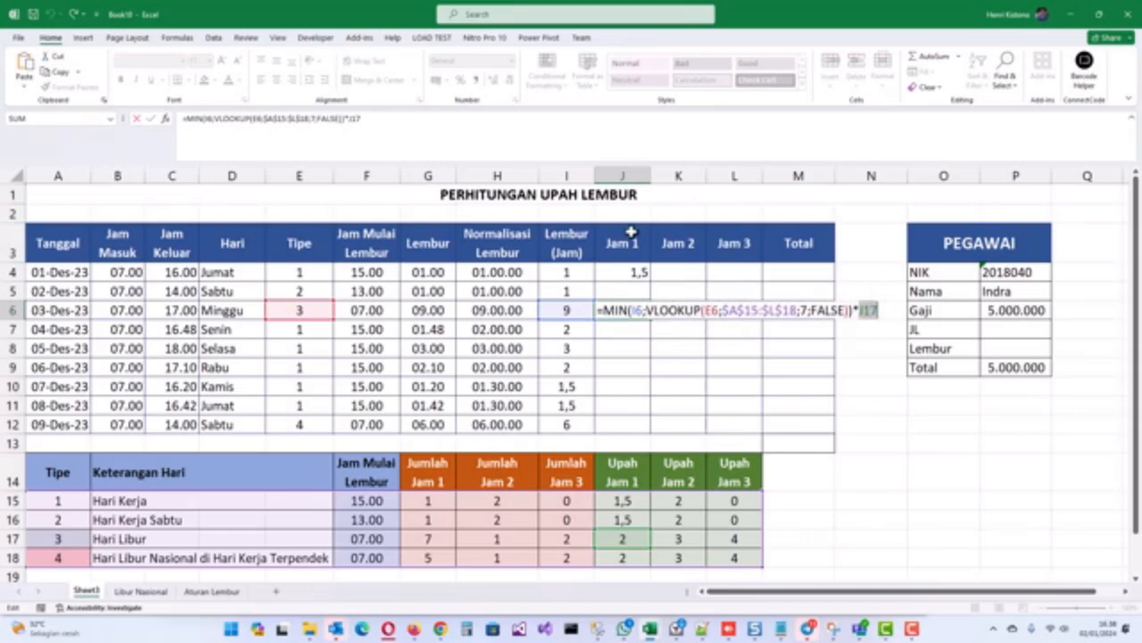
pyautogui.hotkey('ctrl', 'v')
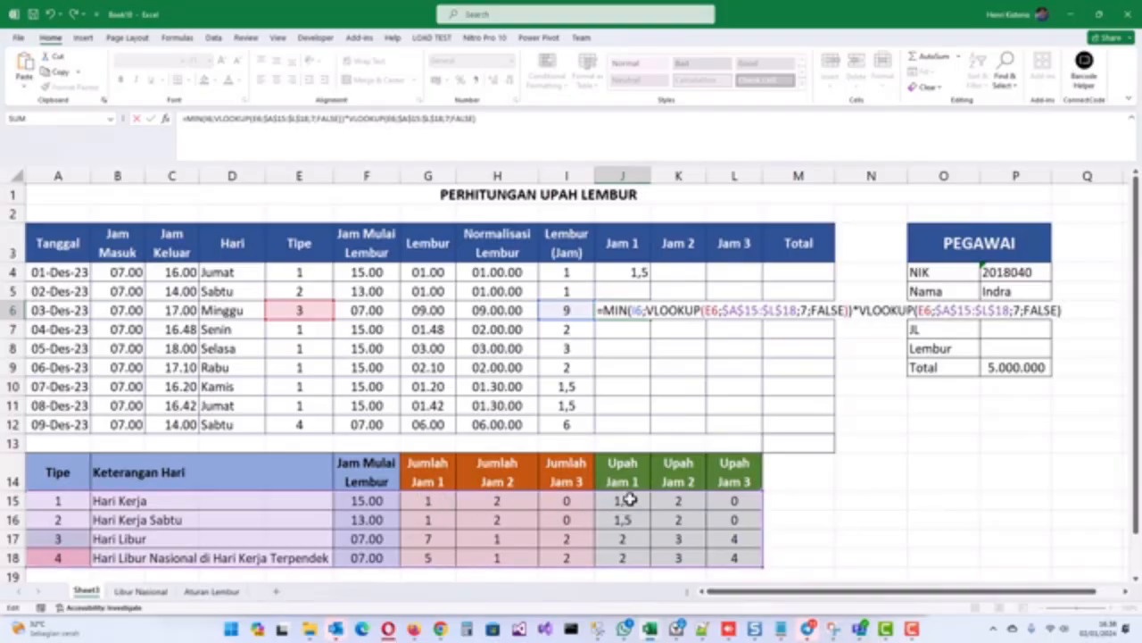
pyautogui.doubleClick(1017, 310)
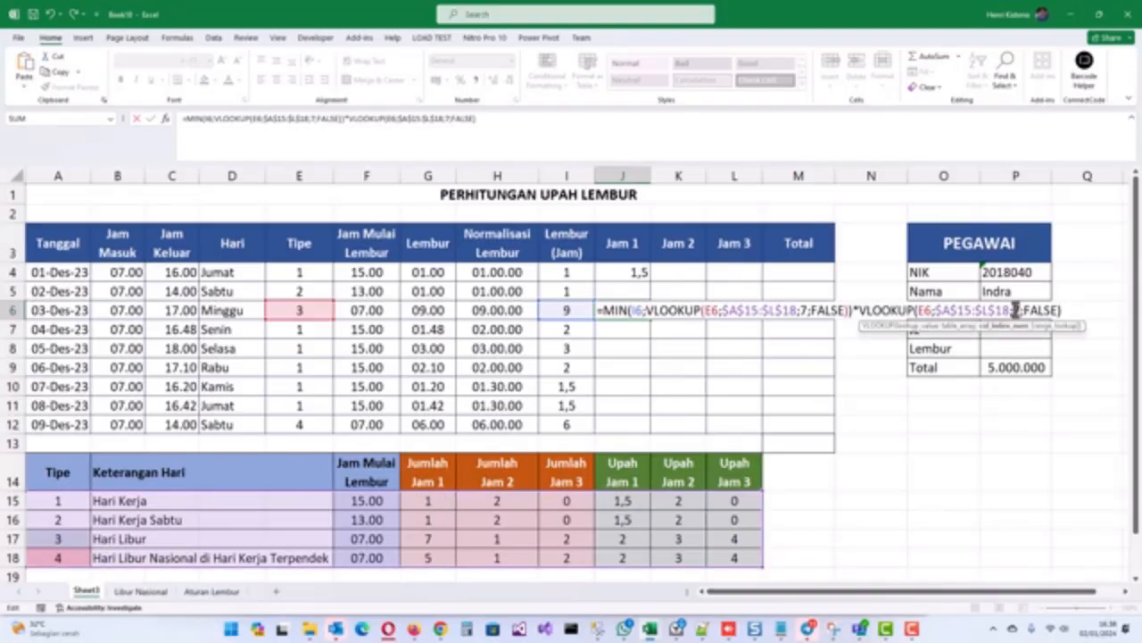
pyautogui.write('10')
pyautogui.press('Return')
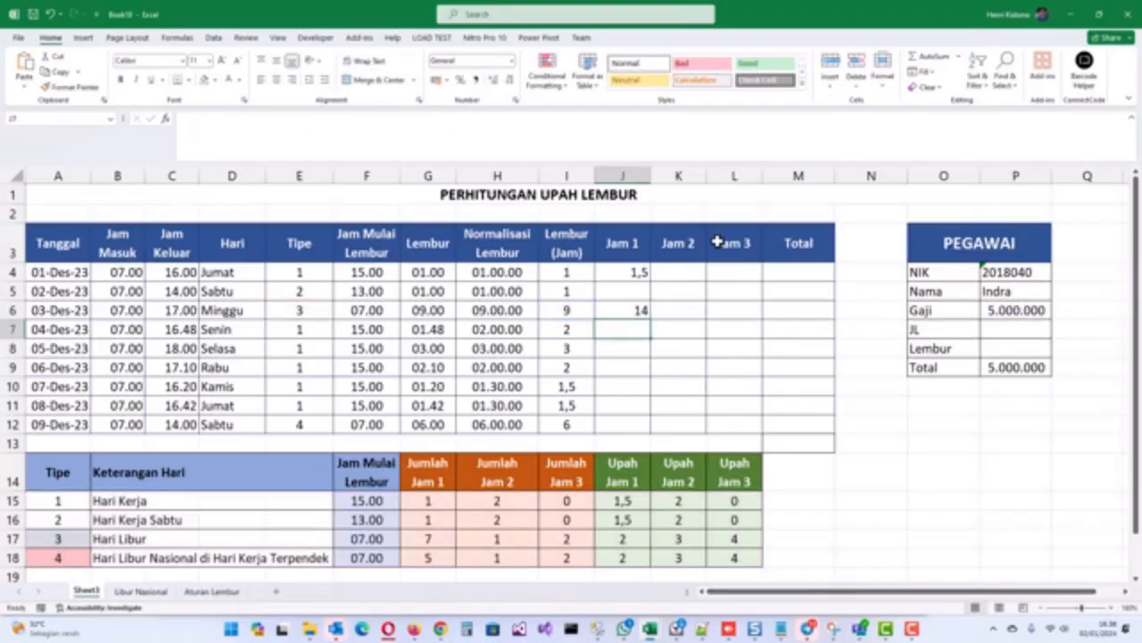
# Step: Fill the J6 formula down to J12 and up to J5 in the Jam 1 column
pyautogui.press('Up')
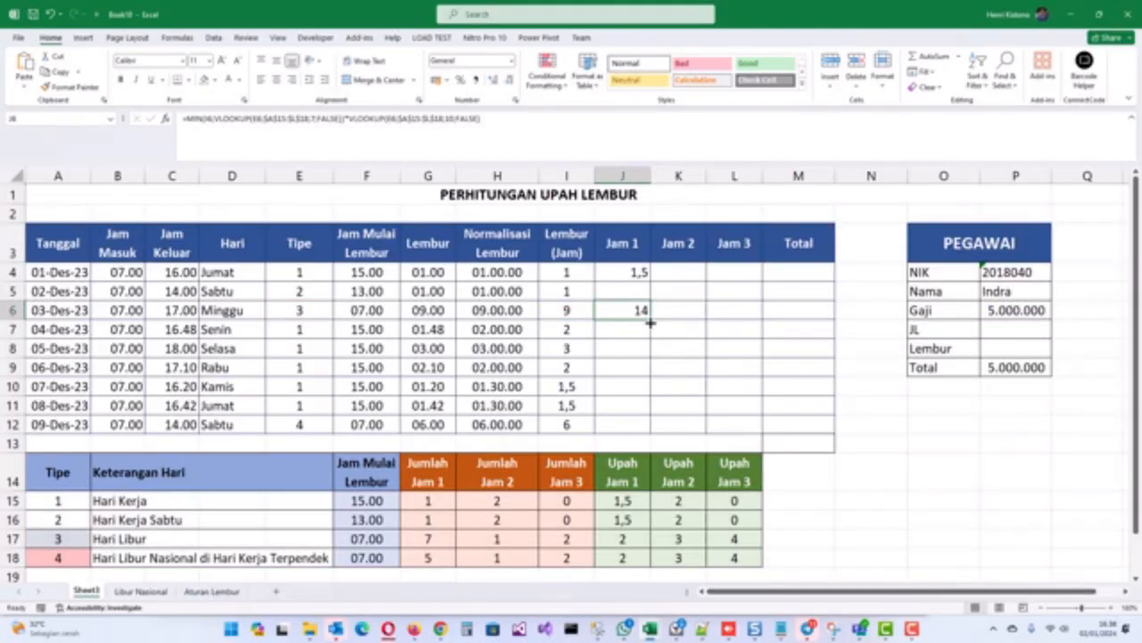
pyautogui.moveTo(651, 323); pyautogui.dragTo(649, 432)
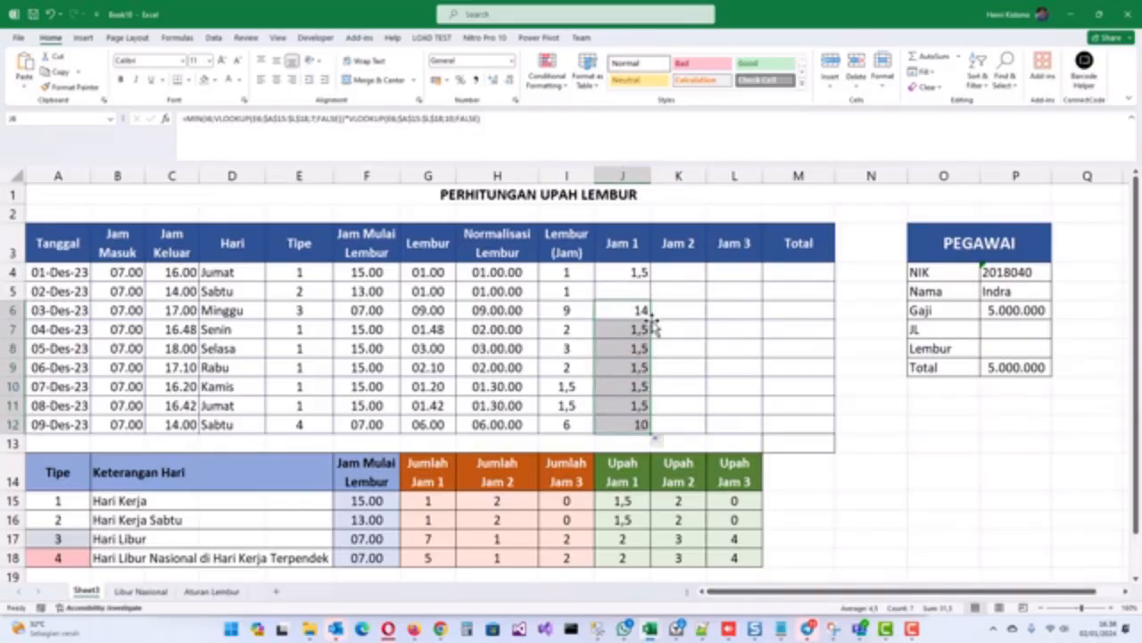
pyautogui.click(629, 312)
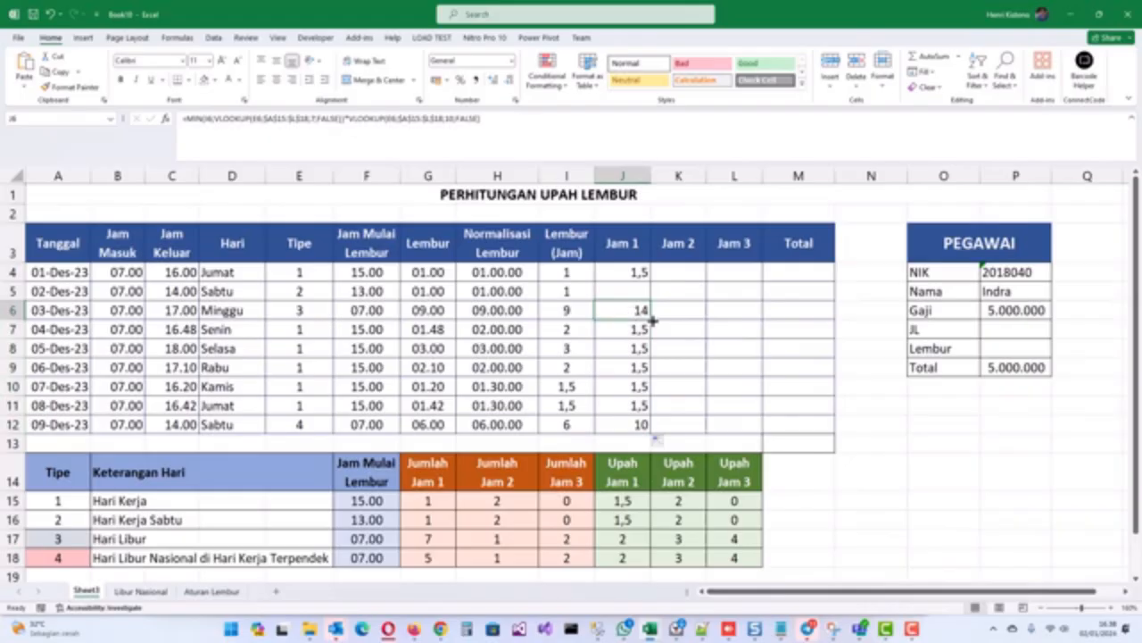
pyautogui.moveTo(653, 323); pyautogui.dragTo(650, 284)
pyautogui.click(610, 291)
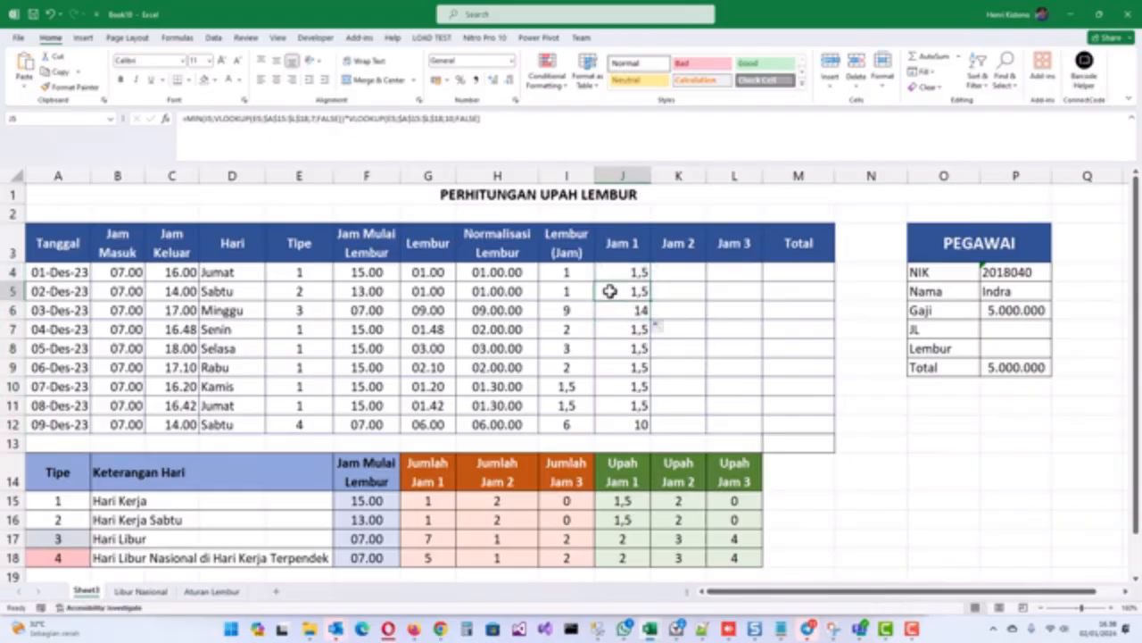
# Step: Check the Jam 1 result in J12 against the overtime hours in I12 and the type 4 hour limit and rate in row 18
pyautogui.click(629, 424)
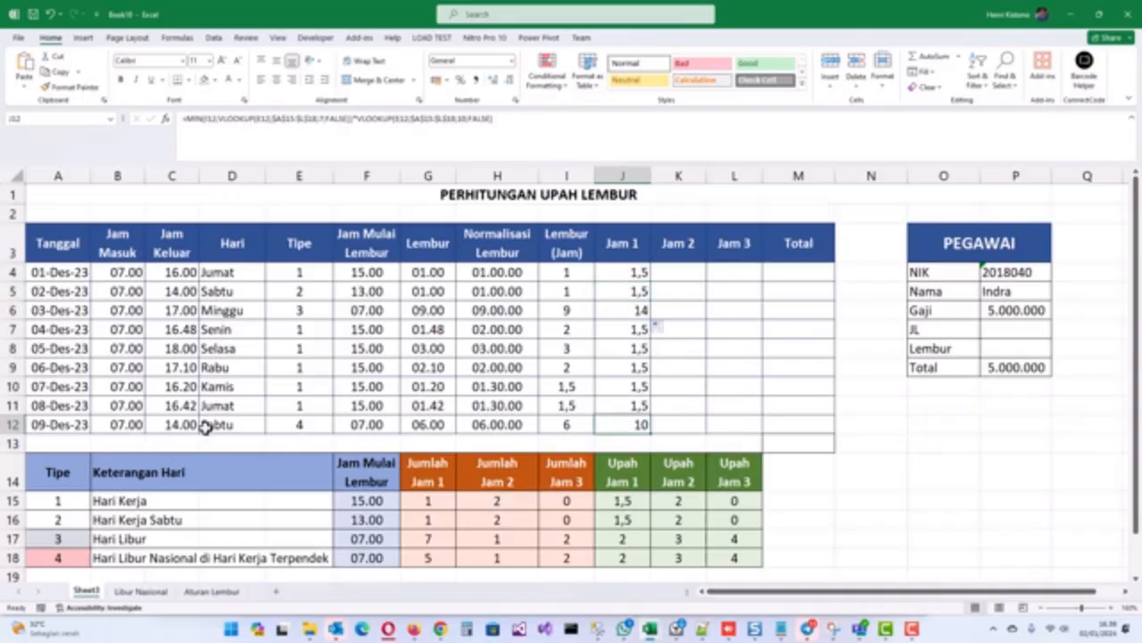
pyautogui.click(571, 426)
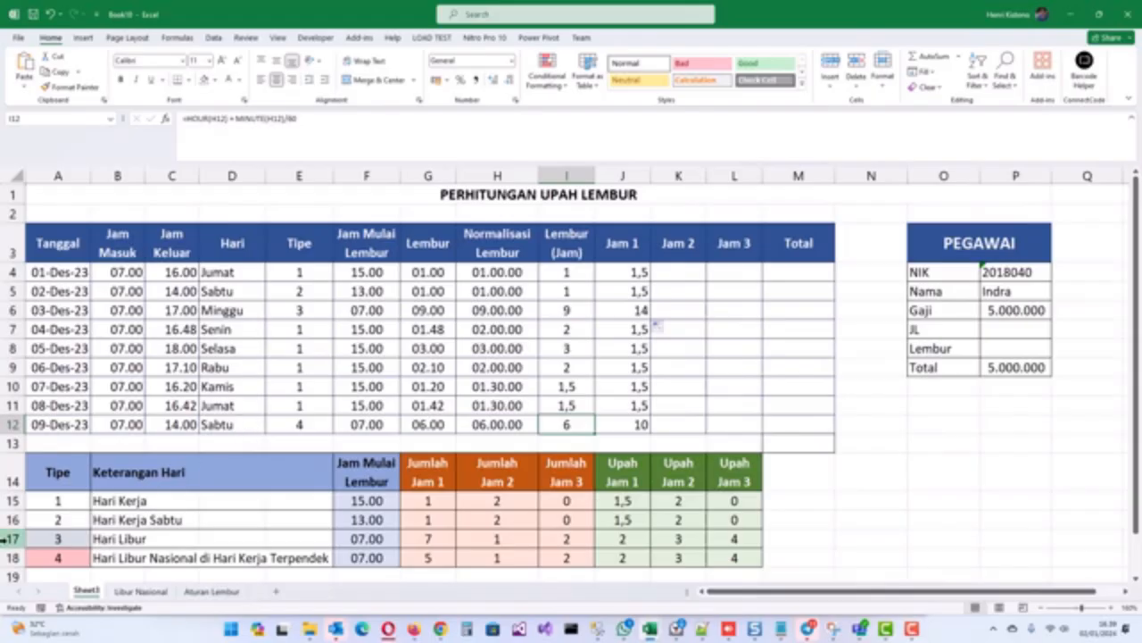
pyautogui.click(9, 540)
pyautogui.click(13, 558)
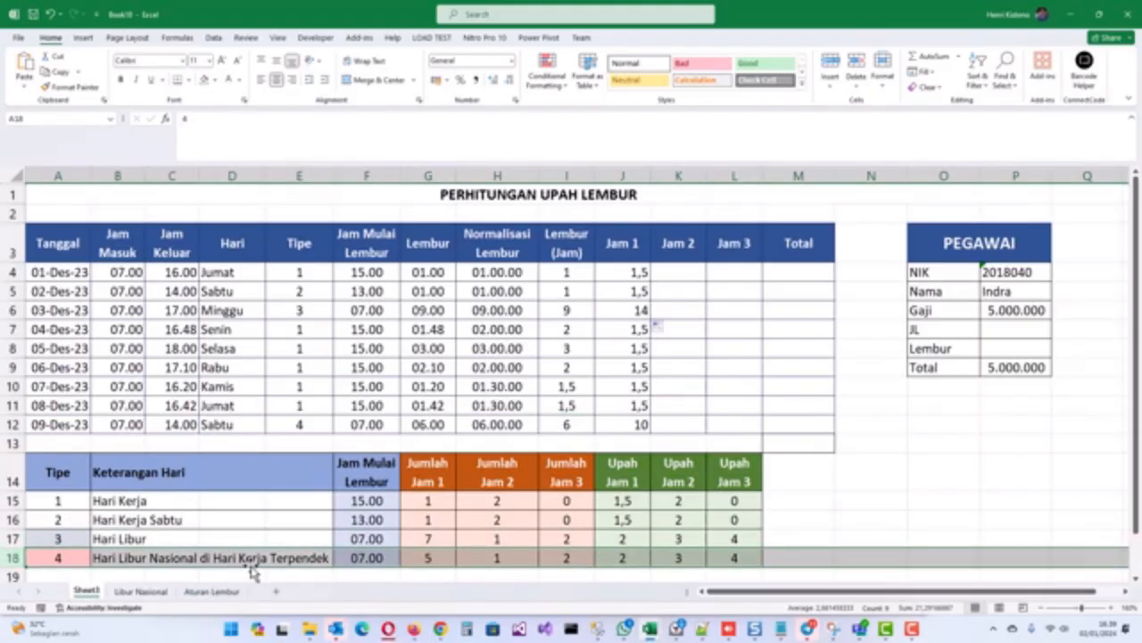
pyautogui.click(581, 425)
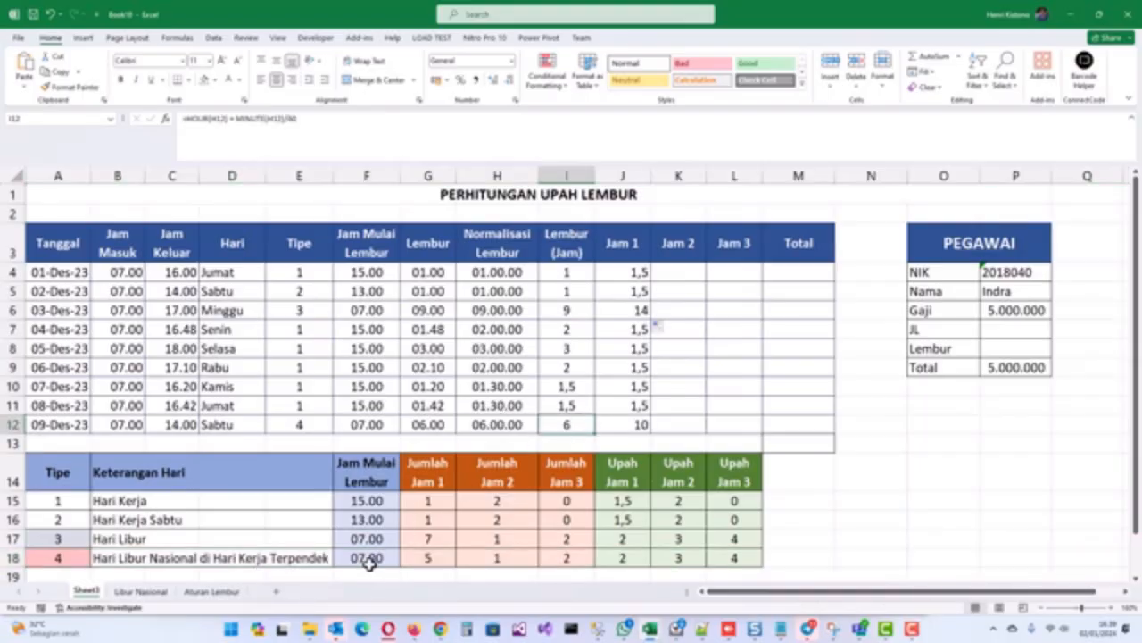
pyautogui.click(435, 558)
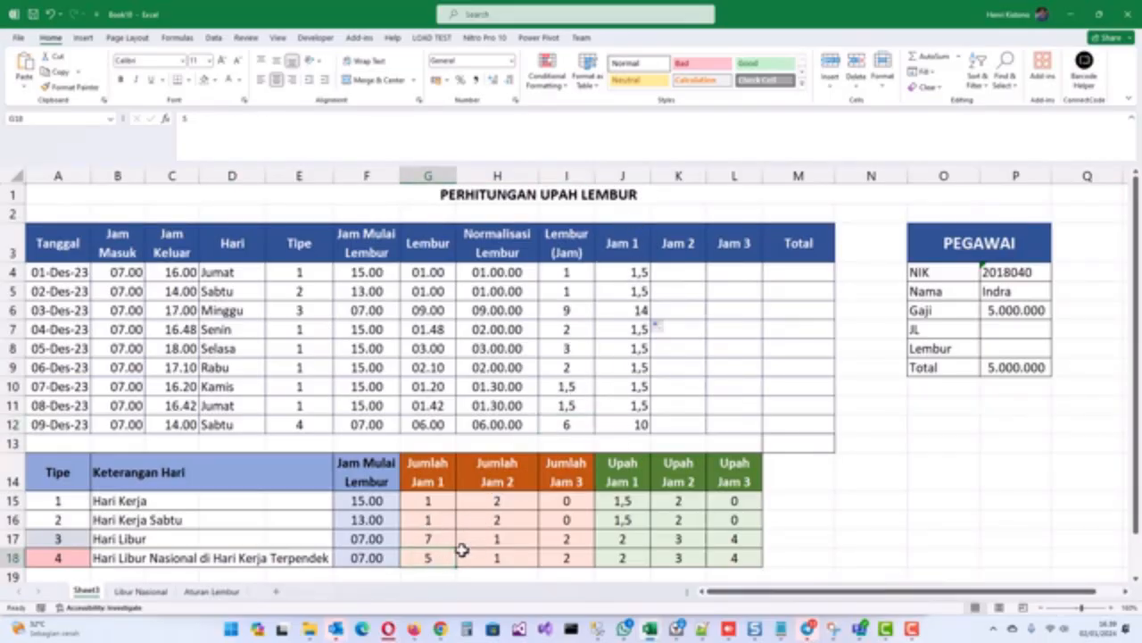
pyautogui.click(625, 560)
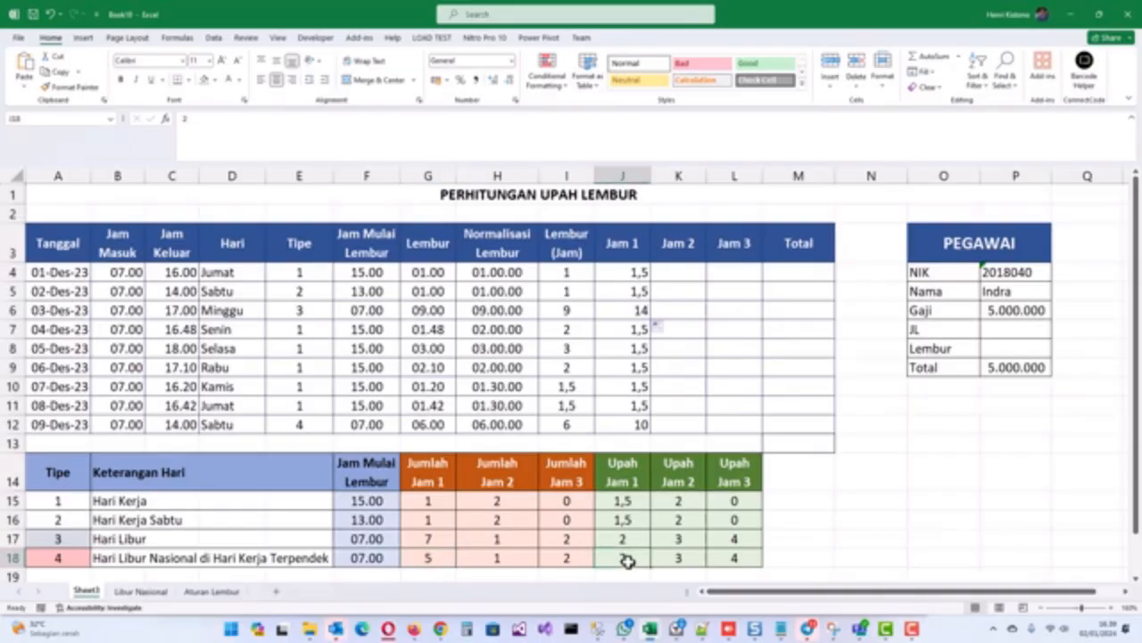
pyautogui.click(628, 423)
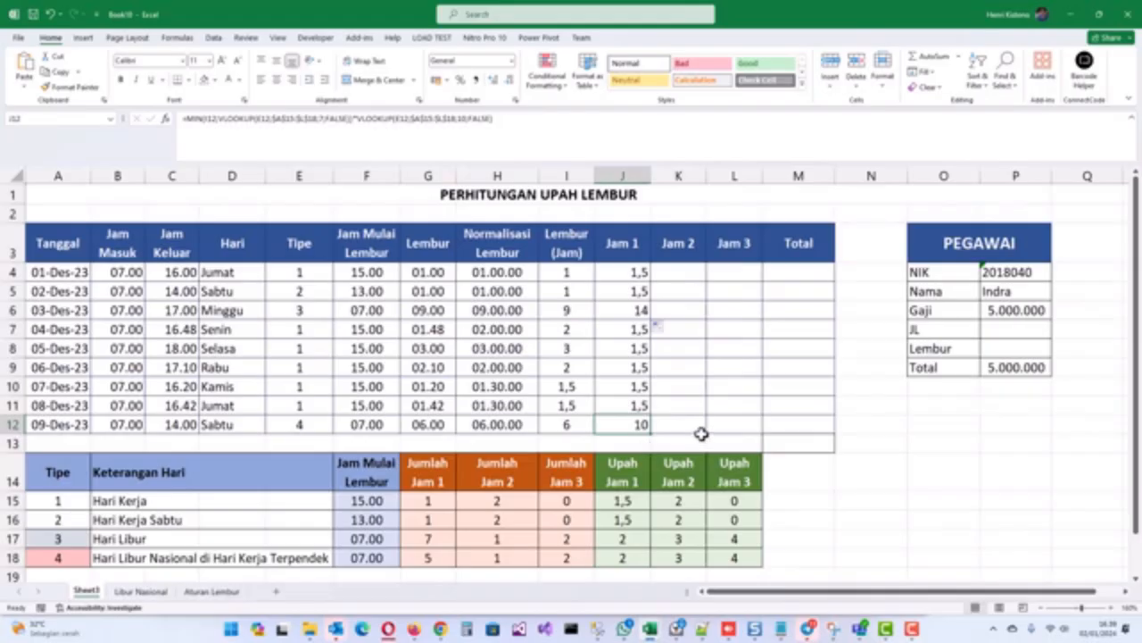
# Step: Start the Jam 2 formula in K8 with MIN, using I8-G15 as its first argument
pyautogui.click(677, 243)
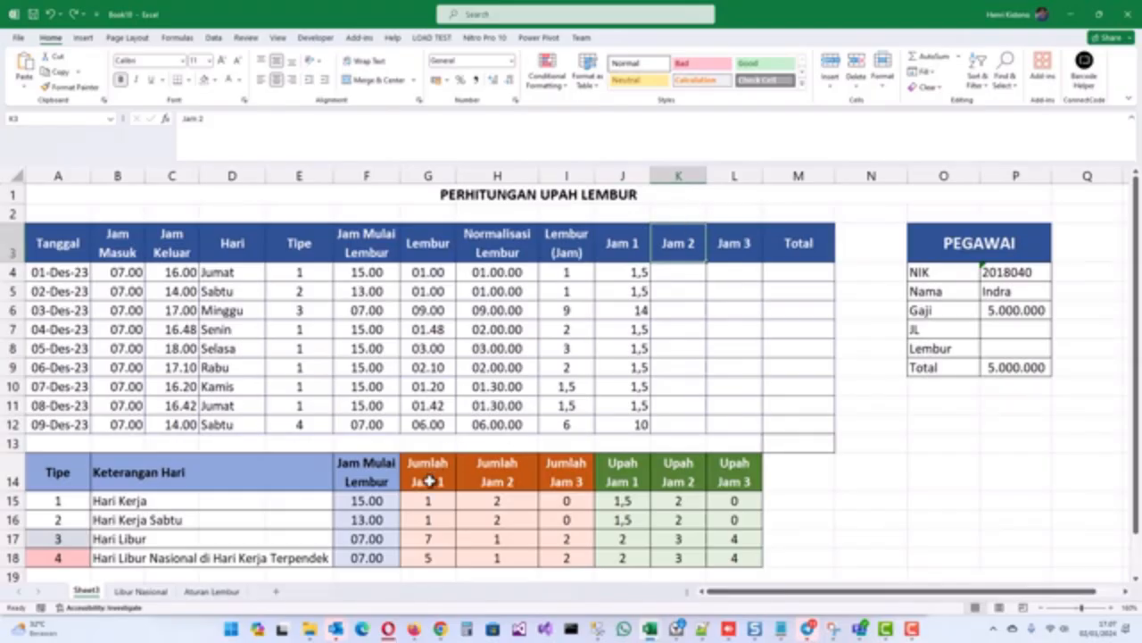
pyautogui.moveTo(430, 481); pyautogui.dragTo(429, 554)
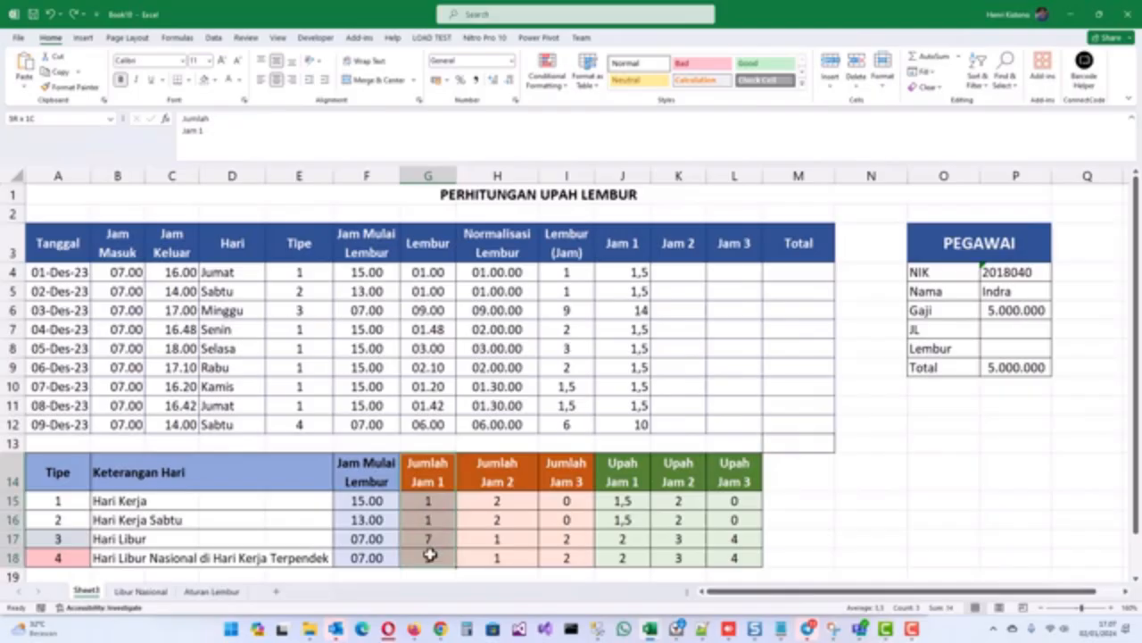
pyautogui.click(627, 267)
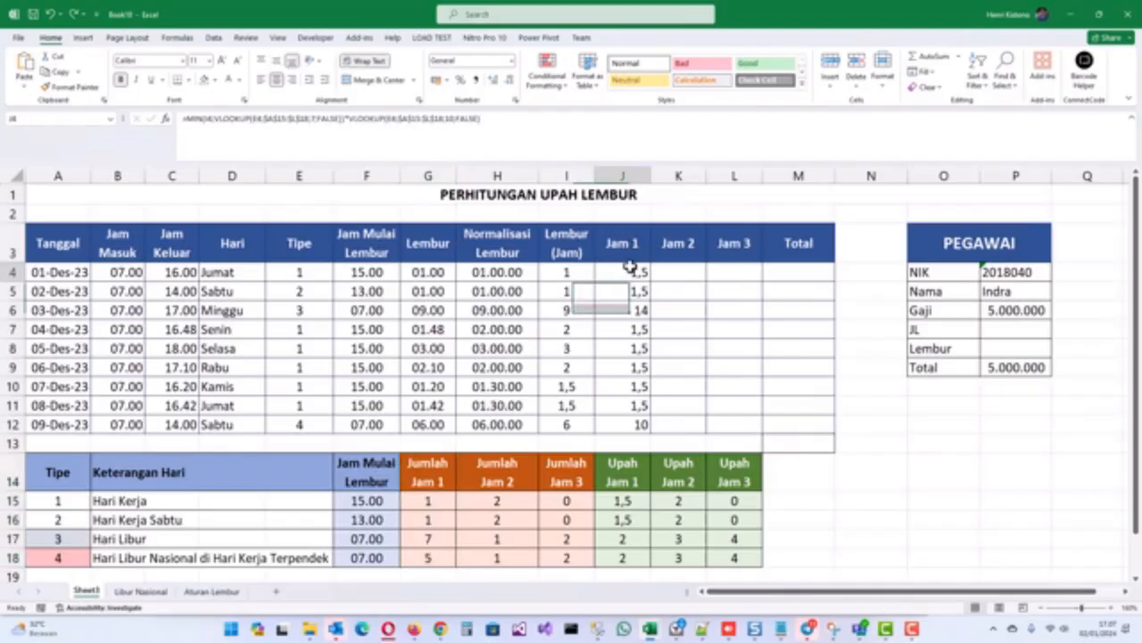
pyautogui.click(675, 347)
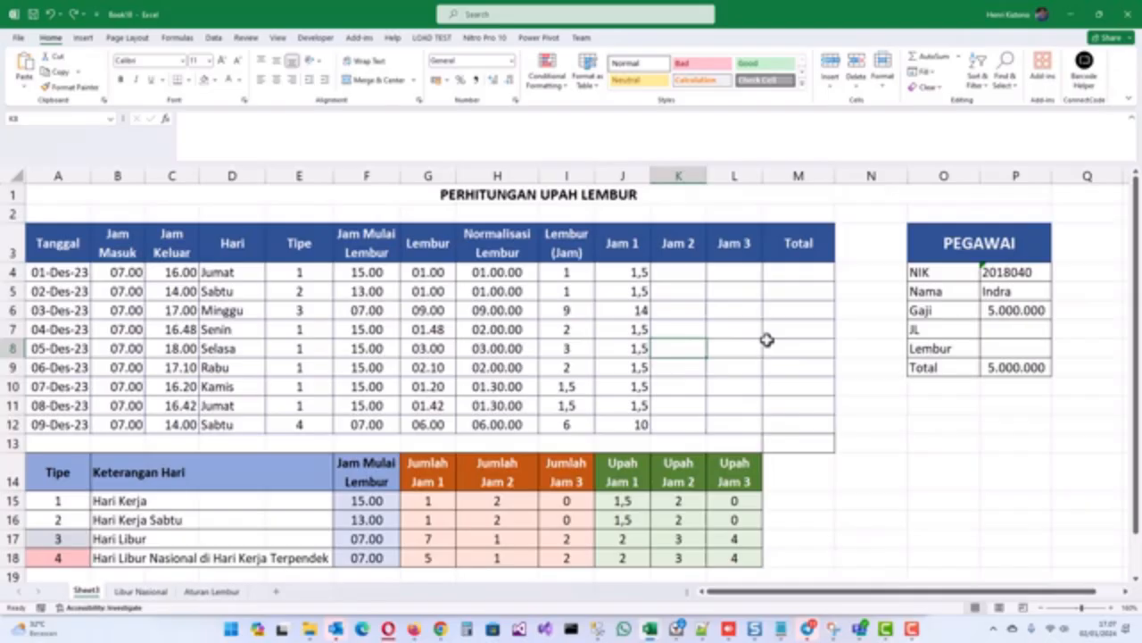
pyautogui.write('=m')
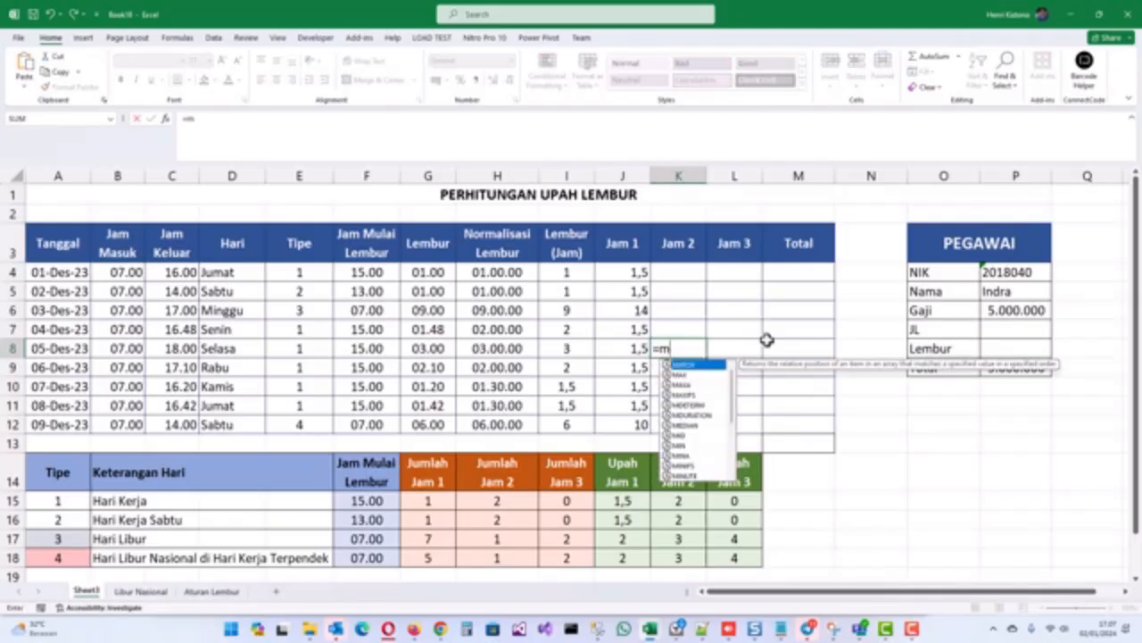
pyautogui.write('in(')
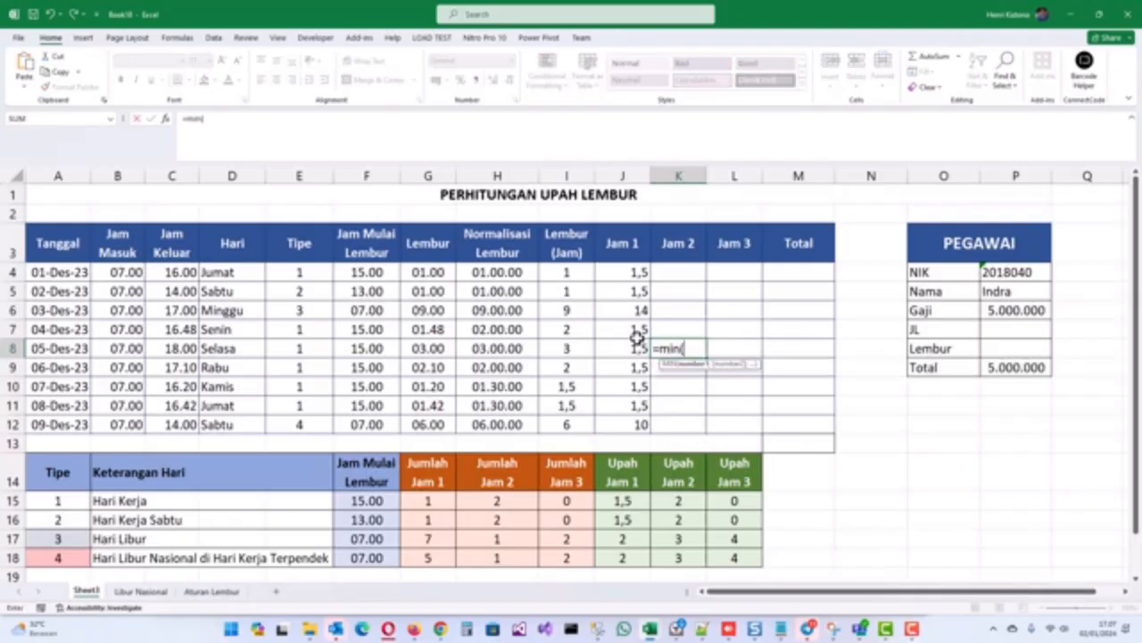
pyautogui.click(568, 347)
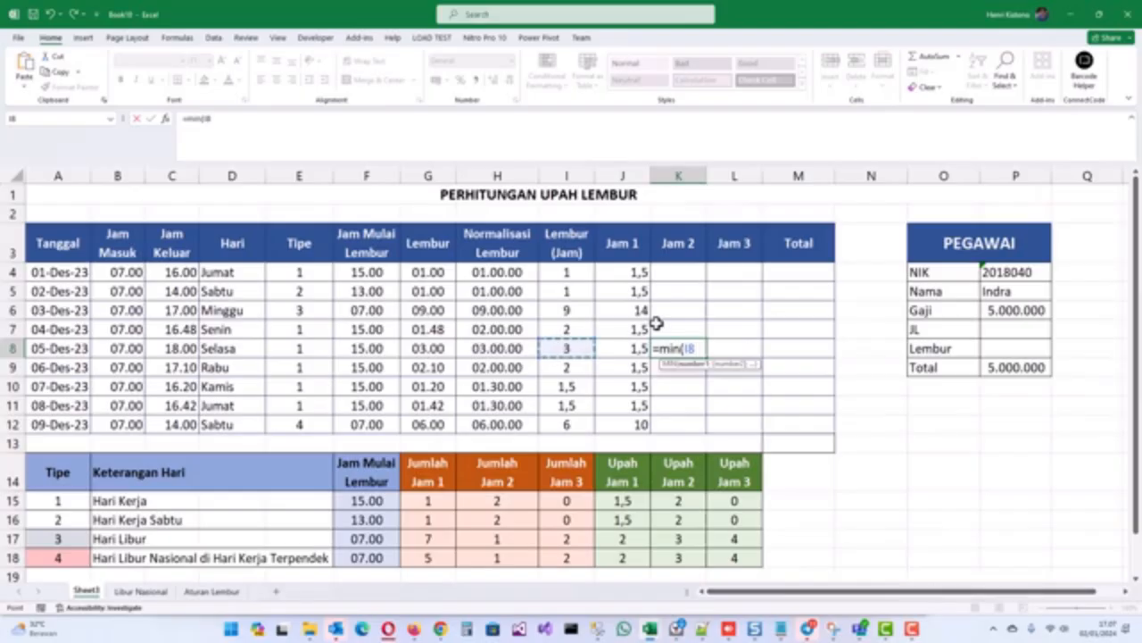
pyautogui.write('-')
pyautogui.click(431, 502)
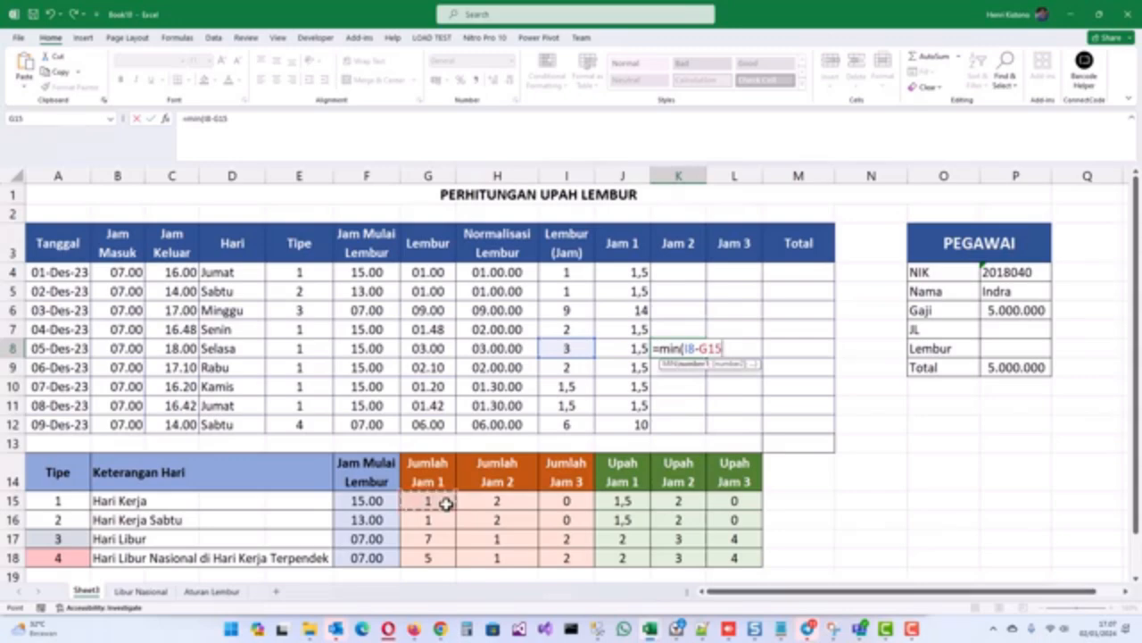
# Step: Complete the K8 formula with H15 as the second MIN argument, multiplied by the Jam 2 rate in K15
pyautogui.write(';')
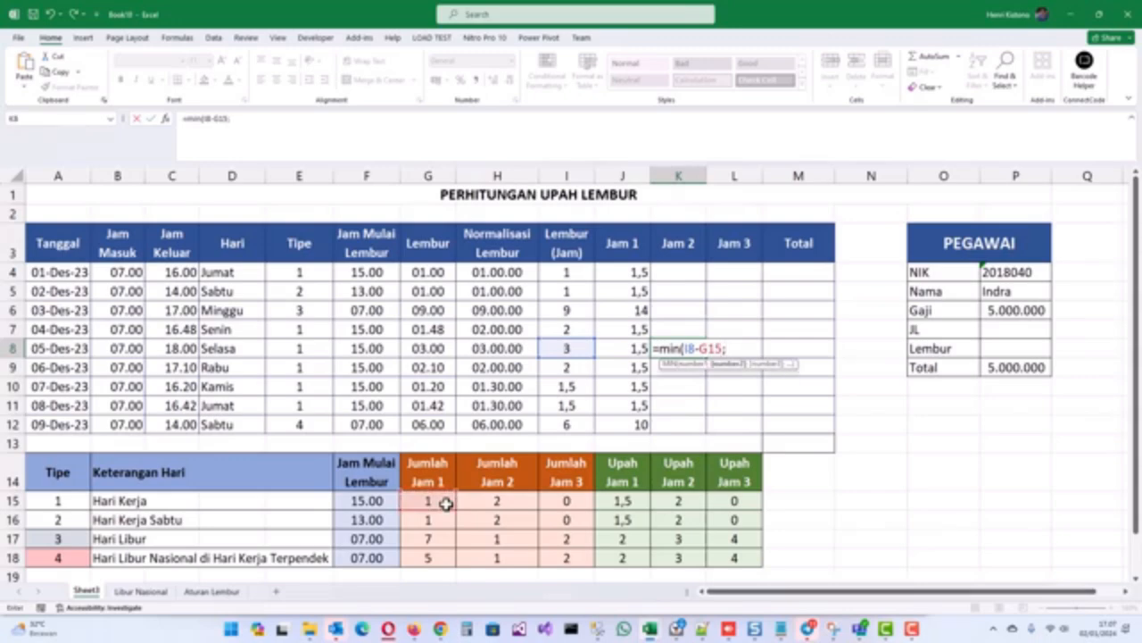
pyautogui.click(508, 502)
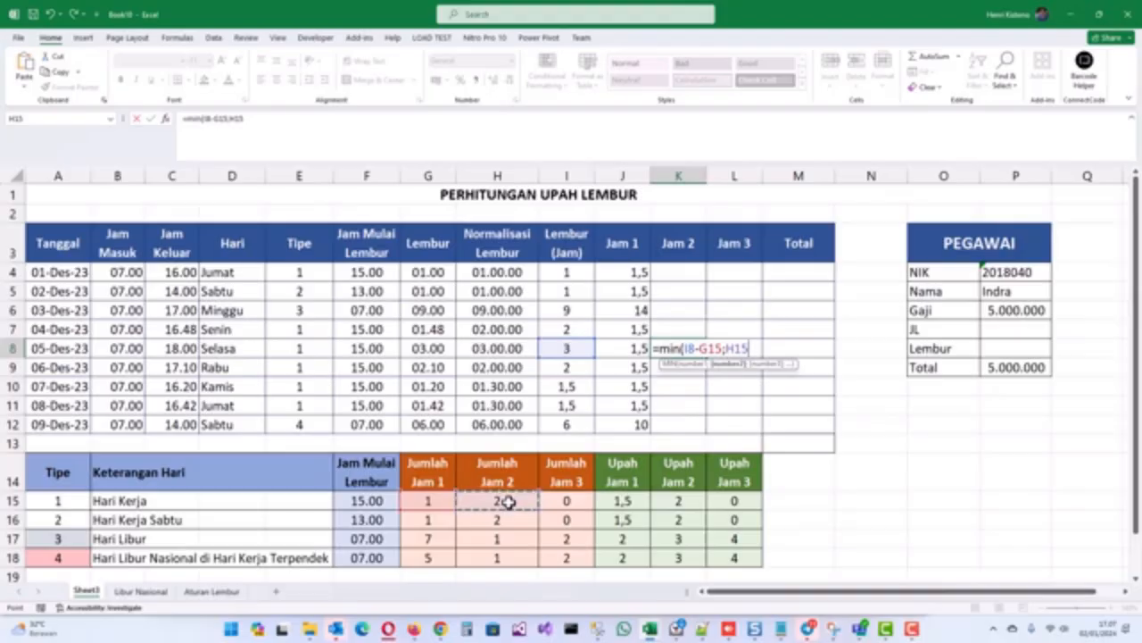
pyautogui.write(')*')
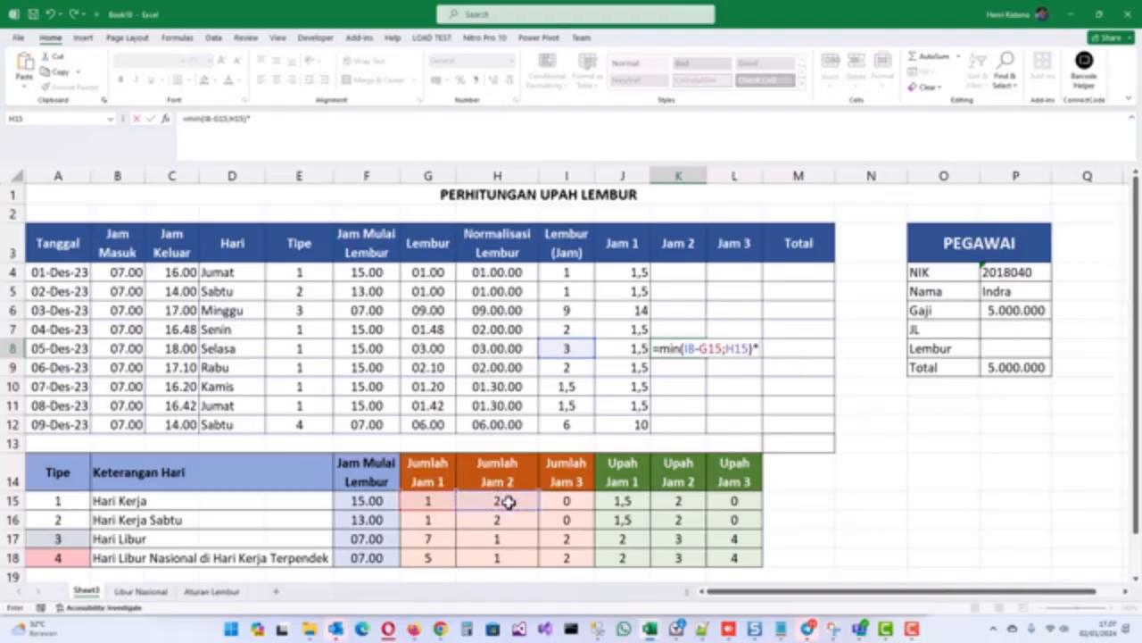
pyautogui.click(682, 501)
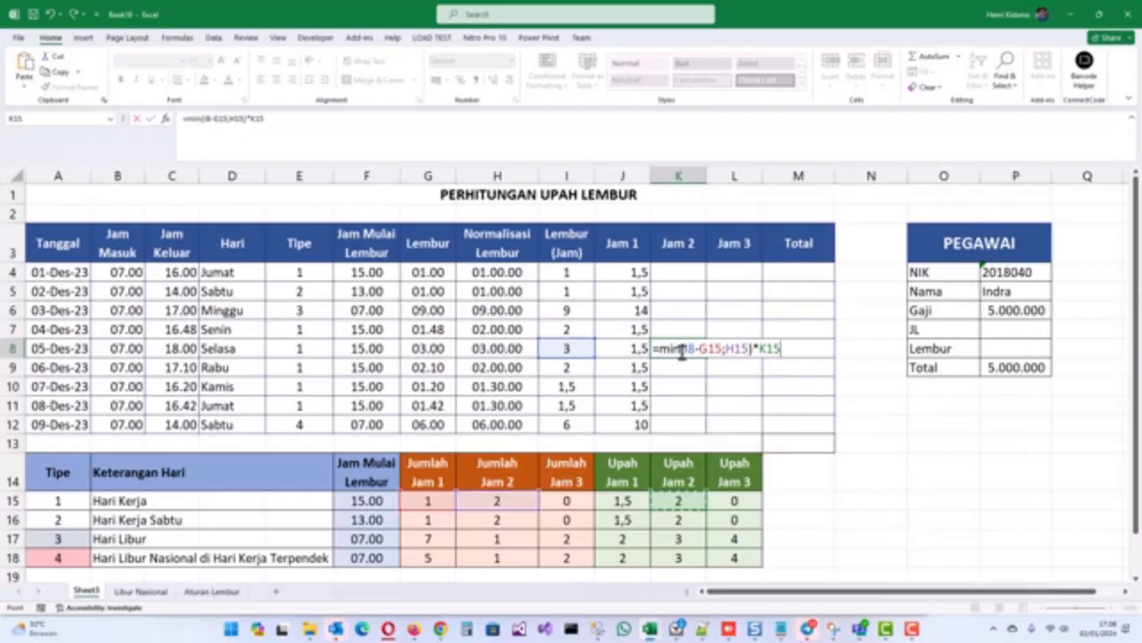
pyautogui.moveTo(683, 348); pyautogui.dragTo(725, 348)
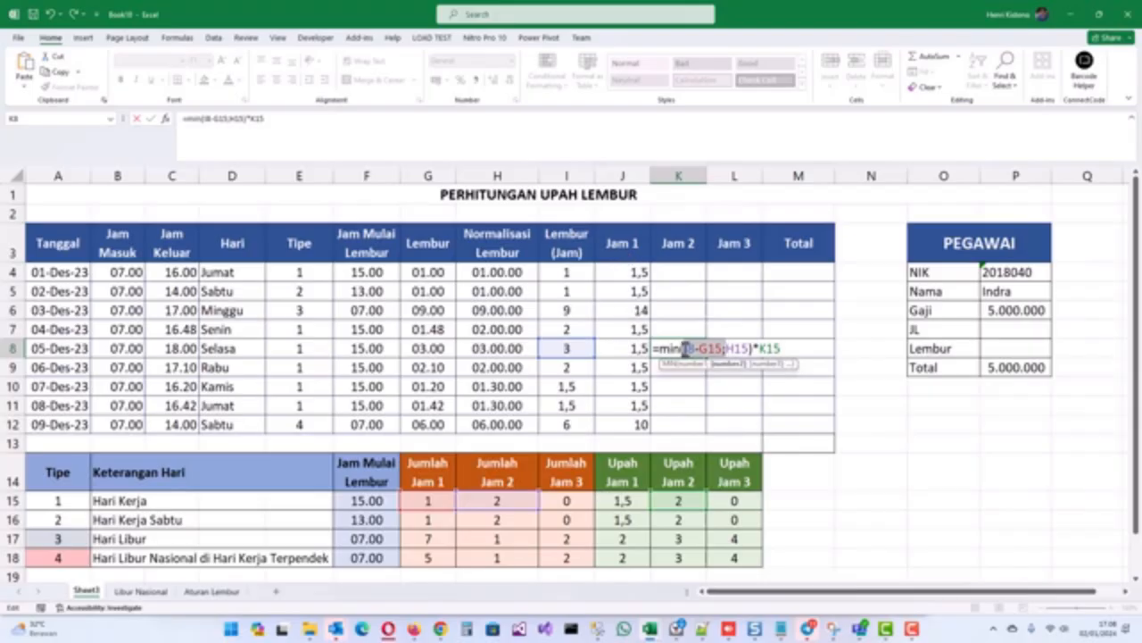
pyautogui.moveTo(684, 348); pyautogui.dragTo(719, 348)
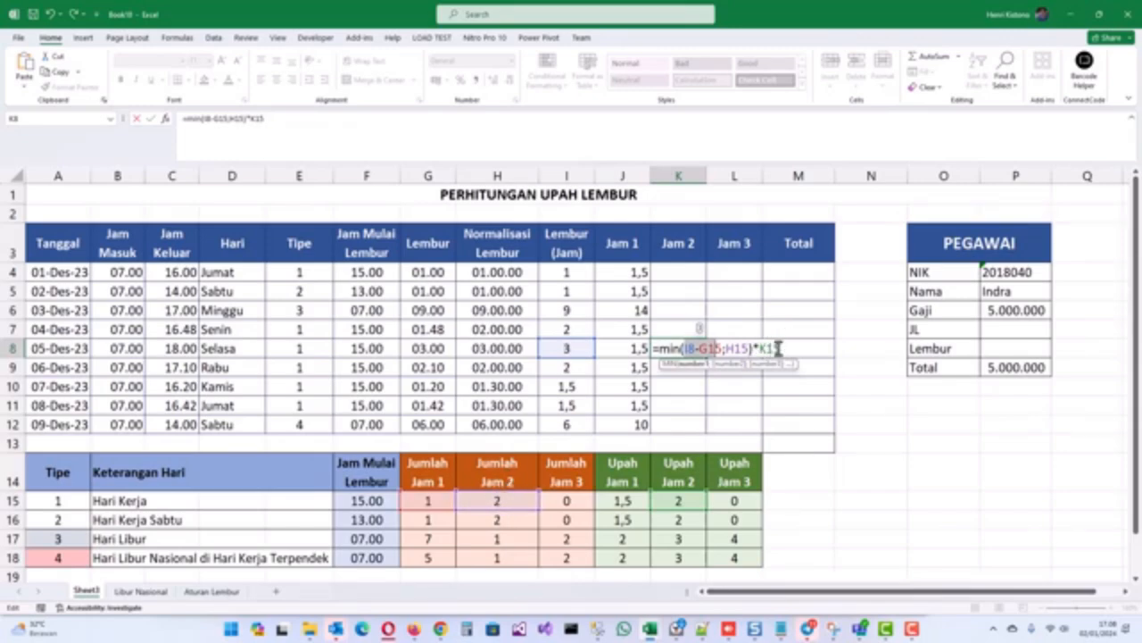
pyautogui.press('Return')
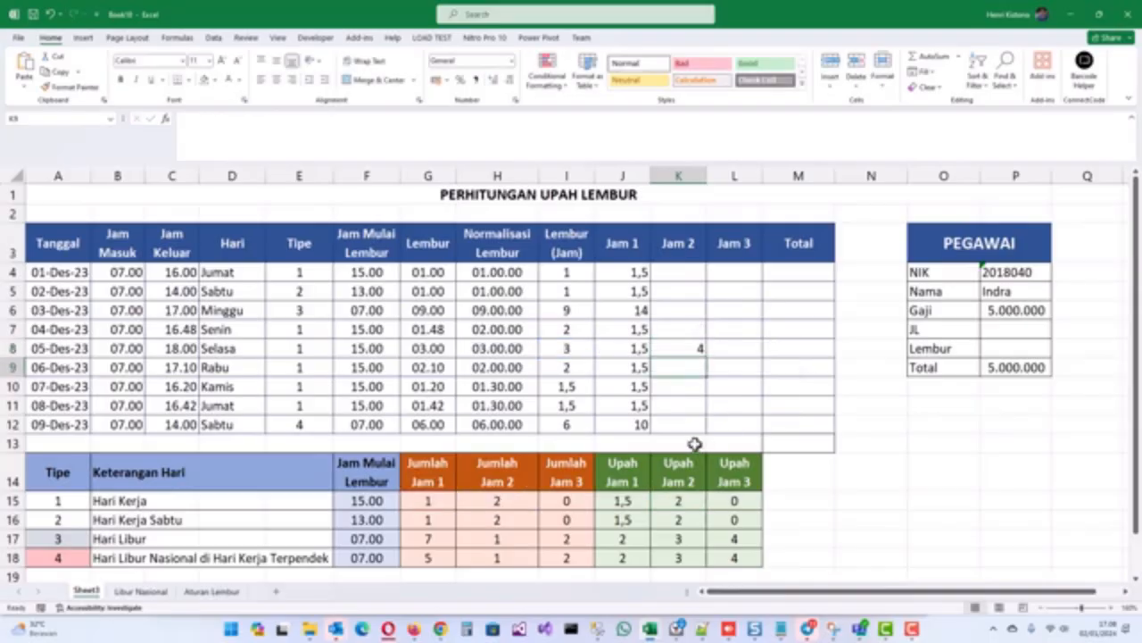
pyautogui.click(693, 348)
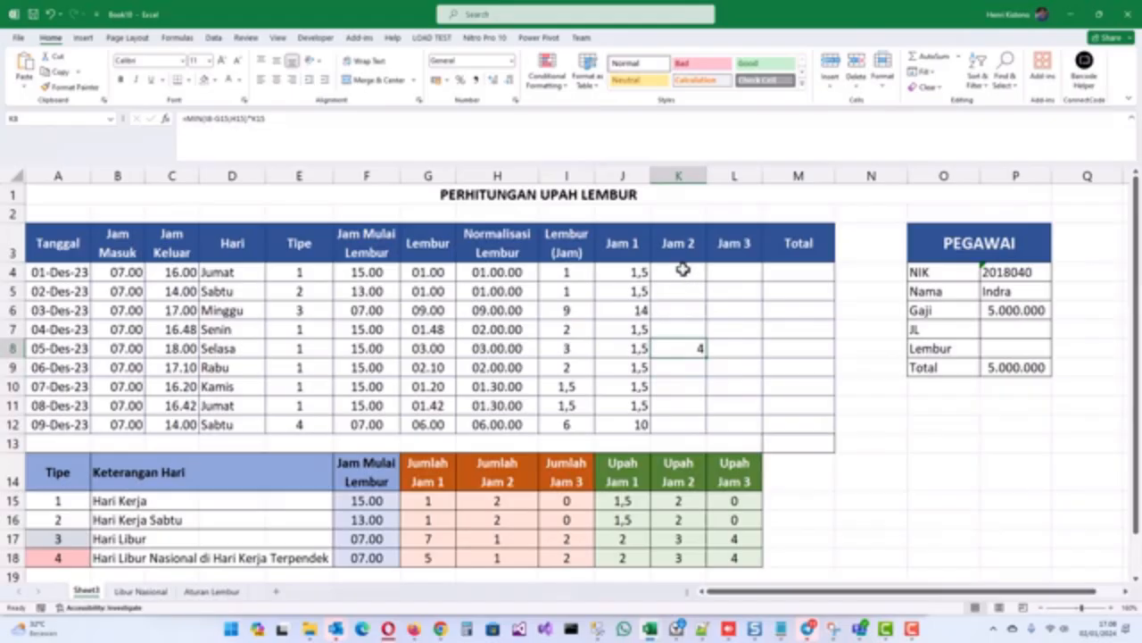
pyautogui.doubleClick(693, 348)
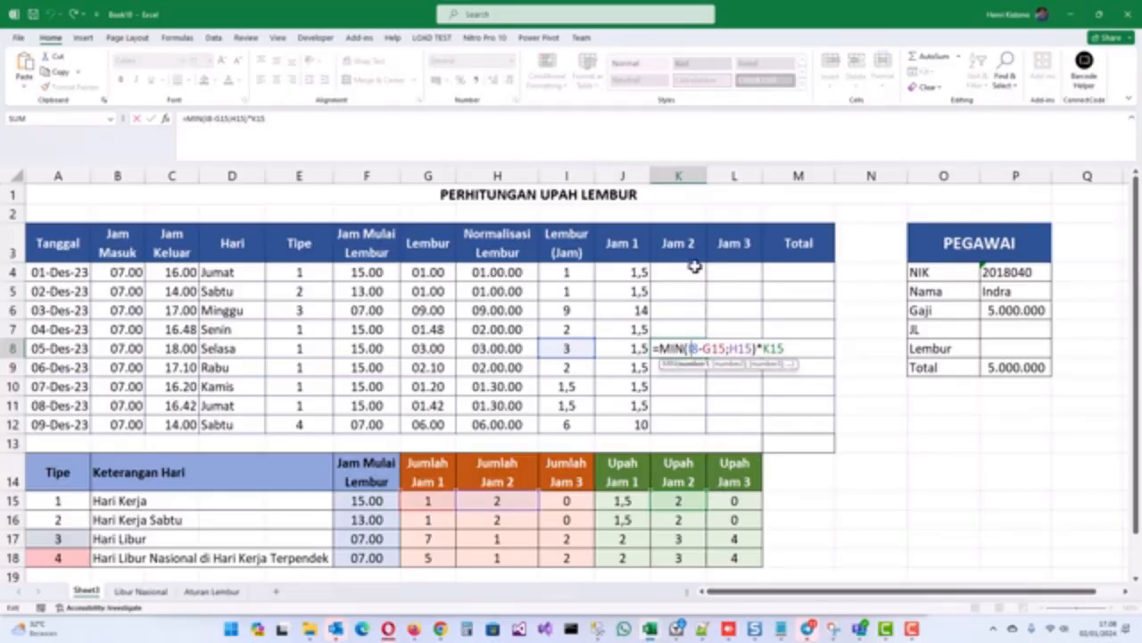
pyautogui.press('Escape')
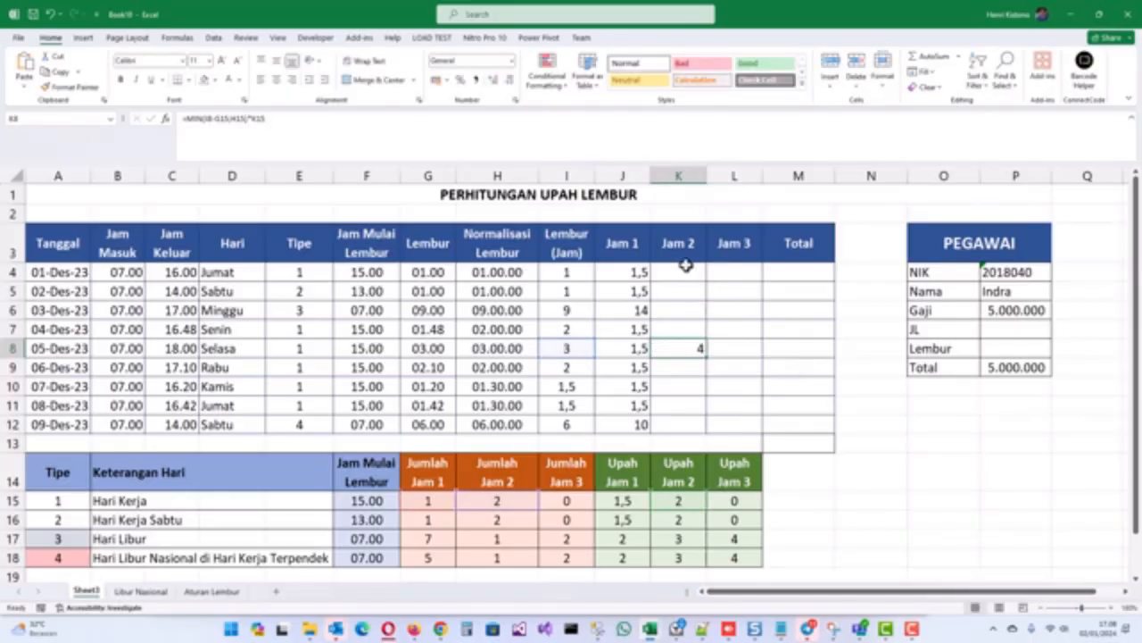
# Step: Set the Jam Keluar time for 01-Des-23 in C4 to 15.30 and check the overtime hours in I4
pyautogui.click(170, 268)
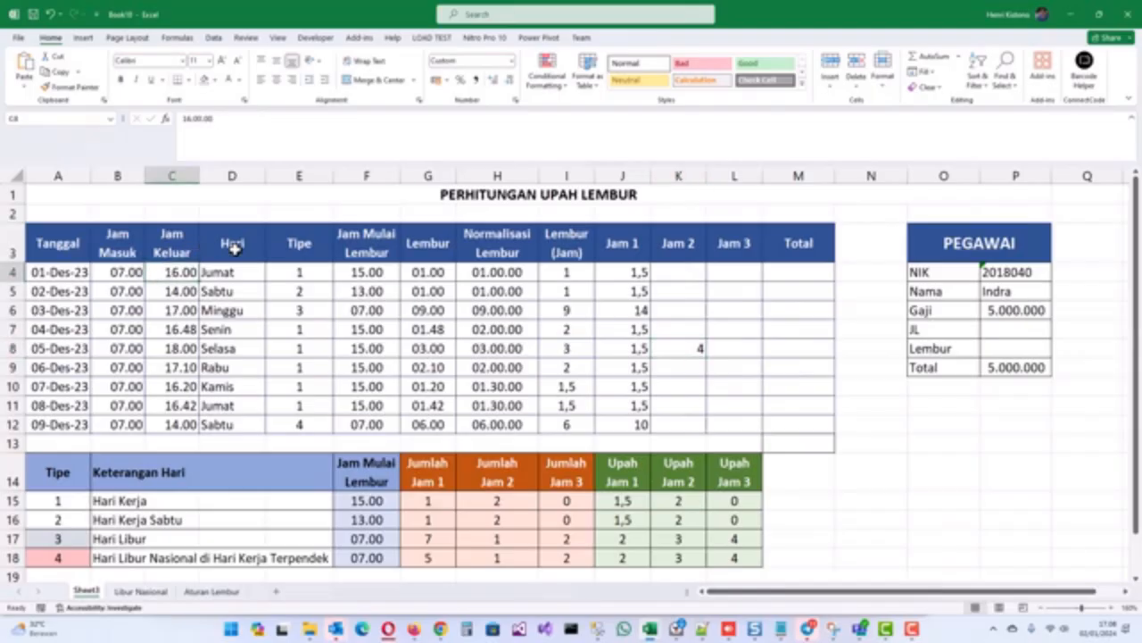
pyautogui.write('15.30')
pyautogui.hotkey('ctrl', 'Return')
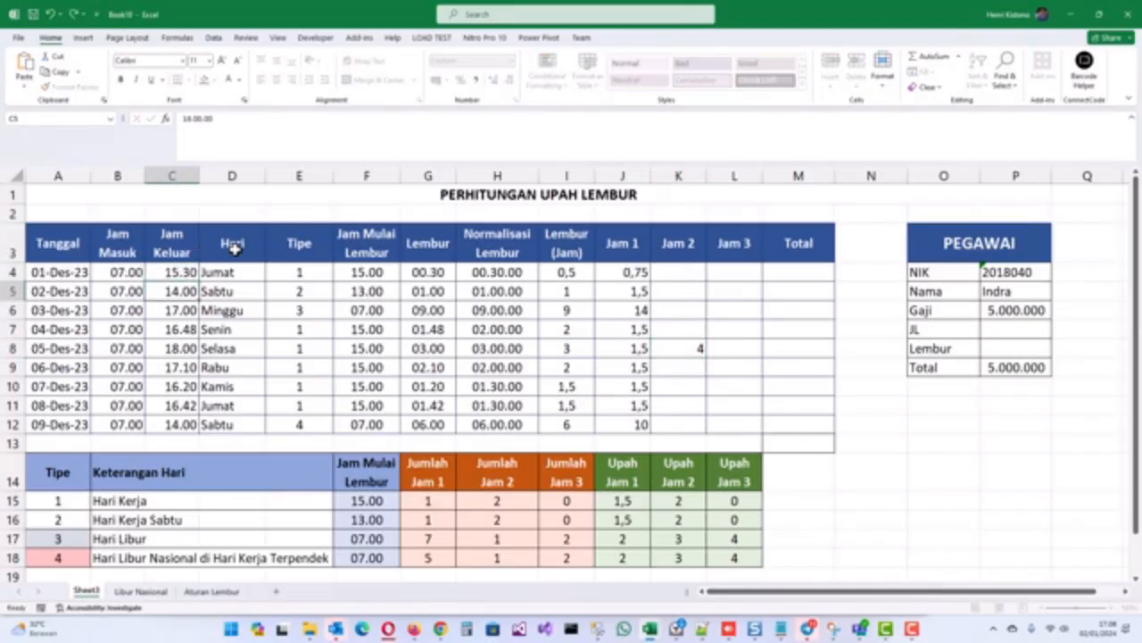
pyautogui.click(562, 273)
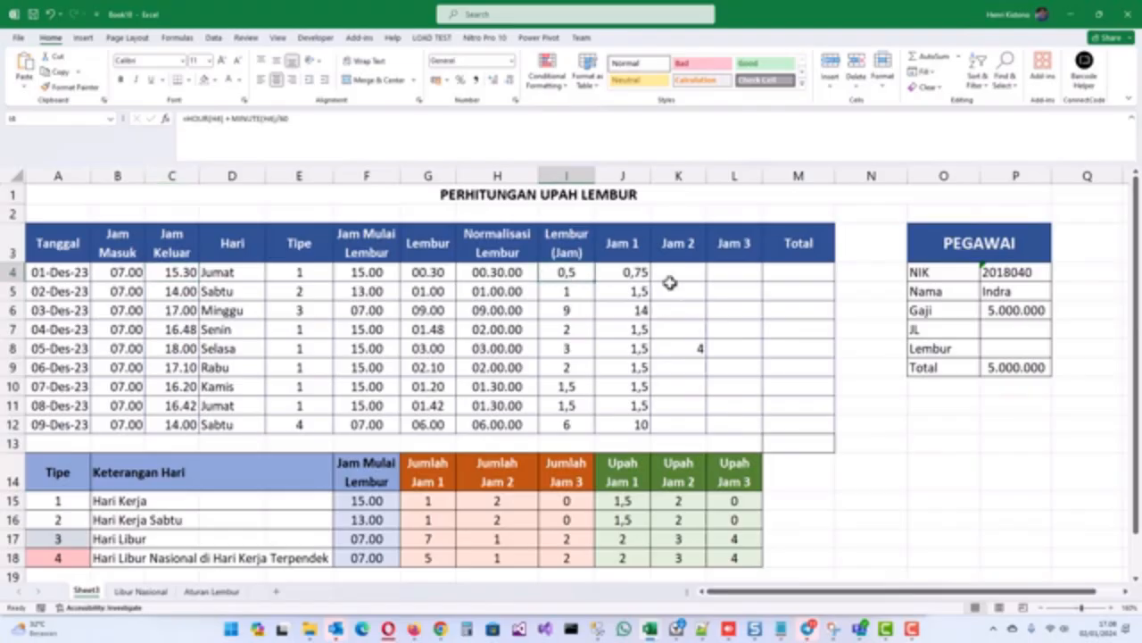
# Step: Enter the Jam 2 formula =MIN(I4-G15;H15)*K15 in K4
pyautogui.click(680, 272)
pyautogui.click(680, 271)
pyautogui.write('=min(')
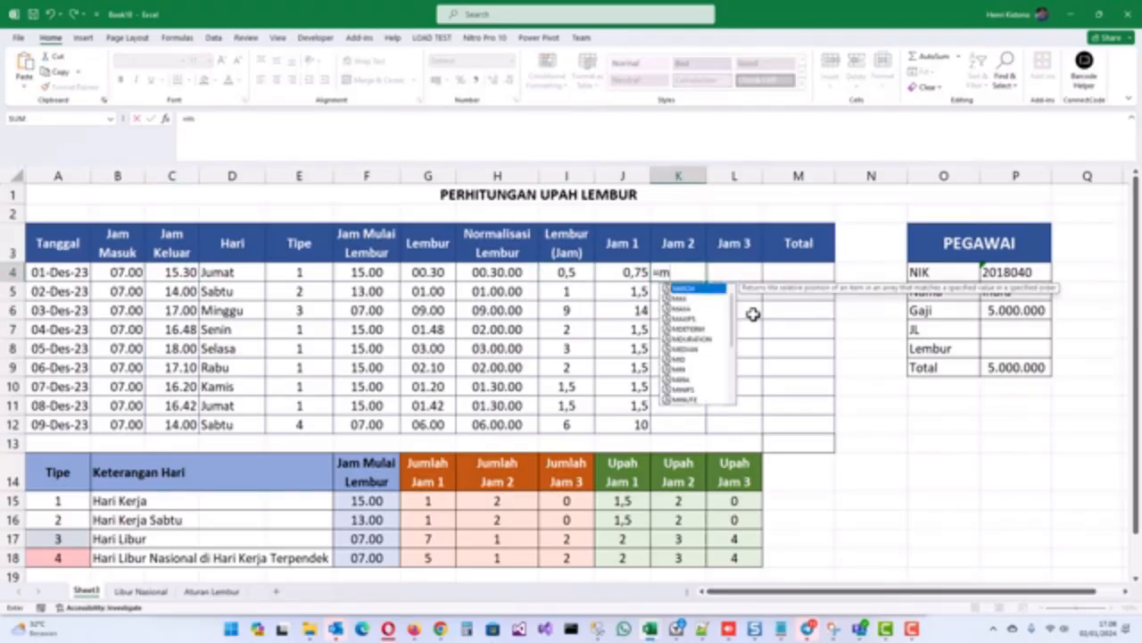
pyautogui.click(568, 272)
pyautogui.write('-')
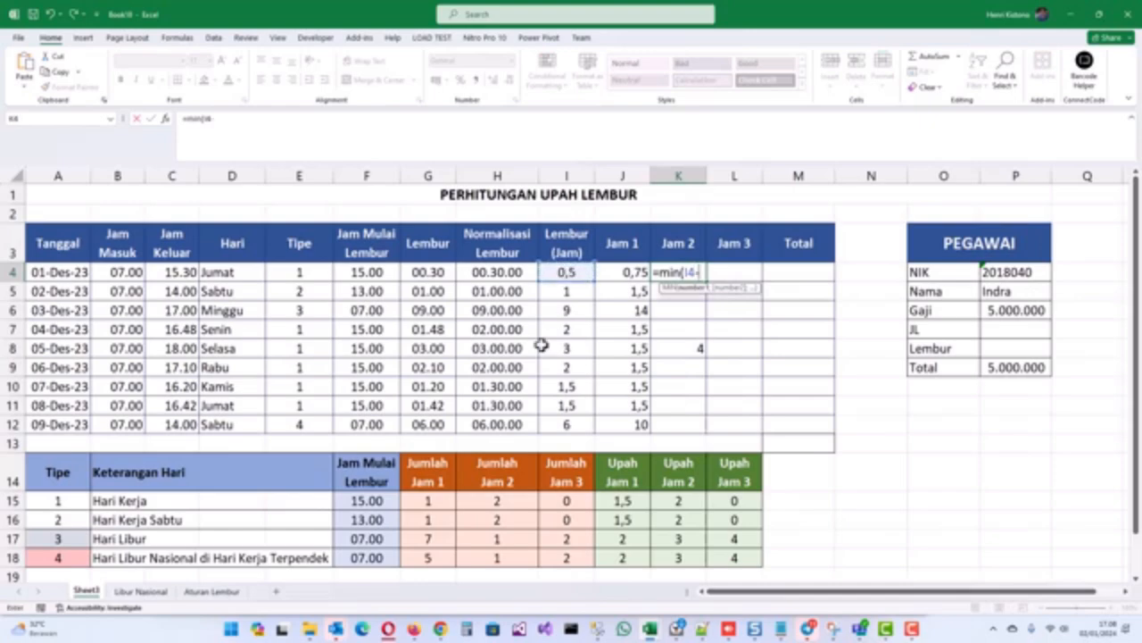
pyautogui.click(432, 500)
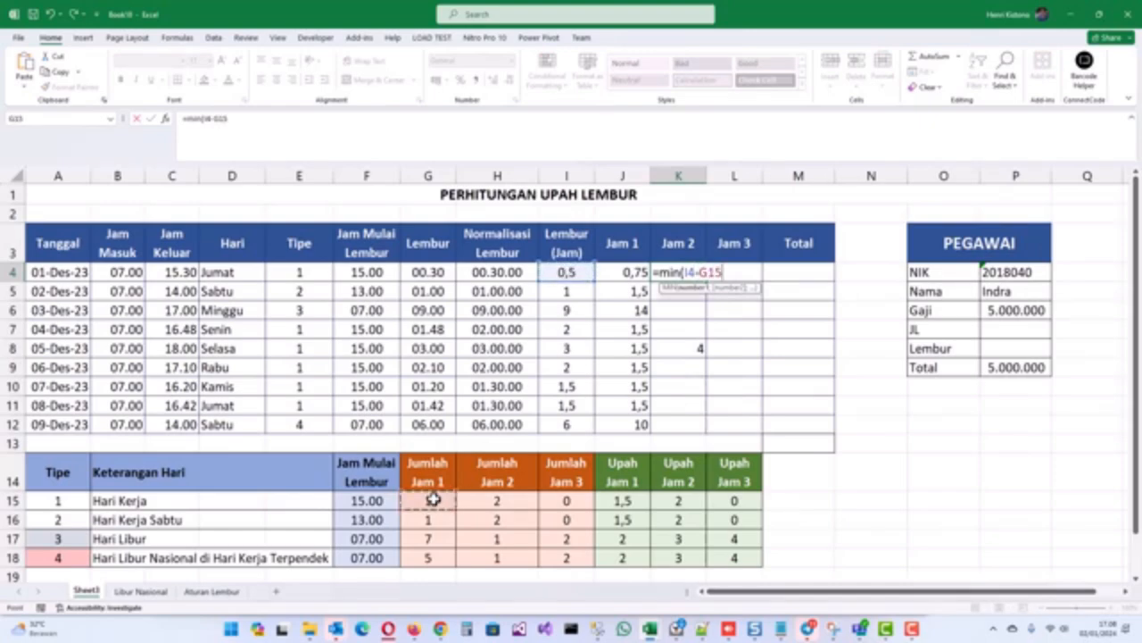
pyautogui.write(';')
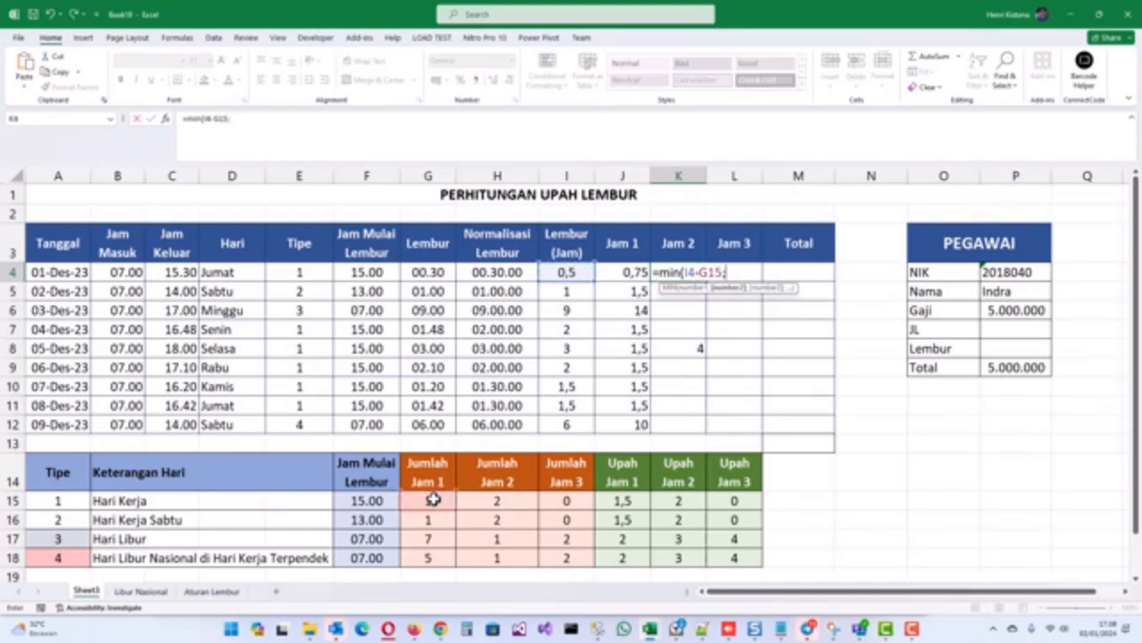
pyautogui.click(517, 501)
pyautogui.write(')*')
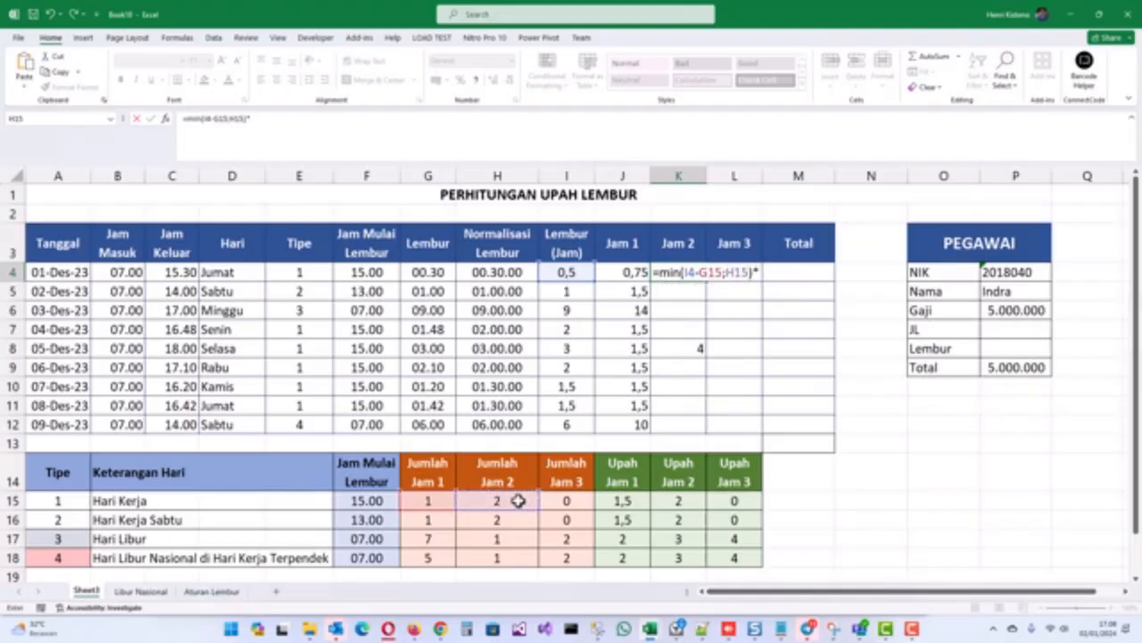
pyautogui.click(684, 497)
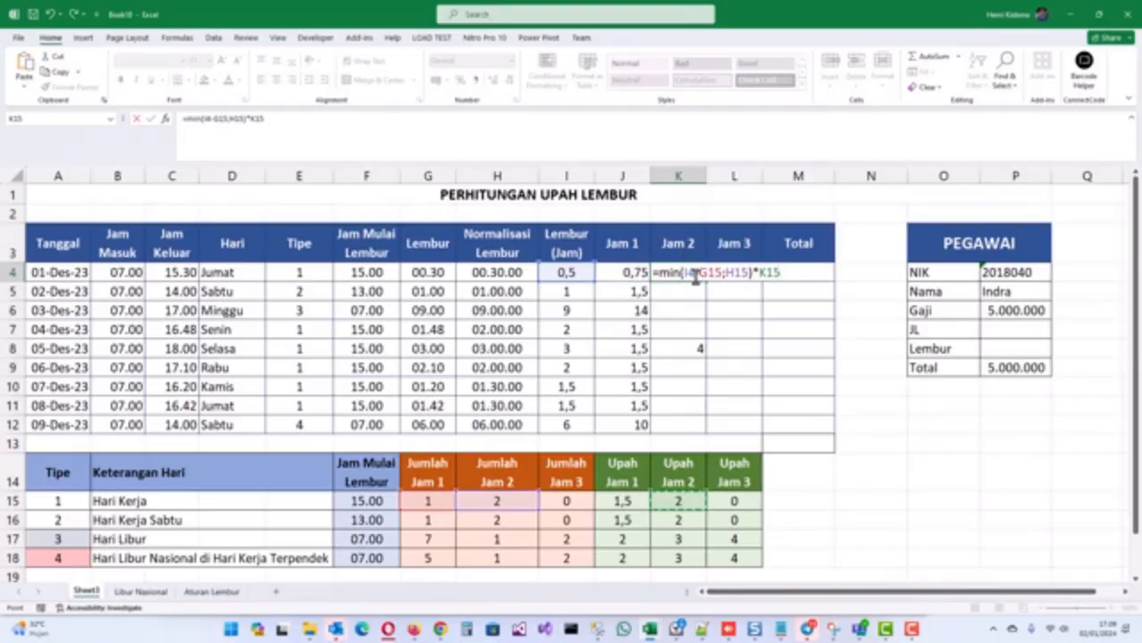
pyautogui.moveTo(692, 275); pyautogui.dragTo(712, 272)
pyautogui.press('Return')
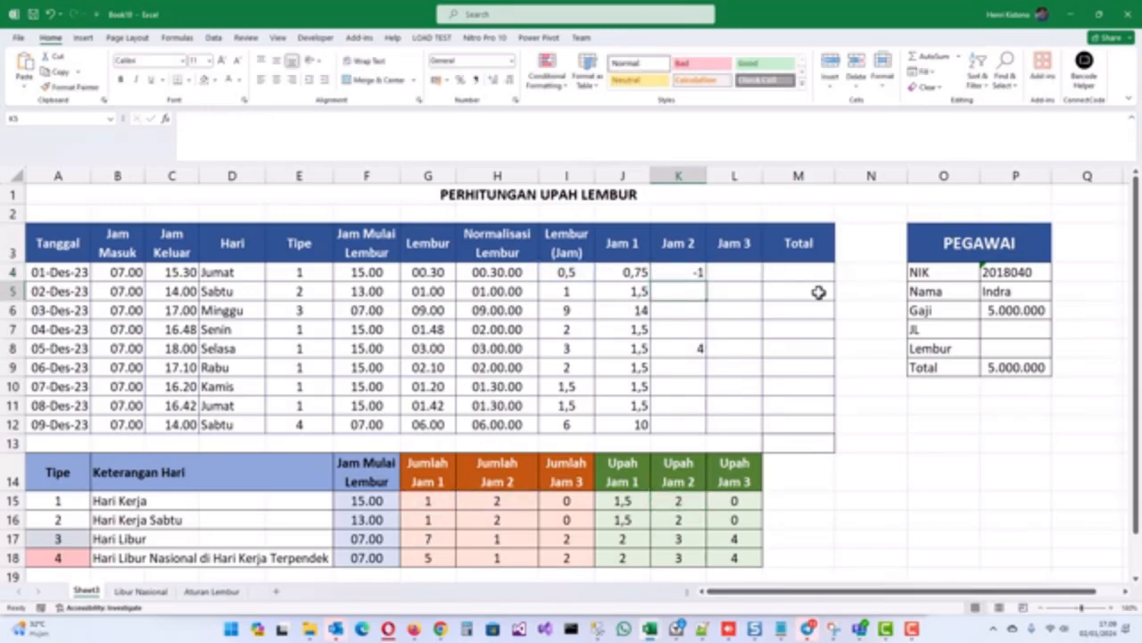
# Step: Wrap I4-G15 in the K4 formula in MAX with 0, making it =MIN(MAX(I4-G15;0);H15)*K15
pyautogui.click(695, 267)
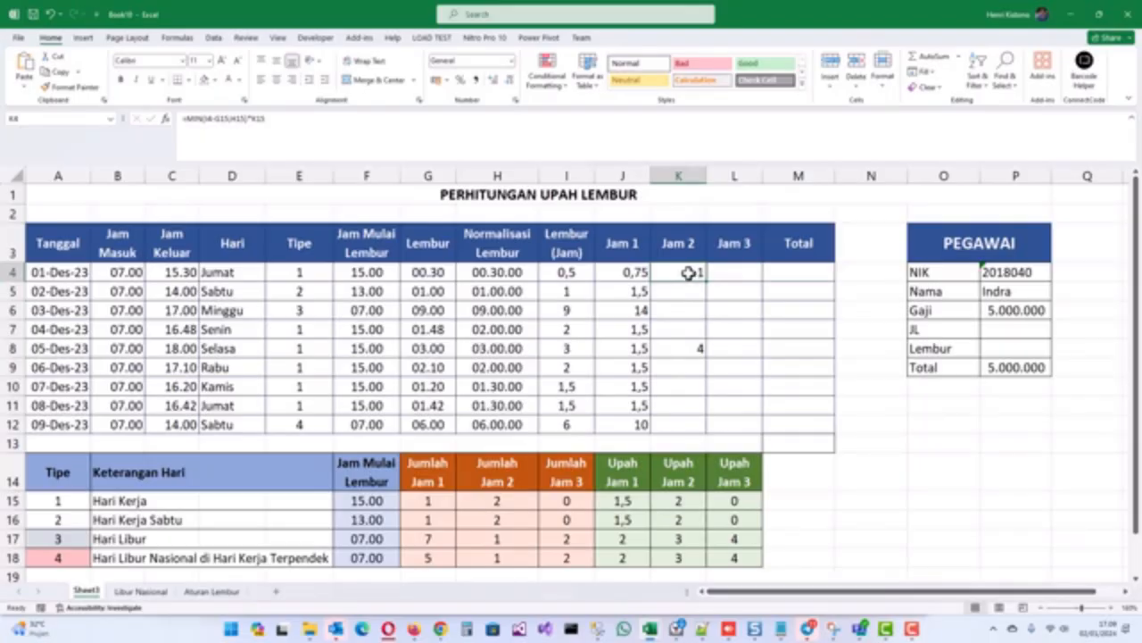
pyautogui.doubleClick(689, 273)
pyautogui.click(688, 274)
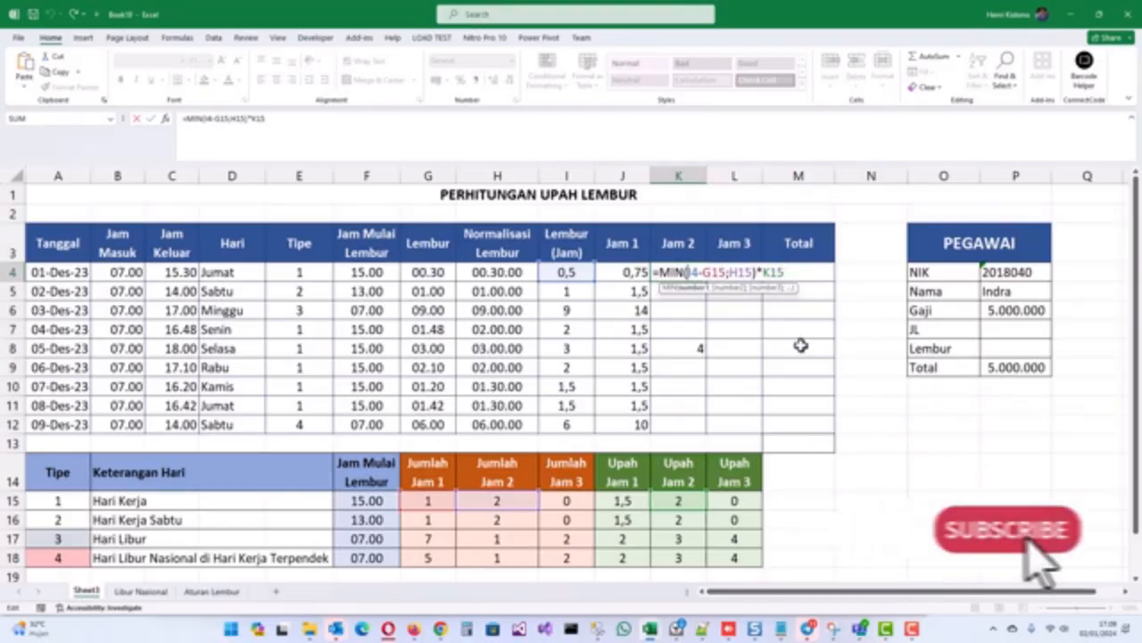
pyautogui.write('max')
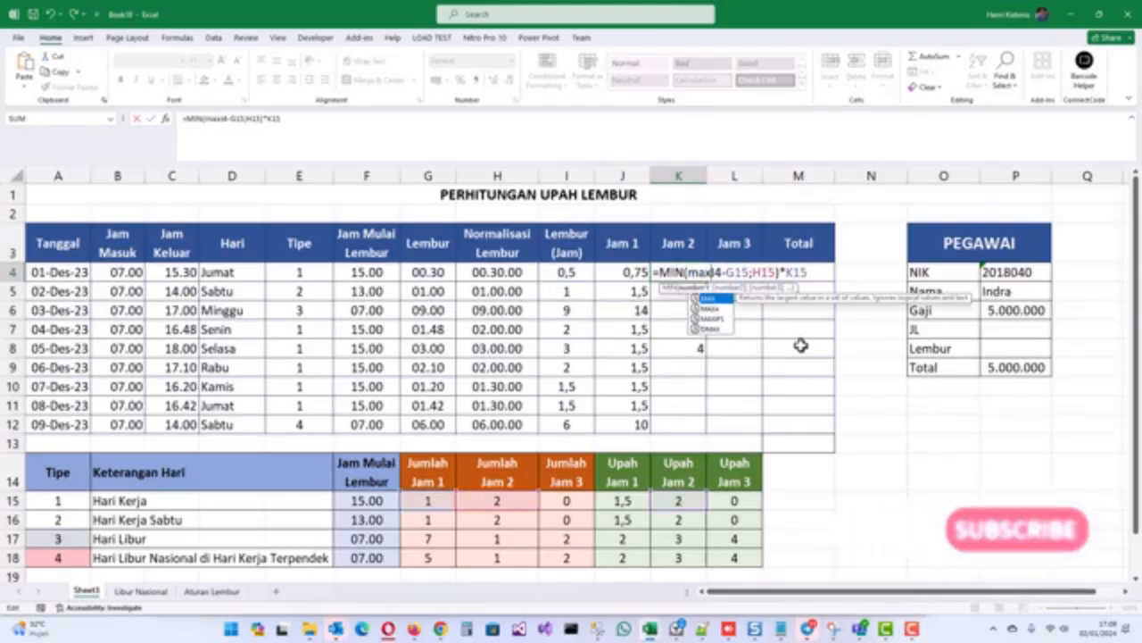
pyautogui.write('(I4-G15')
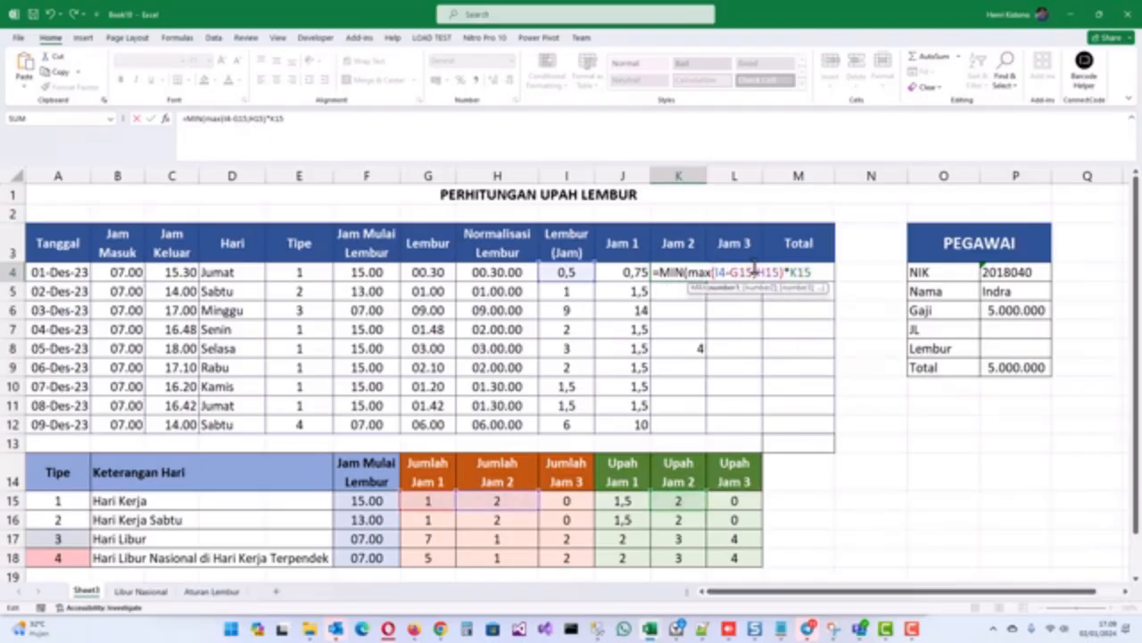
pyautogui.write(';0);')
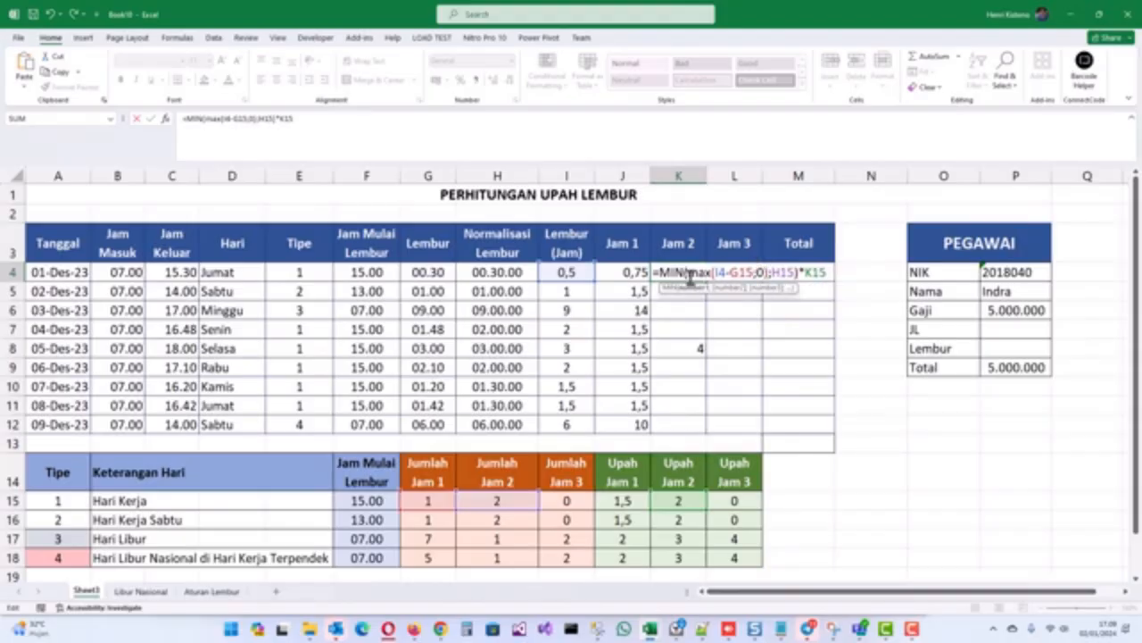
pyautogui.moveTo(686, 275); pyautogui.dragTo(760, 272)
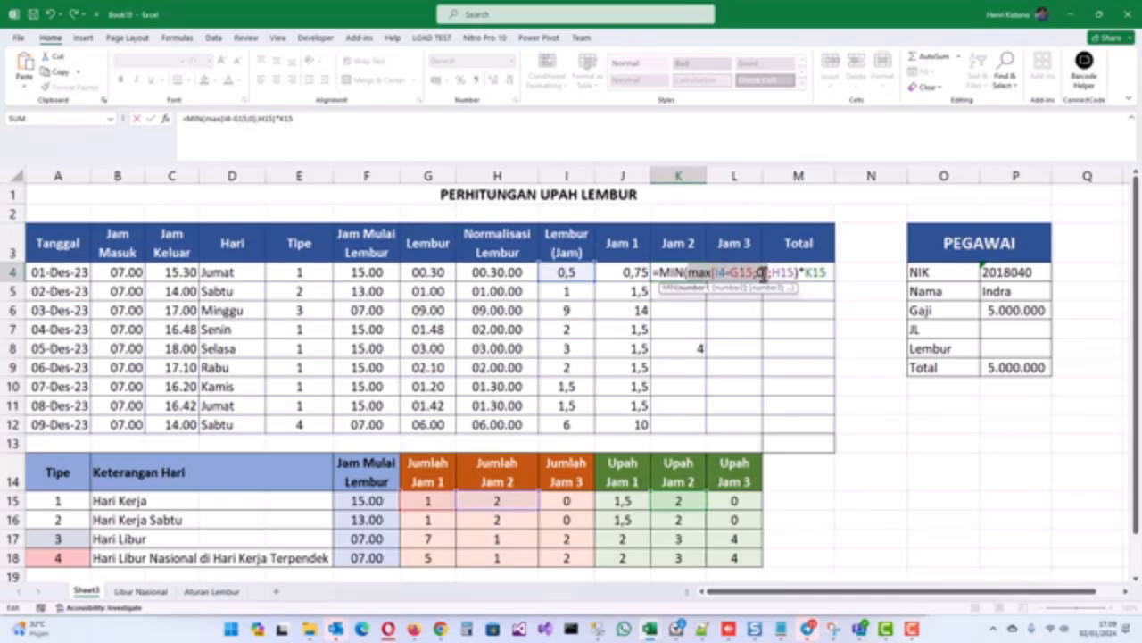
pyautogui.click(761, 272)
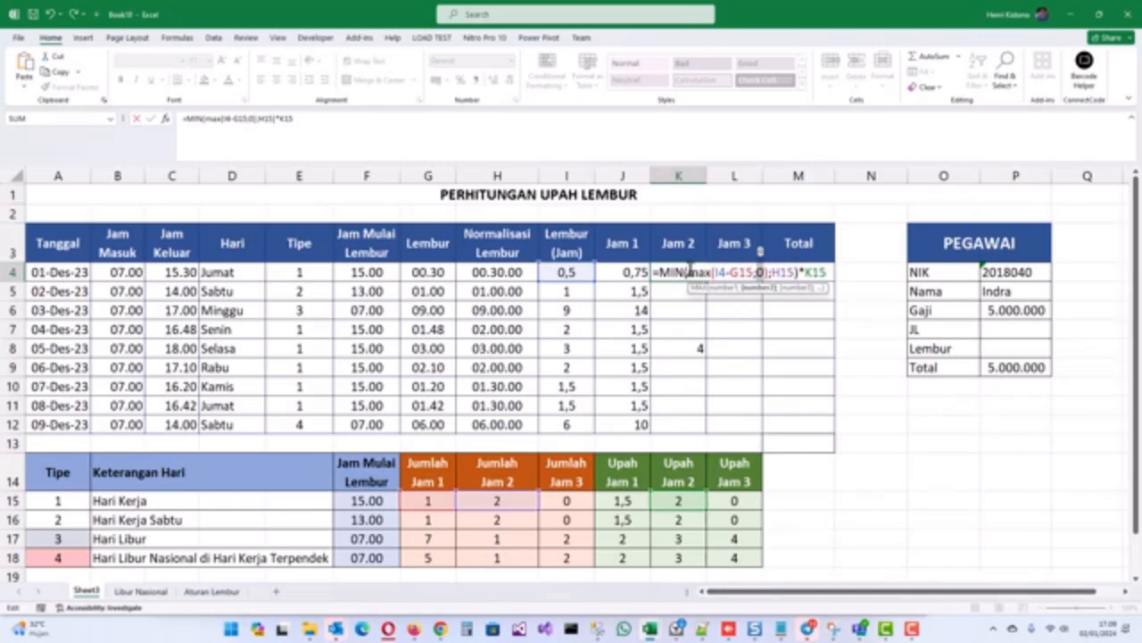
pyautogui.press('Return')
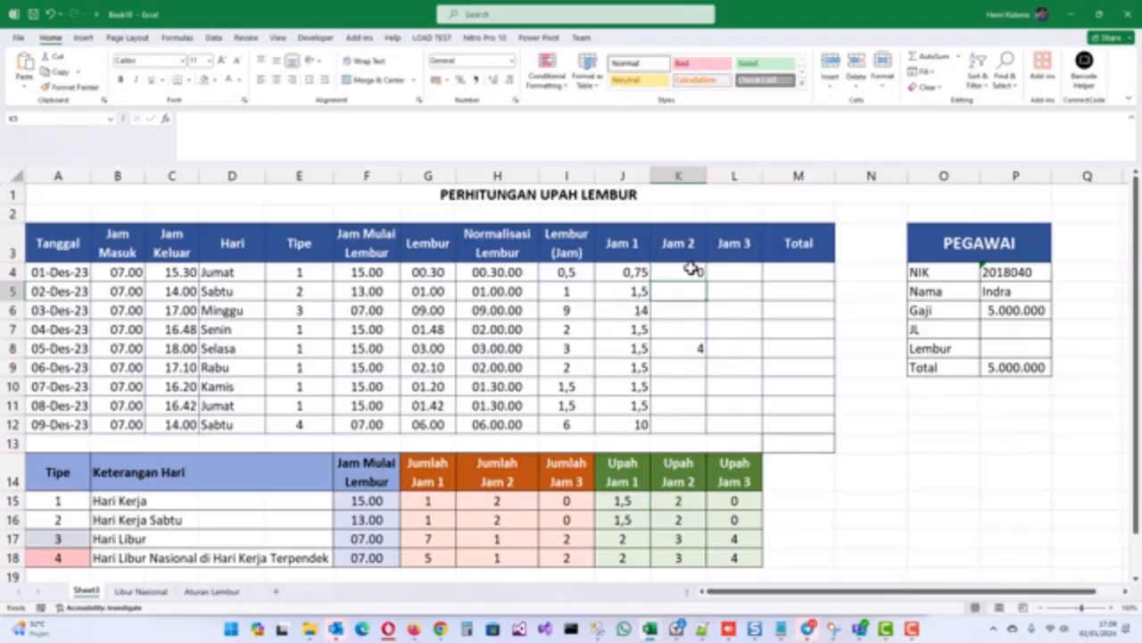
# Step: Replace the G15 reference in the K4 formula with a VLOOKUP that uses the Tipe in E4 as lookup value
pyautogui.click(682, 274)
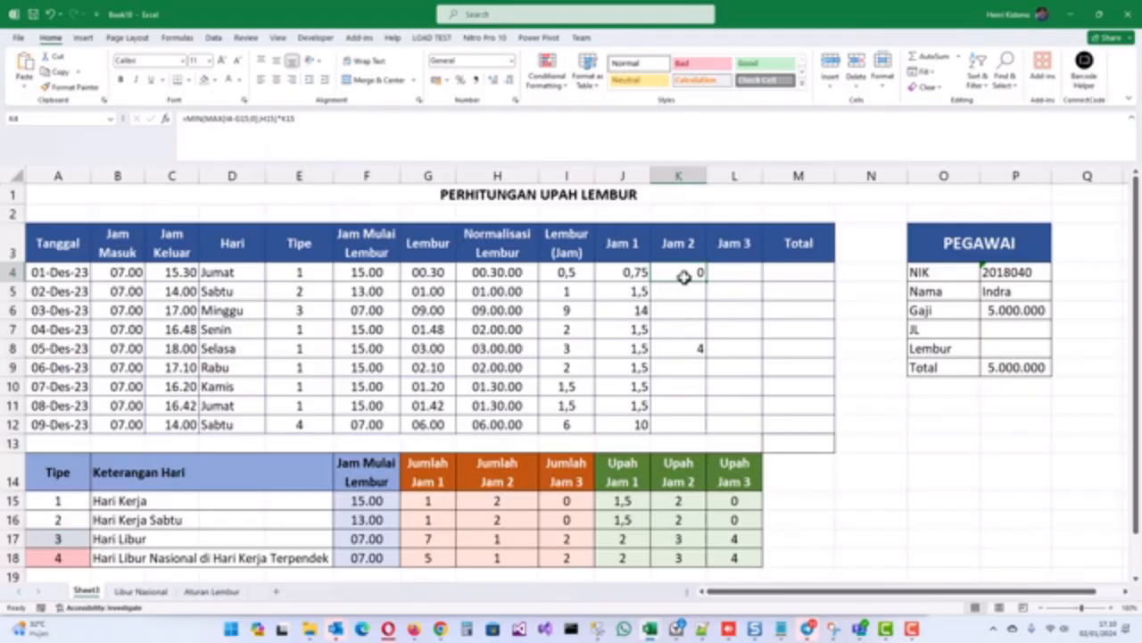
pyautogui.click(300, 271)
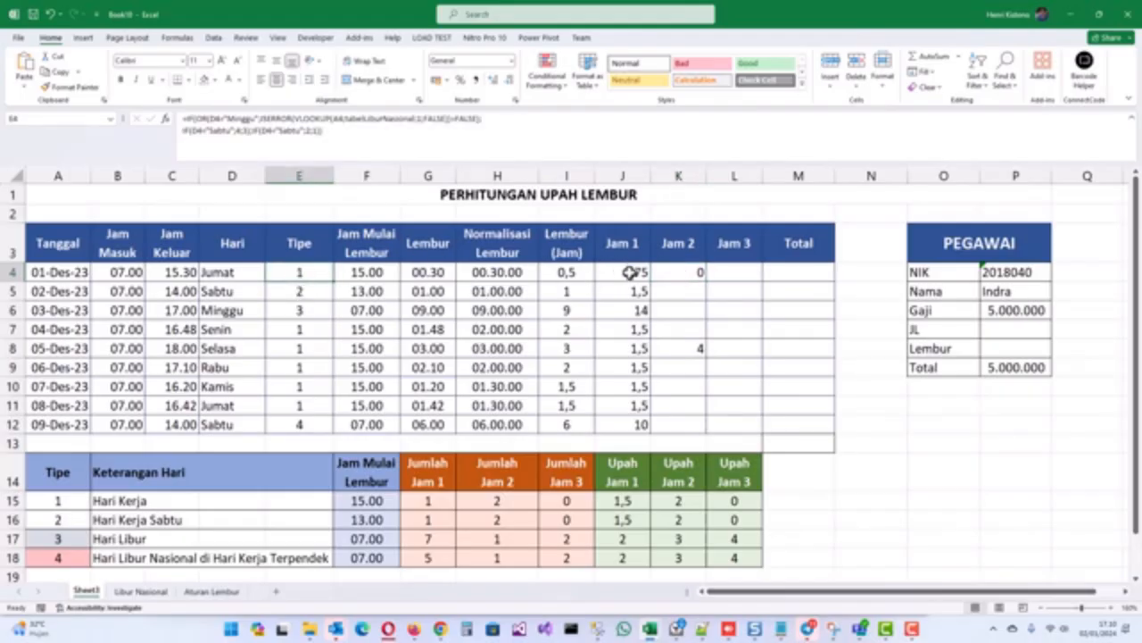
pyautogui.click(694, 271)
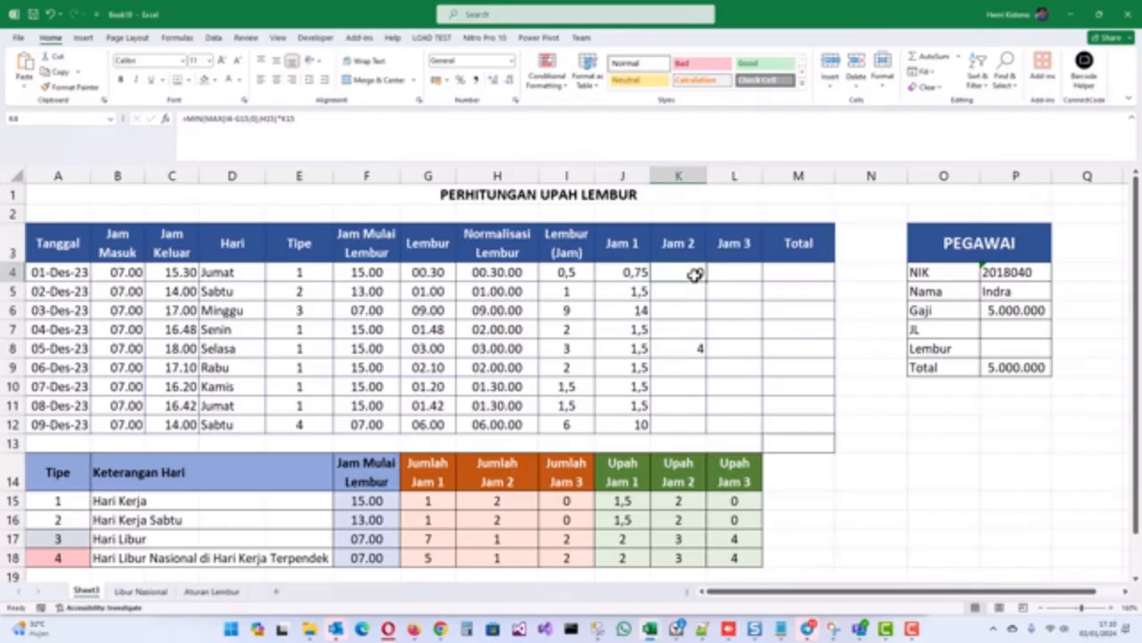
pyautogui.click(232, 120)
pyautogui.press('Right')
pyautogui.press('Right')
pyautogui.press('Right')
pyautogui.press('Right')
pyautogui.press('Right')
pyautogui.press('Right')
pyautogui.press('Right')
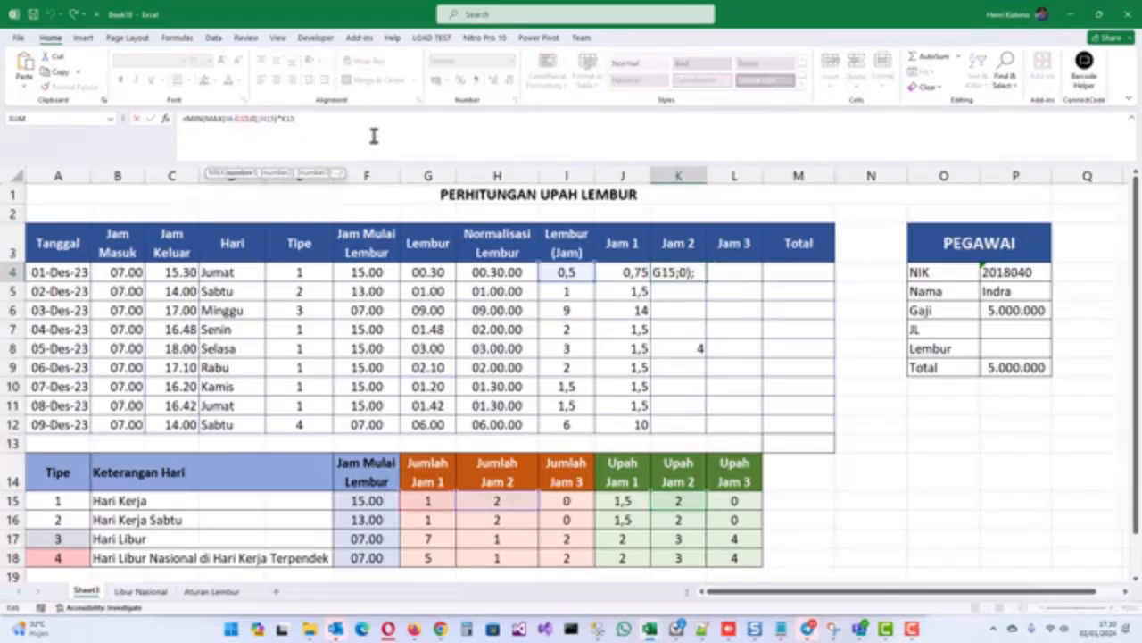
pyautogui.press('Left')
pyautogui.press('Left')
pyautogui.press('Left')
pyautogui.press('Left')
pyautogui.press('BackSpace')
pyautogui.press('BackSpace')
pyautogui.press('BackSpace')
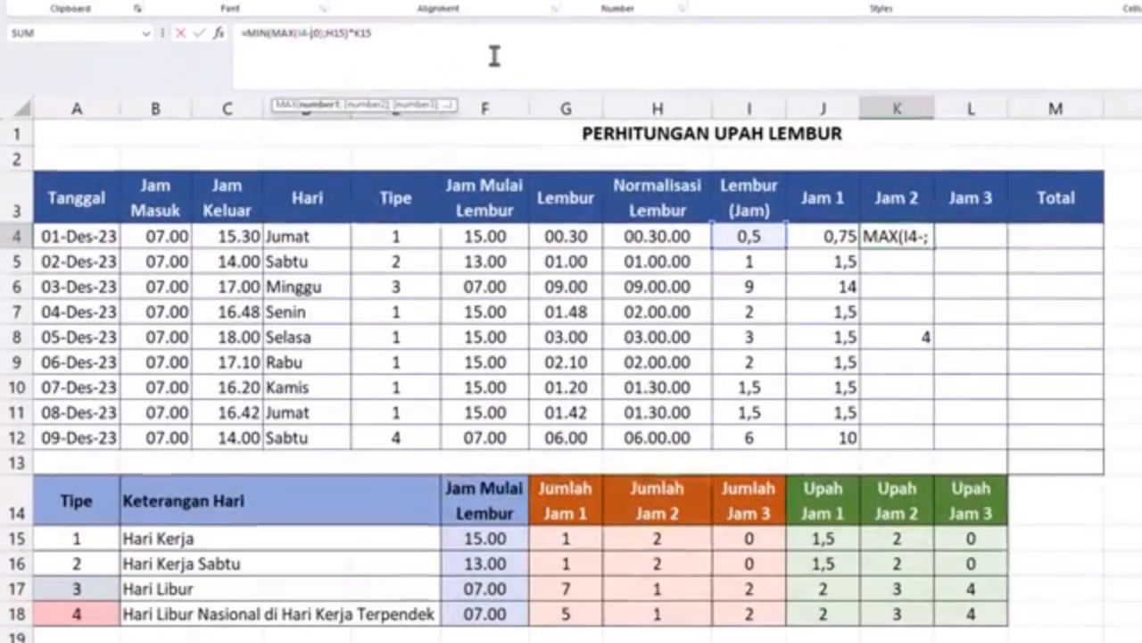
pyautogui.write('vlookup(')
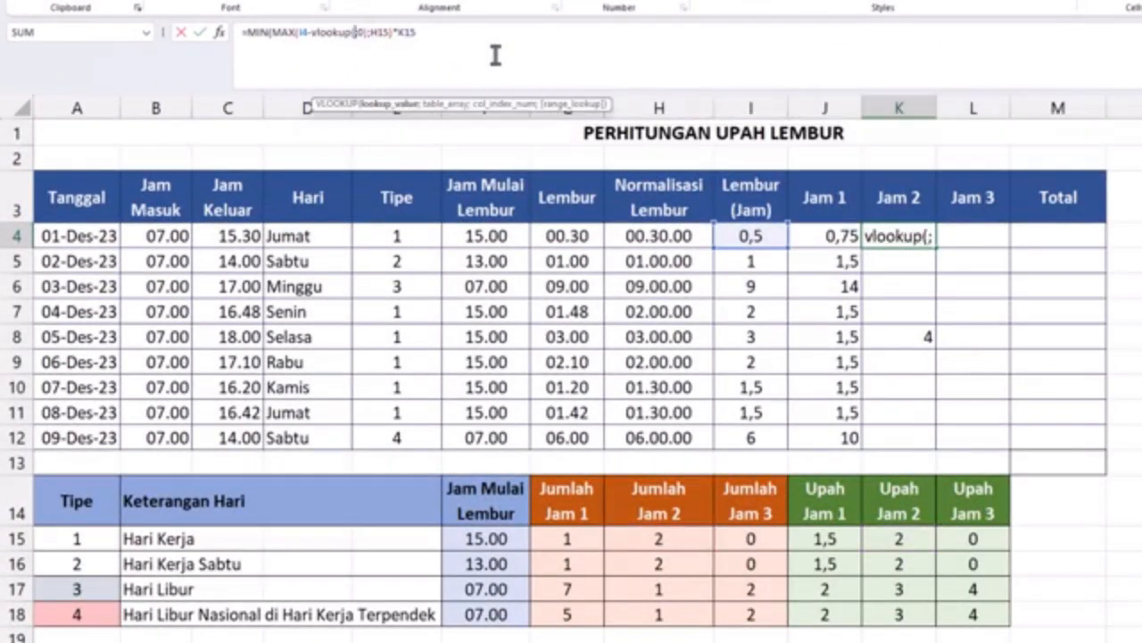
pyautogui.click(412, 234)
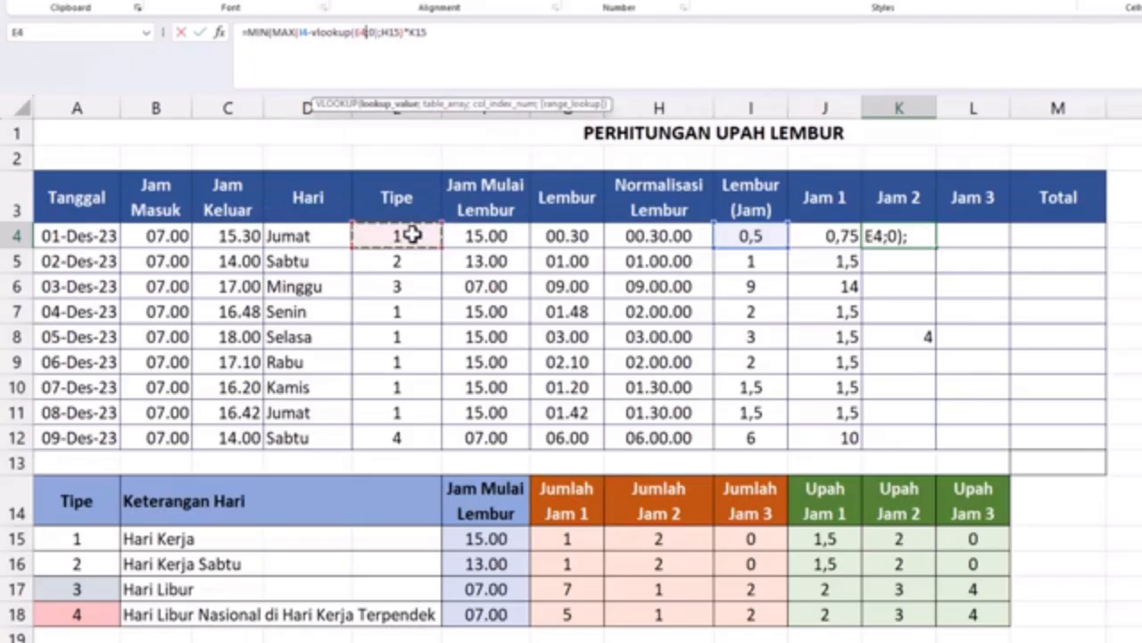
pyautogui.write(';')
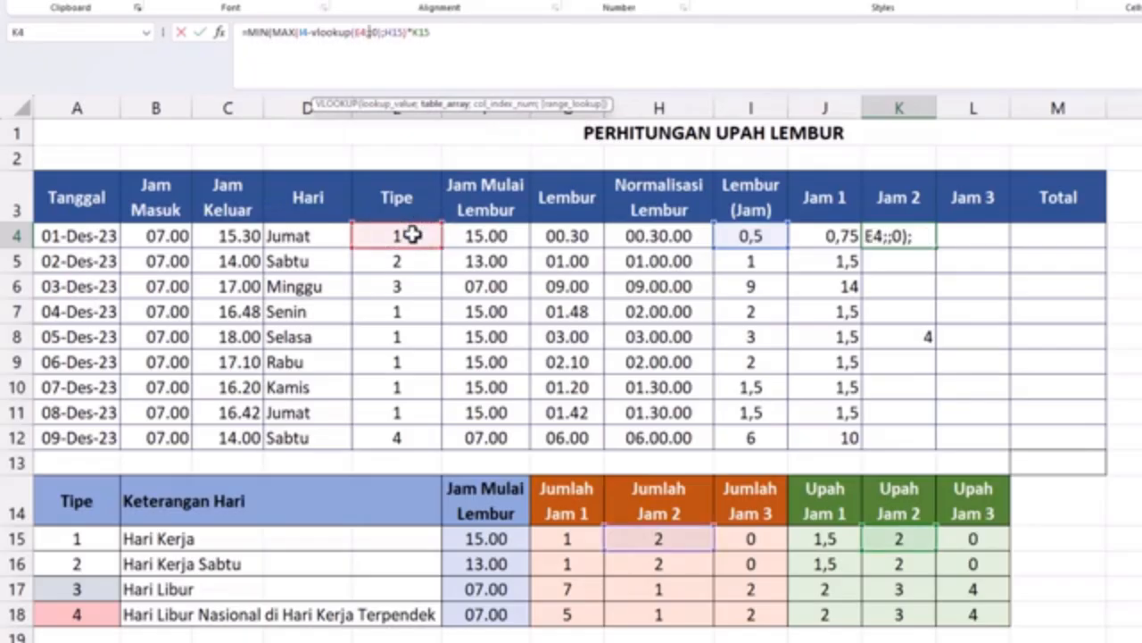
# Step: Complete the VLOOKUP in K4 with the absolute table range $A$15:$L$18, column index 7 and FALSE for exact match
pyautogui.moveTo(80, 541); pyautogui.dragTo(987, 612)
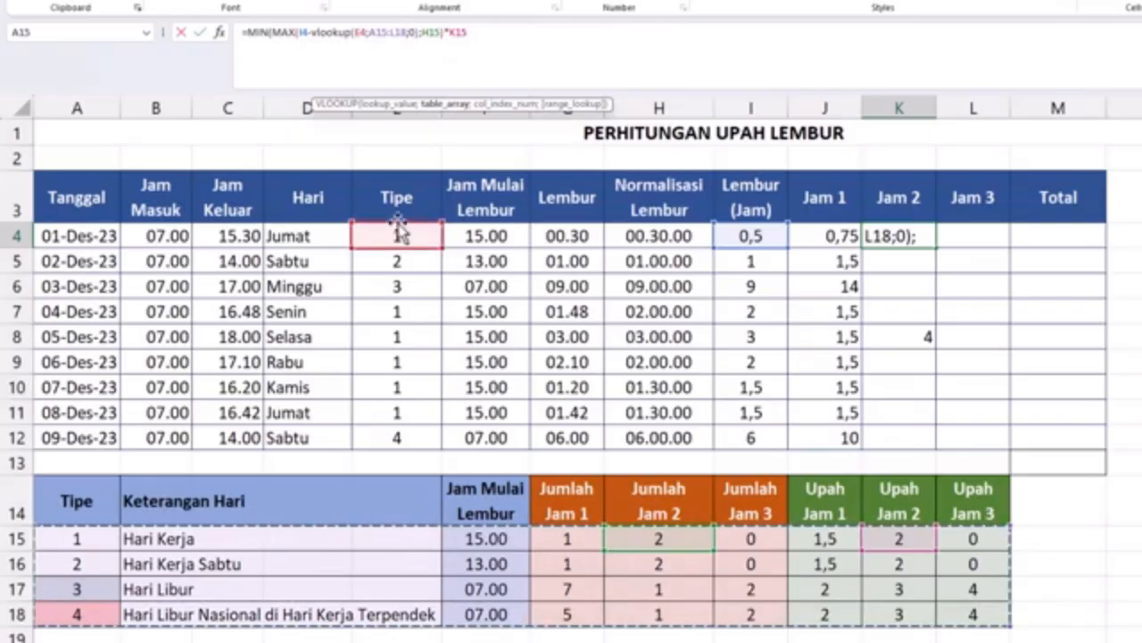
pyautogui.press('F4')
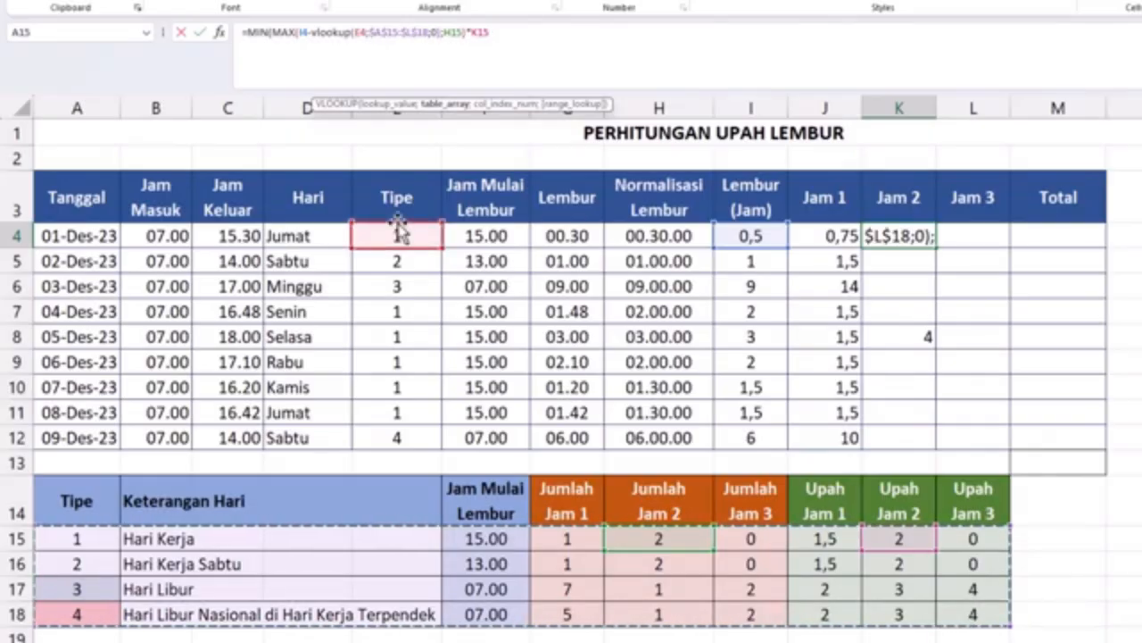
pyautogui.write(';')
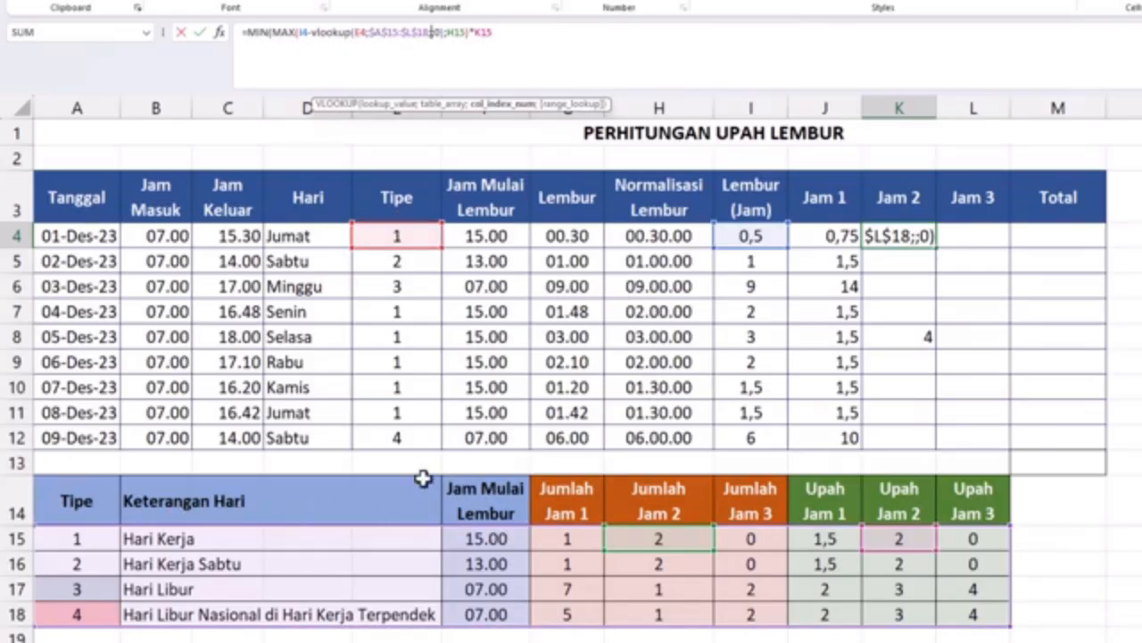
pyautogui.write('7')
pyautogui.write(';false')
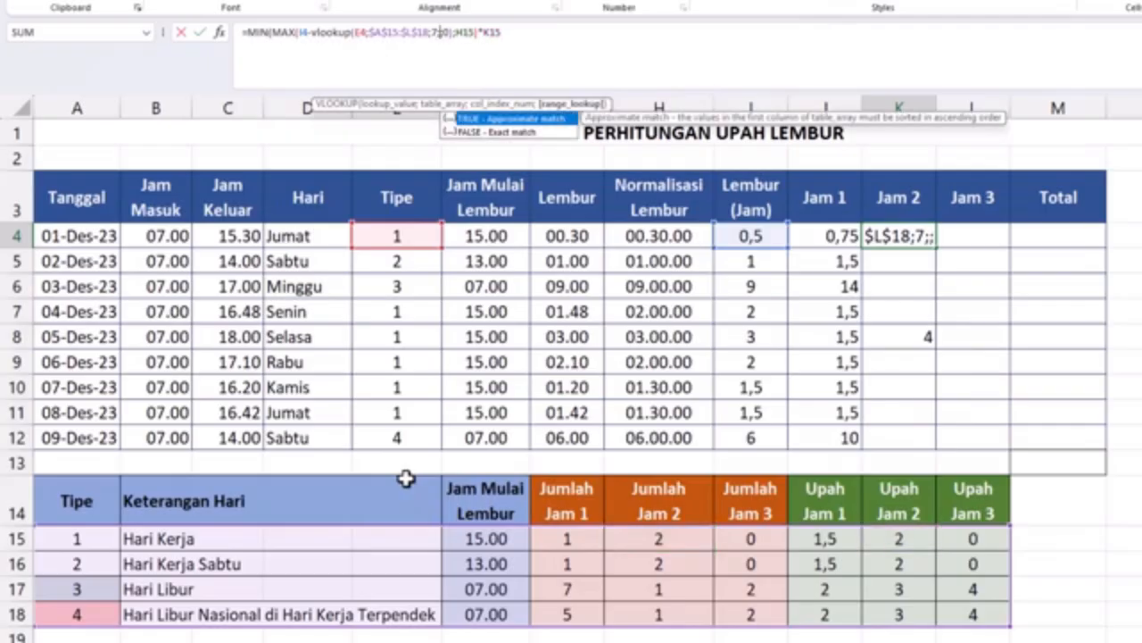
pyautogui.write(')')
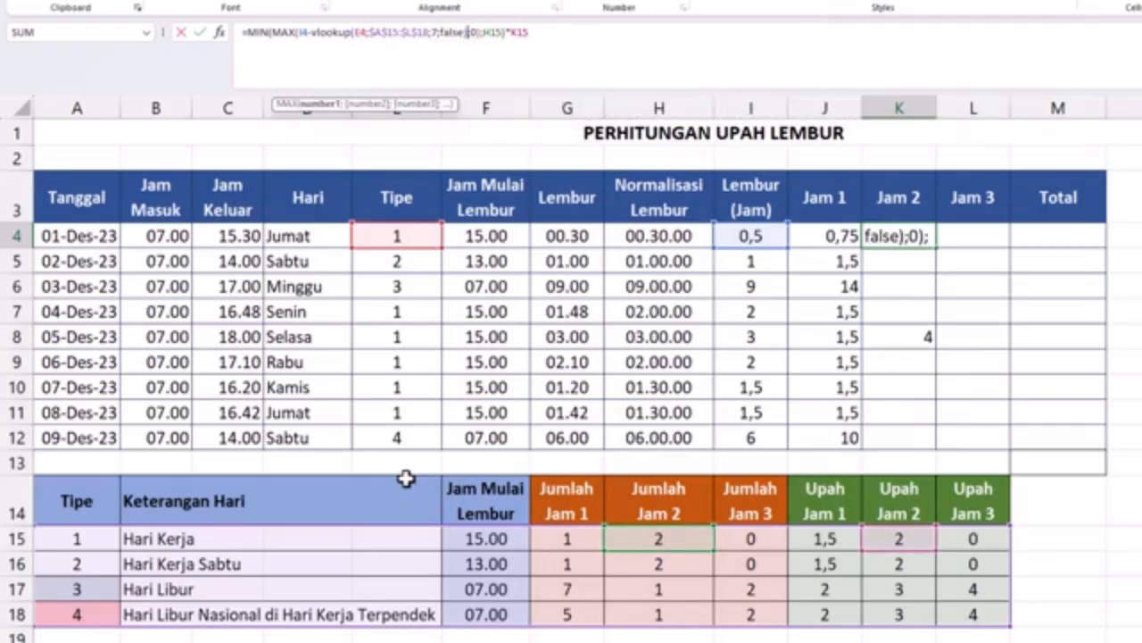
# Step: Replace H15 in the K4 formula with a copy of the VLOOKUP, with its column index set to 8
pyautogui.keyDown('shift'); pyautogui.click(310, 32); pyautogui.keyUp('shift')
pyautogui.hotkey('ctrl', 'c')
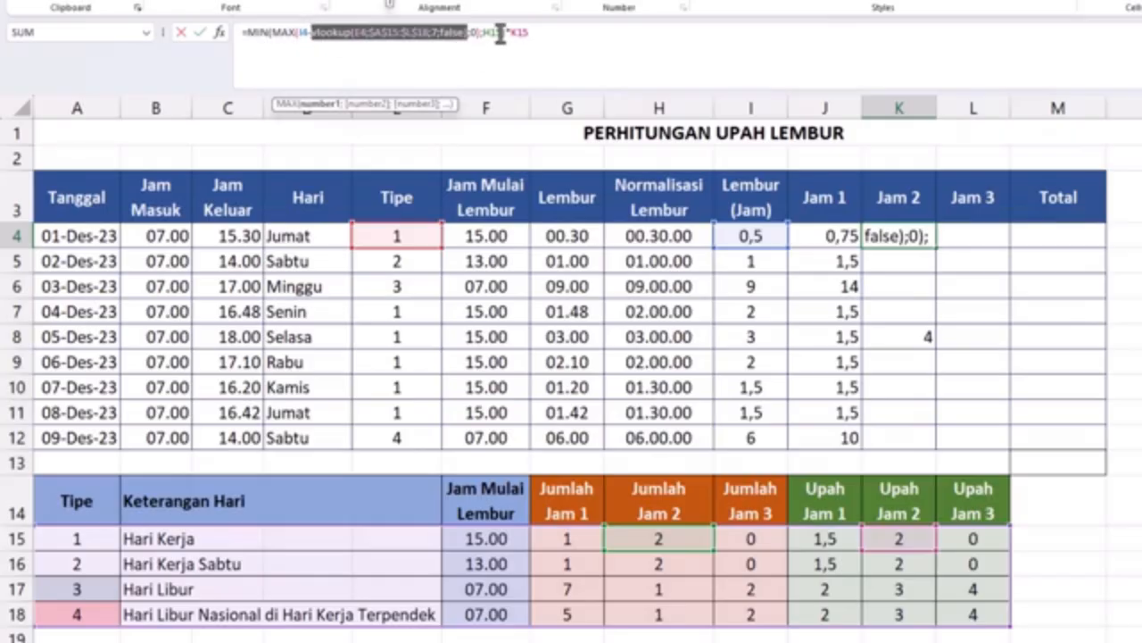
pyautogui.moveTo(501, 33); pyautogui.dragTo(484, 33)
pyautogui.hotkey('ctrl', 'v')
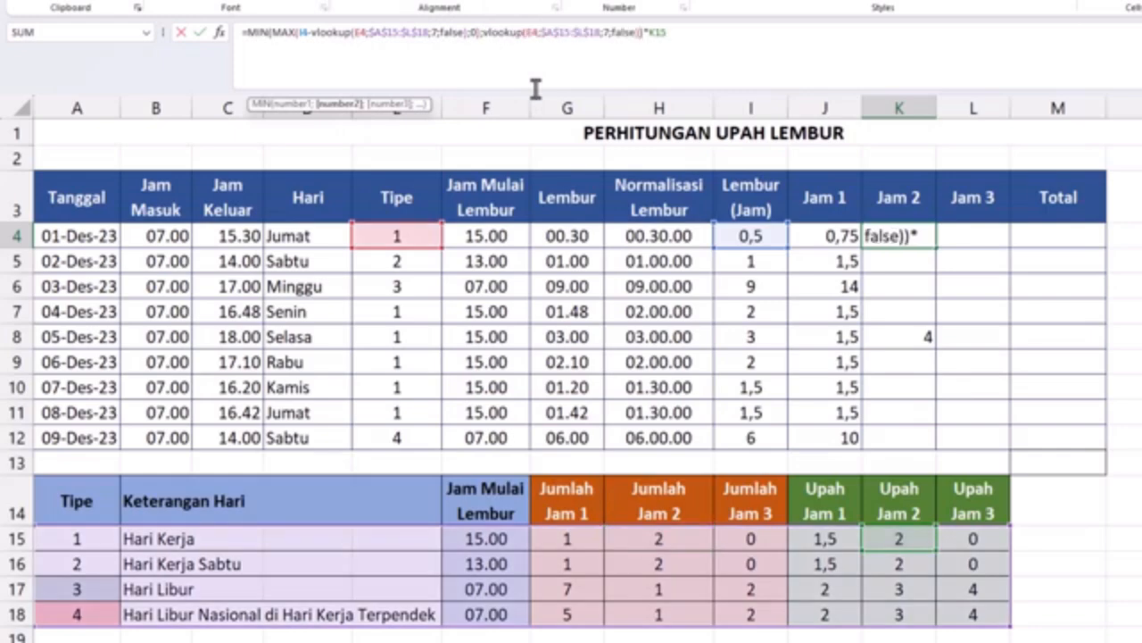
pyautogui.doubleClick(605, 32)
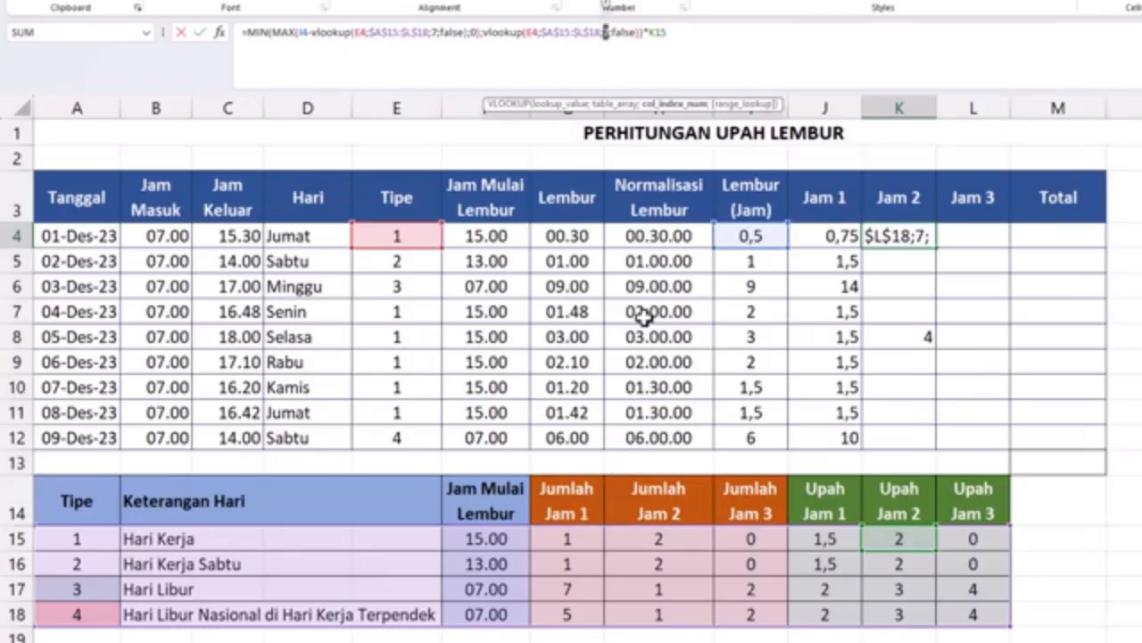
pyautogui.write('8')
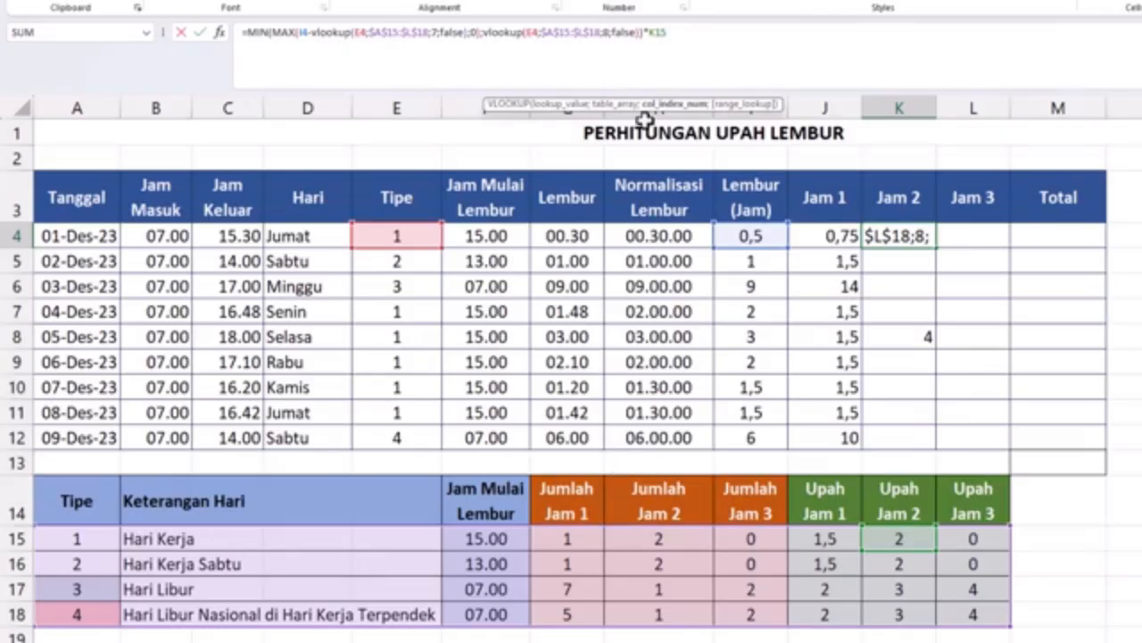
# Step: Replace K15 in the K4 formula with the copied VLOOKUP using column index 11, and enter the formula
pyautogui.doubleClick(658, 33)
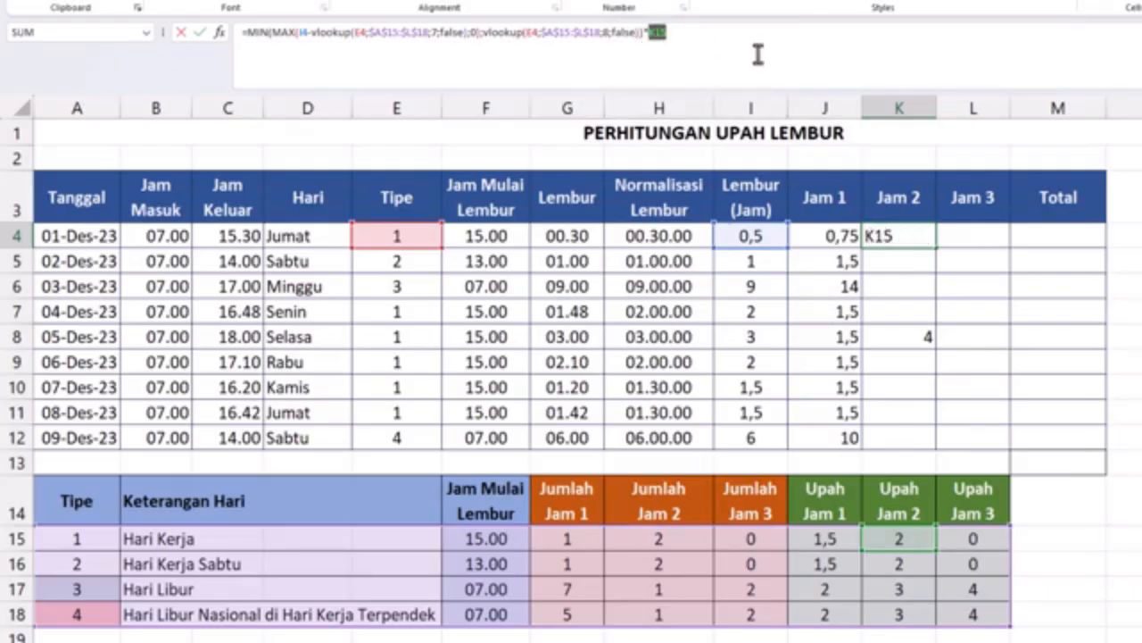
pyautogui.hotkey('ctrl', 'v')
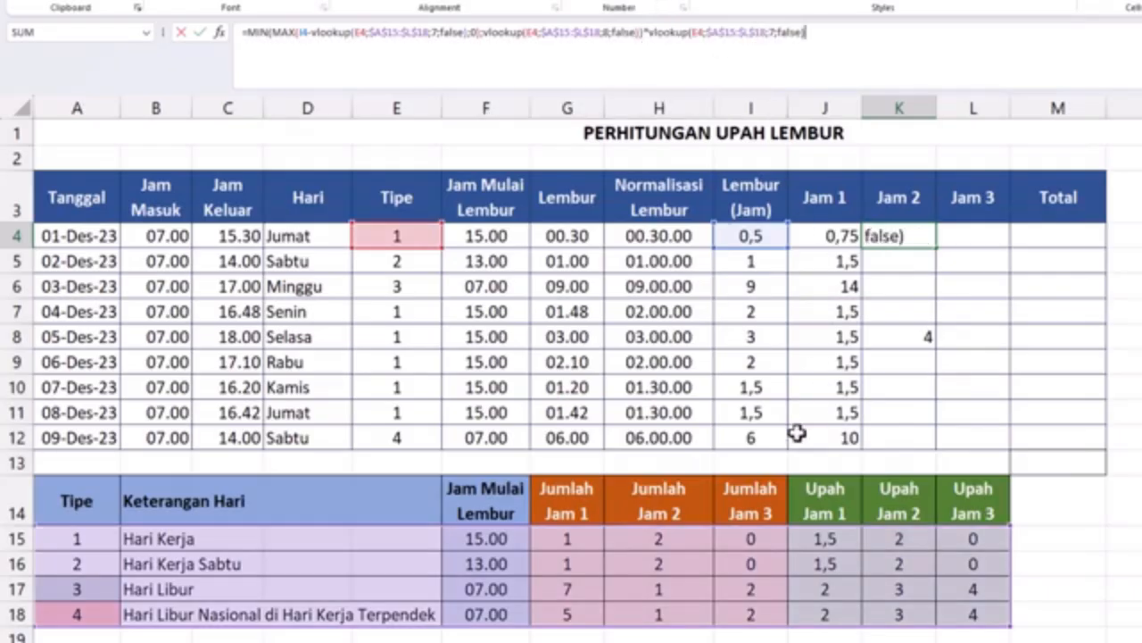
pyautogui.click(769, 32)
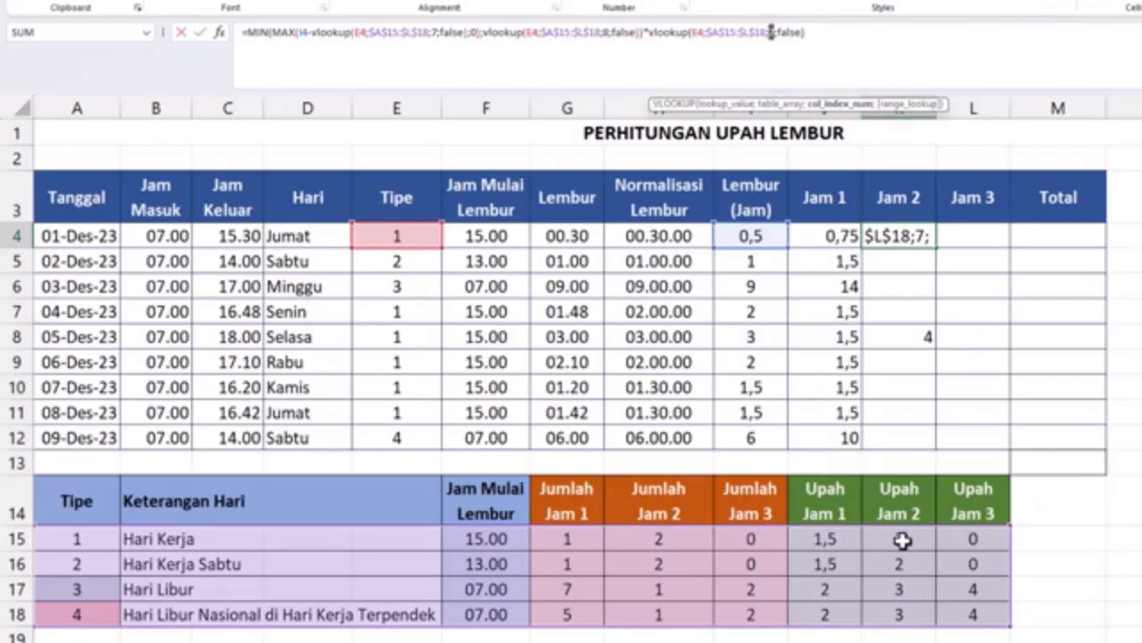
pyautogui.write('11')
pyautogui.press('End')
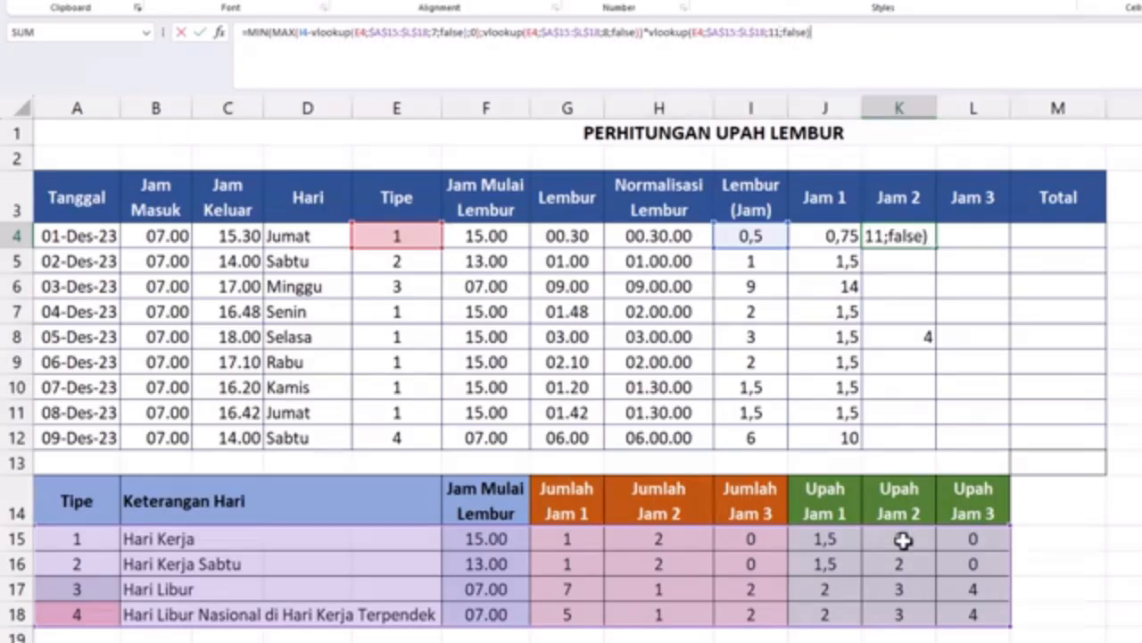
pyautogui.press('Return')
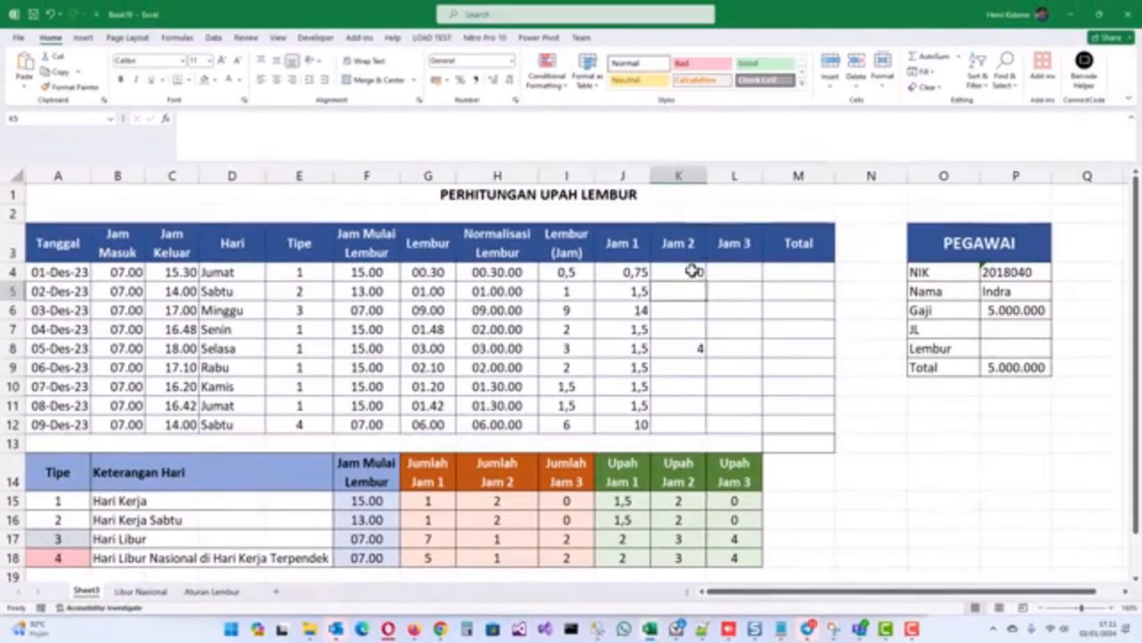
# Step: Fill the Jam 2 formula from K4 down to K12 and check the results in K8 and for 09-Des-23 in row 12
pyautogui.click(685, 347)
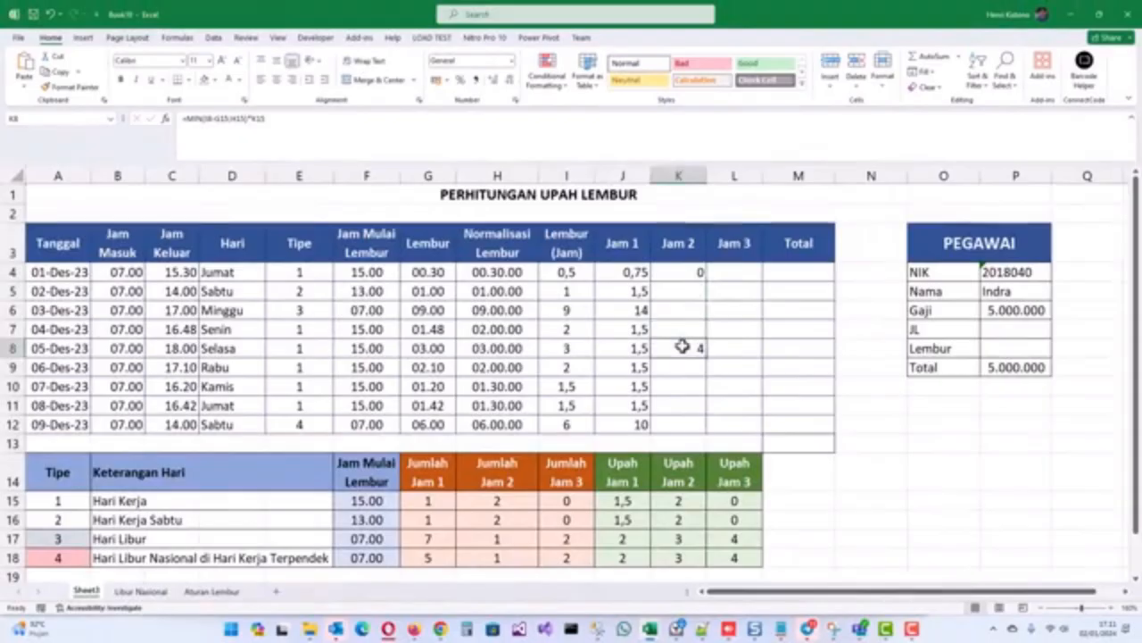
pyautogui.click(702, 277)
pyautogui.moveTo(707, 280); pyautogui.dragTo(708, 436)
pyautogui.click(690, 350)
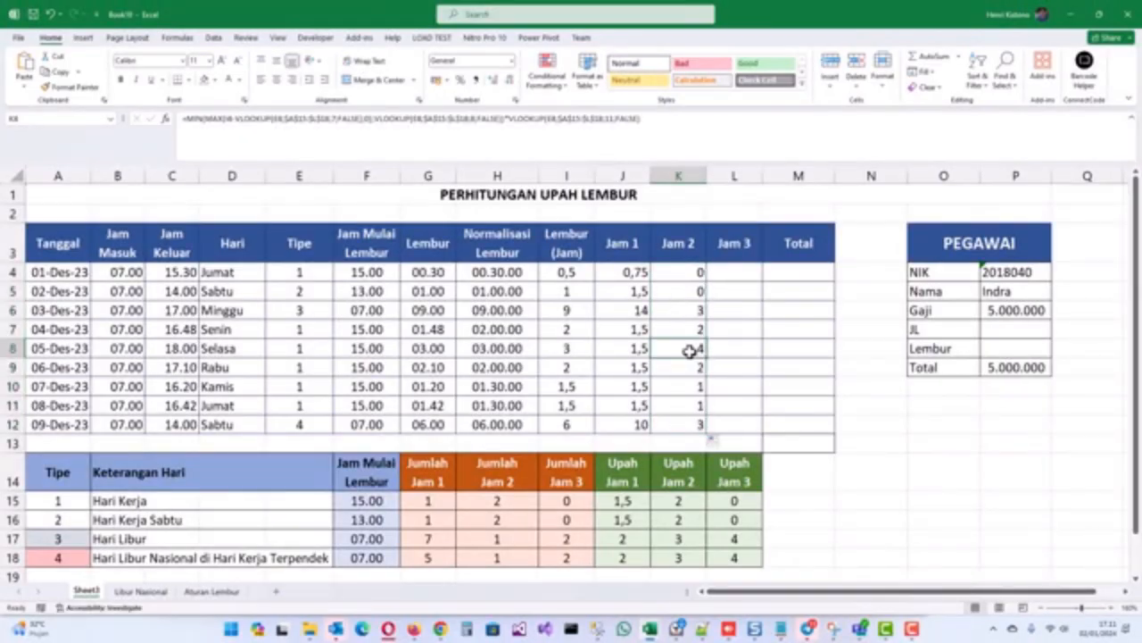
pyautogui.click(681, 420)
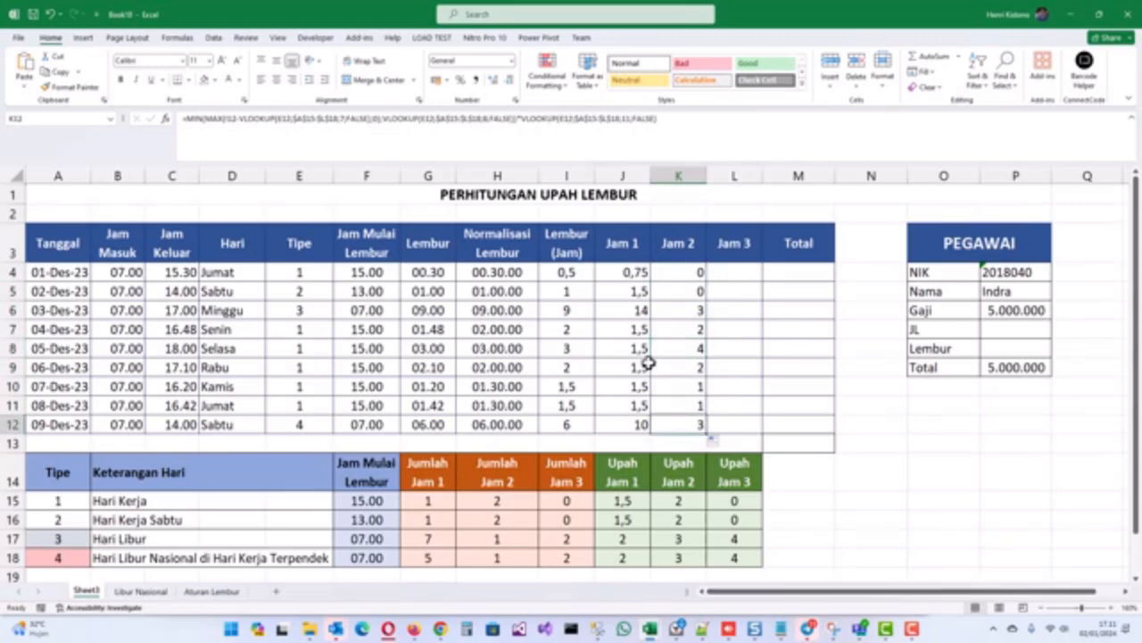
pyautogui.click(568, 426)
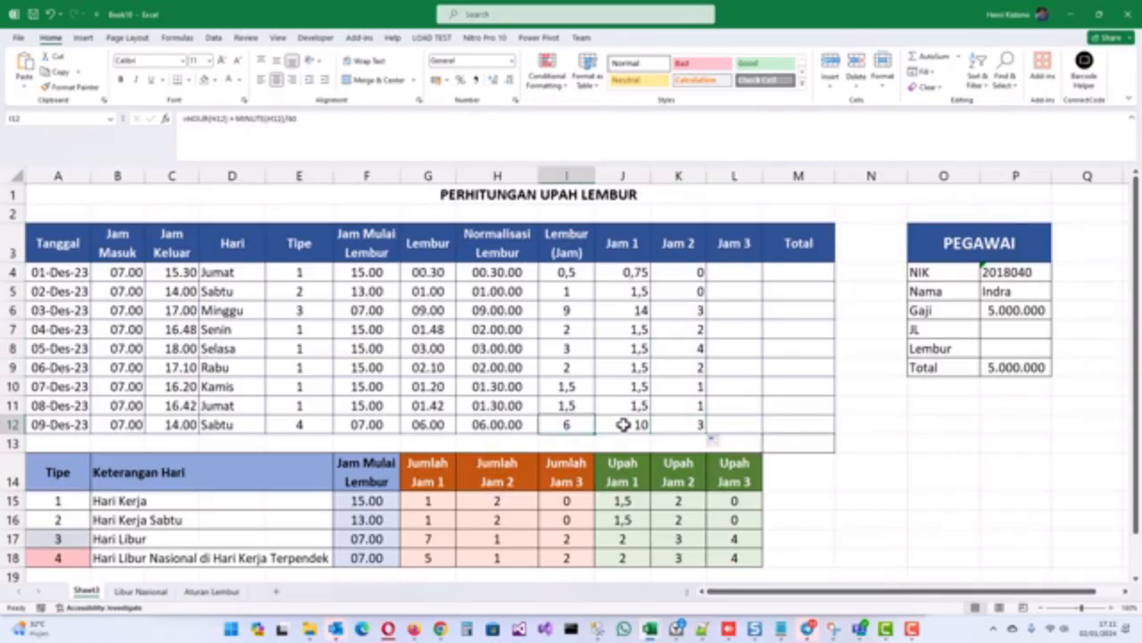
pyautogui.click(623, 425)
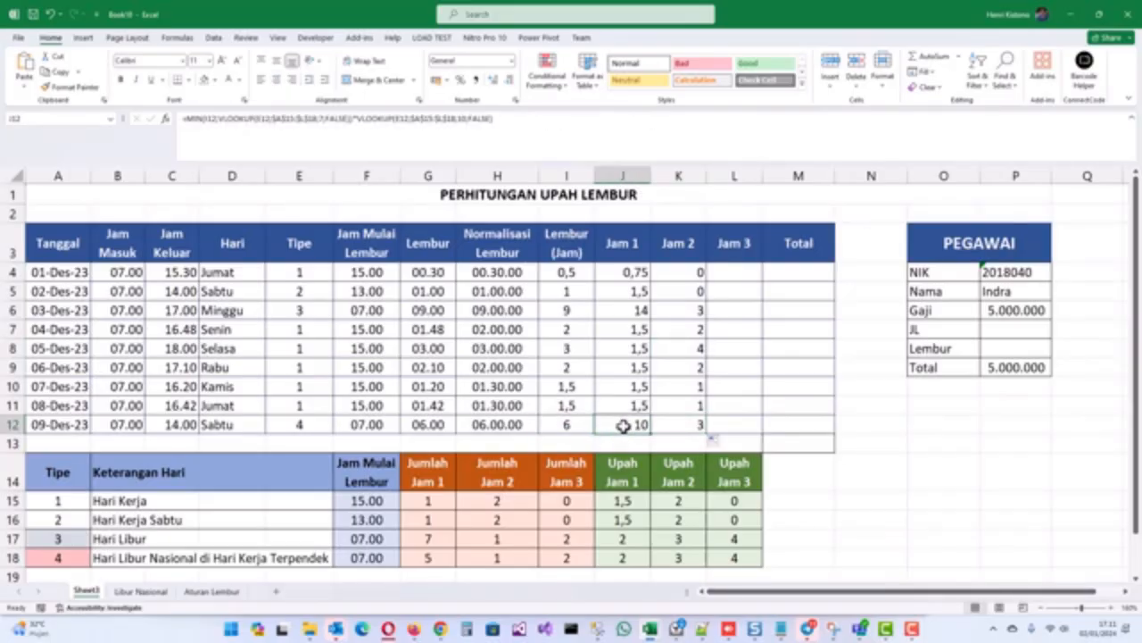
# Step: Check the Jam 1 and Jam 2 results for 09-Des-23 against the type 4 rates and the Jumlah Jam 1 and Jam 2 columns
pyautogui.click(621, 556)
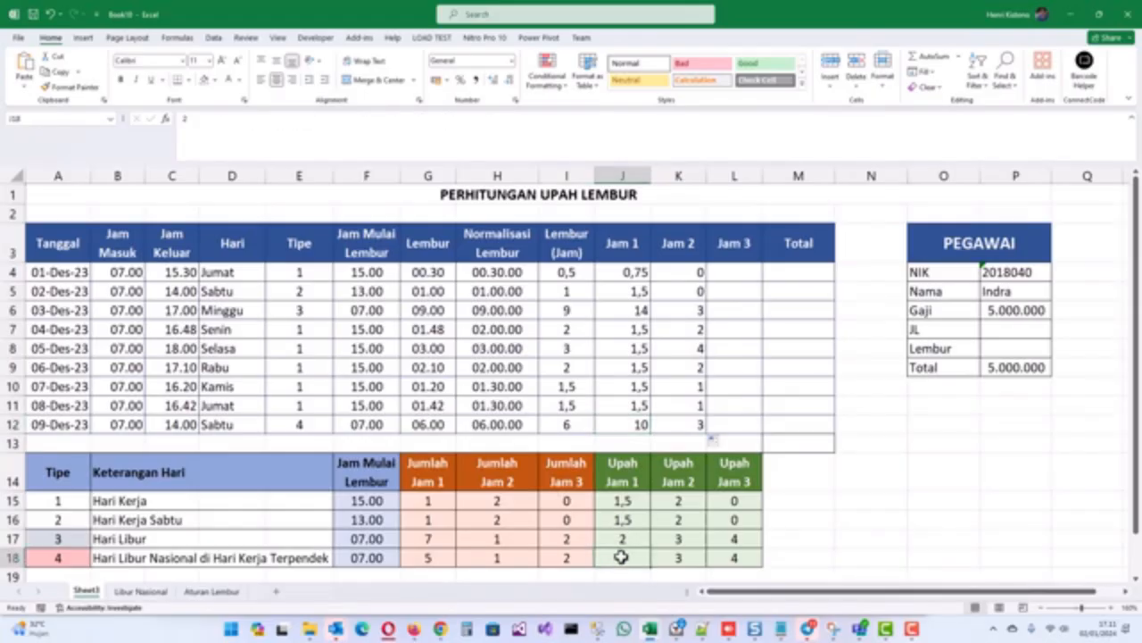
pyautogui.click(571, 427)
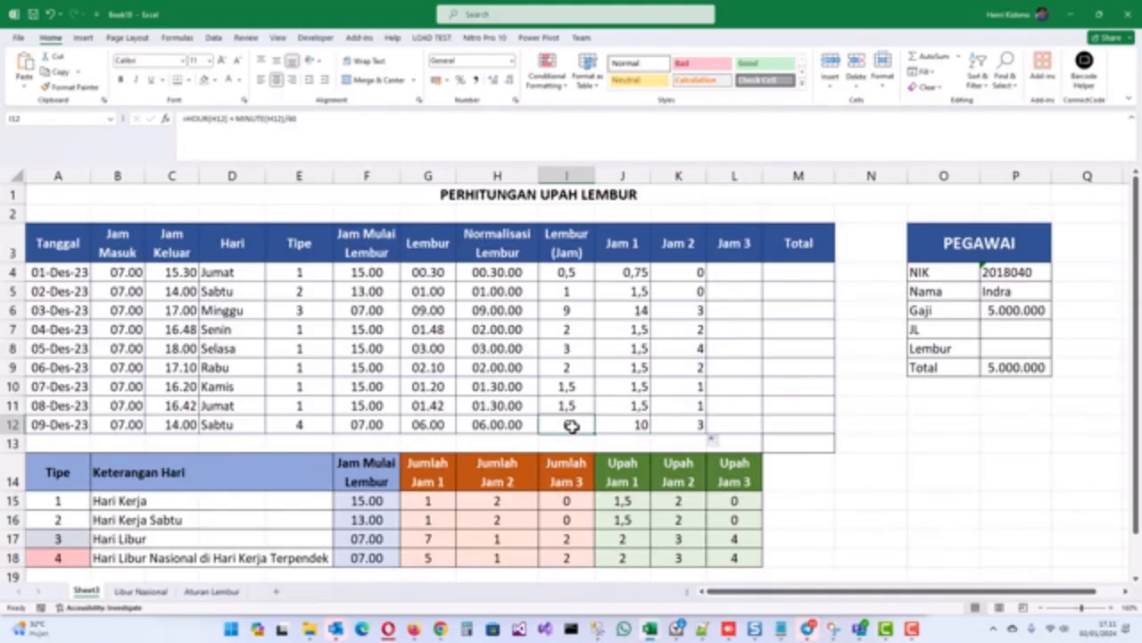
pyautogui.click(684, 424)
pyautogui.click(681, 551)
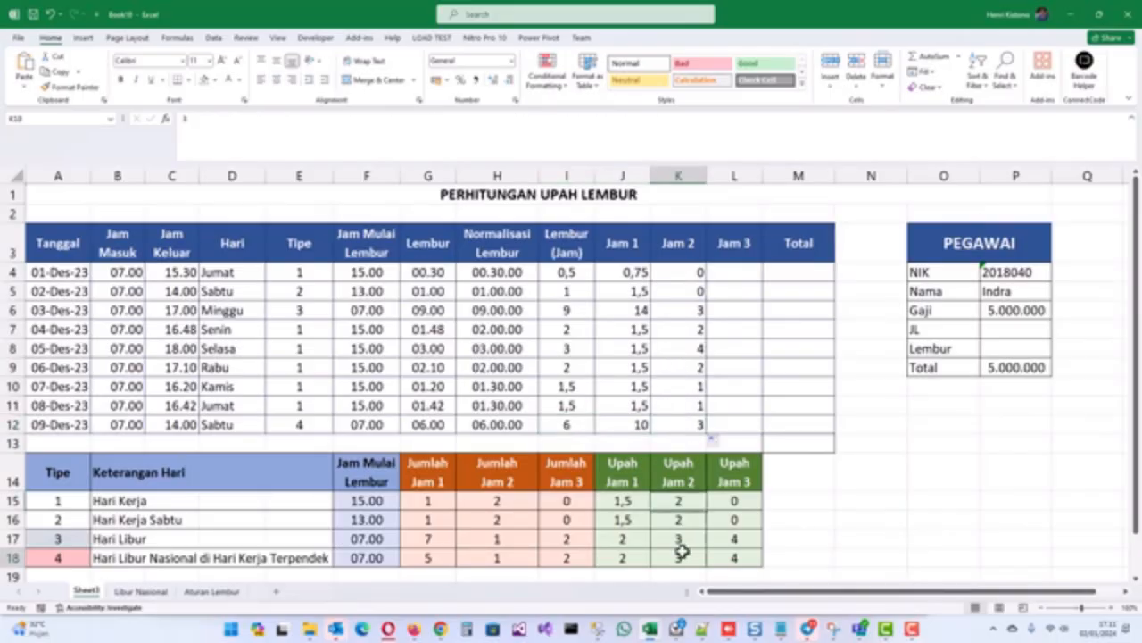
pyautogui.click(699, 427)
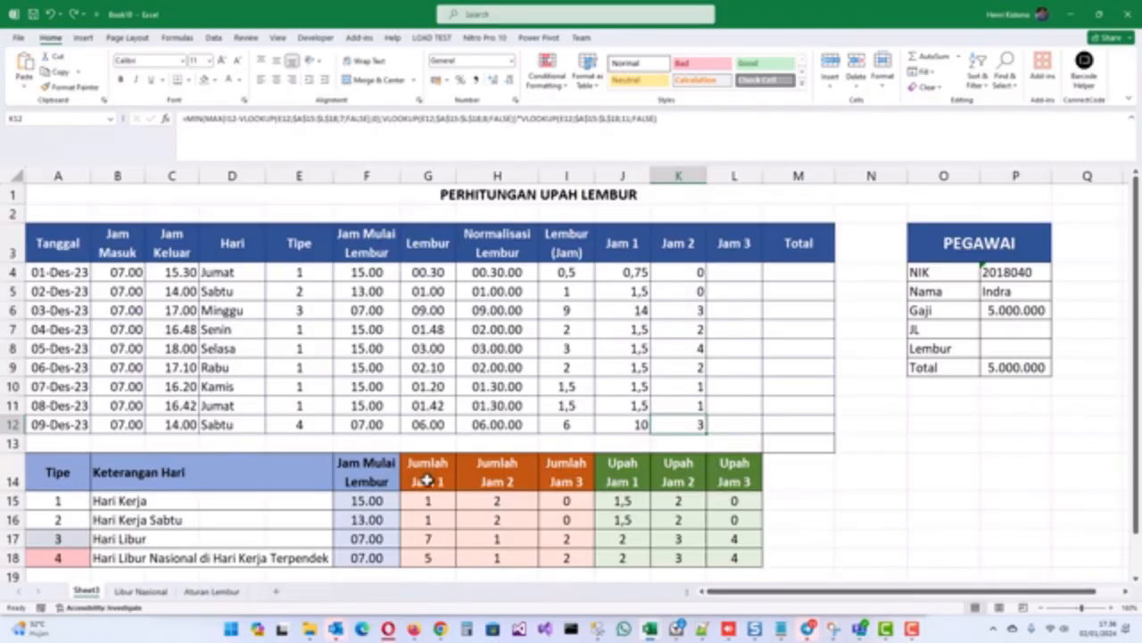
pyautogui.click(438, 478)
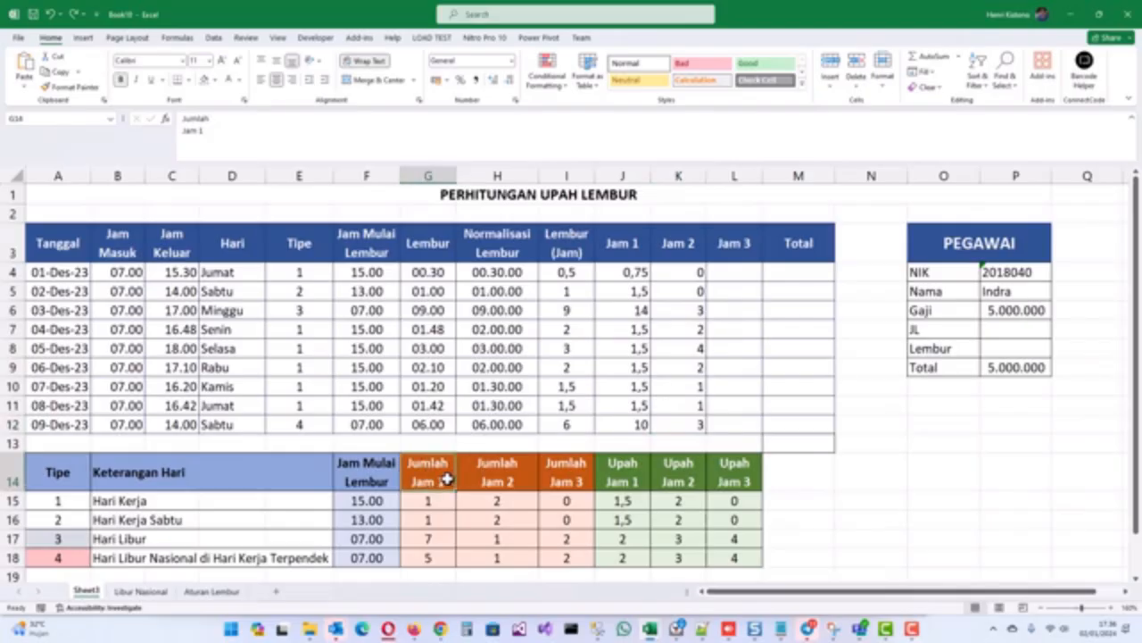
pyautogui.click(499, 479)
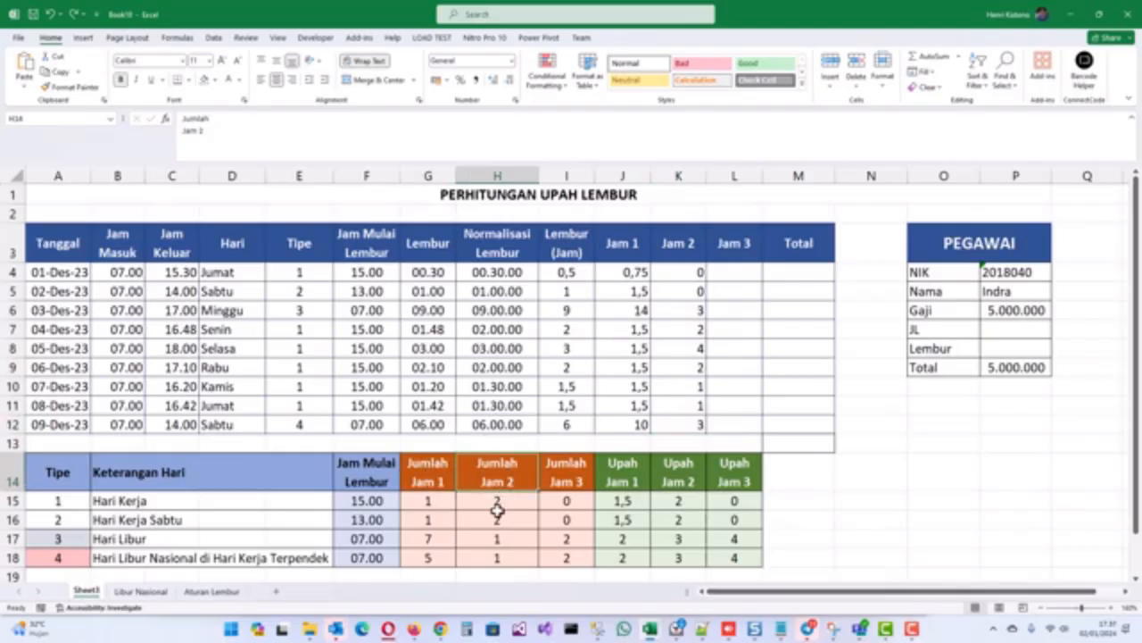
# Step: Copy the Jam 2 formula text from K4 into L4 as the start of the Jam 3 formula
pyautogui.click(689, 273)
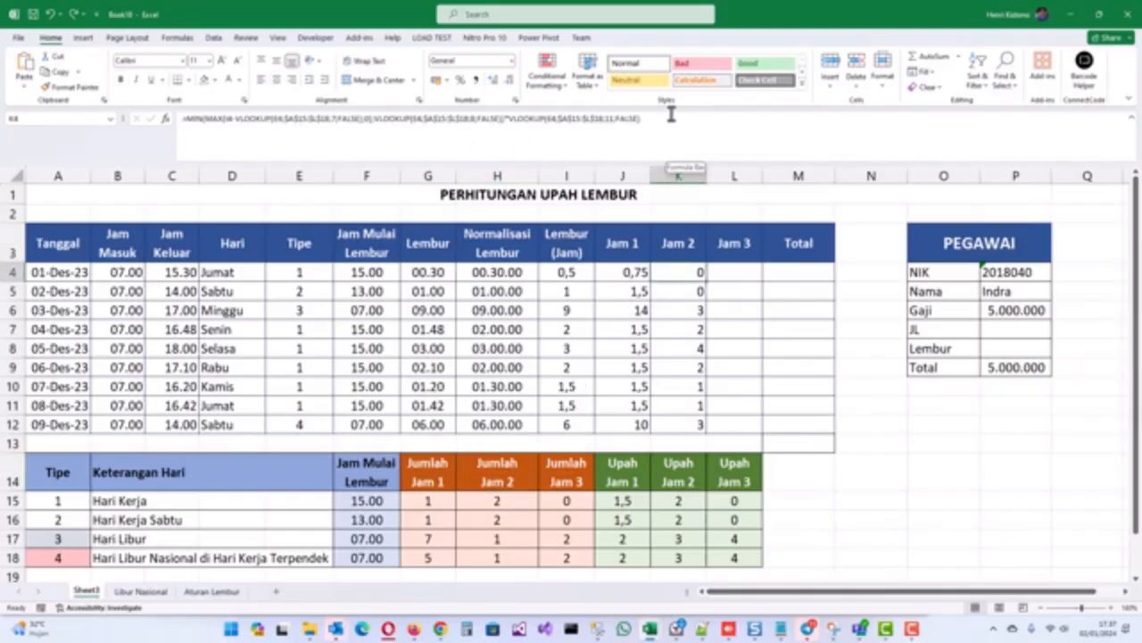
pyautogui.moveTo(665, 118); pyautogui.dragTo(166, 117)
pyautogui.hotkey('ctrl', 'c')
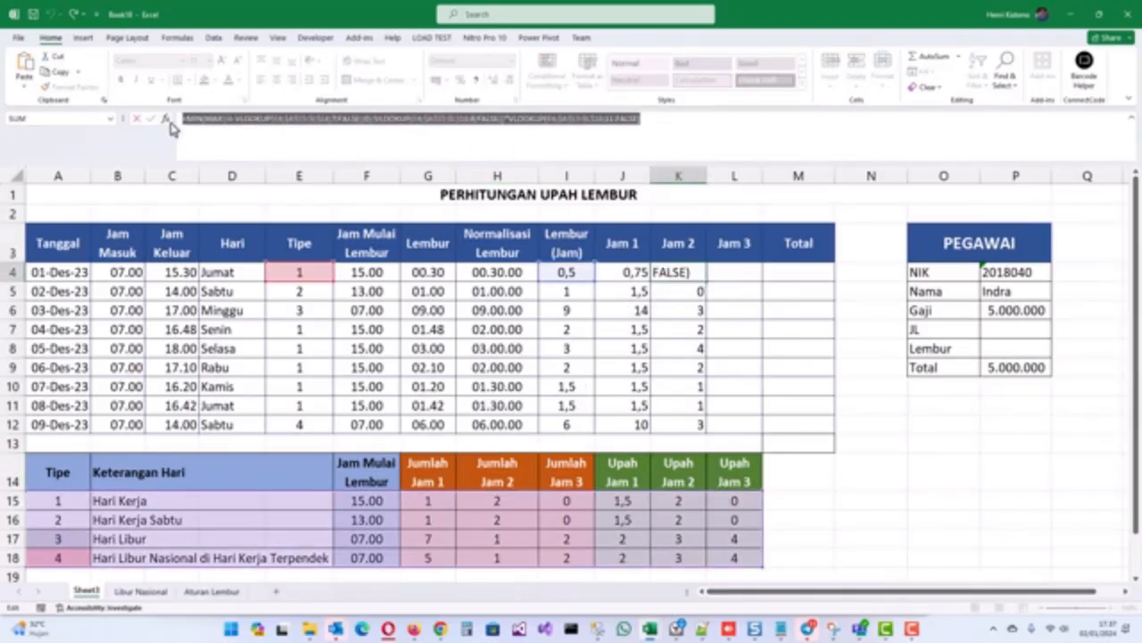
pyautogui.press('Escape')
pyautogui.click(735, 272)
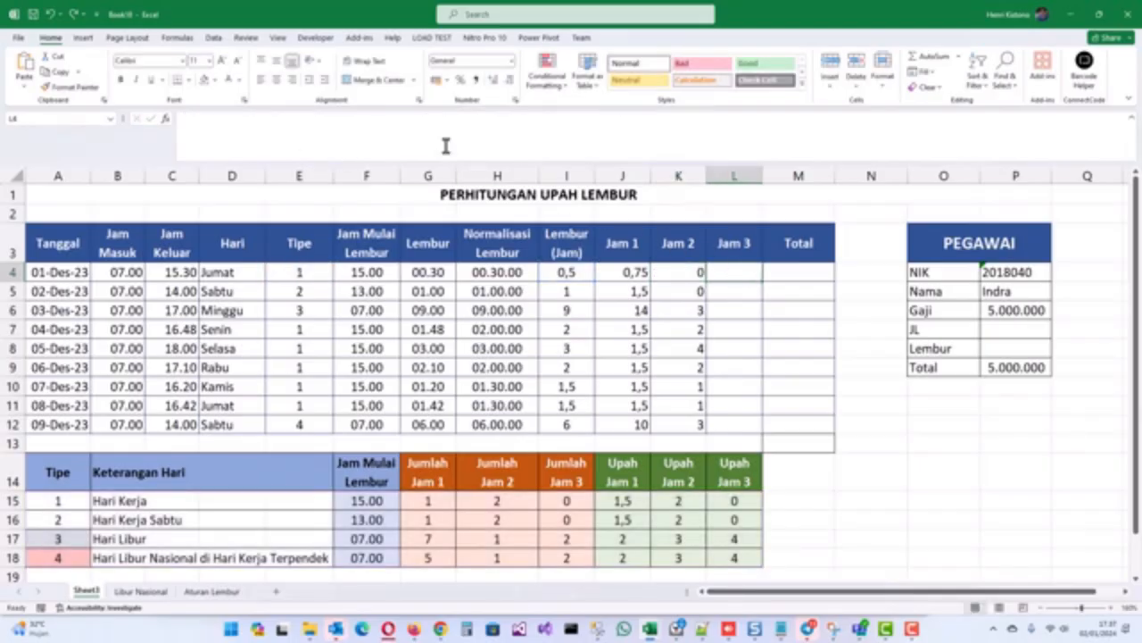
pyautogui.hotkey('ctrl', 'v')
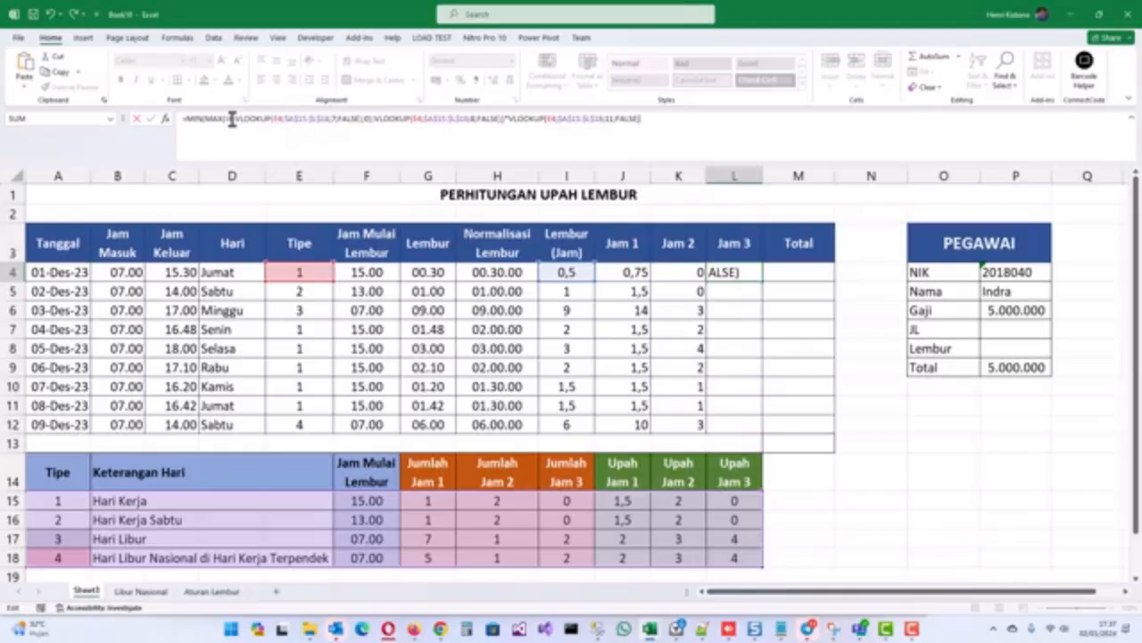
# Step: Inside MAX in the L4 formula, subtract a second copy of the E4 VLOOKUP with its column index set to 8
pyautogui.moveTo(237, 119); pyautogui.dragTo(353, 119)
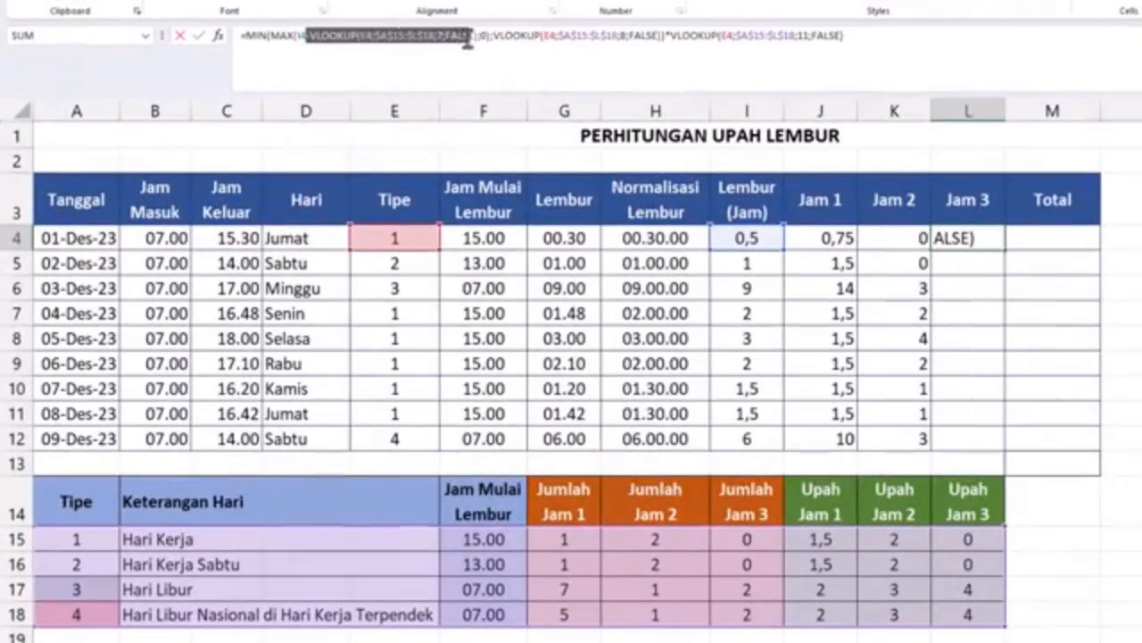
pyautogui.moveTo(467, 42); pyautogui.dragTo(479, 39)
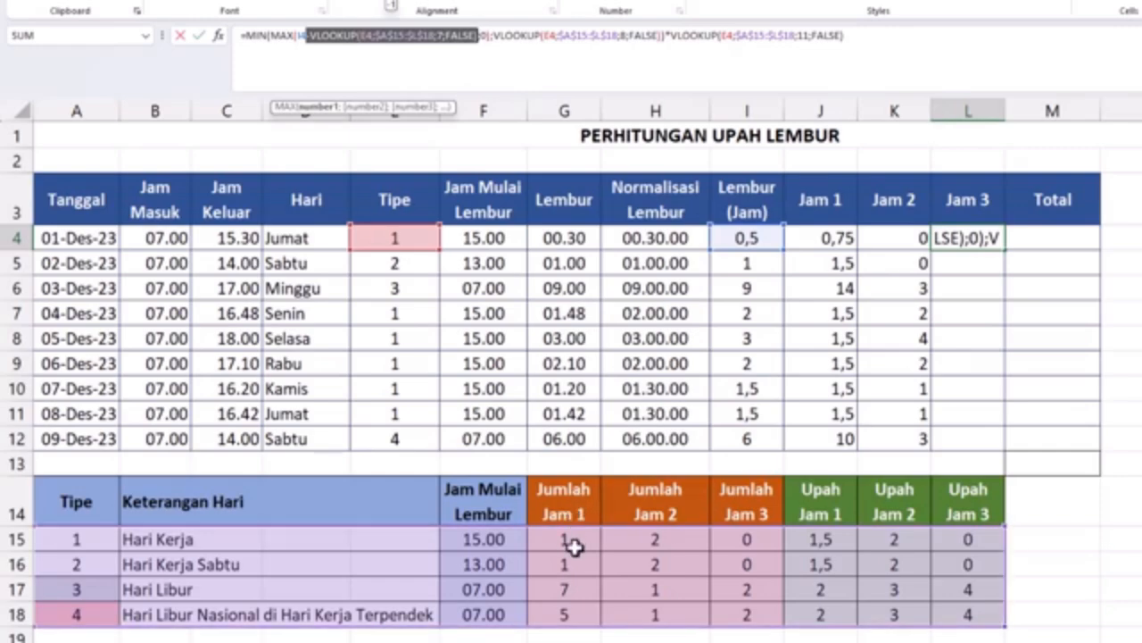
pyautogui.click(478, 37)
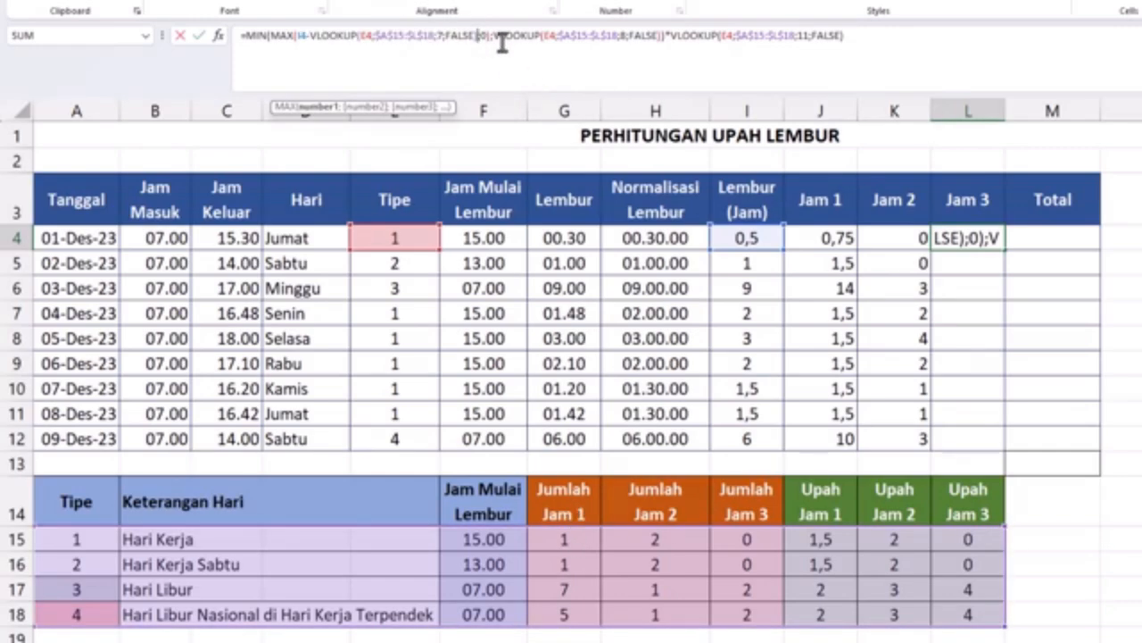
pyautogui.write('-VLOOKUP(E4;$A$15:$L$18;7;FALSE)')
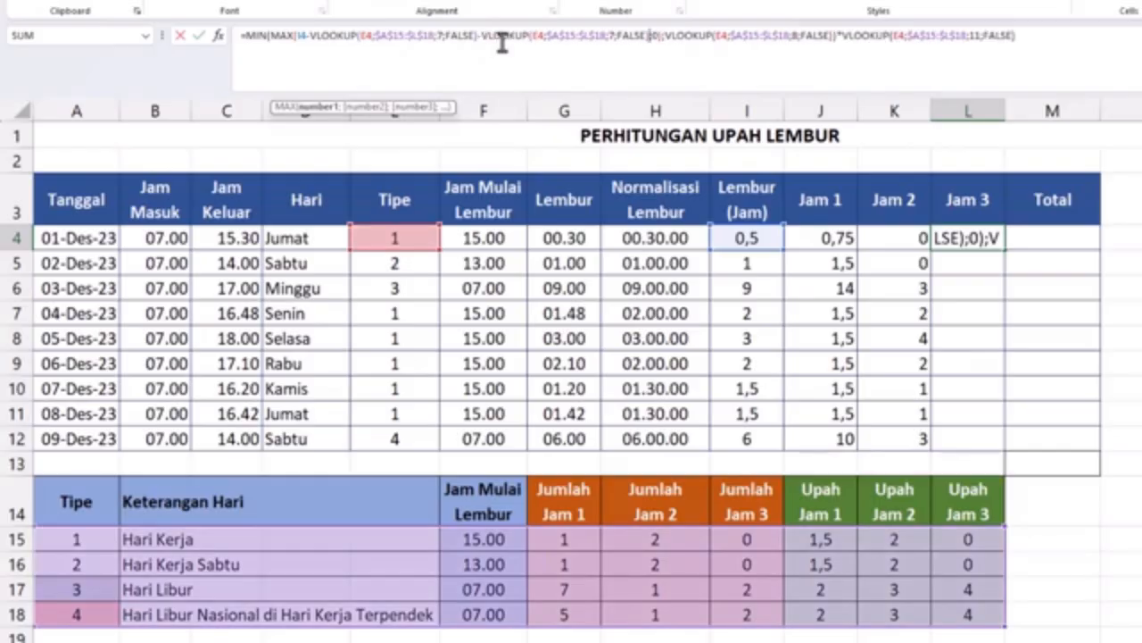
pyautogui.doubleClick(616, 36)
pyautogui.write('8')
pyautogui.click(610, 36)
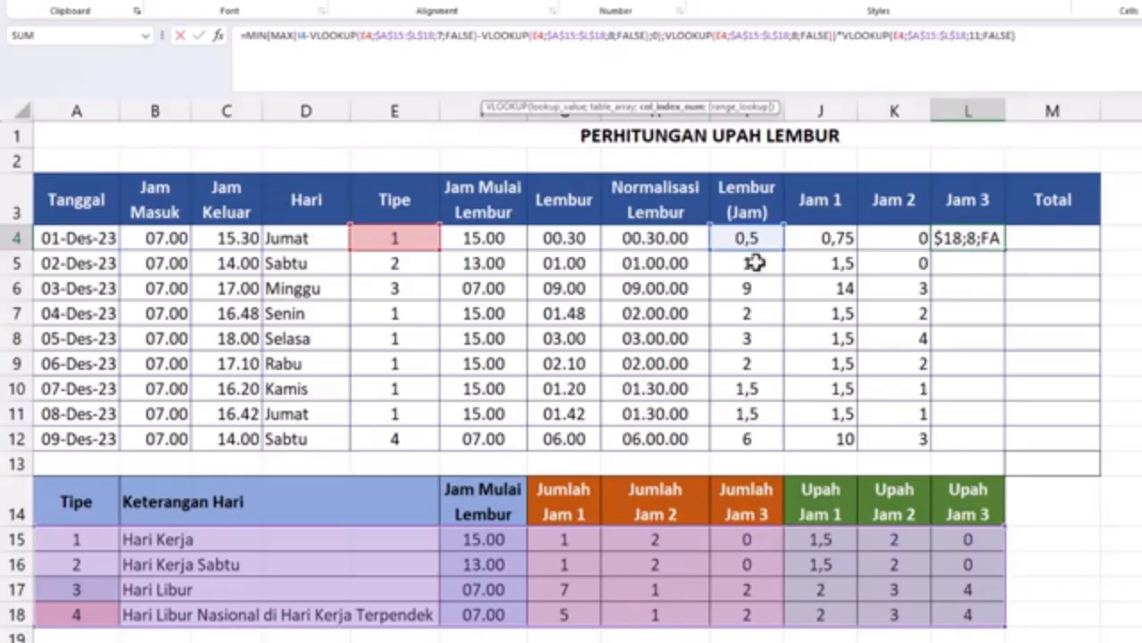
# Step: Set the column index of L4's hour-limit VLOOKUP to 9 and of its rate VLOOKUP to 12, and enter the formula
pyautogui.click(795, 36)
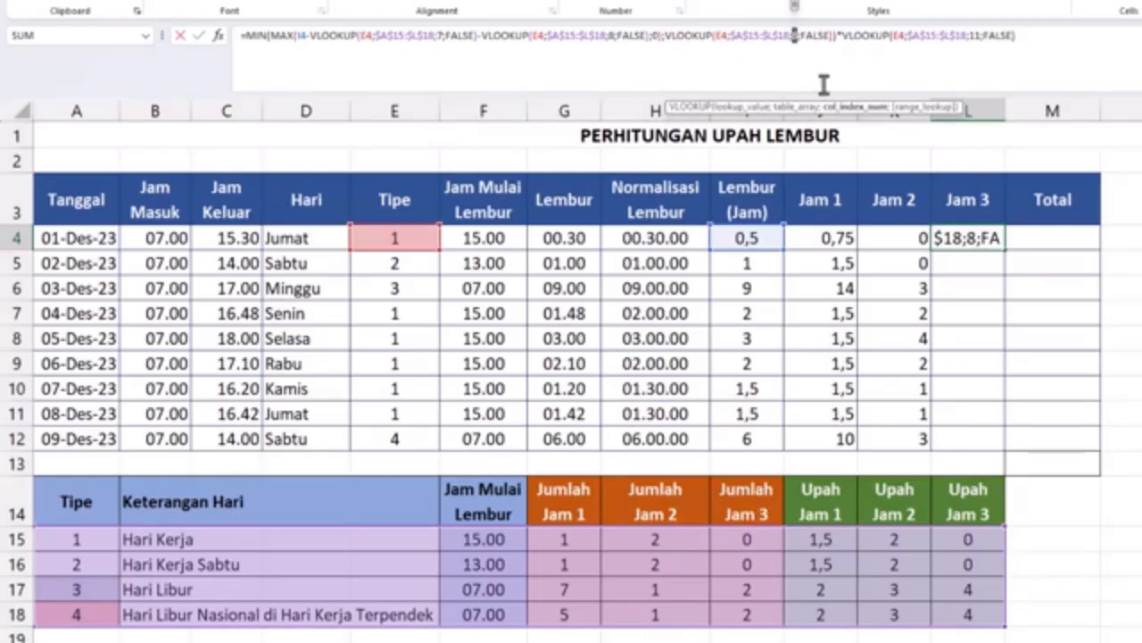
pyautogui.write('9')
pyautogui.doubleClick(979, 35)
pyautogui.write('12')
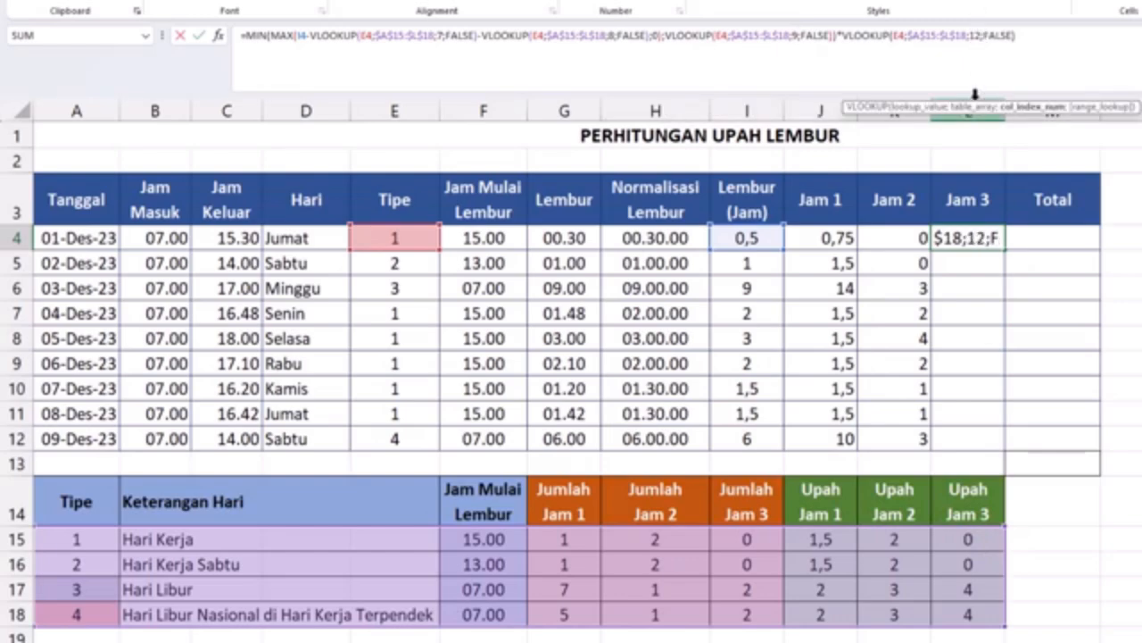
pyautogui.press('Return')
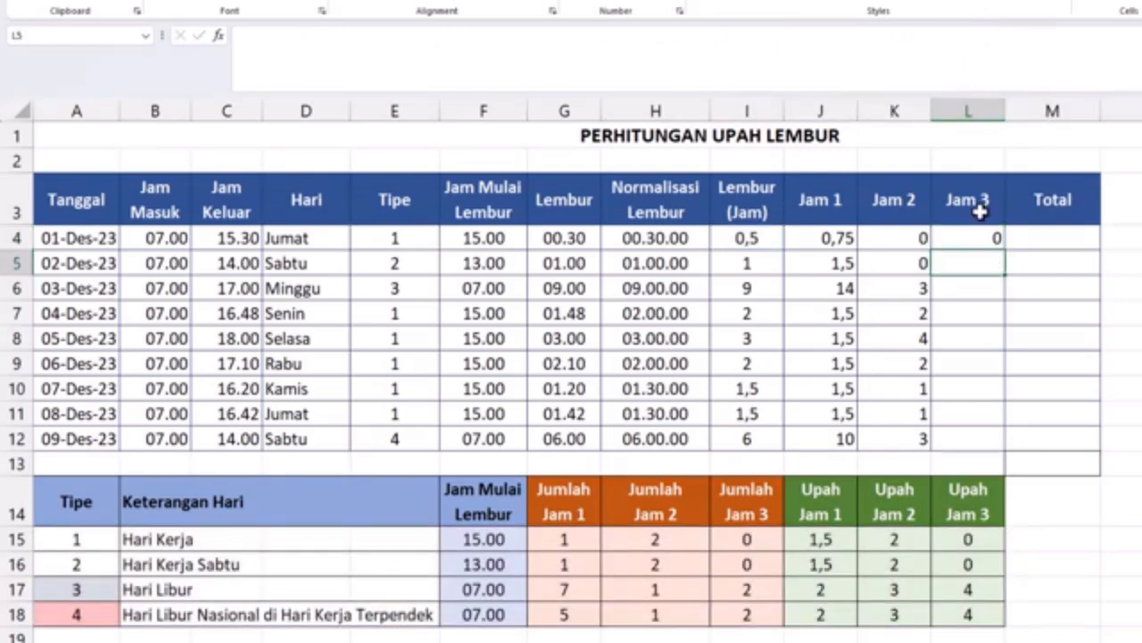
# Step: Fill the Jam 3 formula from L4 down to L12 and check the 03-Des-23 result against the Hari Libur hour limits
pyautogui.click(976, 234)
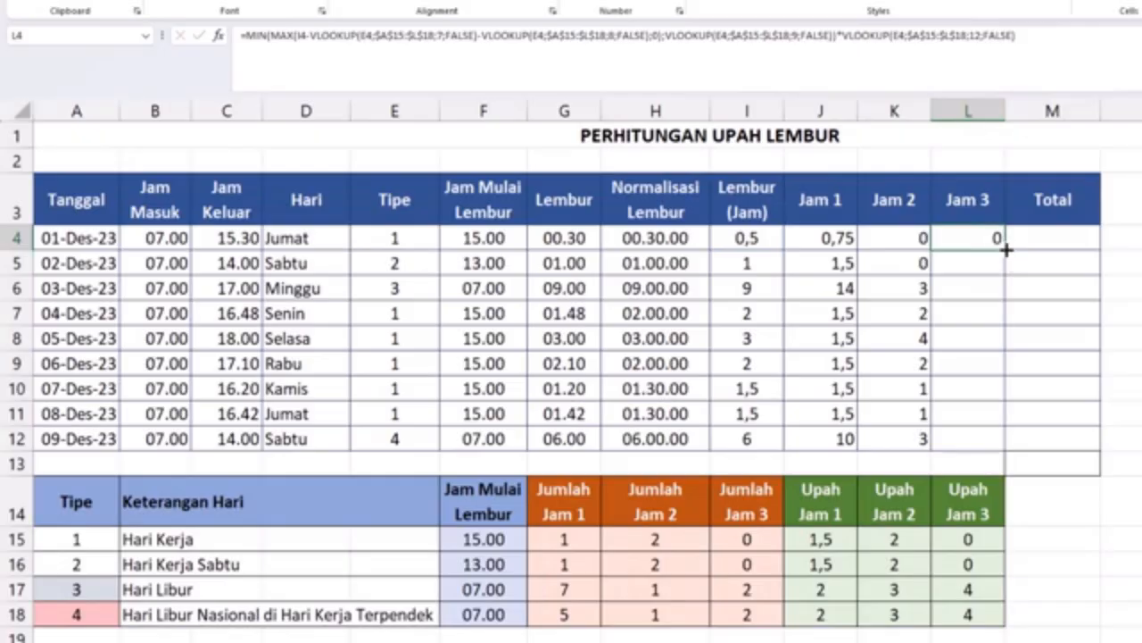
pyautogui.moveTo(1006, 250); pyautogui.dragTo(1011, 452)
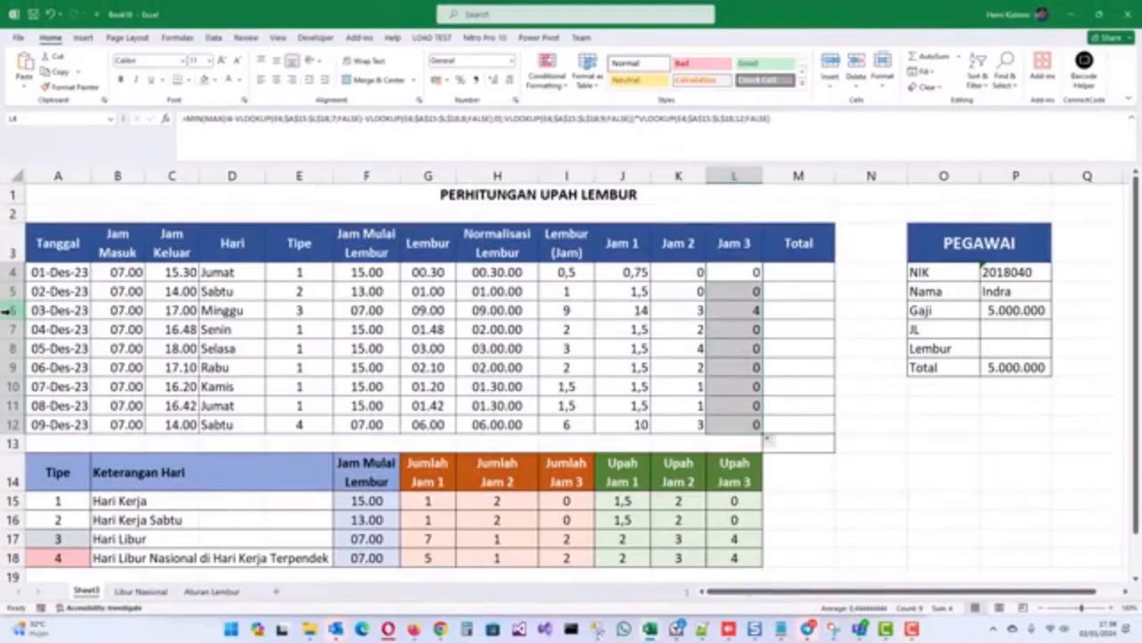
pyautogui.click(52, 310)
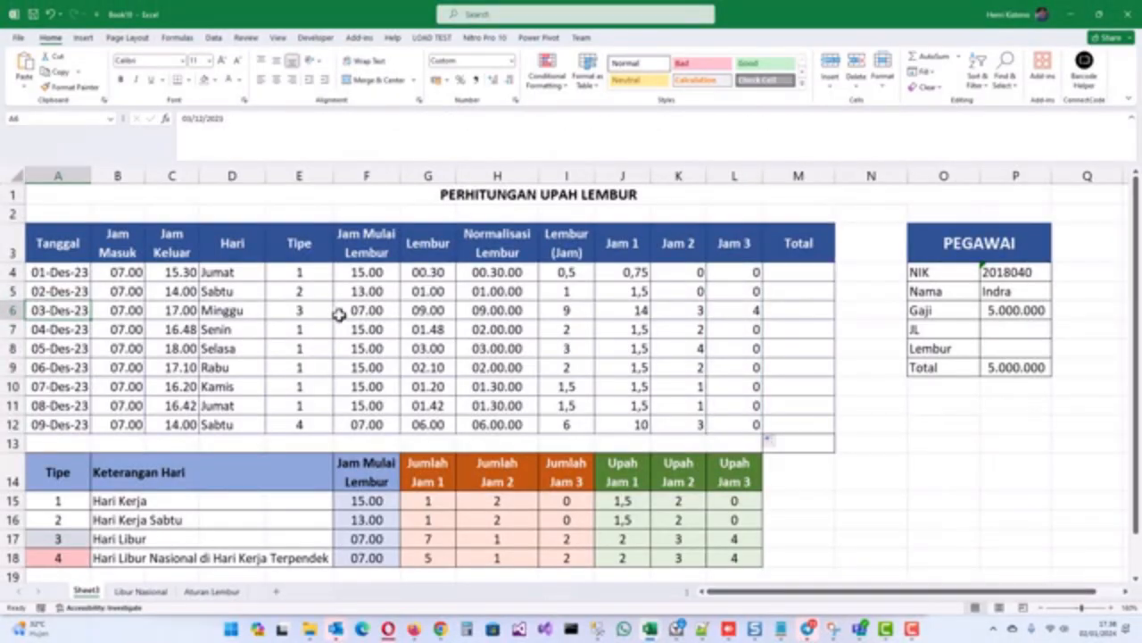
pyautogui.click(572, 310)
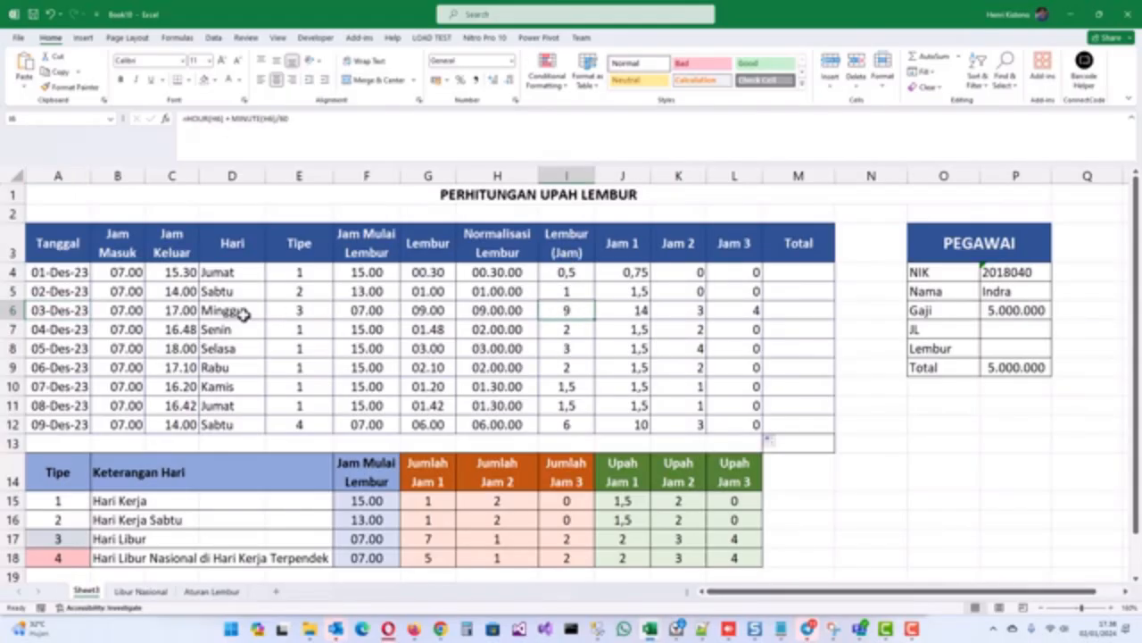
pyautogui.click(292, 312)
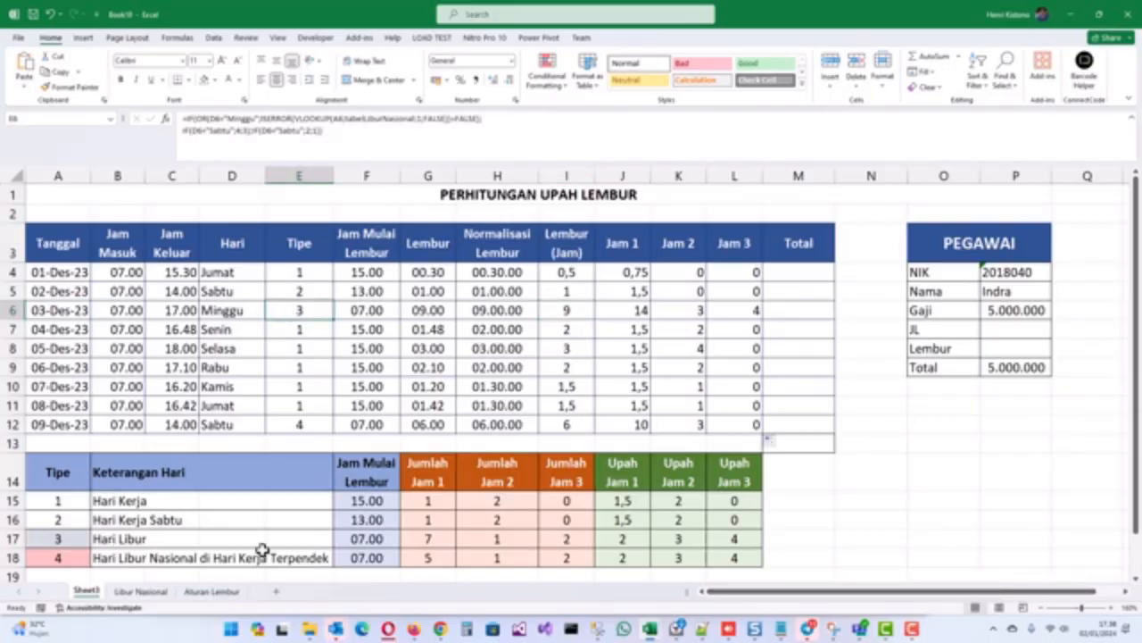
pyautogui.click(432, 539)
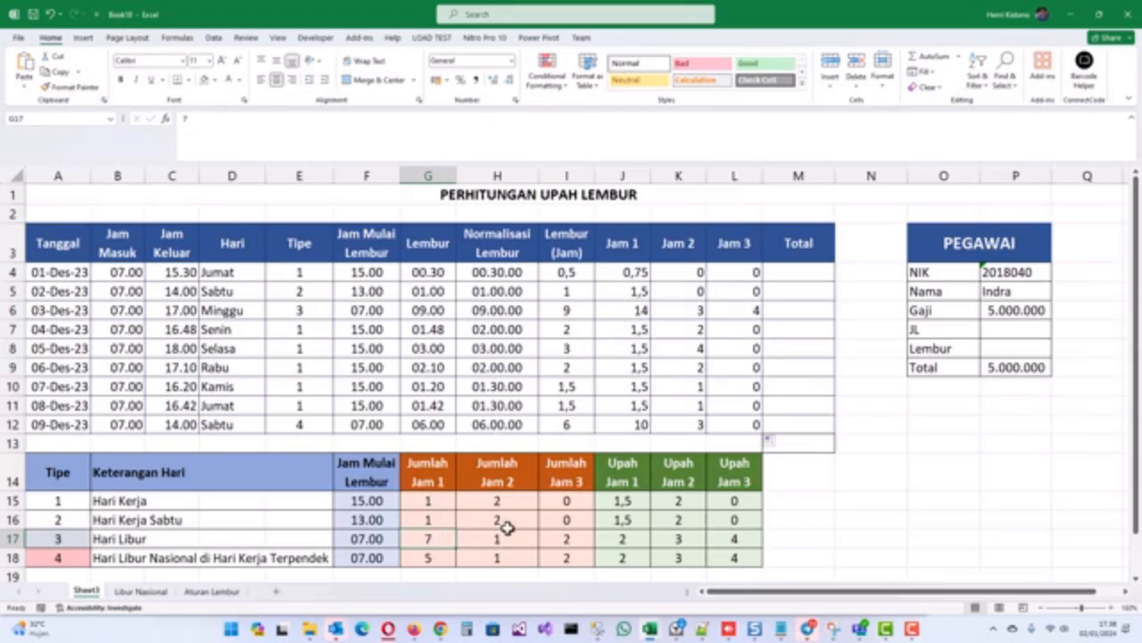
pyautogui.moveTo(444, 541); pyautogui.dragTo(485, 538)
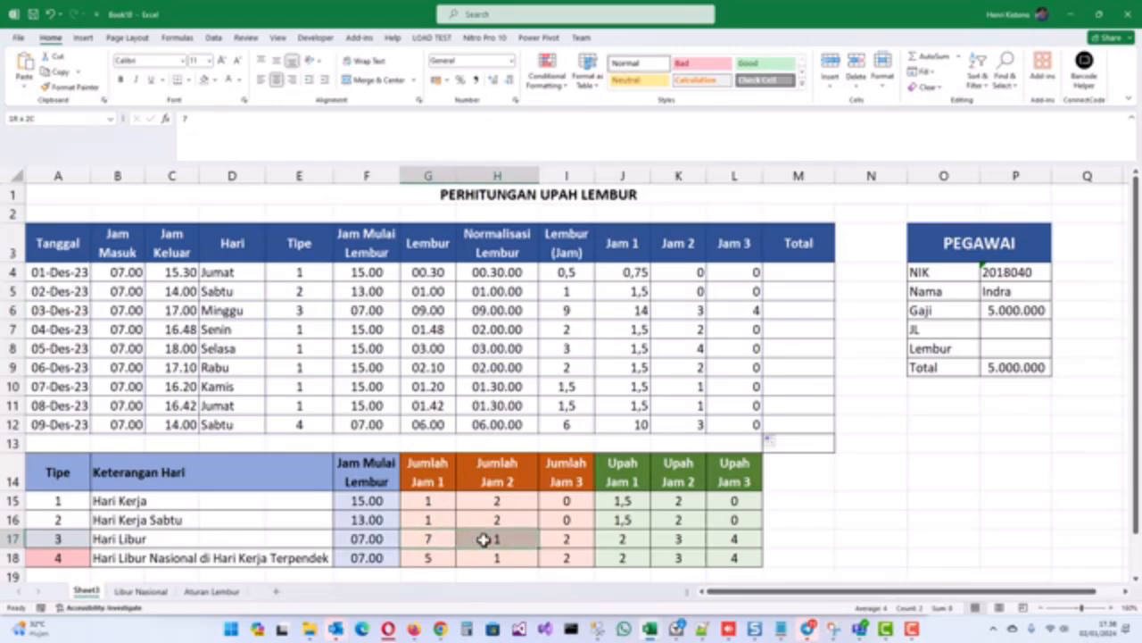
pyautogui.click(564, 310)
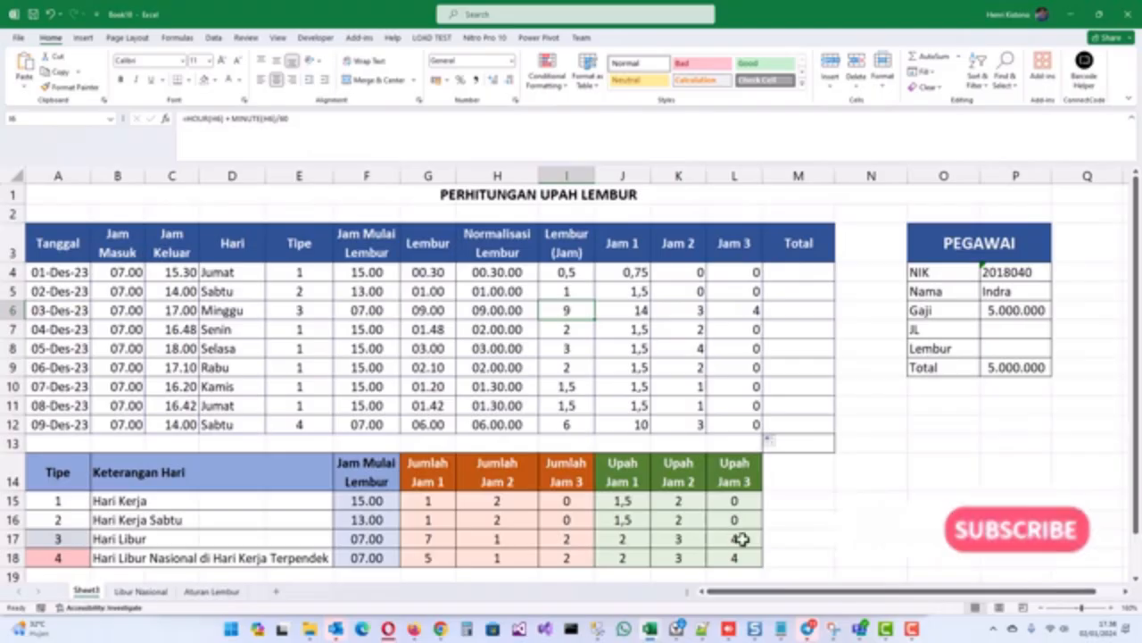
pyautogui.click(740, 312)
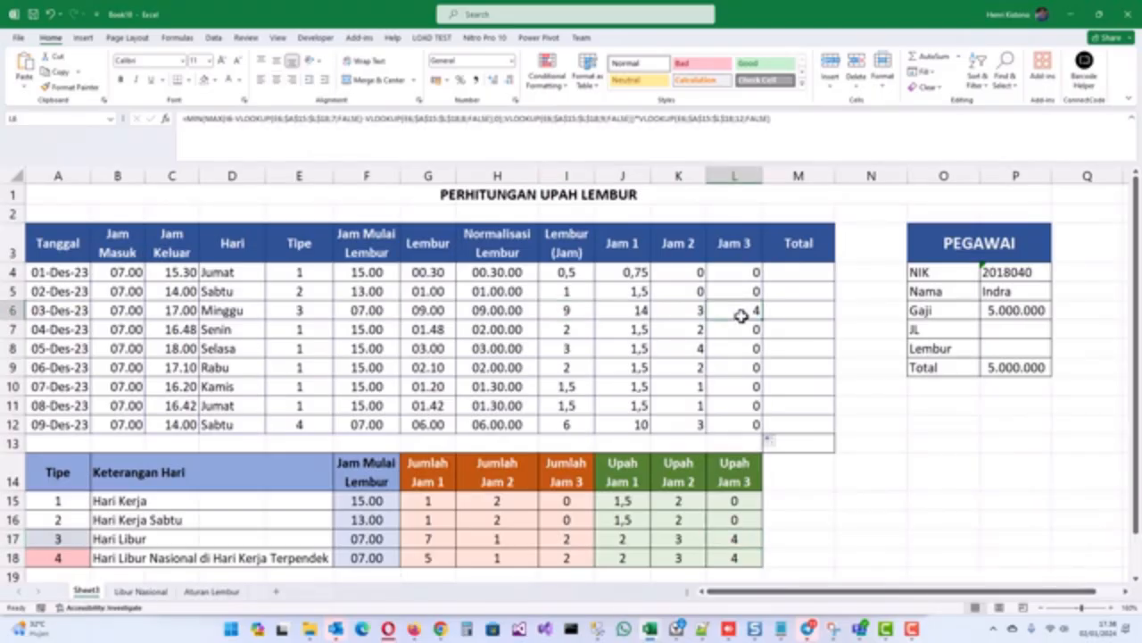
# Step: Total Jam 1 to Jam 3 in M4 with =SUM(J4:L4) and fill the formula down to M12
pyautogui.click(794, 274)
pyautogui.write('=sum(')
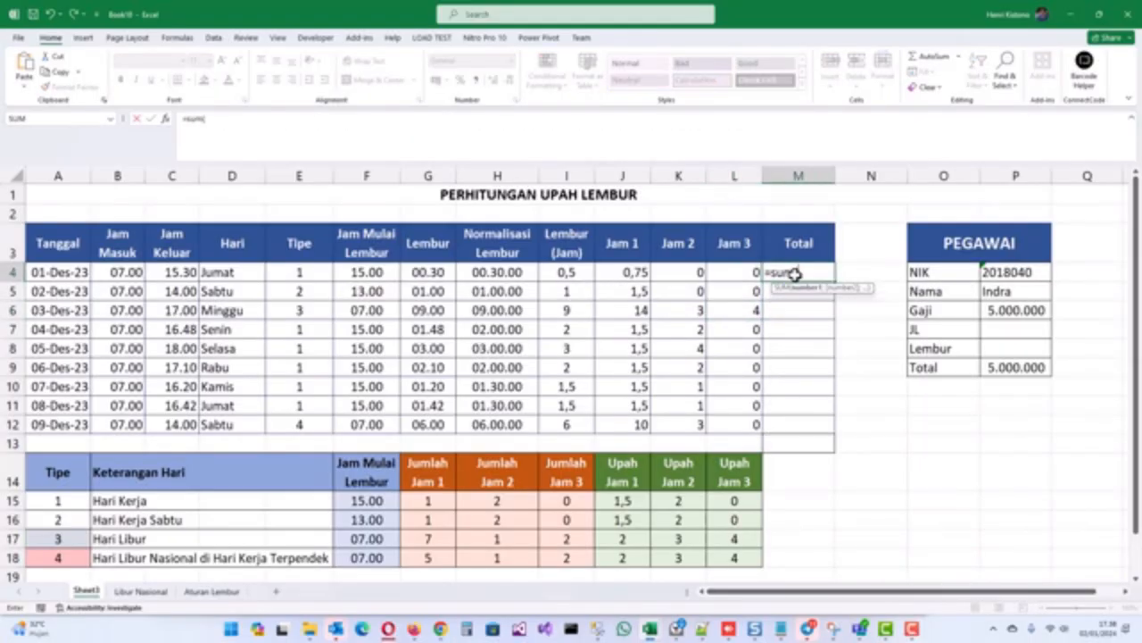
pyautogui.moveTo(617, 270); pyautogui.dragTo(731, 274)
pyautogui.write(')')
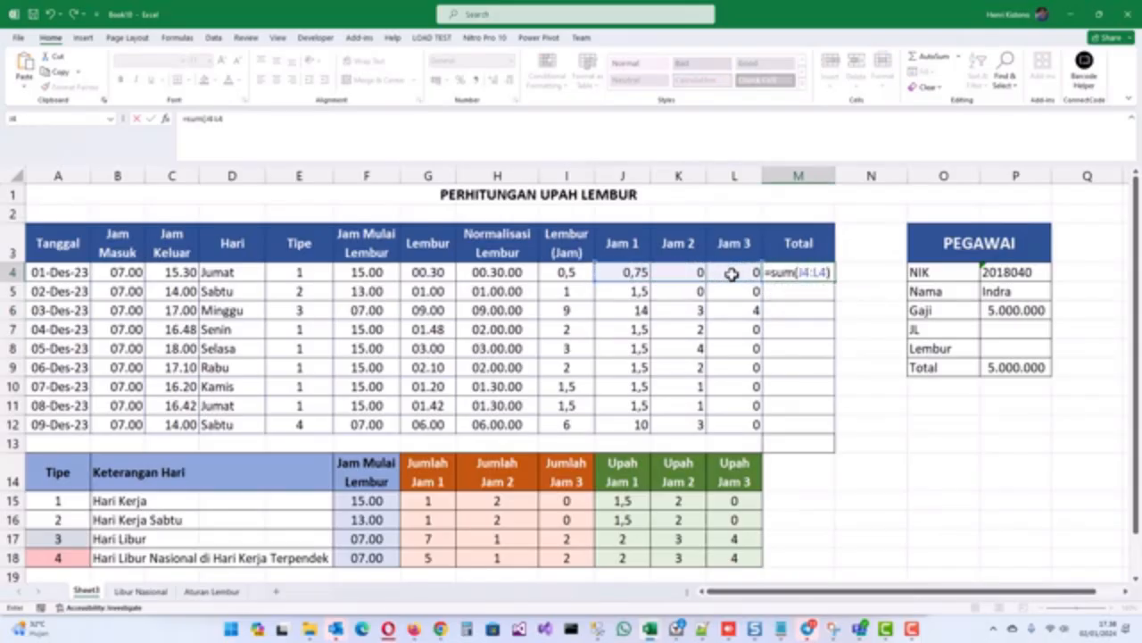
pyautogui.press('Return')
pyautogui.click(828, 271)
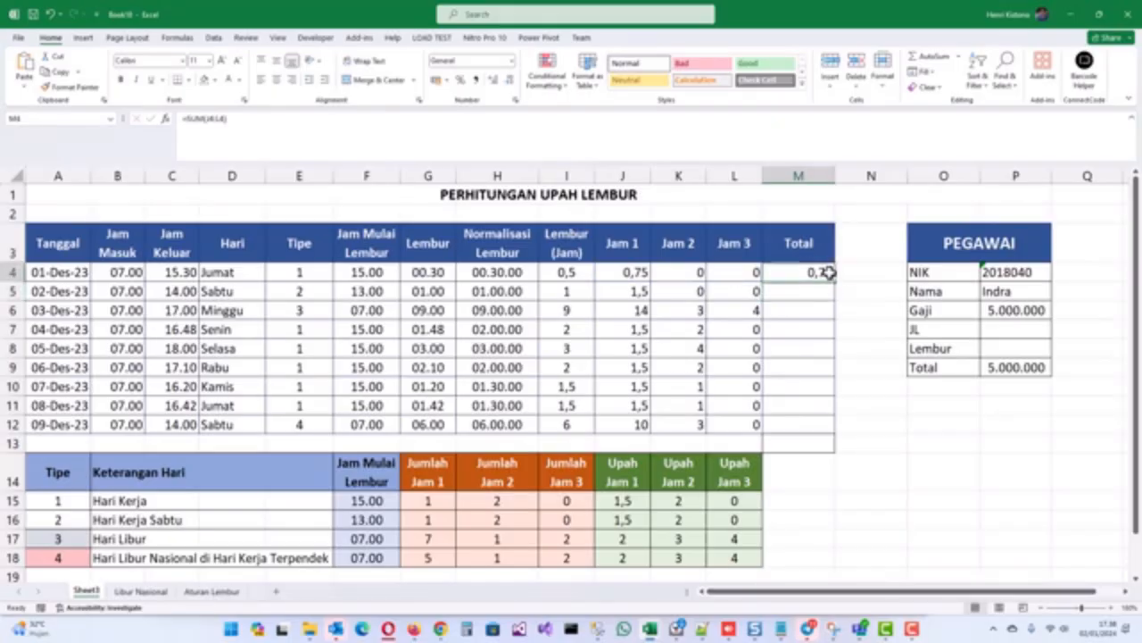
pyautogui.moveTo(837, 281); pyautogui.dragTo(825, 430)
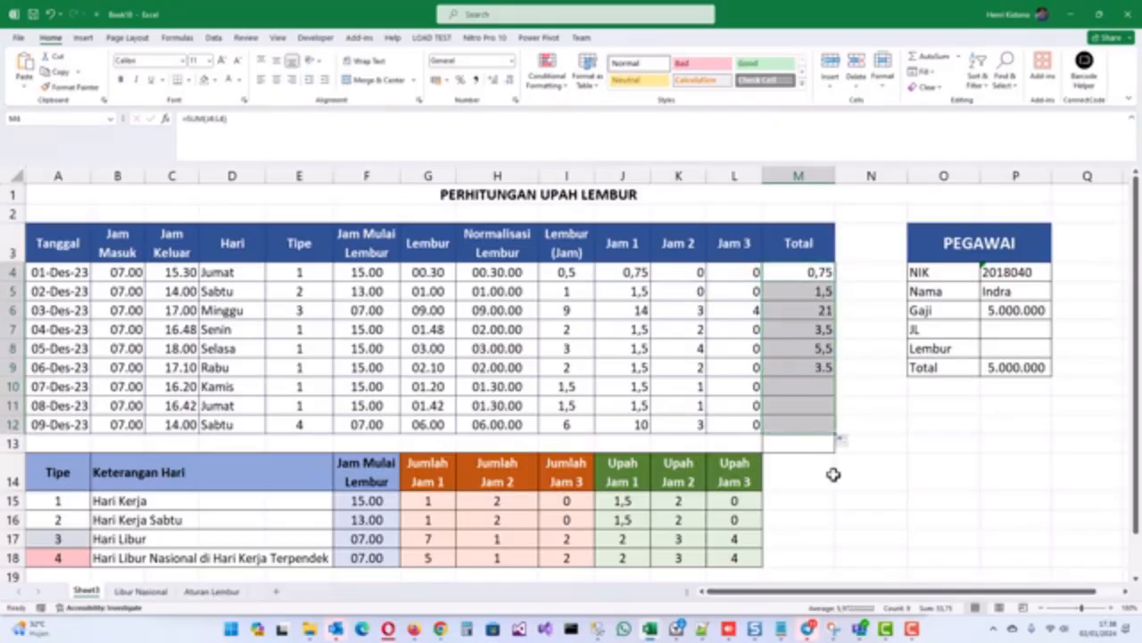
# Step: Add the grand total of the Total column in M13 with =SUM(M4:M12)
pyautogui.click(795, 444)
pyautogui.write('=s')
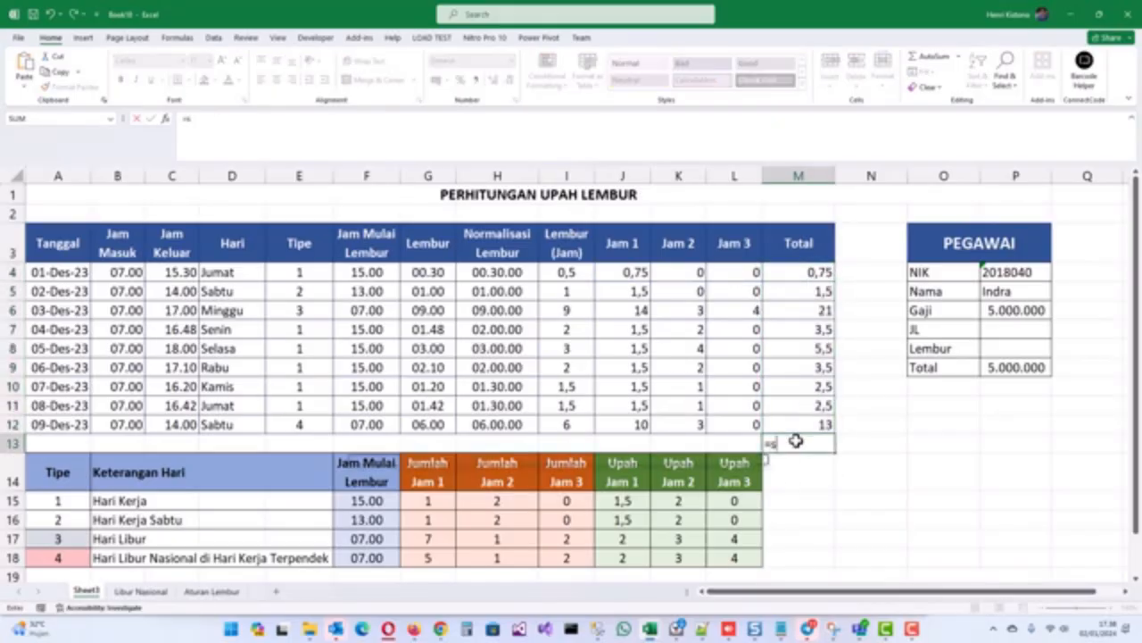
pyautogui.write('um(')
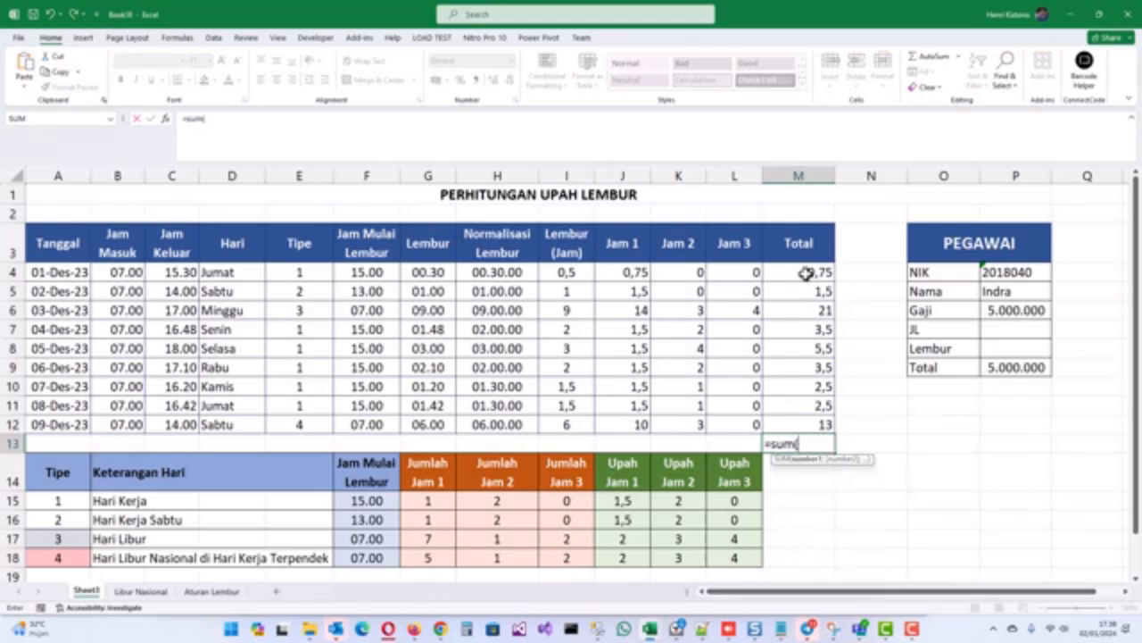
pyautogui.moveTo(806, 272); pyautogui.dragTo(824, 429)
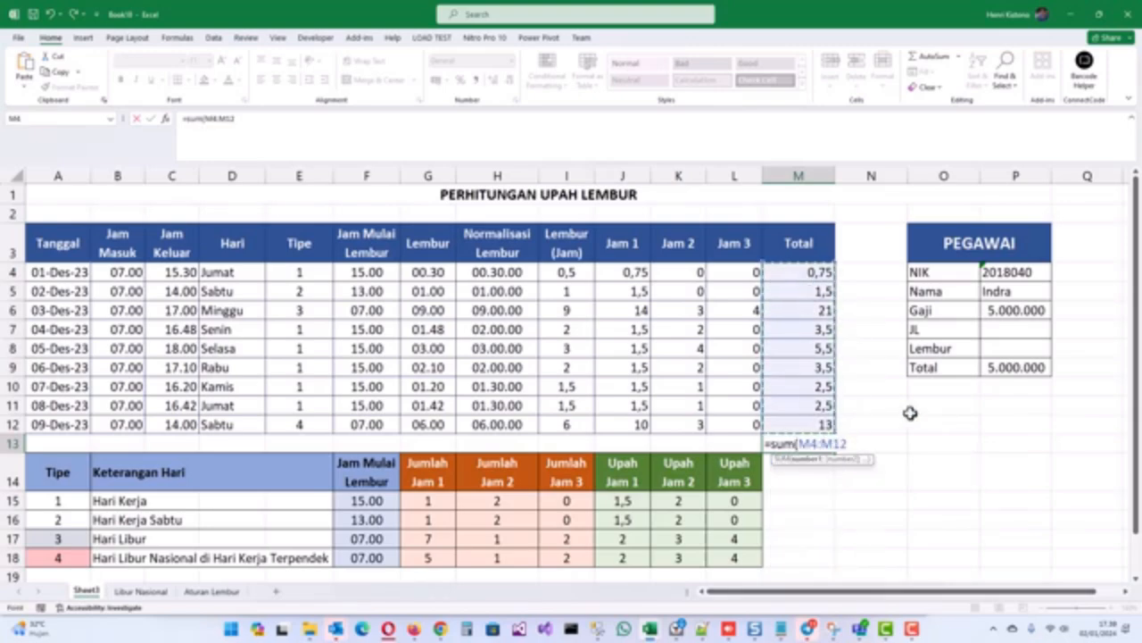
pyautogui.write(')')
pyautogui.hotkey('ctrl', 'Return')
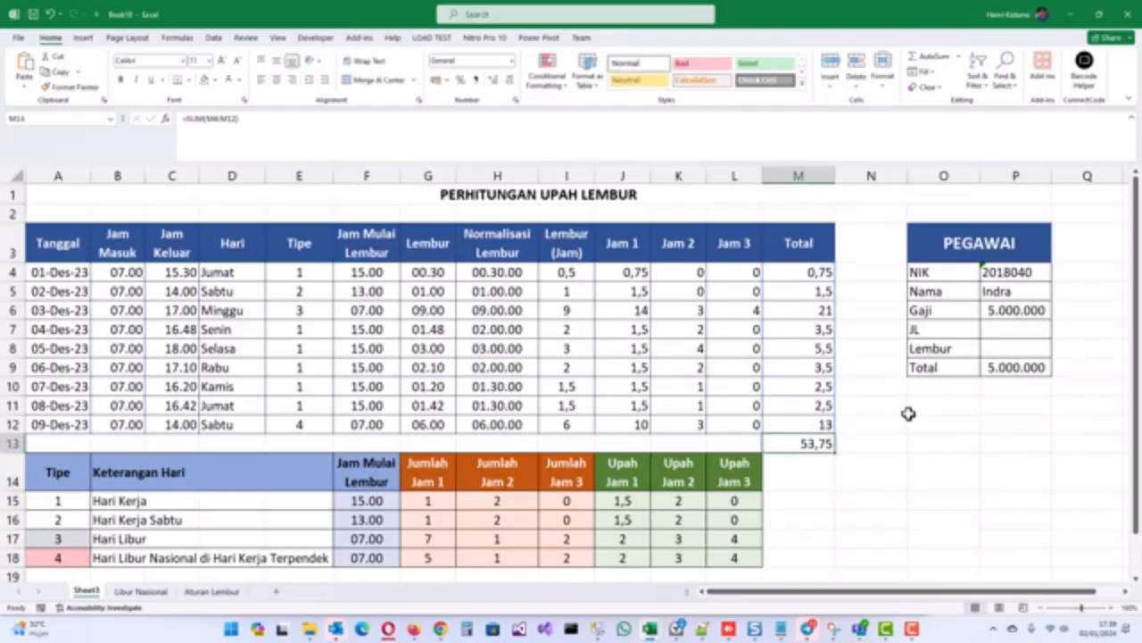
# Step: Narrow the empty column N and link the PEGAWAI table's JL cell P7 to the overtime grand total with =M13
pyautogui.moveTo(897, 175); pyautogui.dragTo(851, 175)
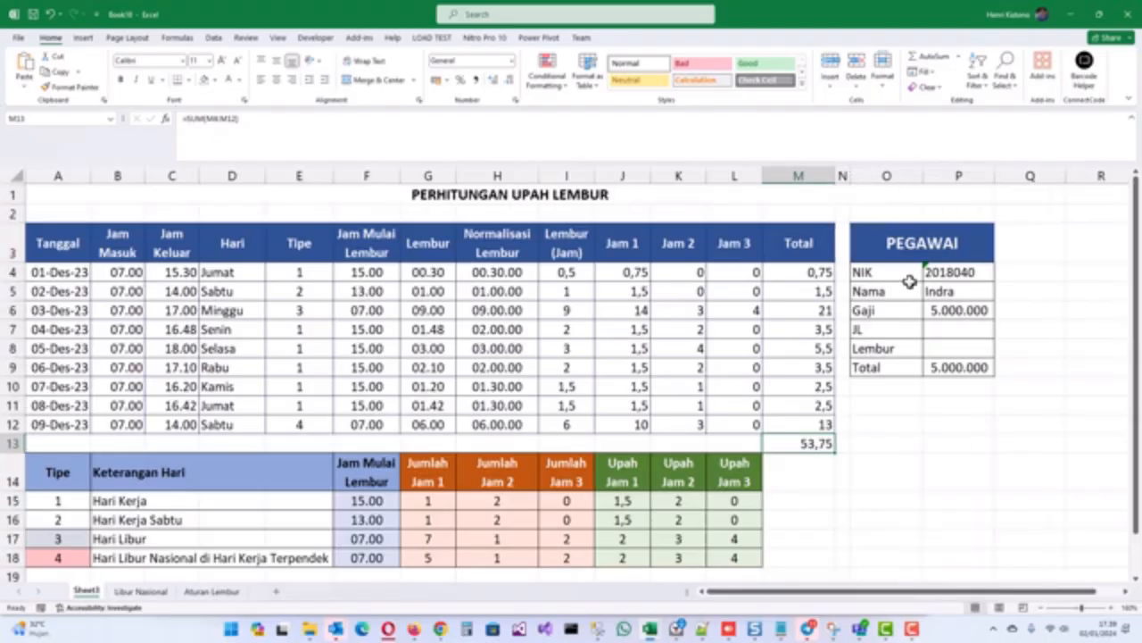
pyautogui.click(948, 328)
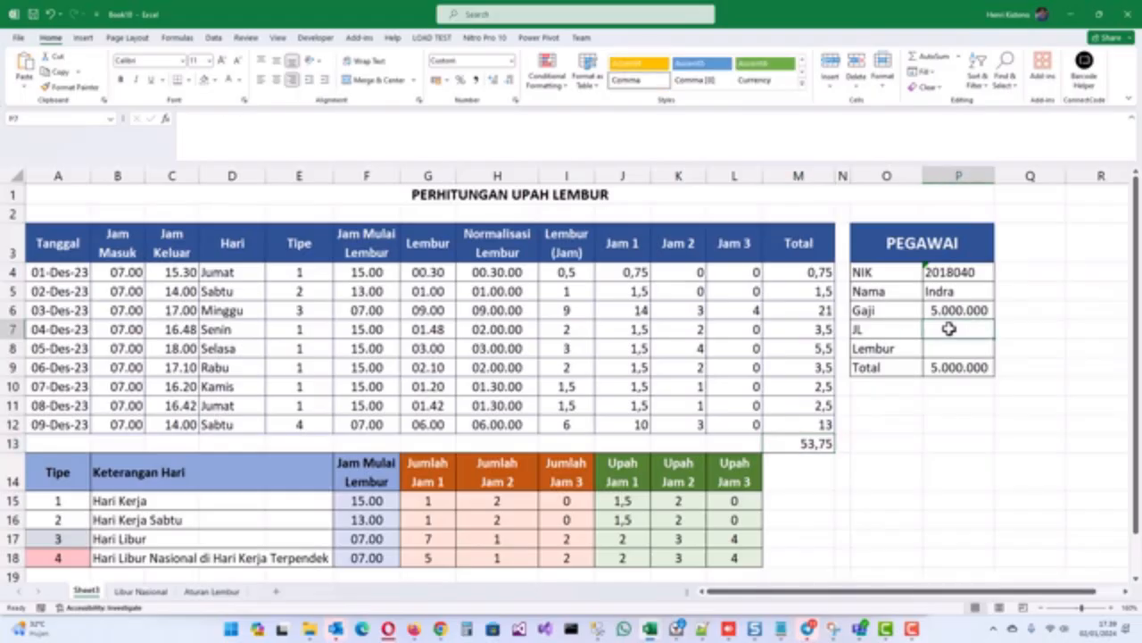
pyautogui.write('=')
pyautogui.click(790, 444)
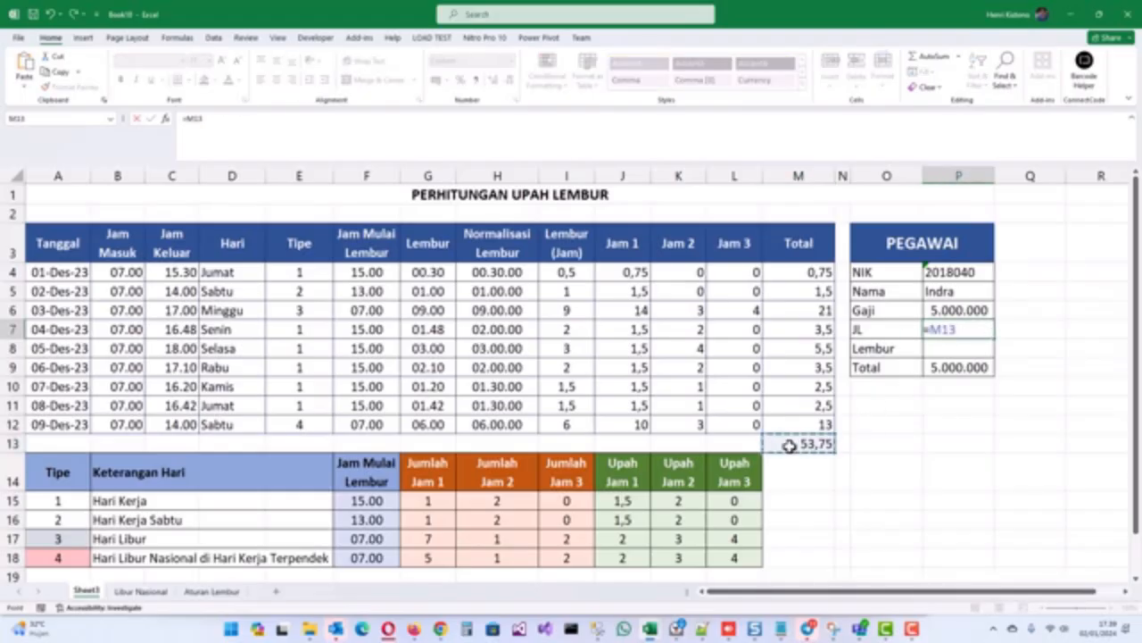
pyautogui.press('Return')
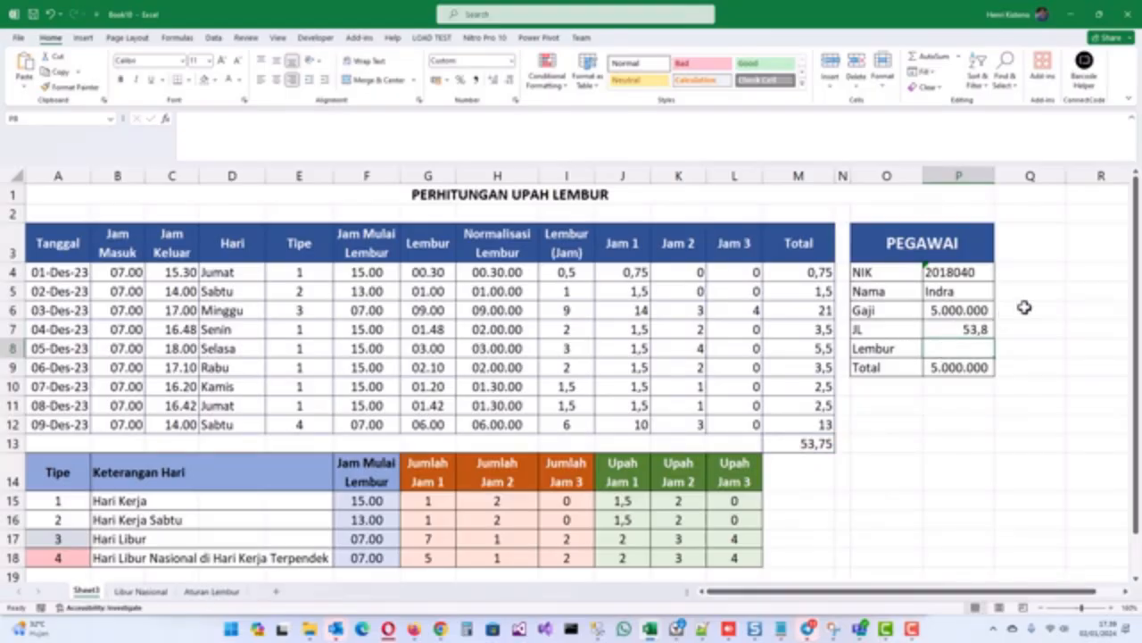
# Step: Calculate the employee's Lembur pay in P8 with the formula =P7/173*P6
pyautogui.write('=')
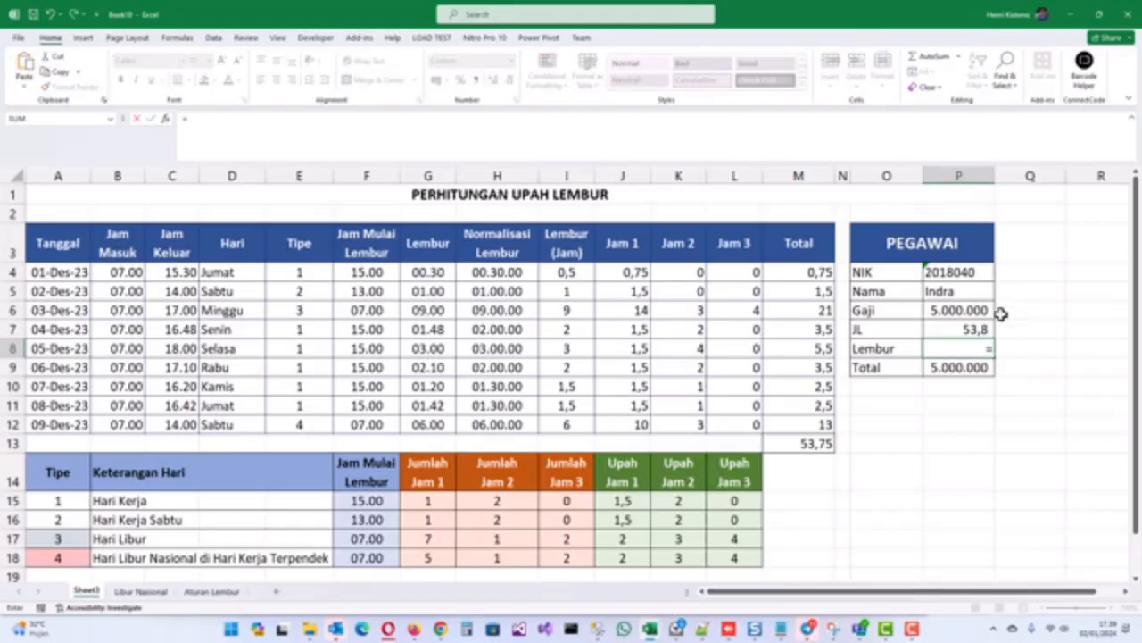
pyautogui.click(951, 328)
pyautogui.write('/')
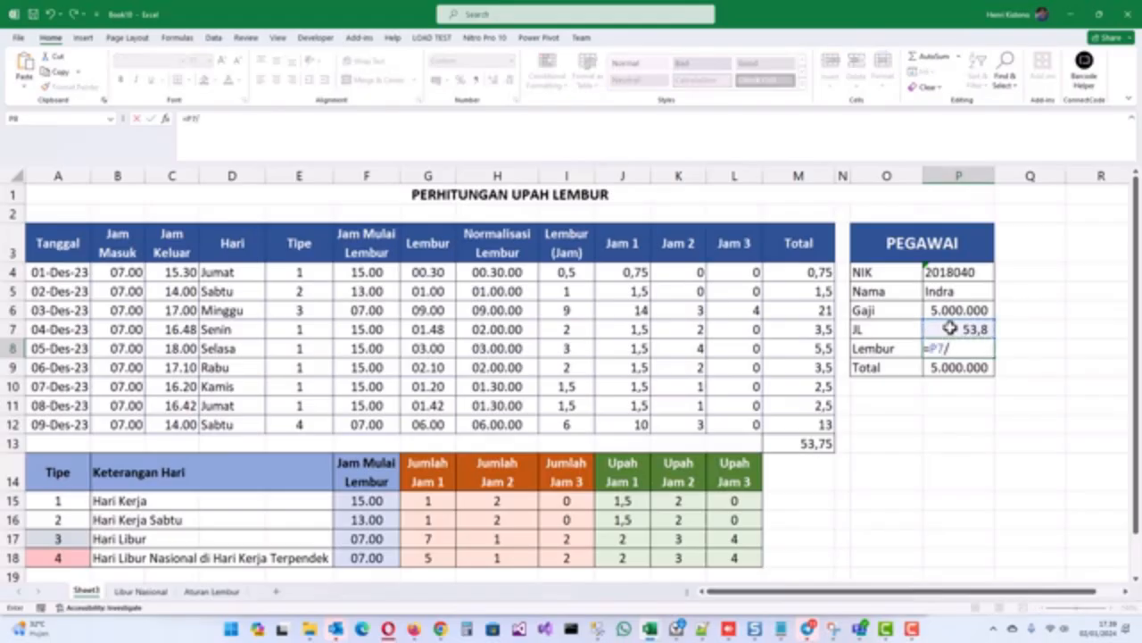
pyautogui.write('173*')
pyautogui.click(948, 310)
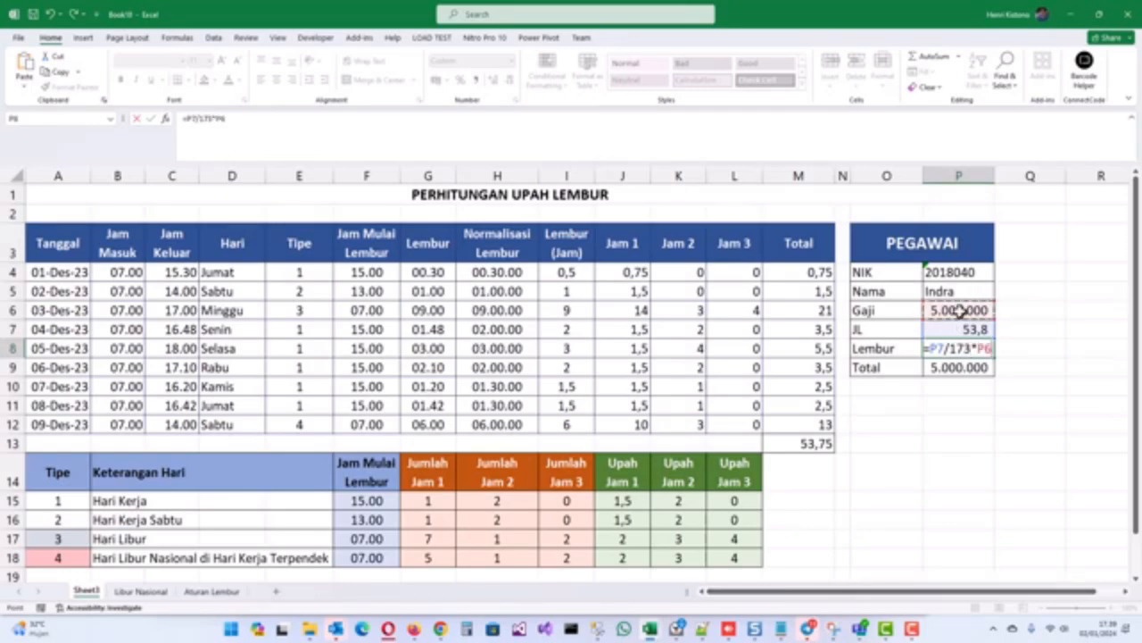
pyautogui.press('Return')
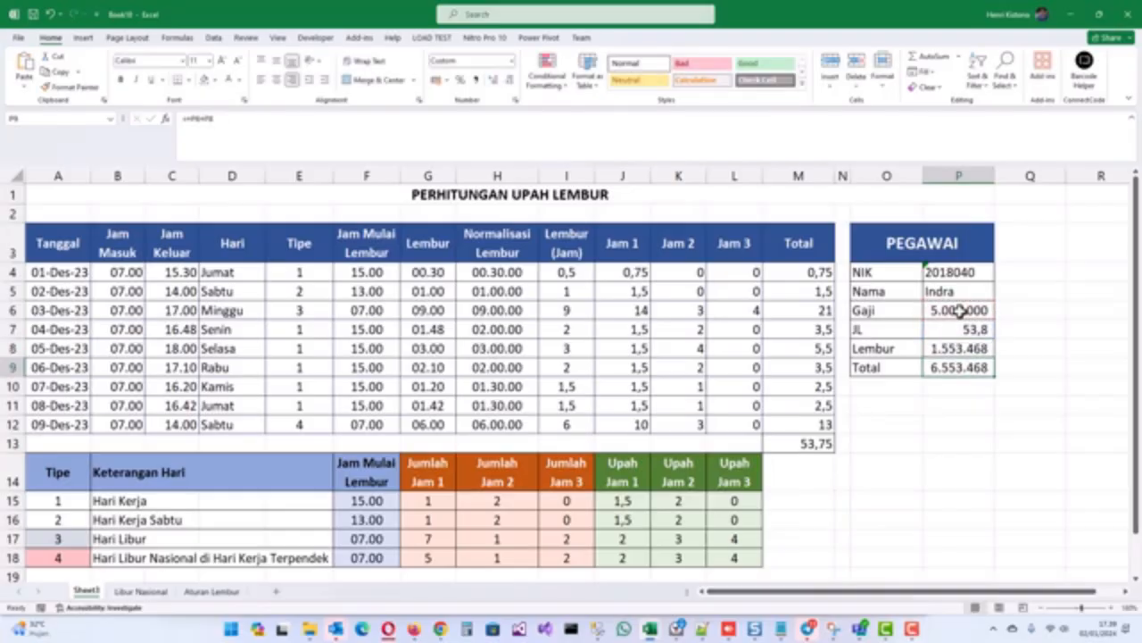
# Step: Review the Lembur, Total and Gaji cells in the PEGAWAI table, and the Hari Kerja rates and overtime start time in the rules table
pyautogui.press('Up')
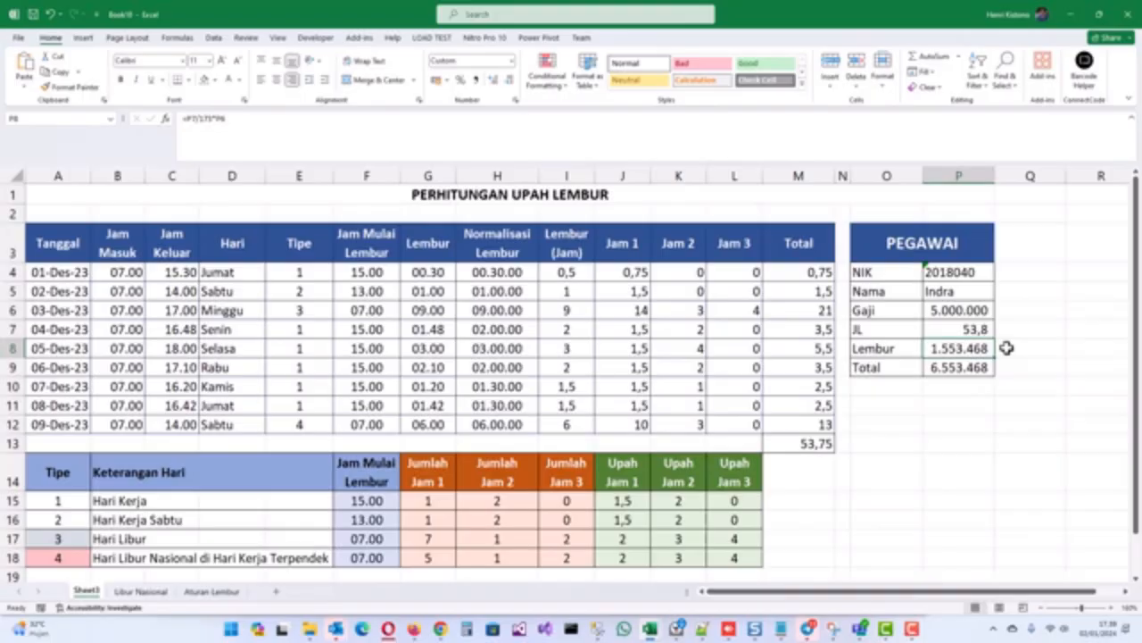
pyautogui.click(949, 368)
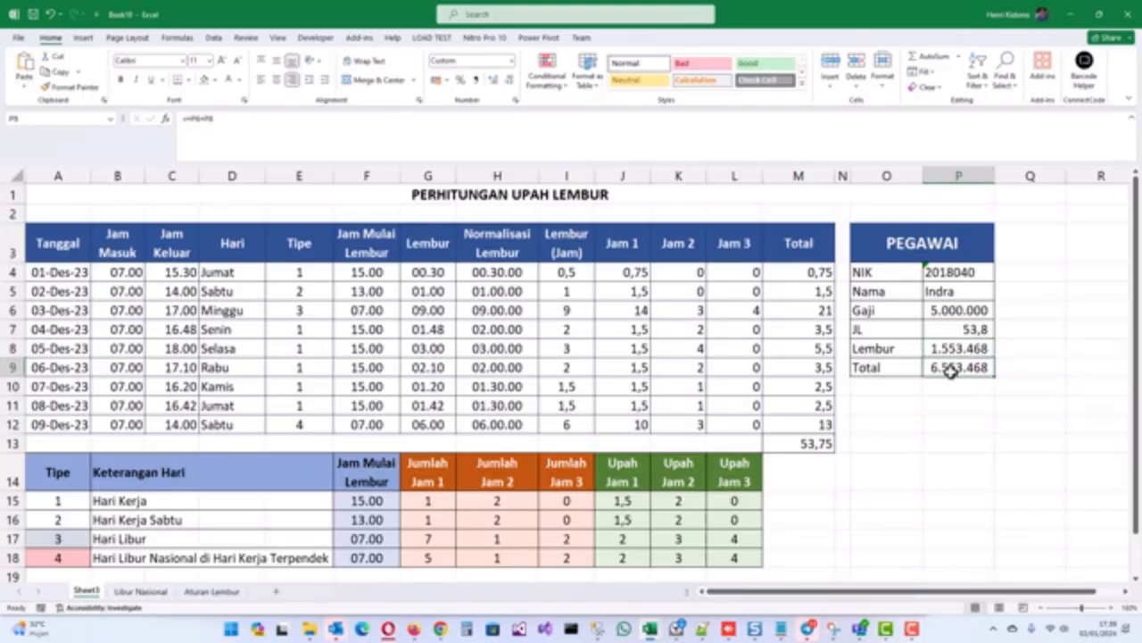
pyautogui.click(943, 313)
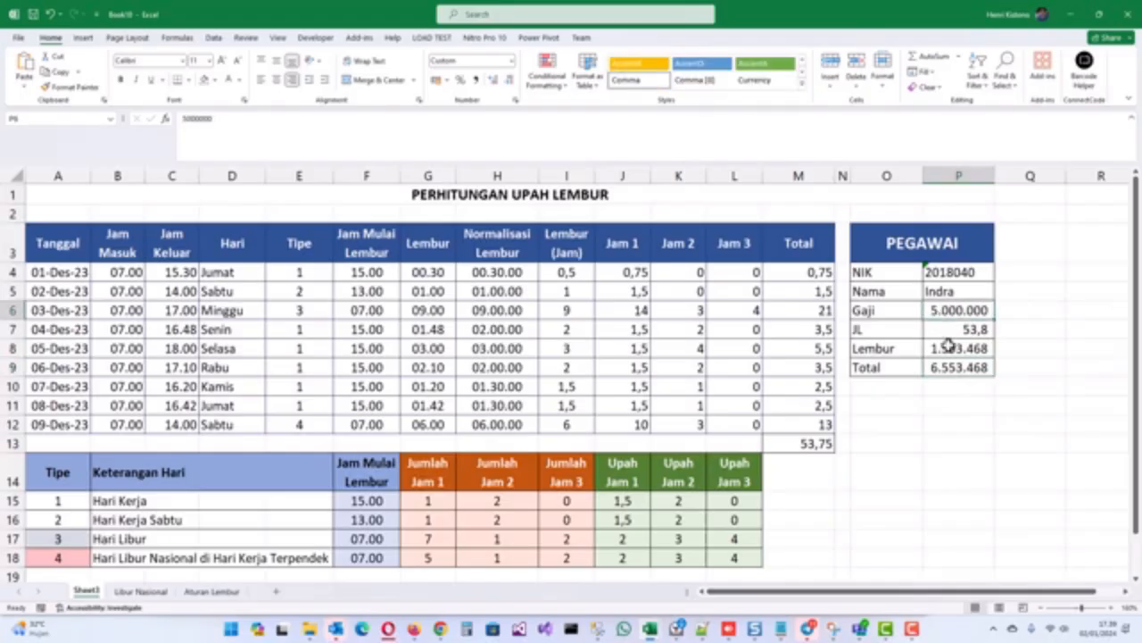
pyautogui.click(945, 365)
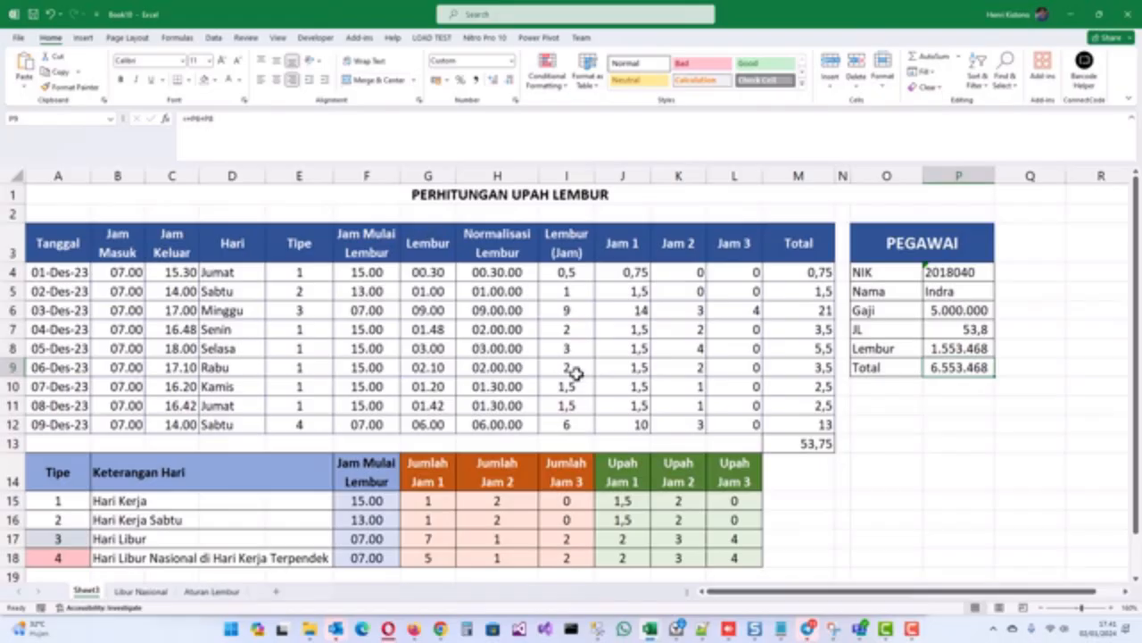
pyautogui.click(633, 502)
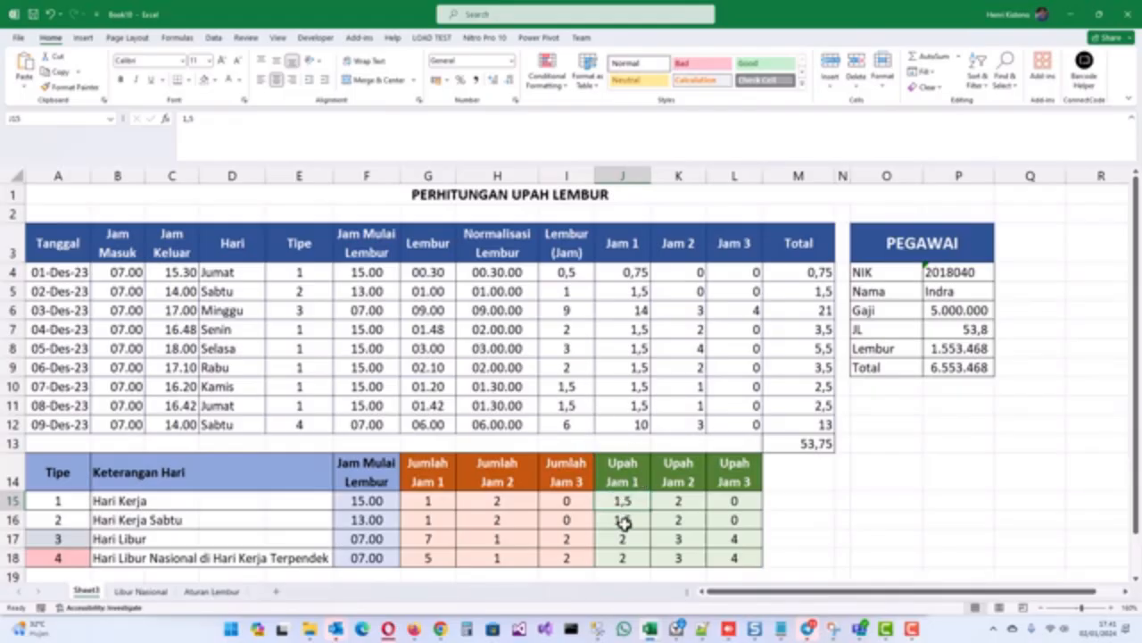
pyautogui.moveTo(625, 522); pyautogui.dragTo(623, 503)
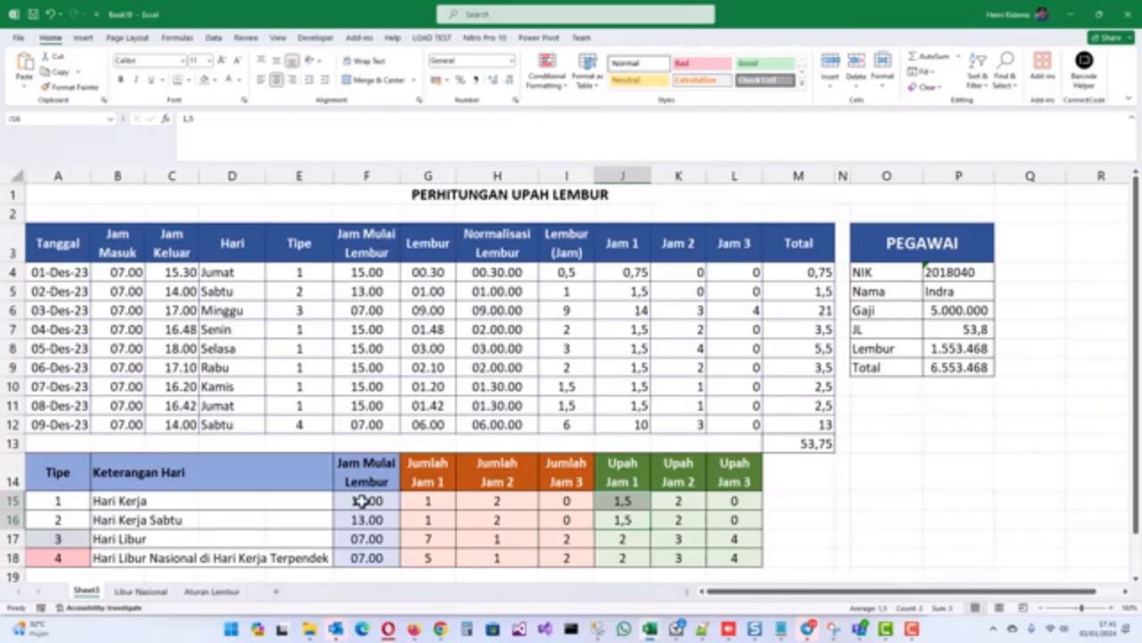
pyautogui.click(369, 502)
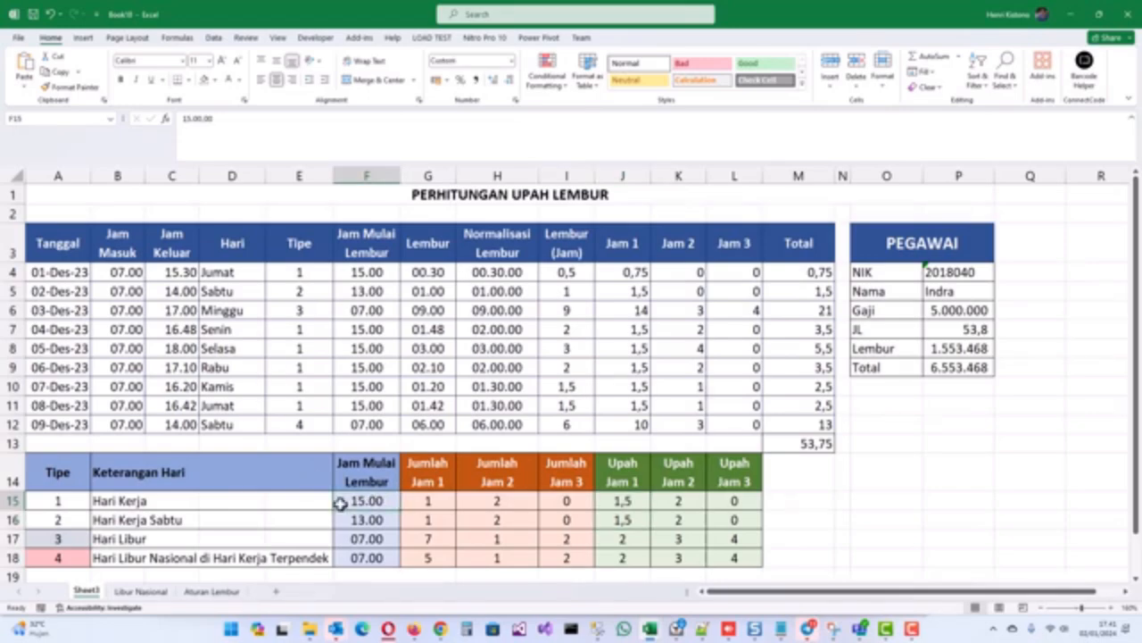